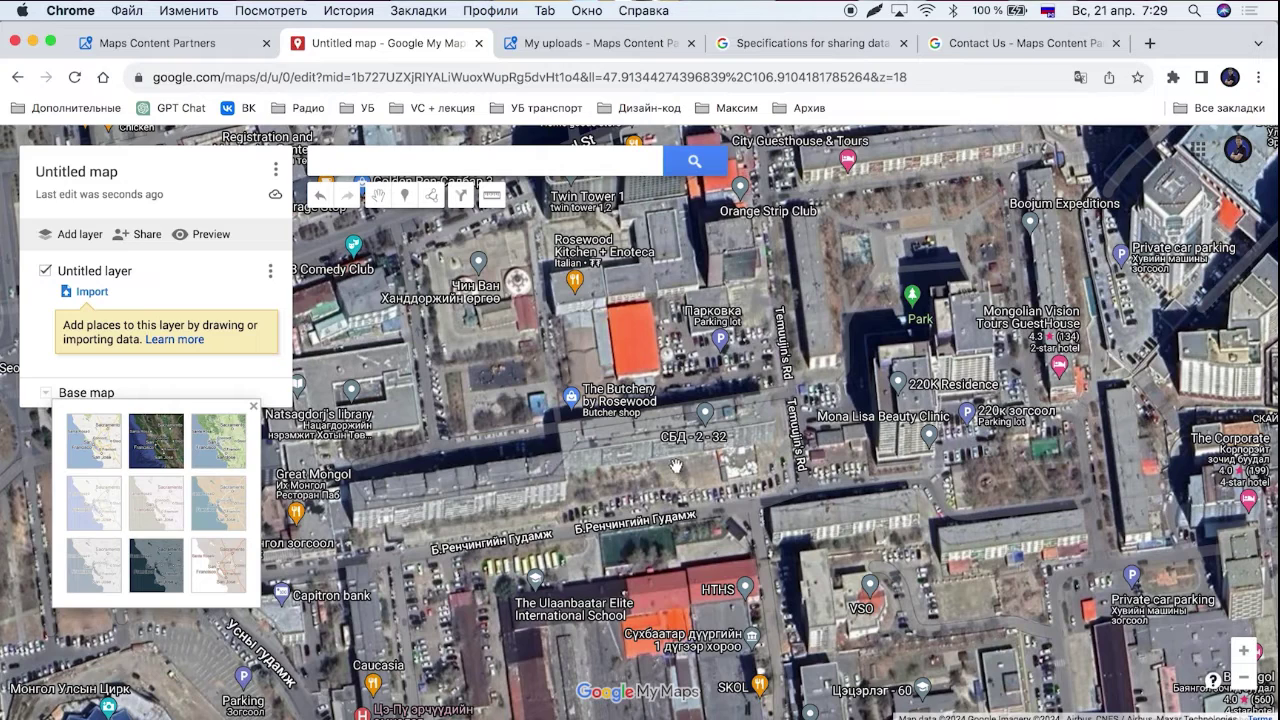
pyautogui.click(431, 196)
pyautogui.click(439, 227)
pyautogui.click(564, 456)
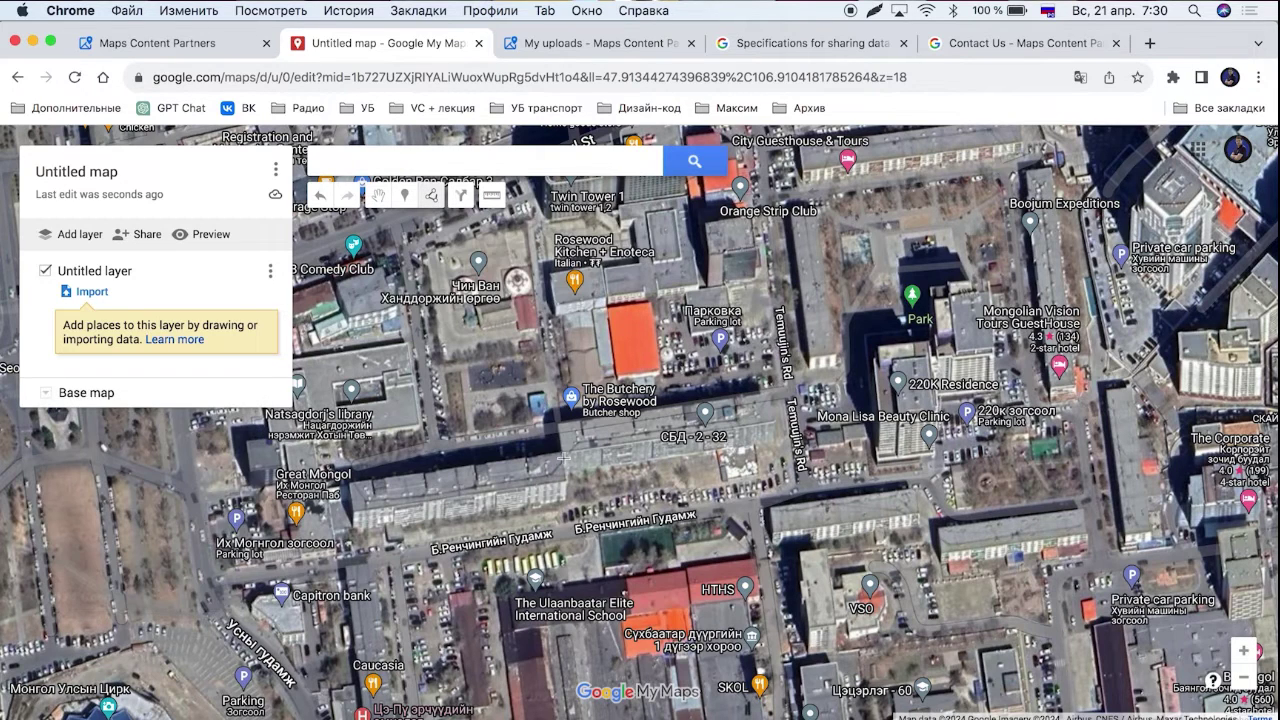
pyautogui.click(558, 424)
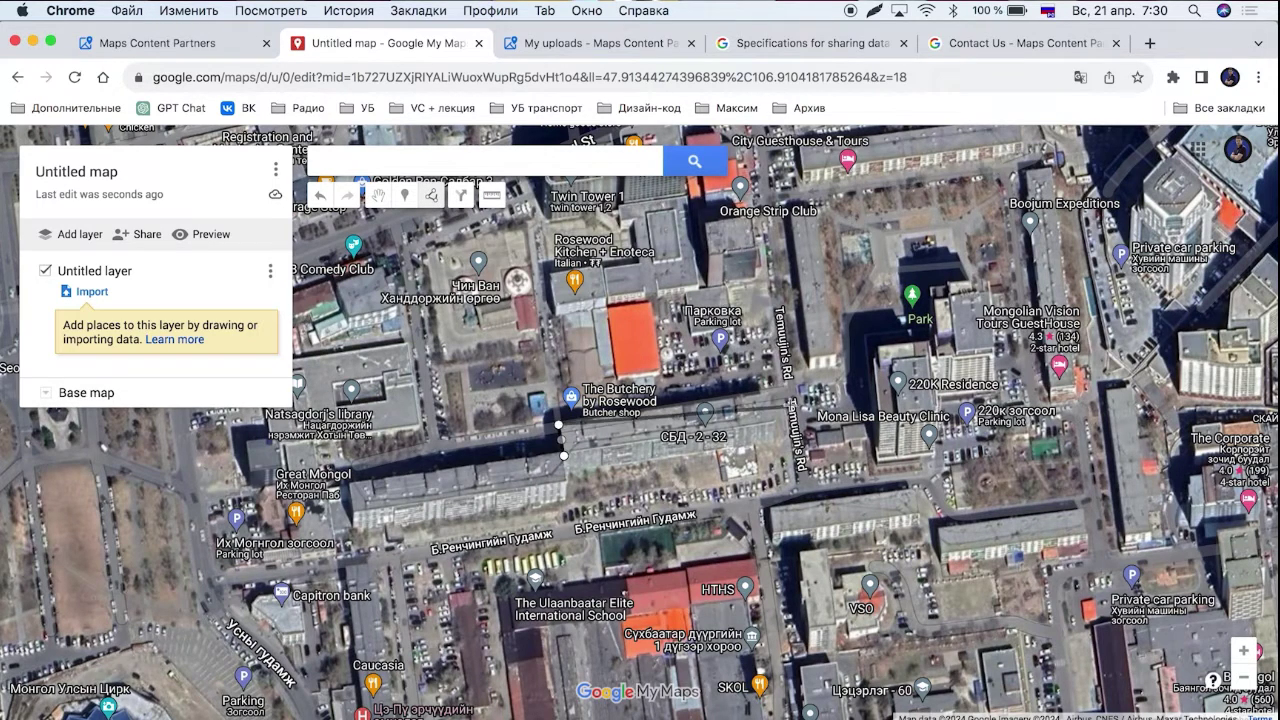
pyautogui.click(776, 394)
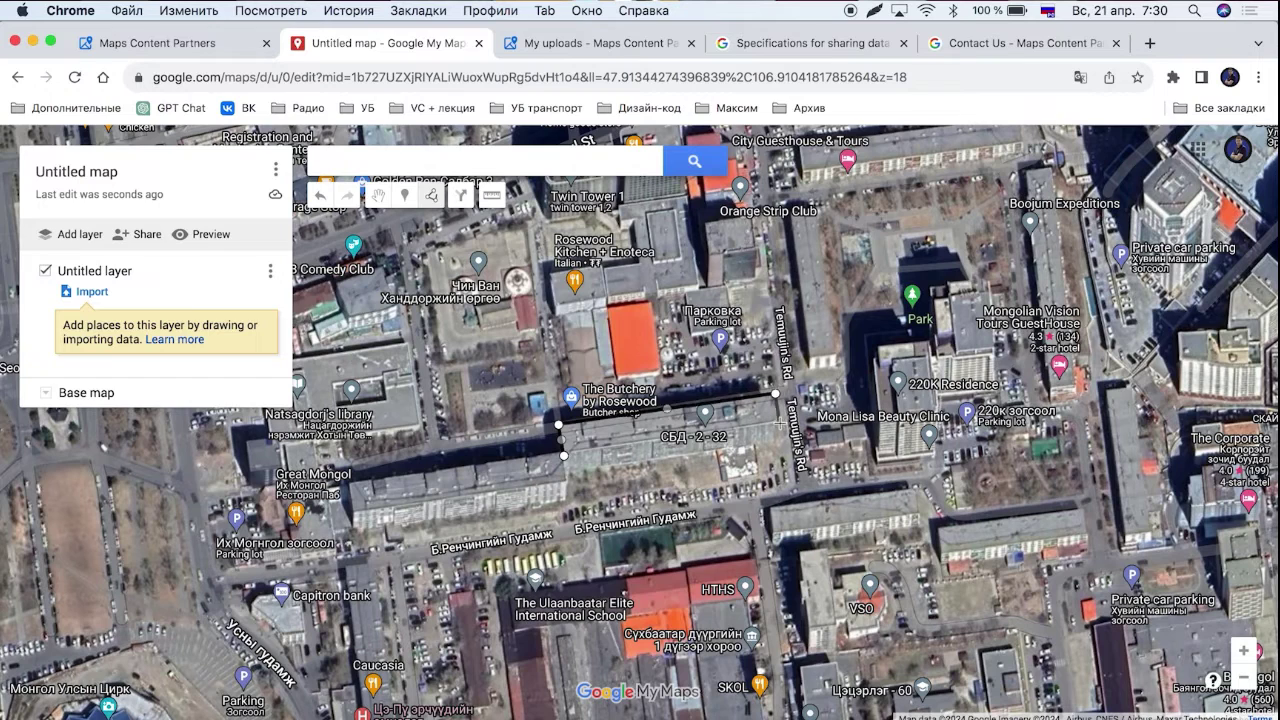
pyautogui.click(780, 424)
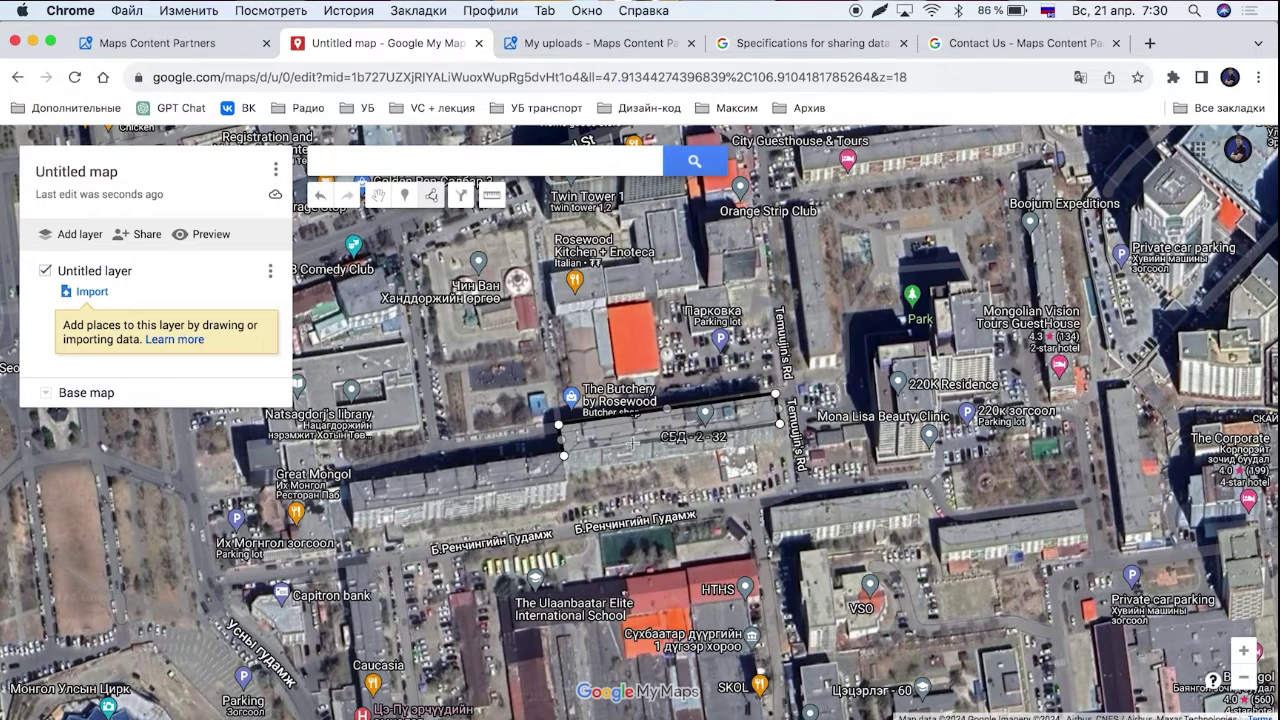
pyautogui.click(564, 456)
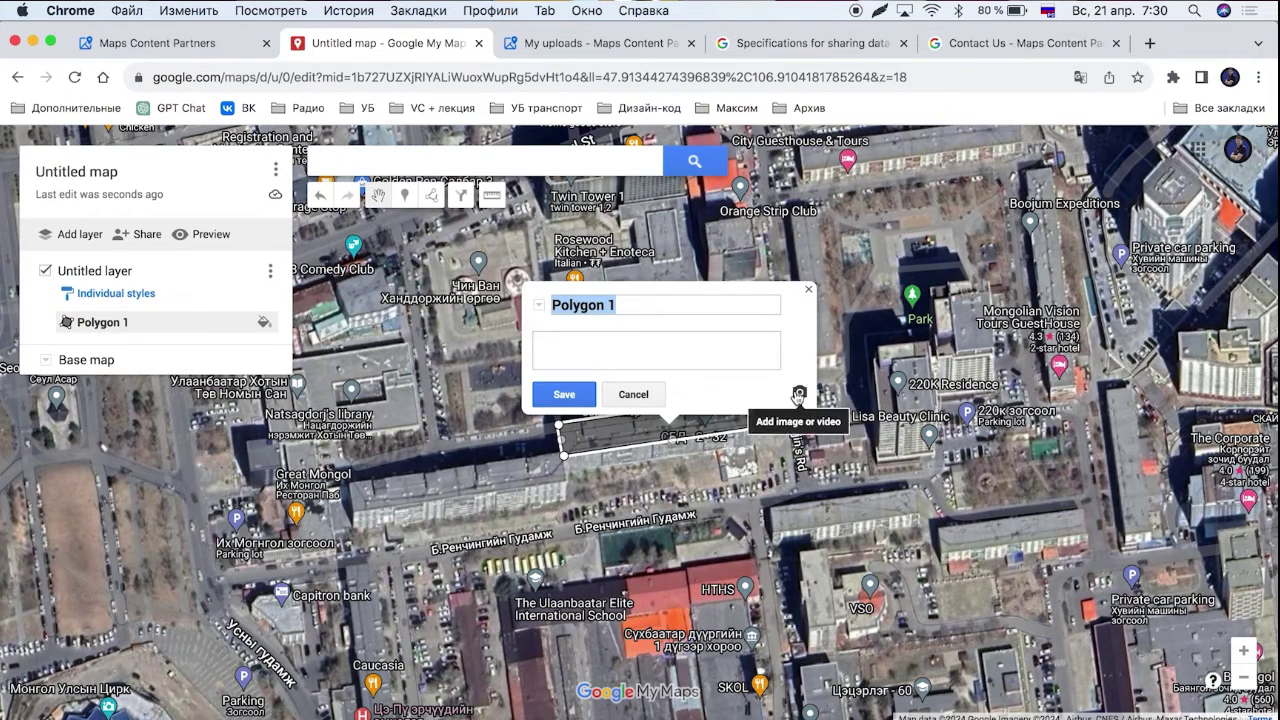
pyautogui.click(808, 289)
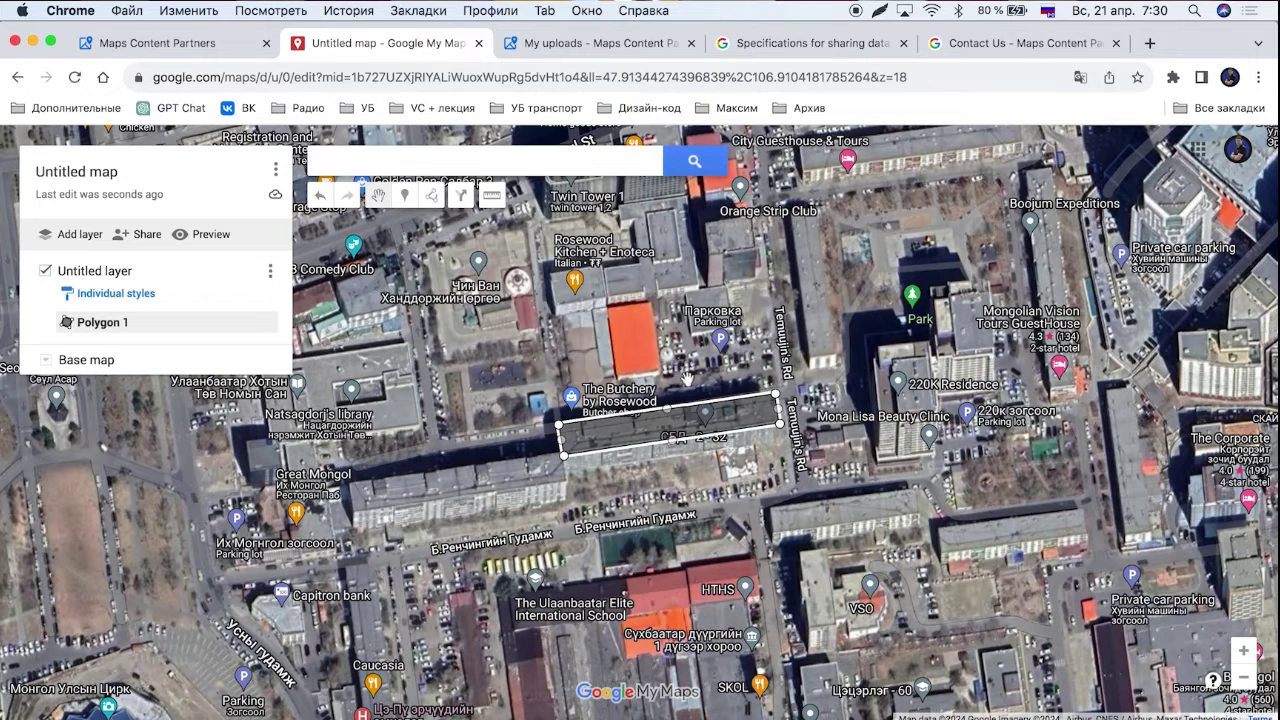
pyautogui.press('Delete')
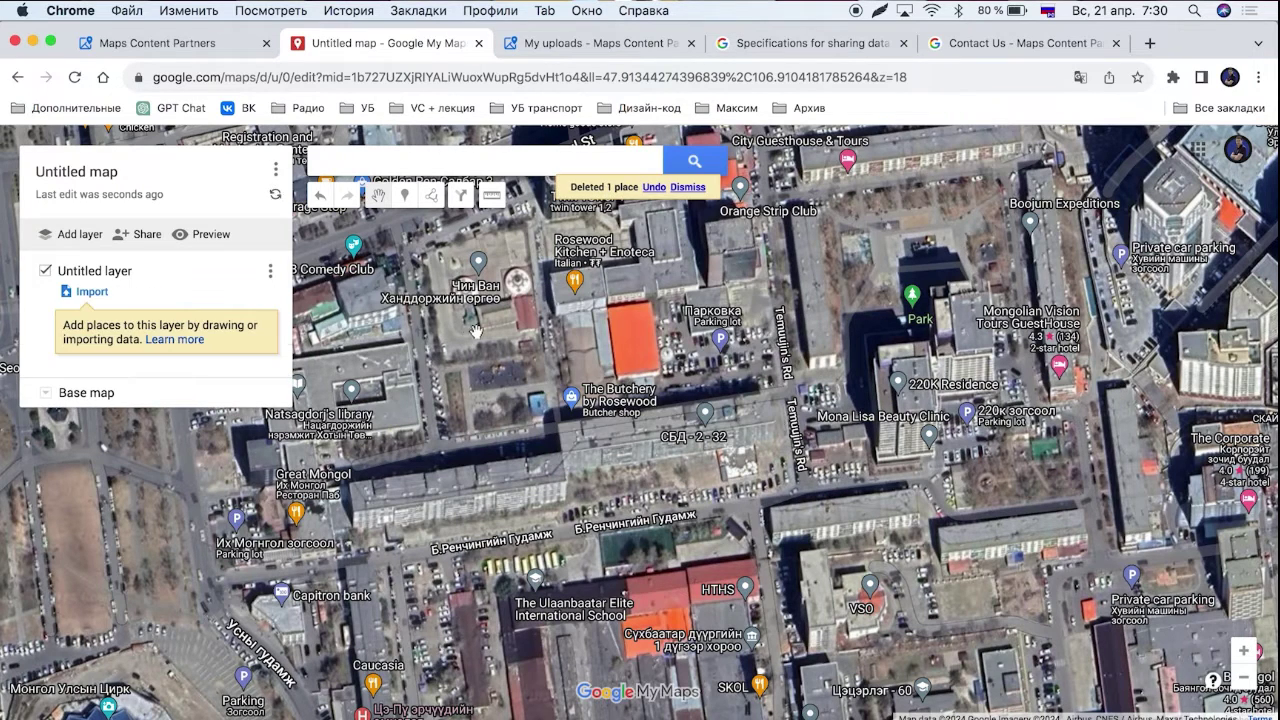
# - Draw a closed four-corner polygon tracing the roof of the long building labelled СБД-2-32, west of Temuujin's Rd
pyautogui.click(432, 196)
pyautogui.click(452, 224)
pyautogui.click(561, 423)
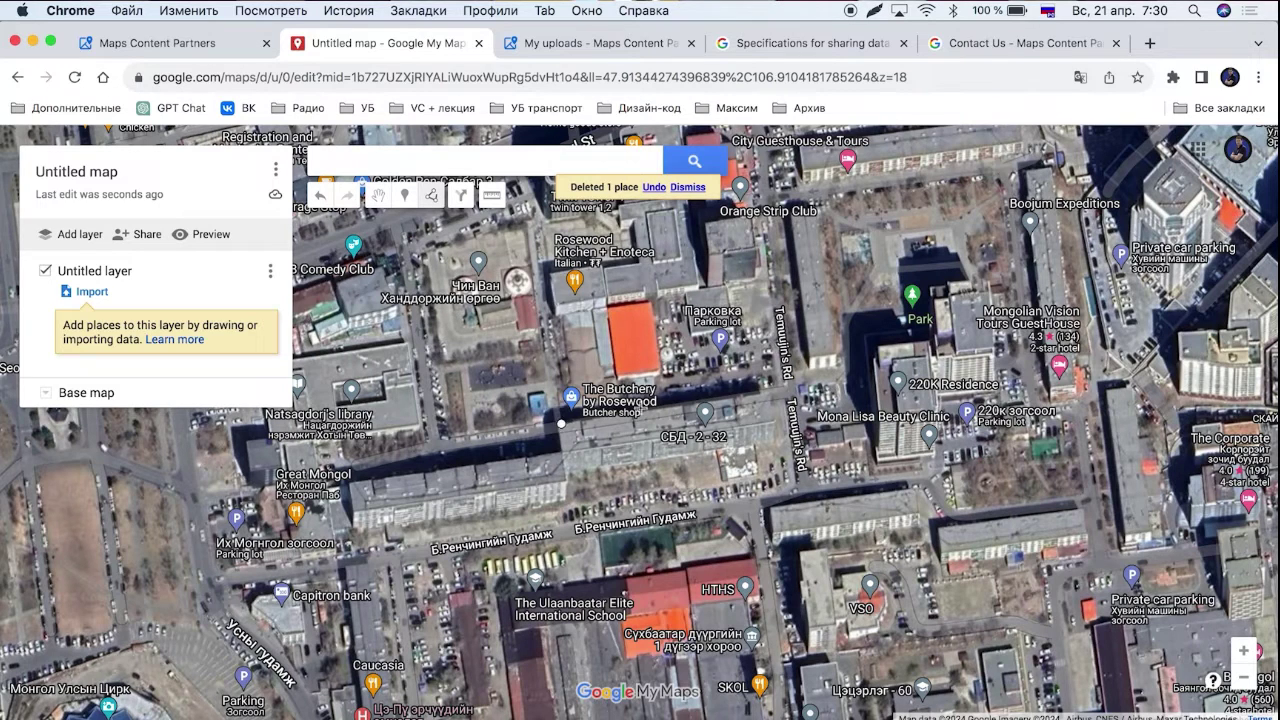
pyautogui.click(781, 389)
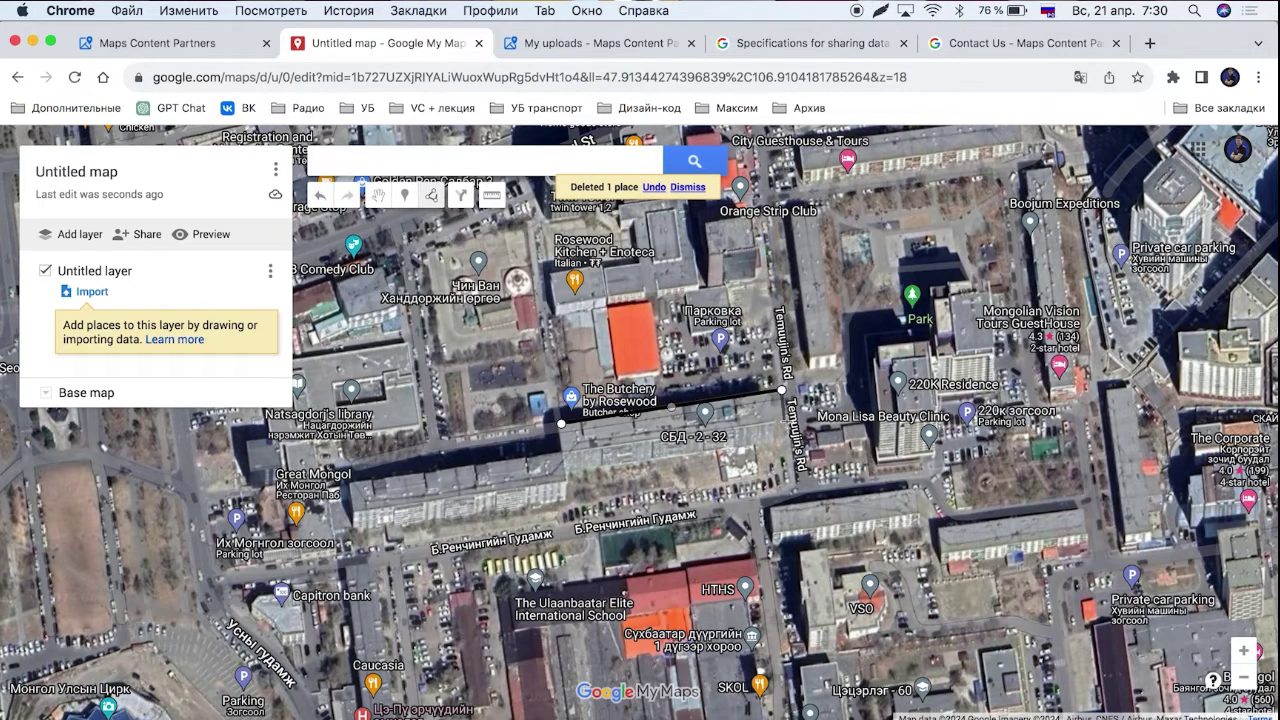
pyautogui.click(784, 421)
pyautogui.click(562, 455)
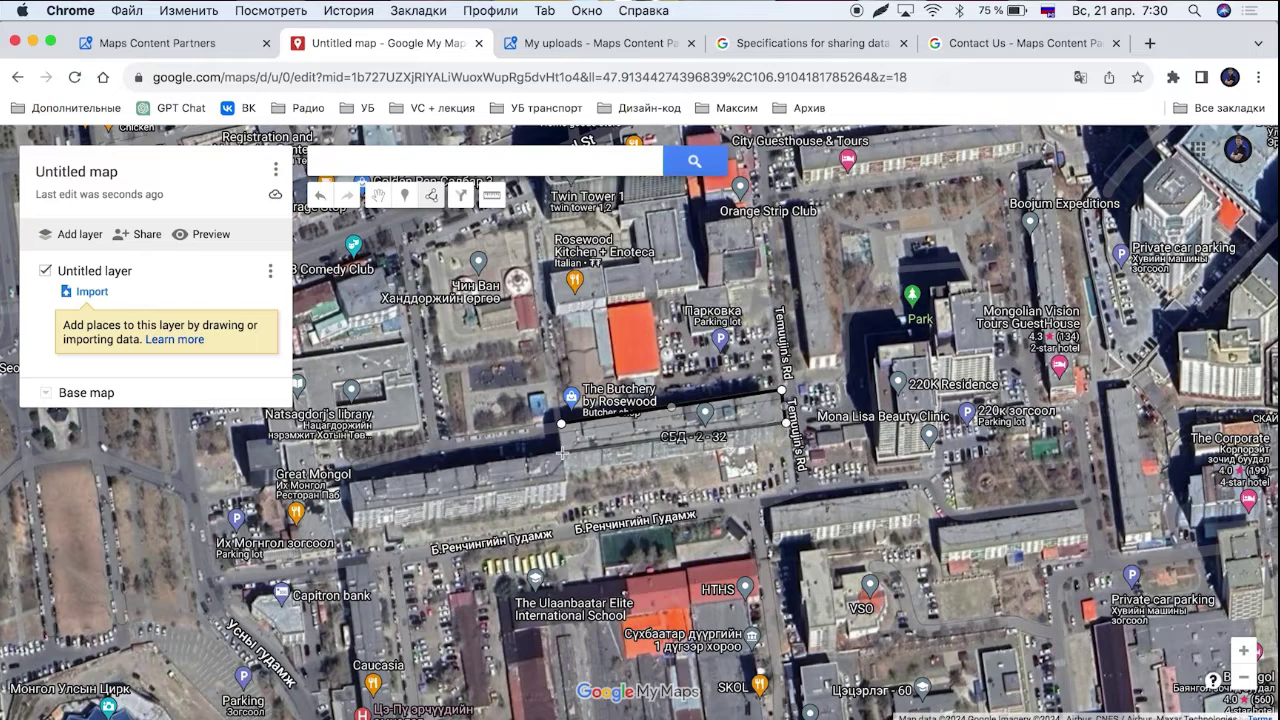
pyautogui.click(561, 424)
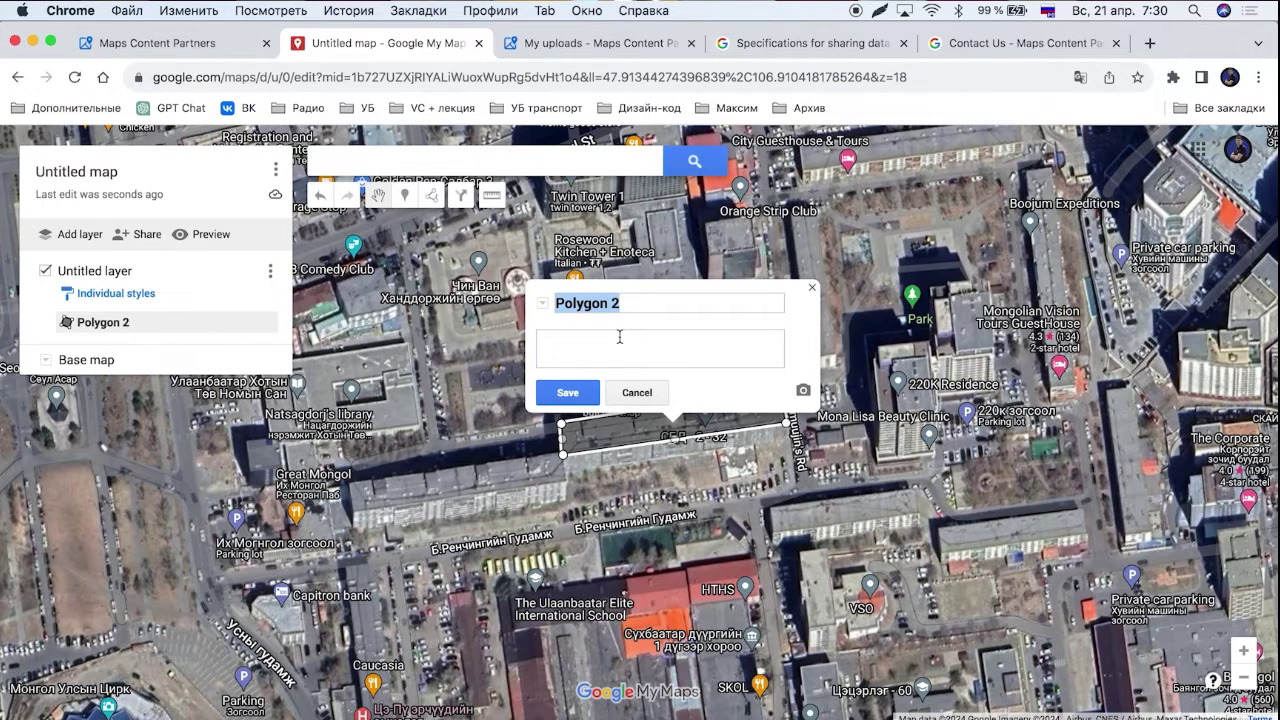
# - Name the new polygon "building 1", save it, and check its details on the map
pyautogui.write('и')
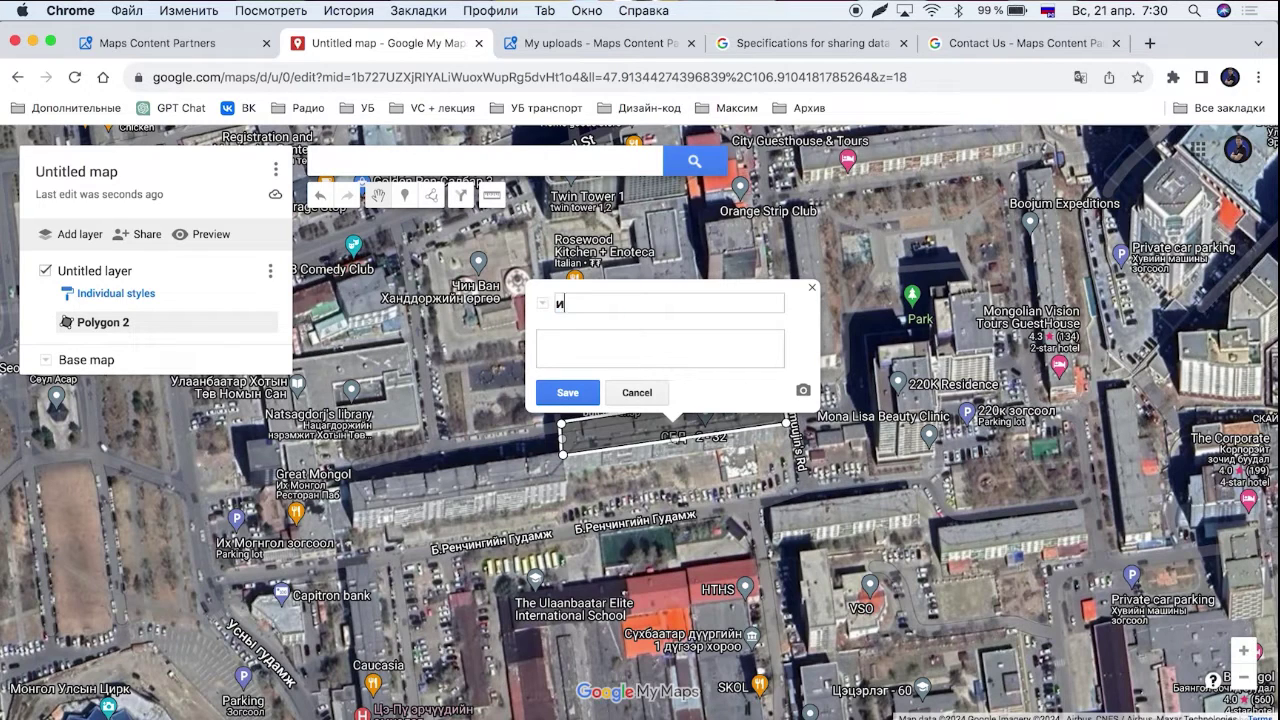
pyautogui.press('BackSpace')
pyautogui.hotkey('ctrl', 'space')
pyautogui.write('bul')
pyautogui.write('lding 1')
pyautogui.click(567, 392)
pyautogui.click(812, 289)
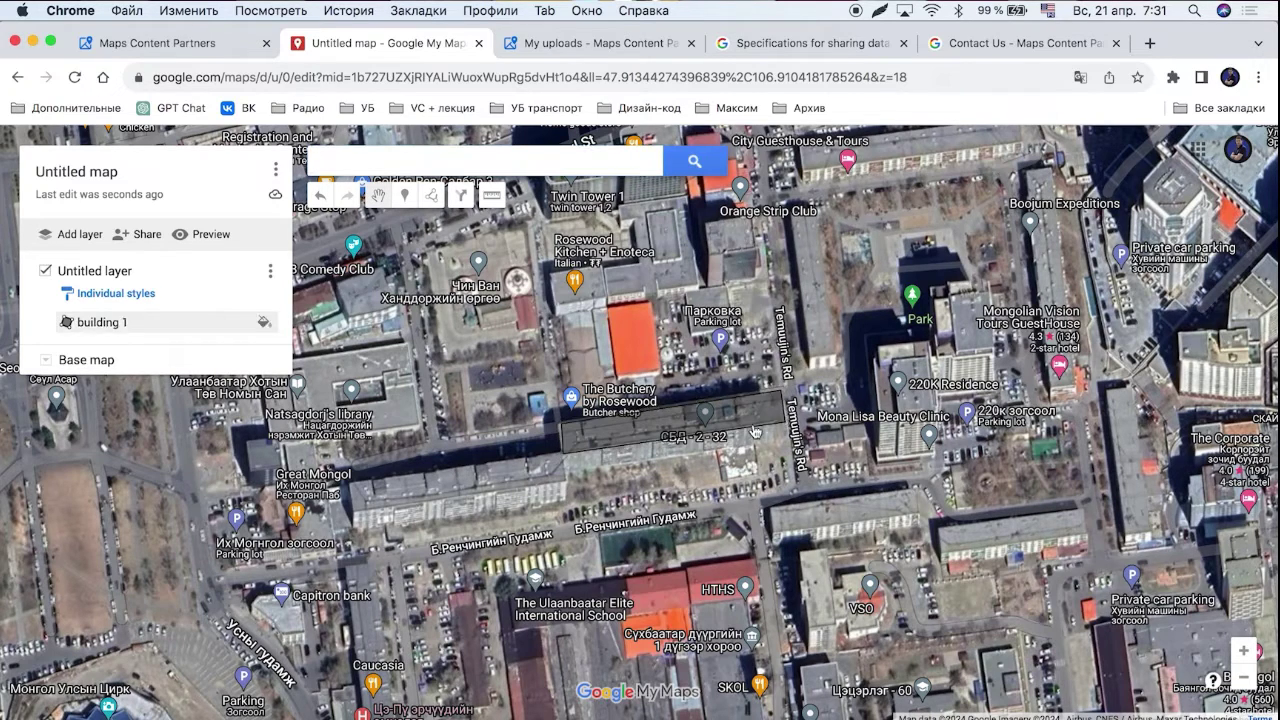
pyautogui.click(720, 428)
pyautogui.click(887, 277)
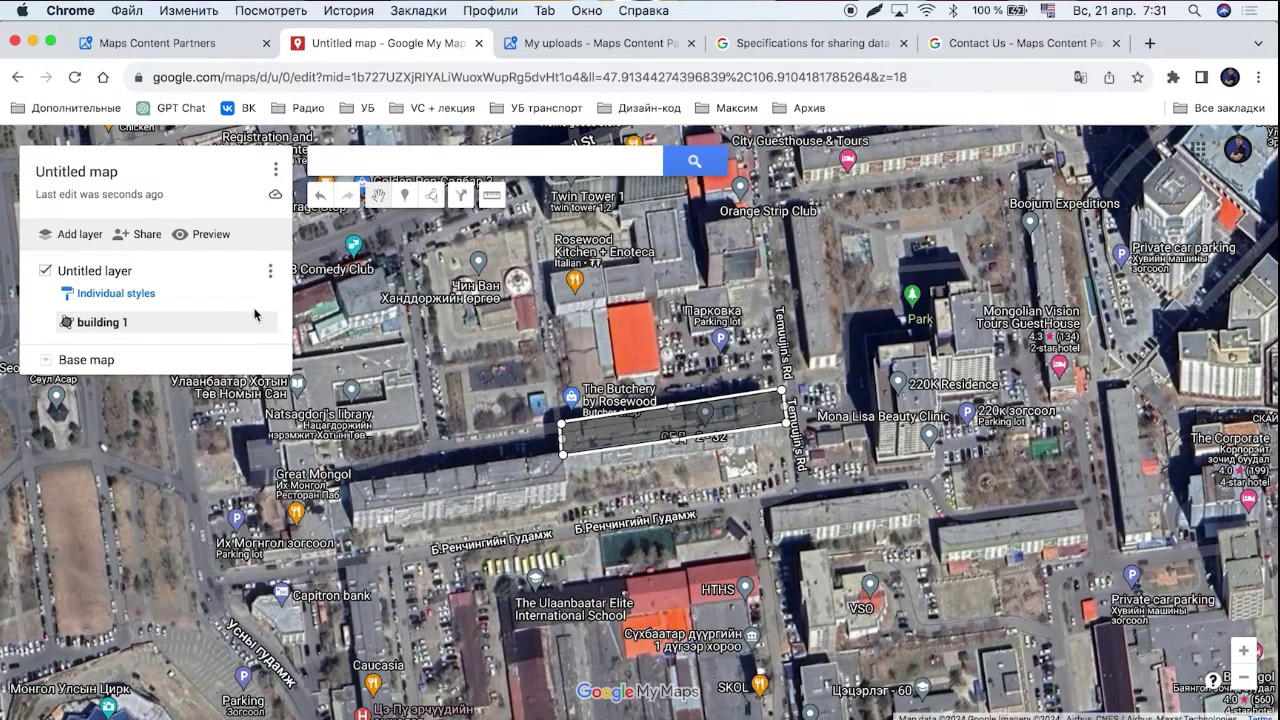
# - Export the untitled layer as KML instead of KMZ, download it, and show the file in its folder
pyautogui.click(279, 280)
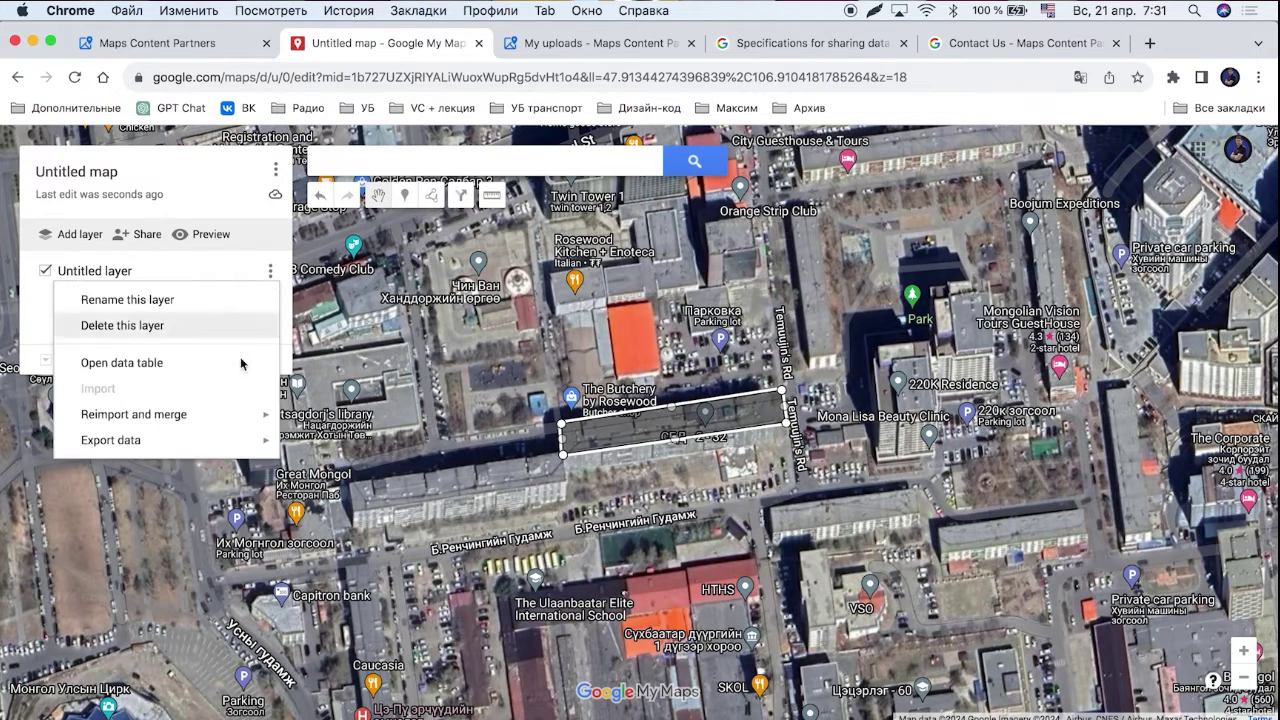
pyautogui.moveTo(199, 451)
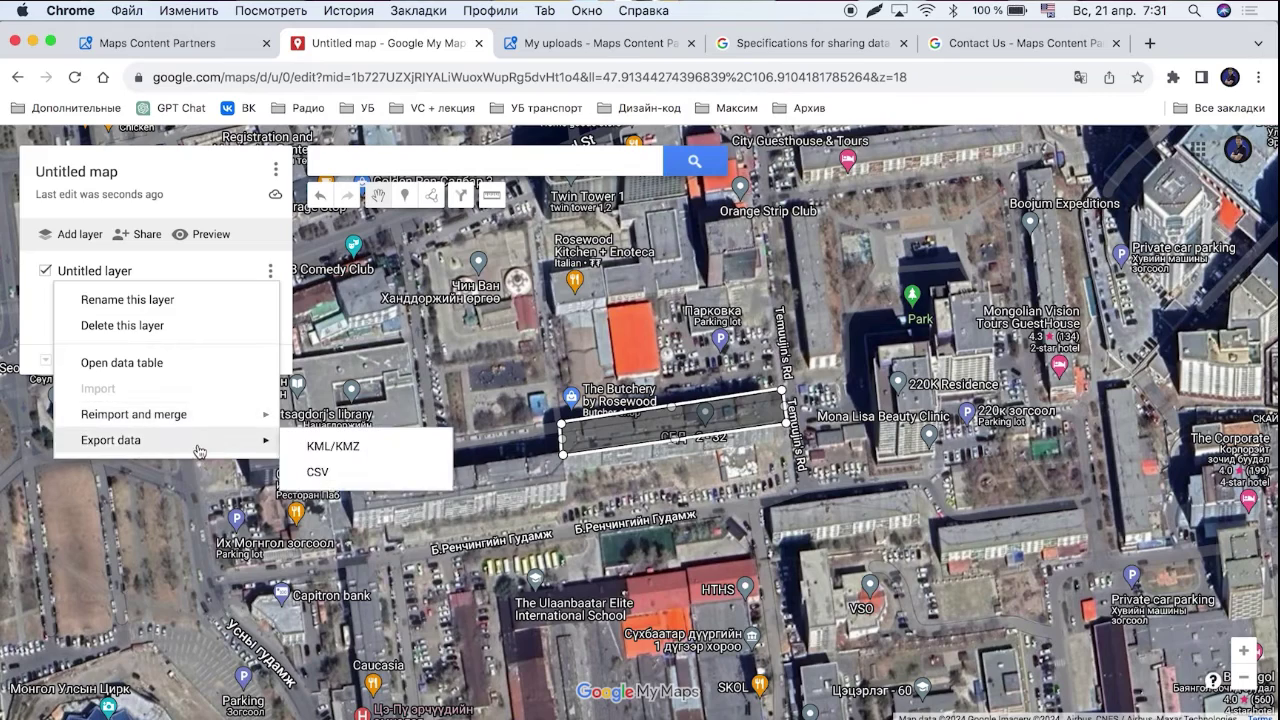
pyautogui.click(388, 449)
pyautogui.click(474, 440)
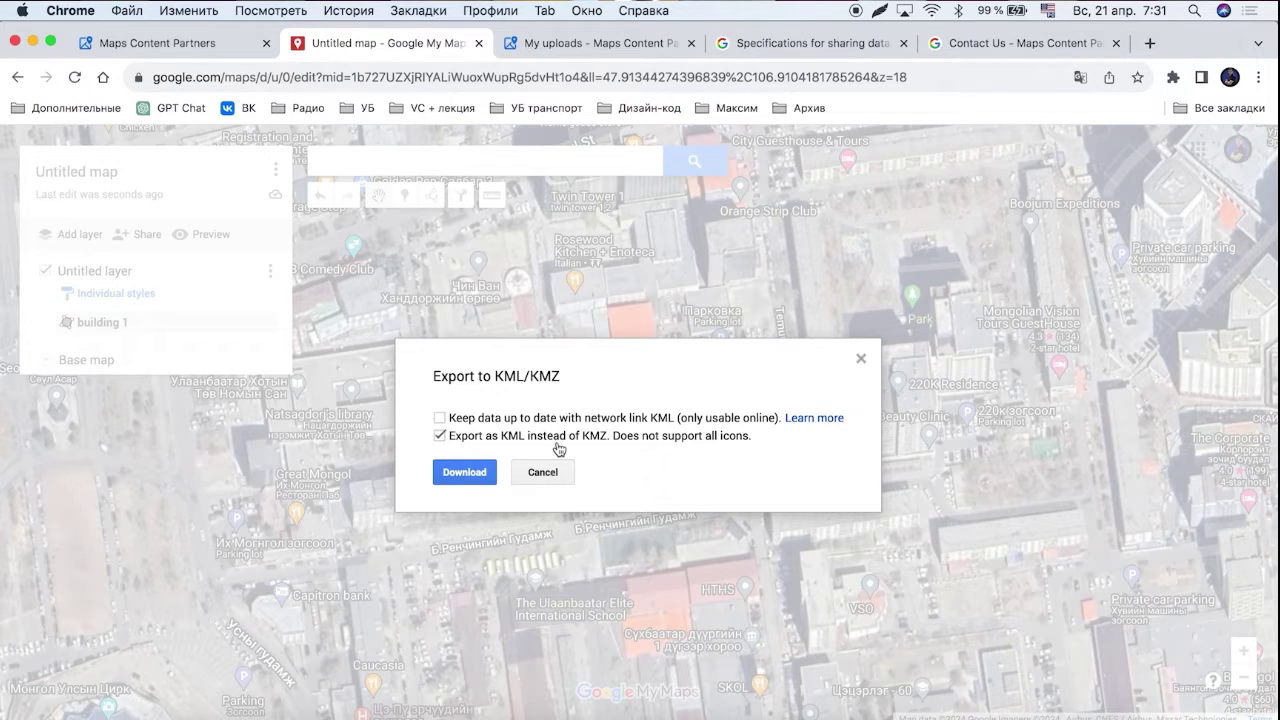
pyautogui.click(473, 478)
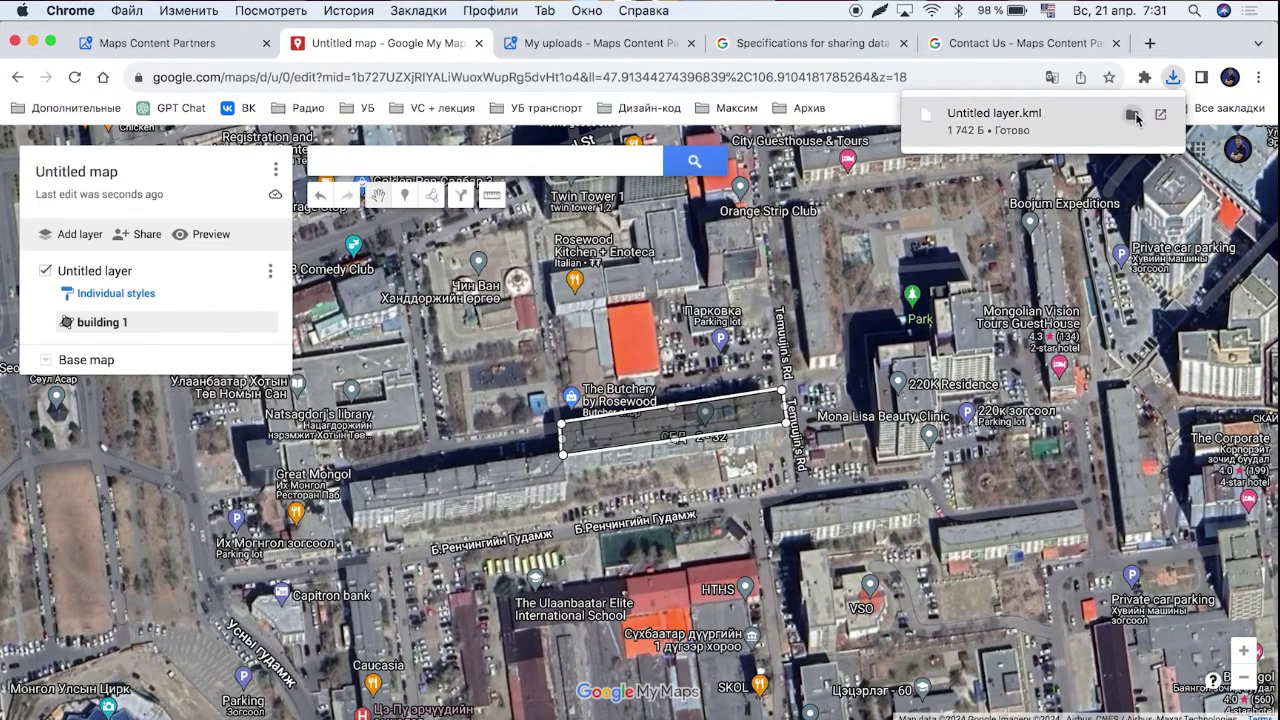
pyautogui.click(1136, 116)
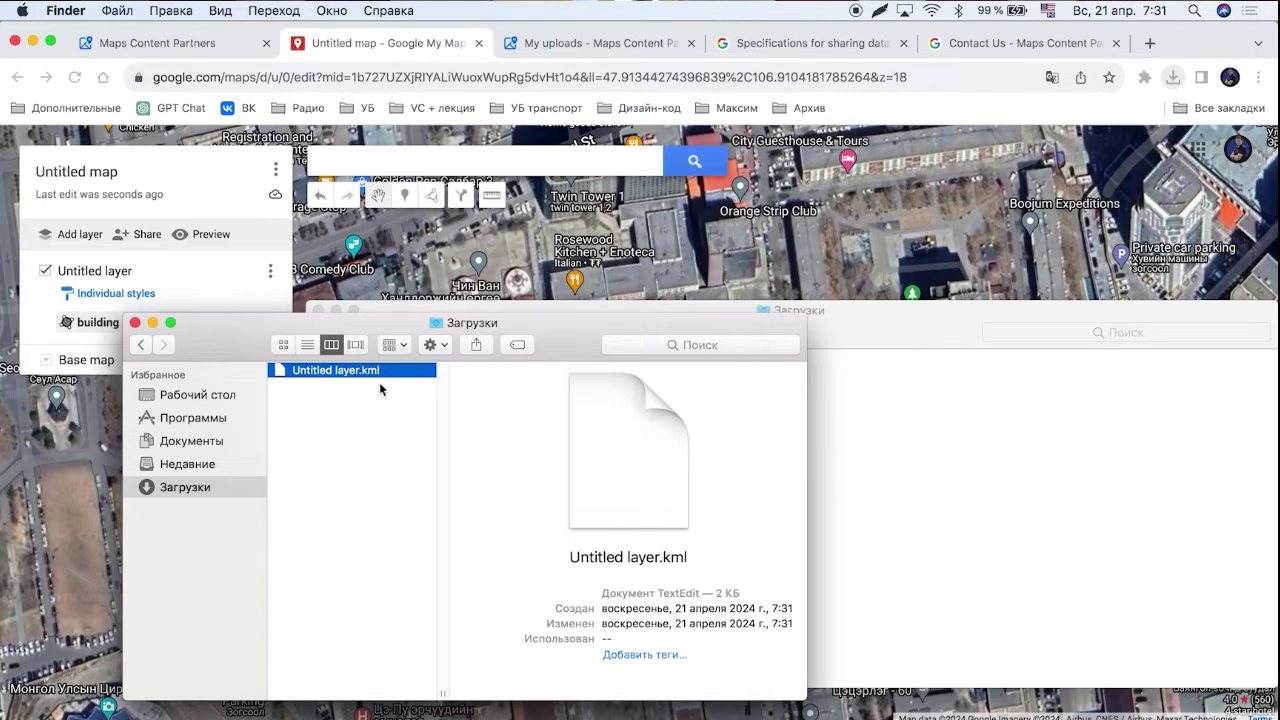
# - Return to the map and rename the untitled layer as "Layer 1"
pyautogui.click(118, 274)
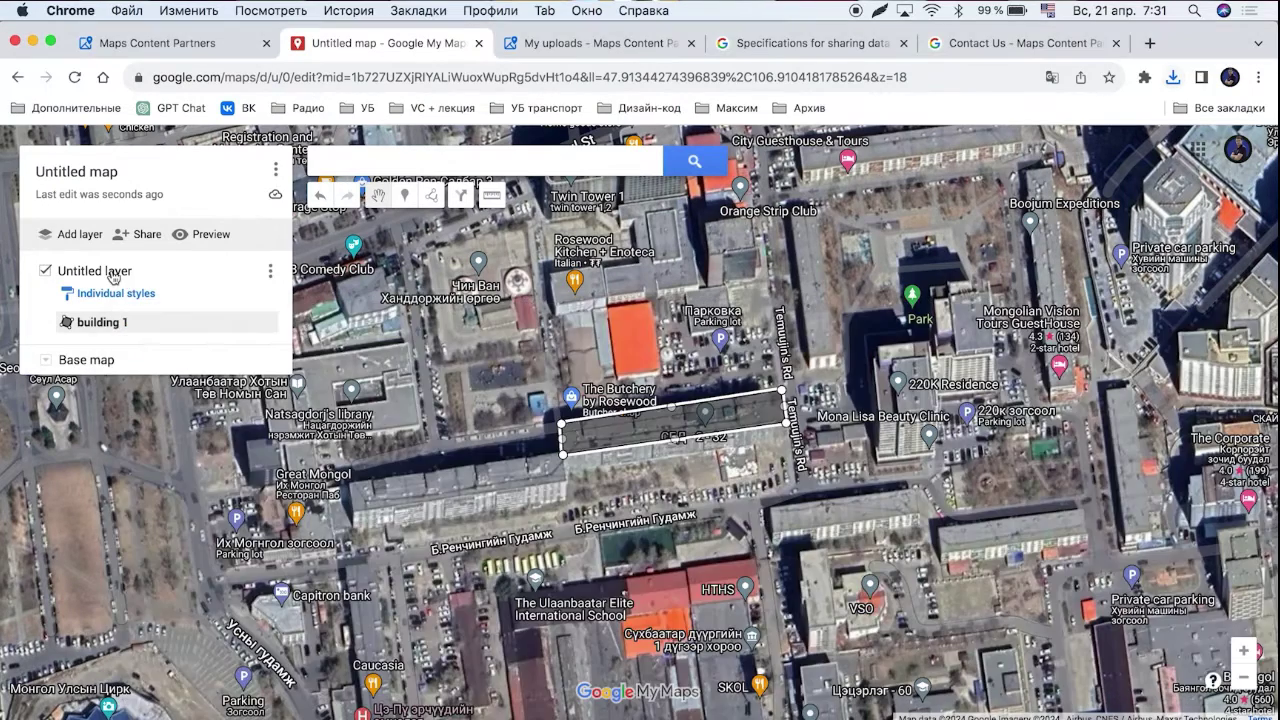
pyautogui.click(112, 271)
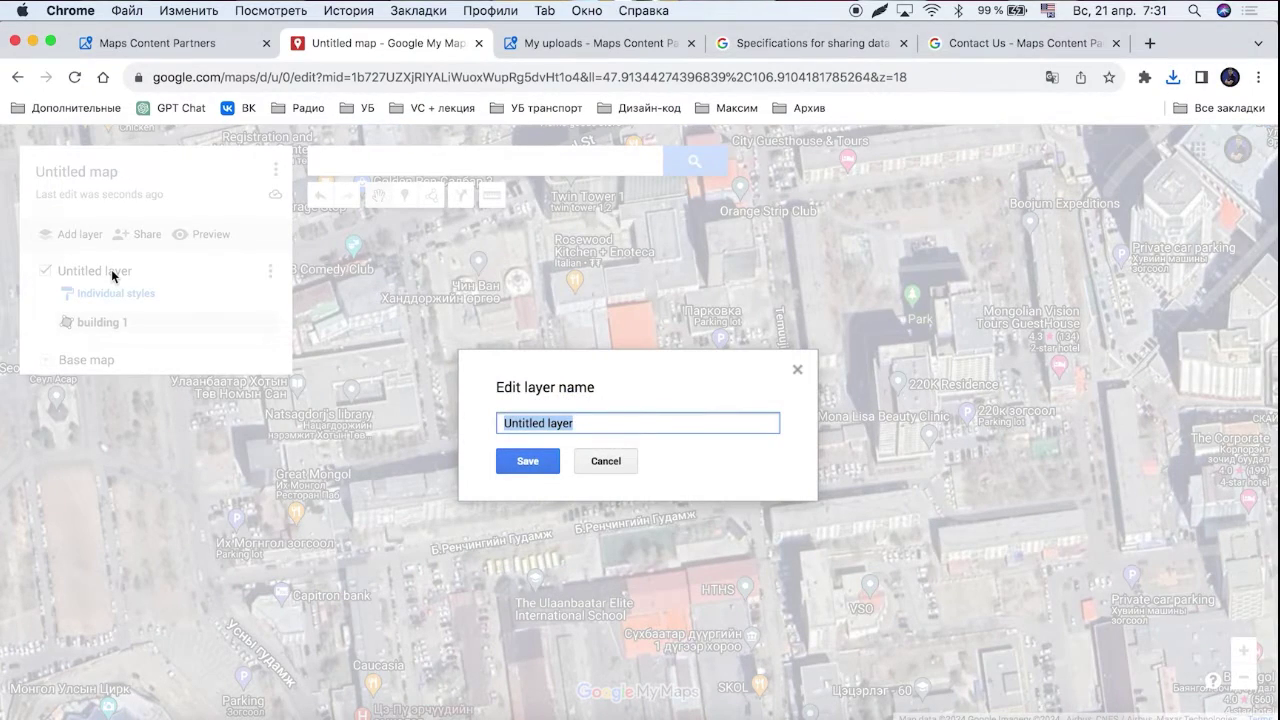
pyautogui.write('Layer 1')
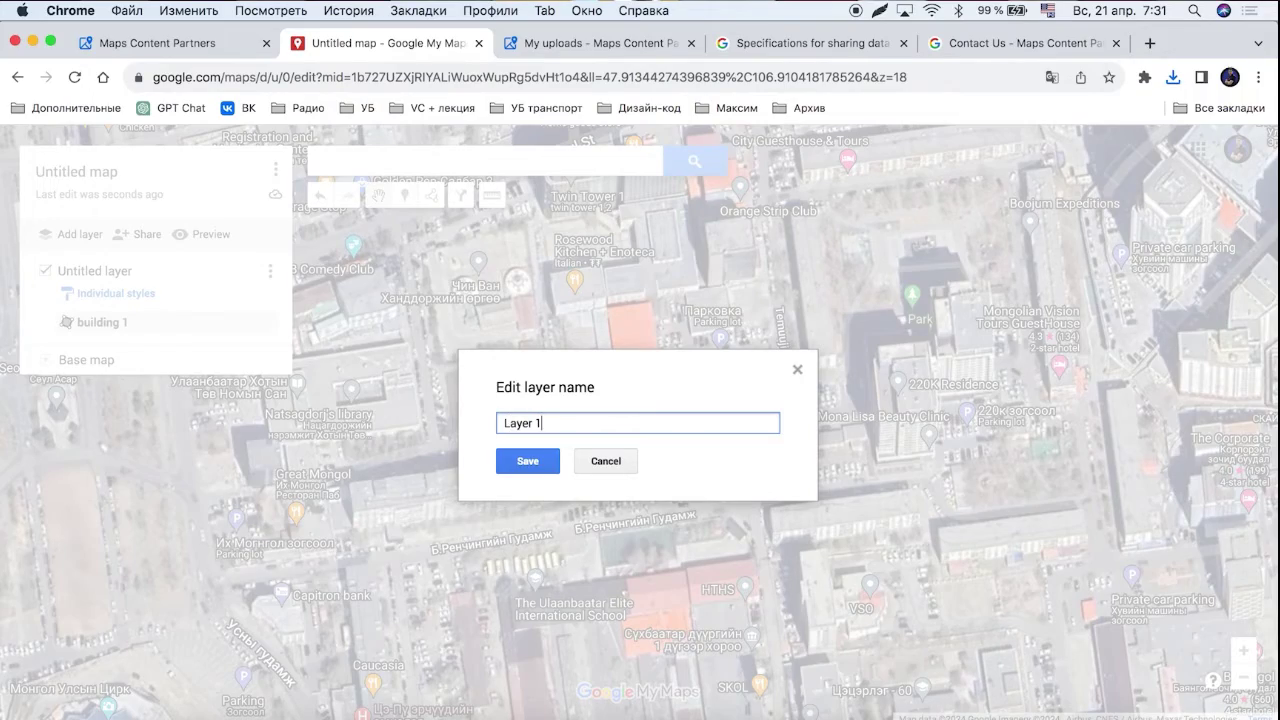
pyautogui.press('Return')
# - Download Layer 1 as KML instead of KMZ, and delete the old Untitled layer.kml from the downloads folder
pyautogui.click(270, 271)
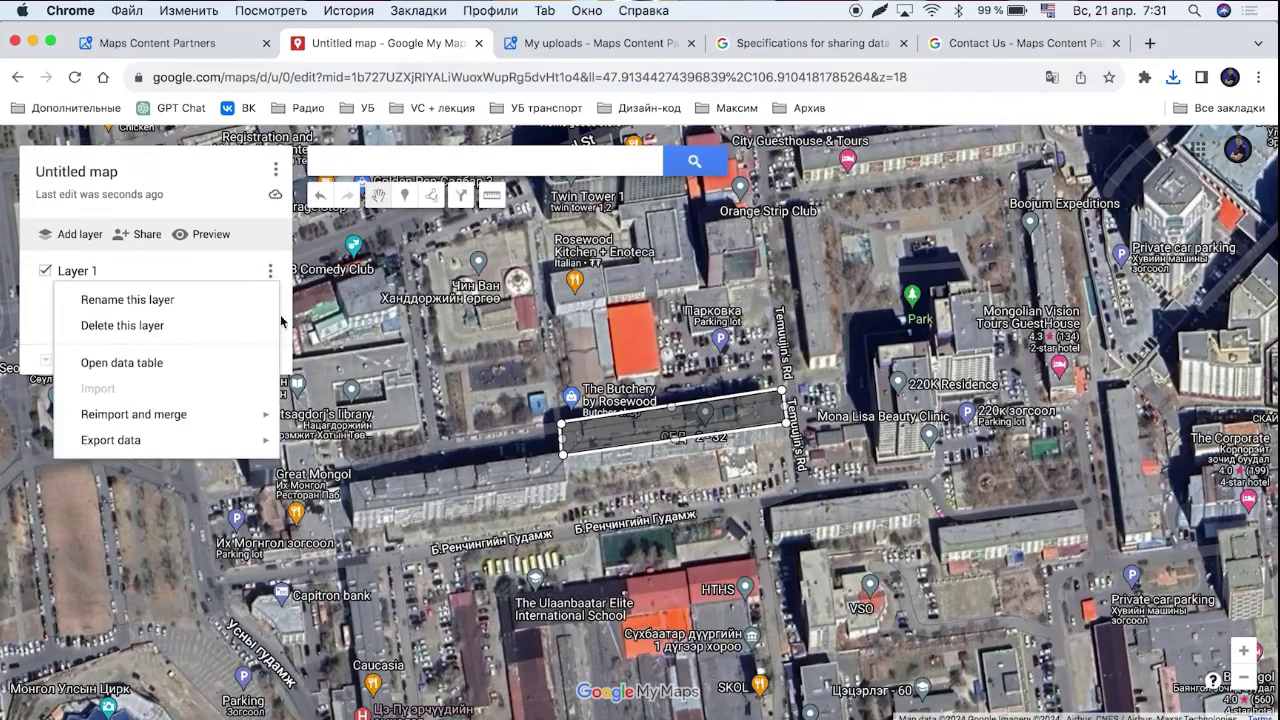
pyautogui.moveTo(257, 442)
pyautogui.click(391, 447)
pyautogui.click(468, 438)
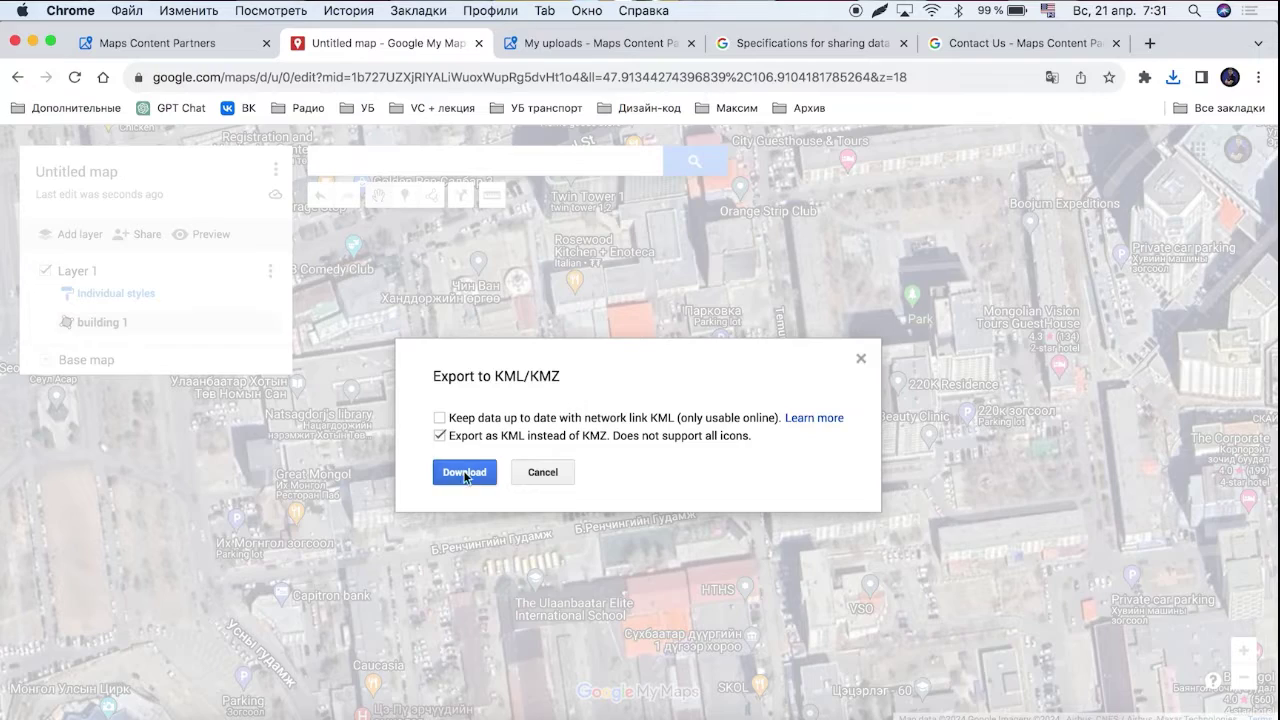
pyautogui.click(470, 469)
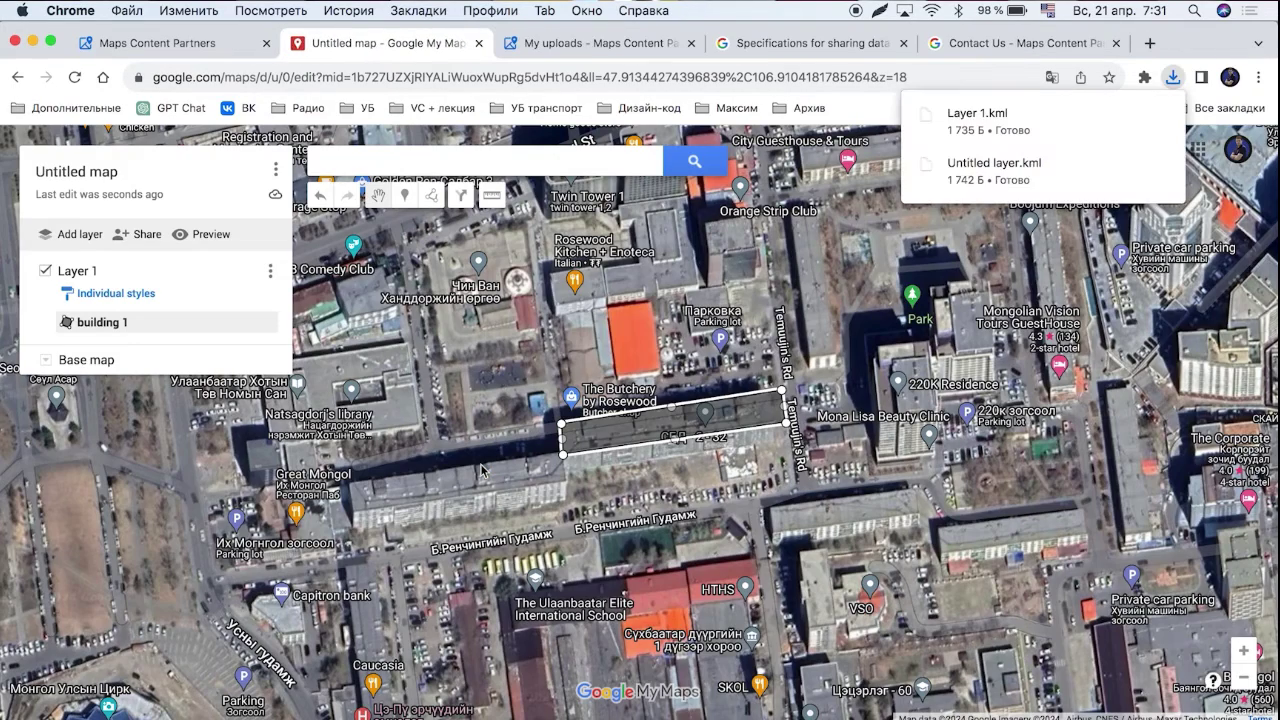
pyautogui.click(1131, 114)
pyautogui.moveTo(330, 388); pyautogui.dragTo(1100, 718)
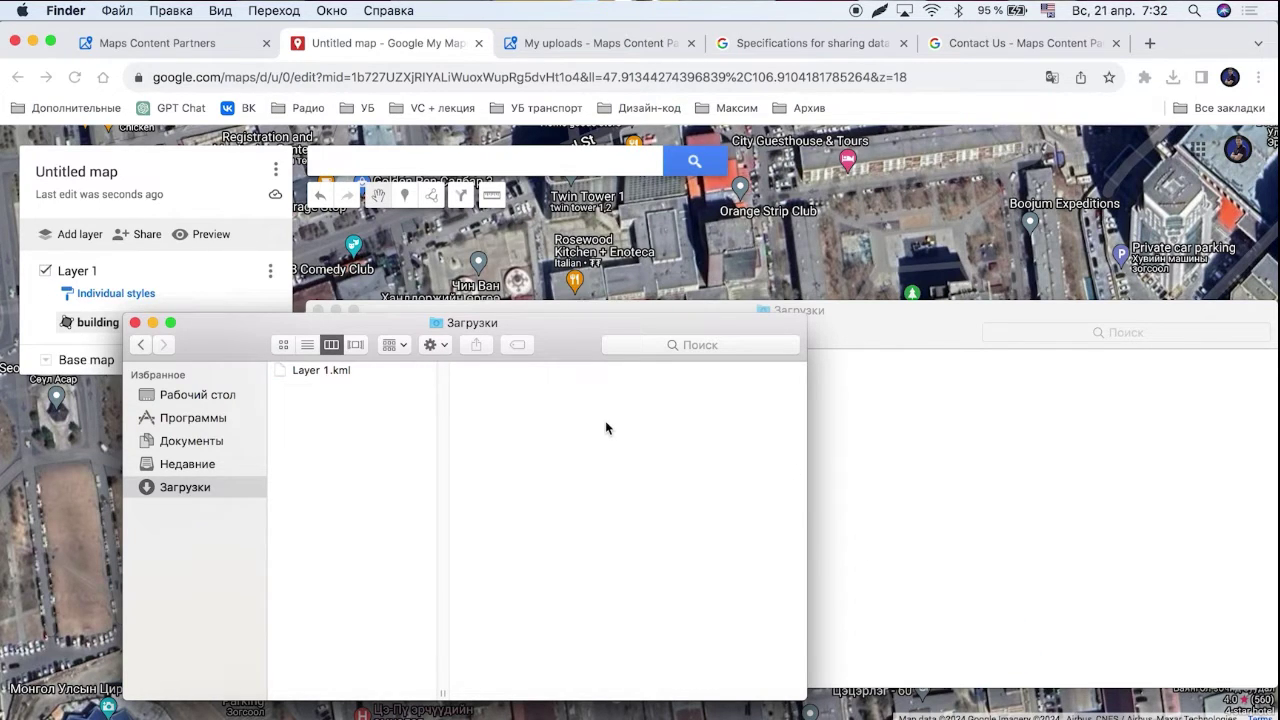
# - Switch to Maps Content Partners and start a new map data upload named "Building 1" with the data type Buildings
pyautogui.click(597, 43)
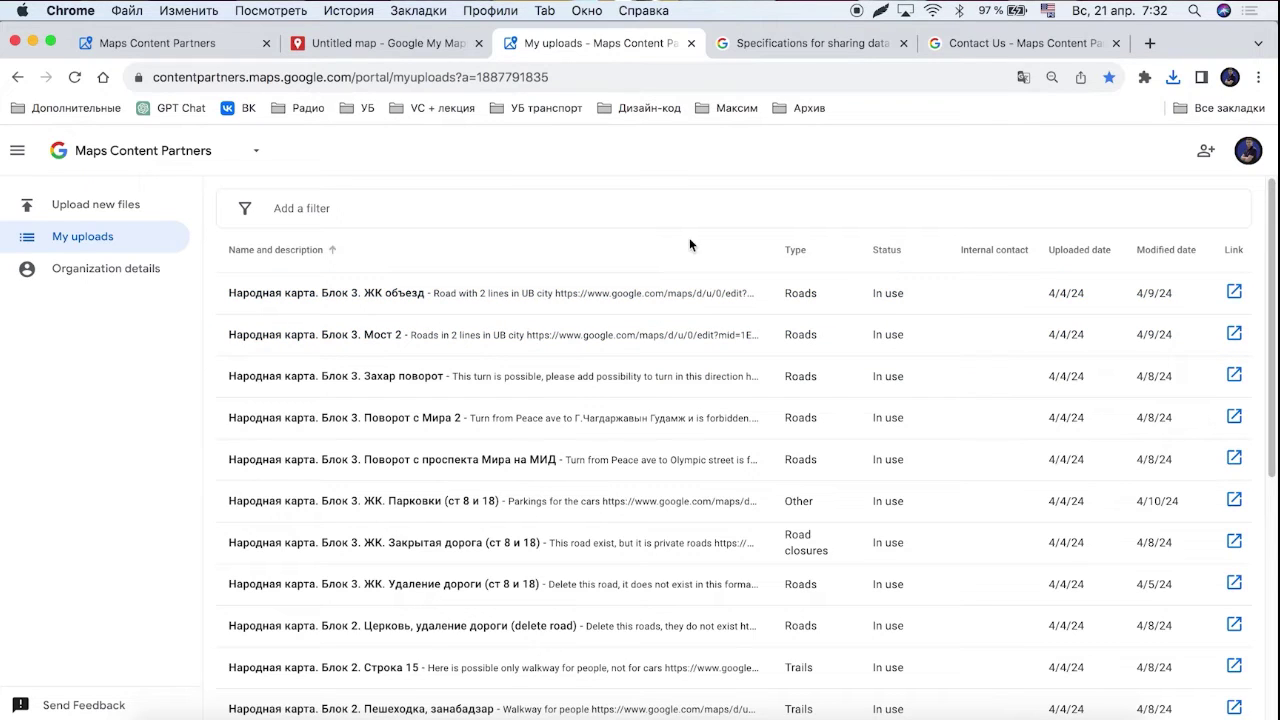
pyautogui.click(91, 205)
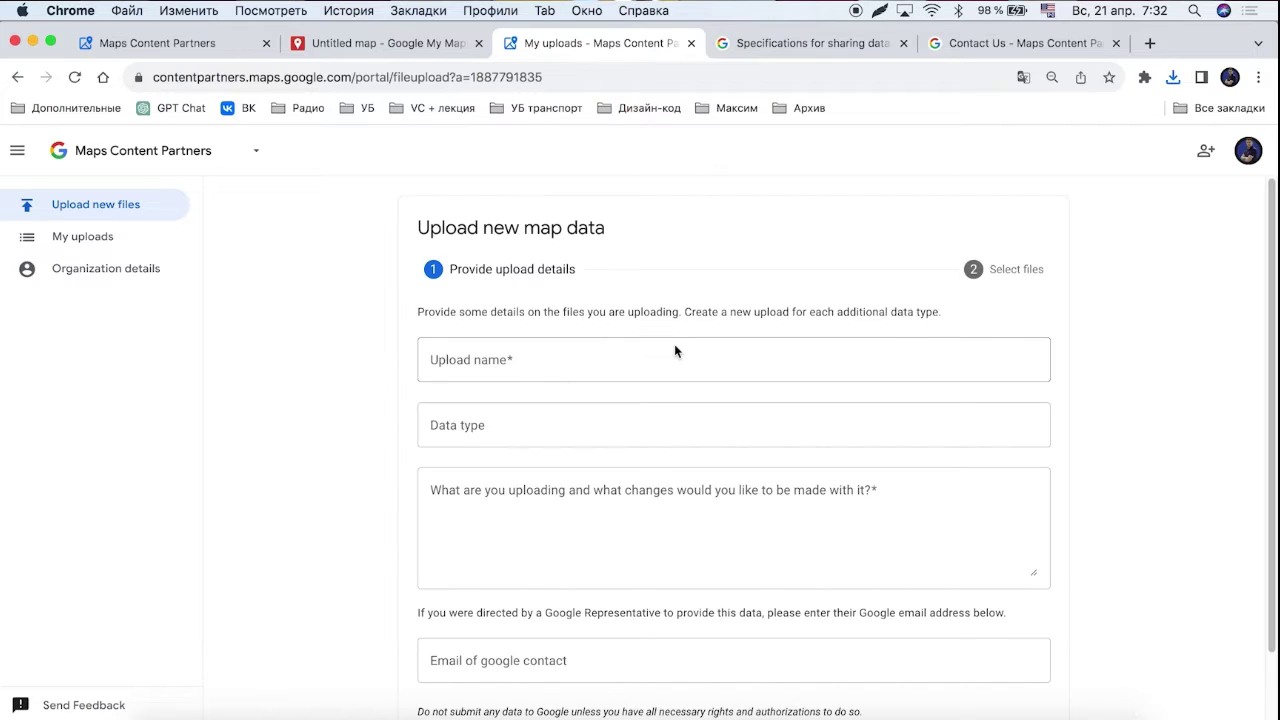
pyautogui.click(559, 361)
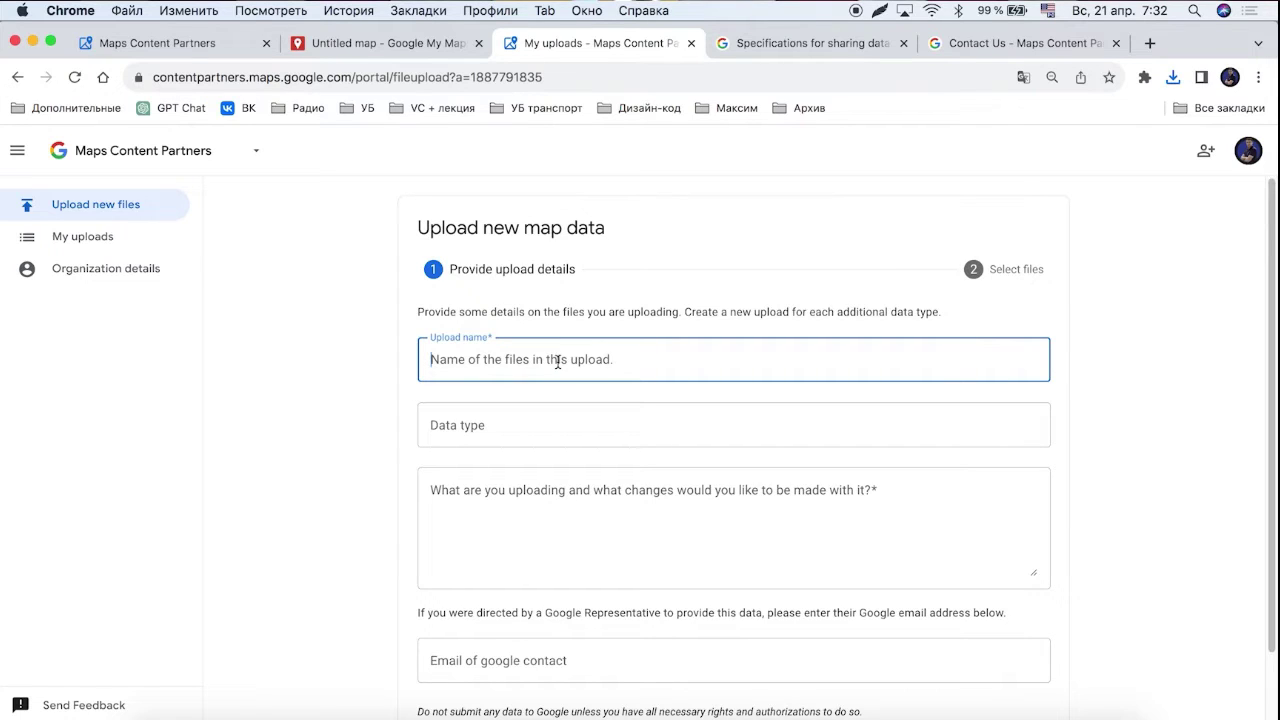
pyautogui.write('Building 1')
pyautogui.click(660, 433)
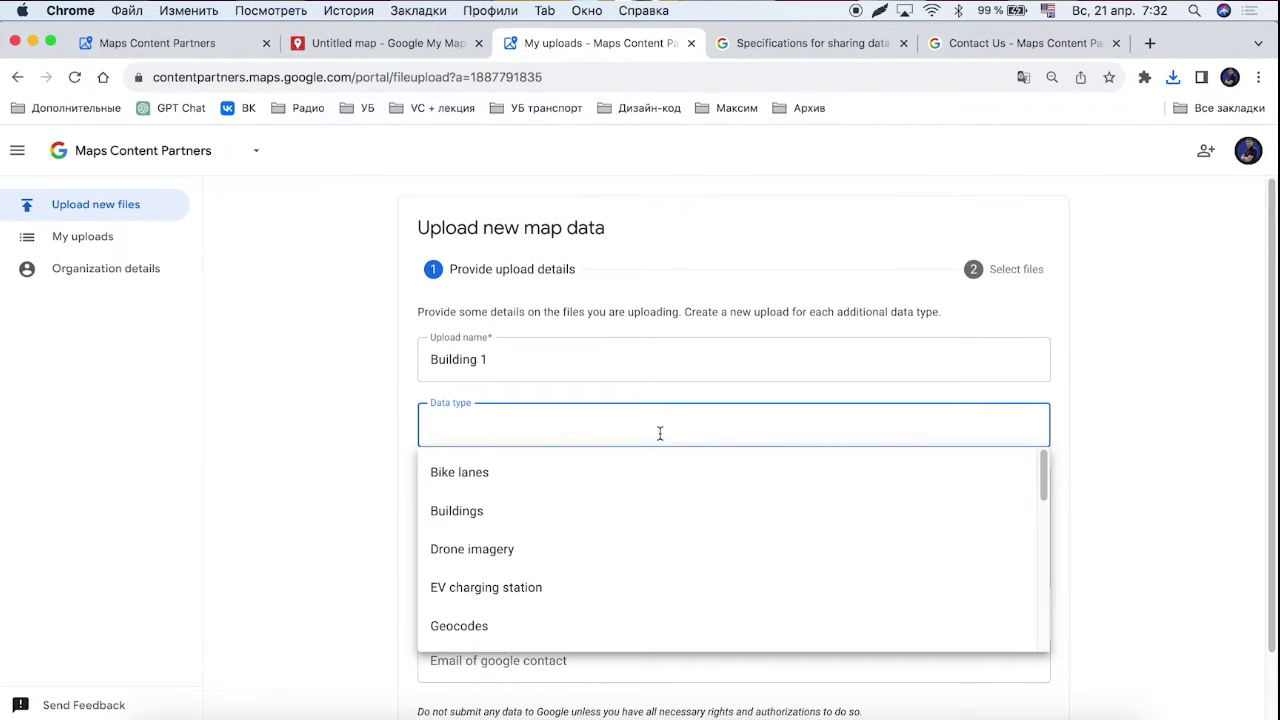
pyautogui.click(539, 513)
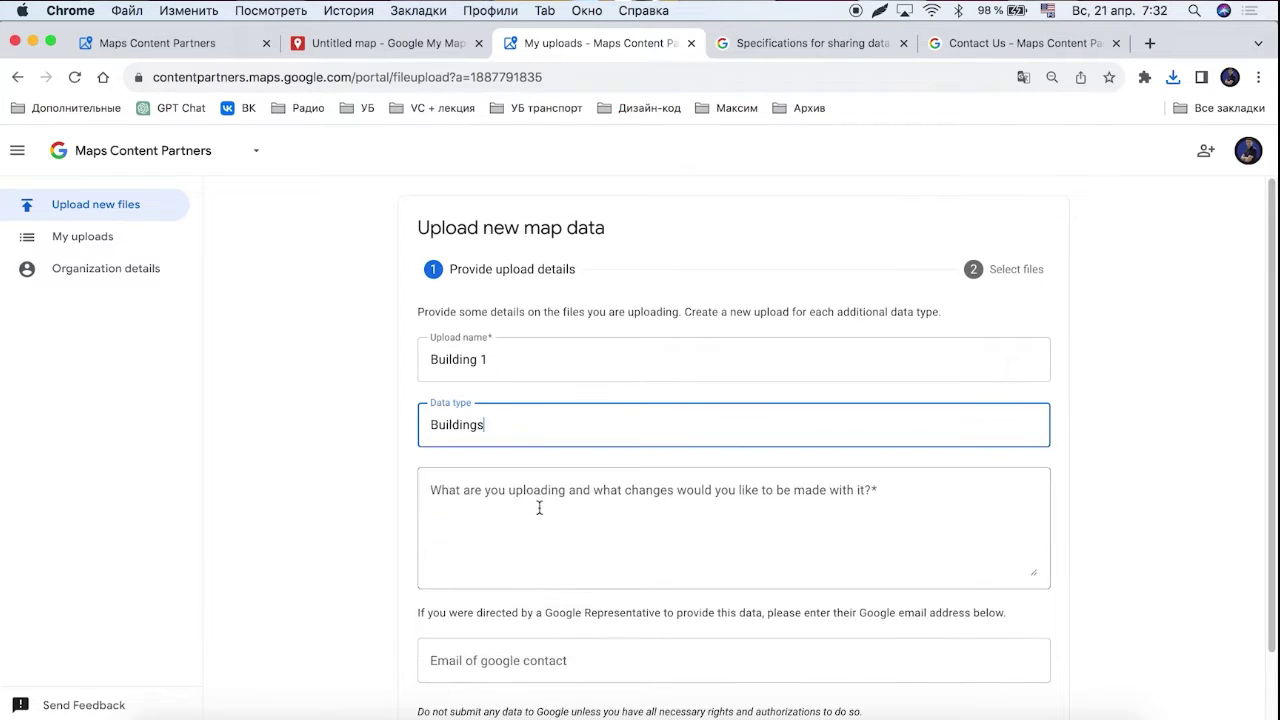
# - Describe the upload as "You can find this building on satelite version of the map"
pyautogui.click(539, 508)
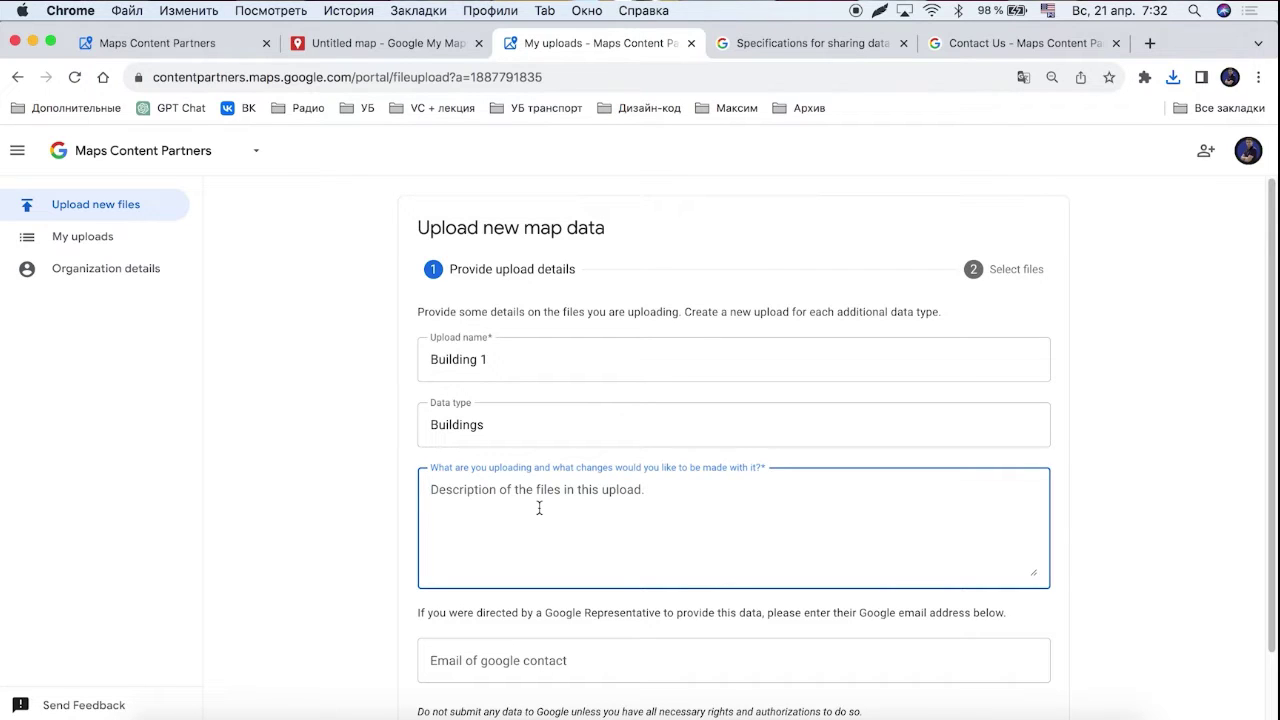
pyautogui.write('You can ')
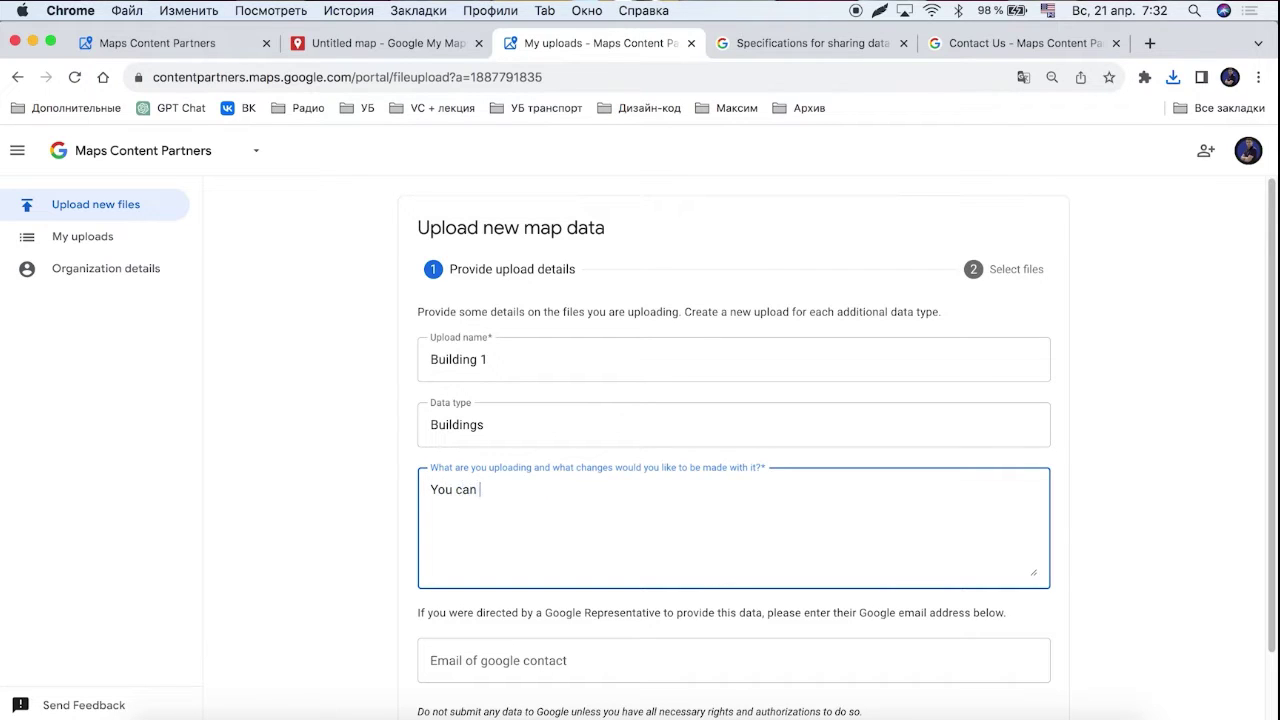
pyautogui.write('find this building on satel')
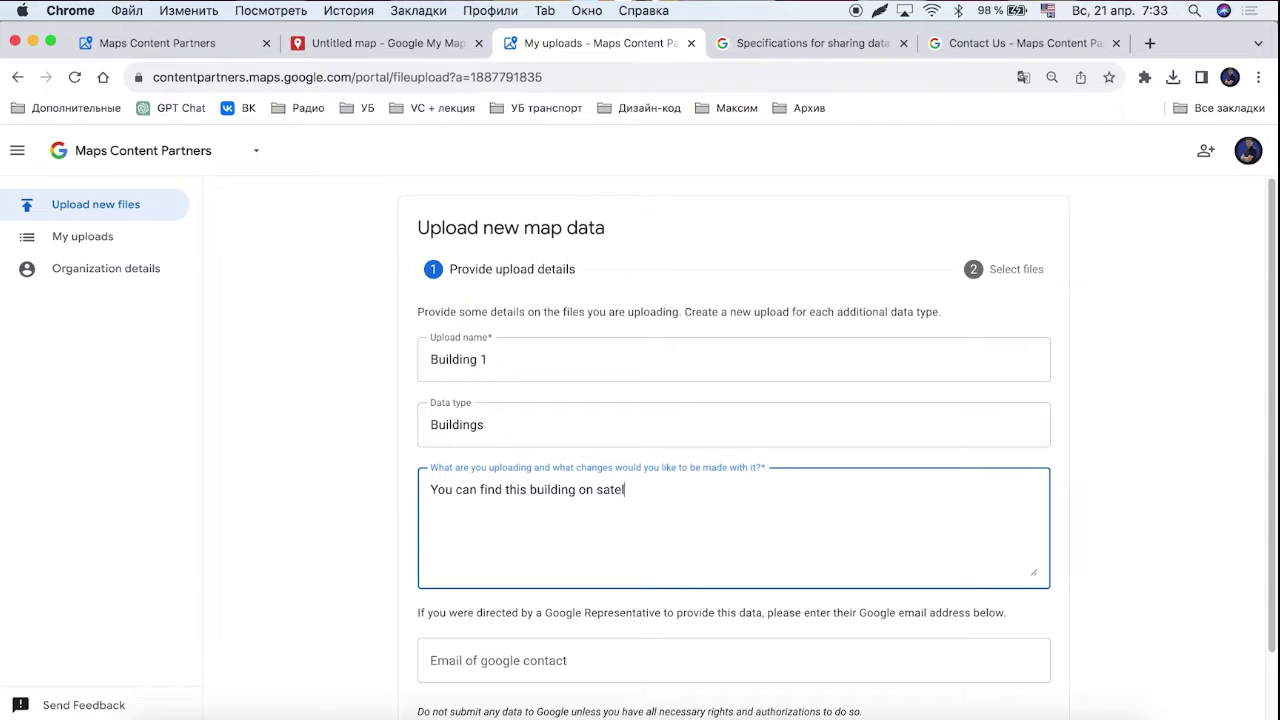
pyautogui.write('ite version of the map')
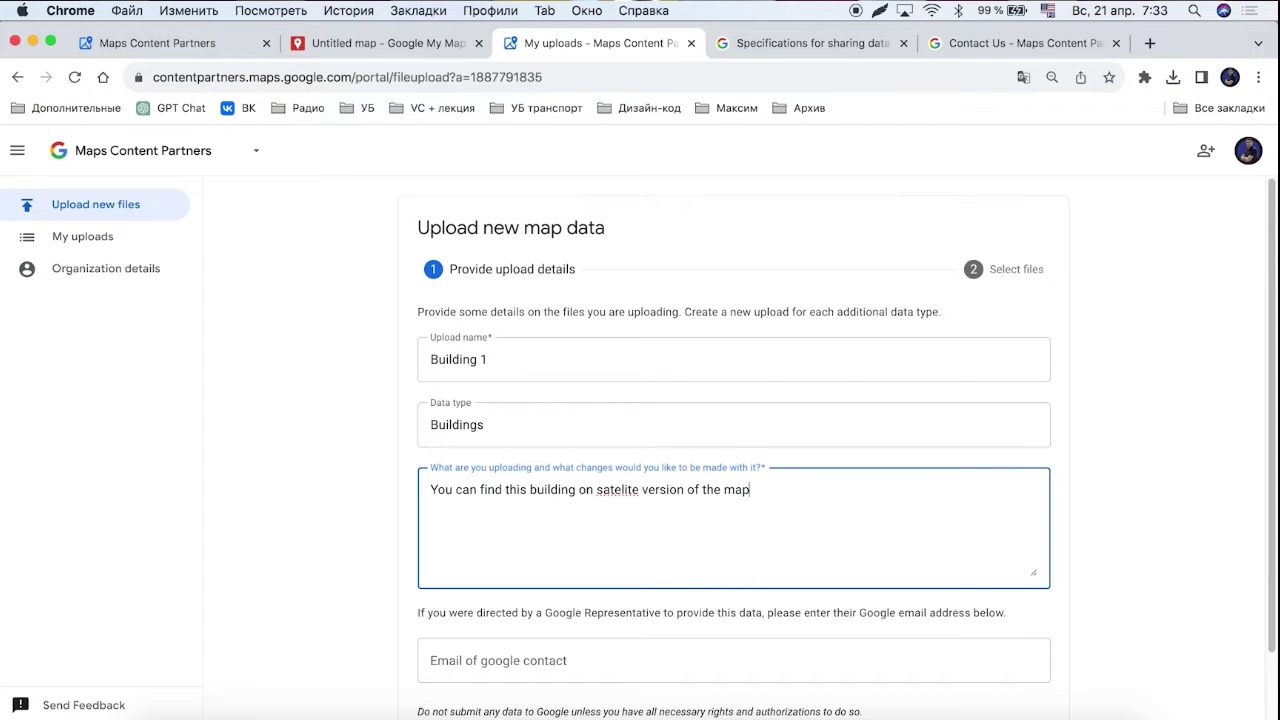
# - Continue to the file selection stage of the upload and add Layer 1.kml from the downloads folder
pyautogui.scroll(-2, 911, 497)
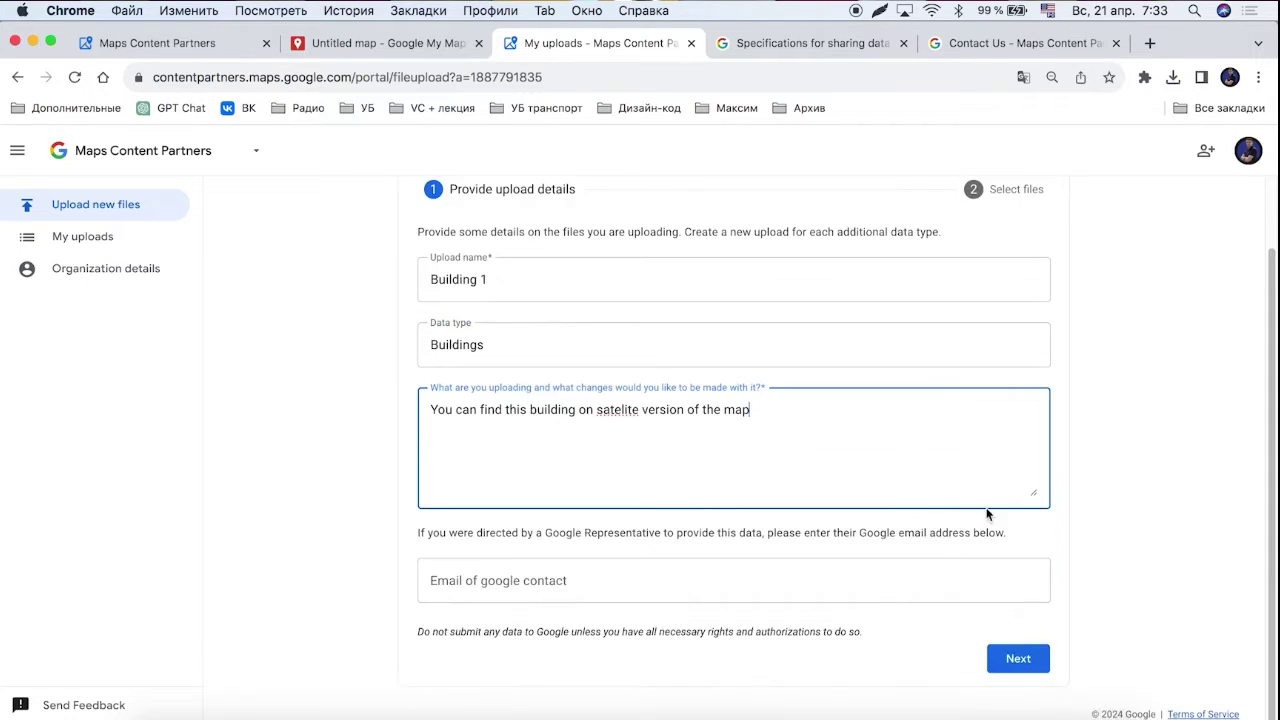
pyautogui.click(1005, 660)
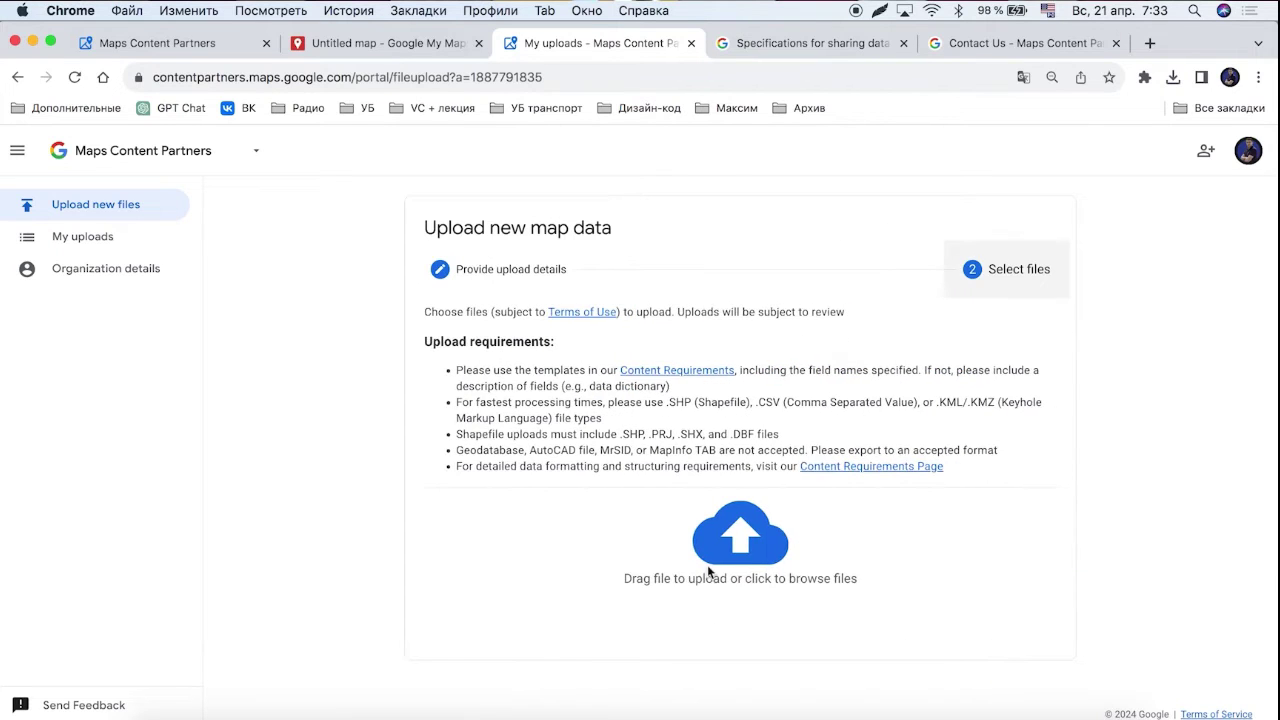
pyautogui.click(750, 538)
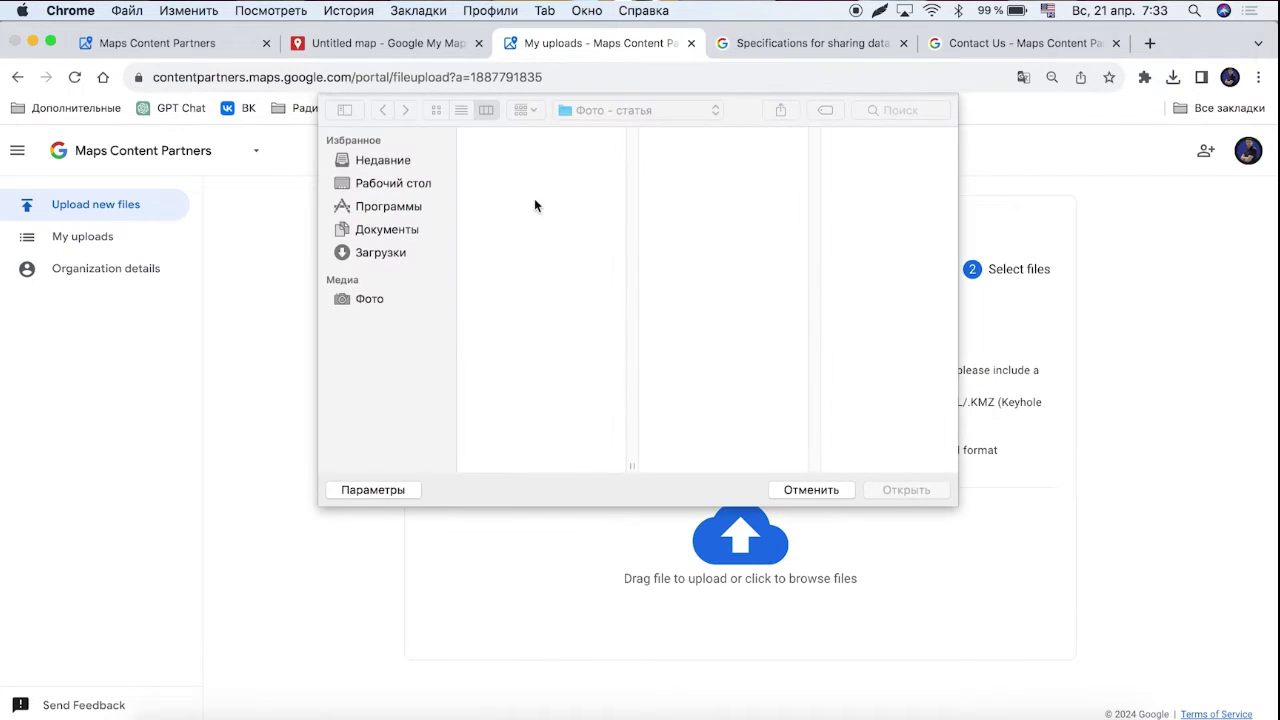
pyautogui.click(386, 253)
pyautogui.doubleClick(548, 137)
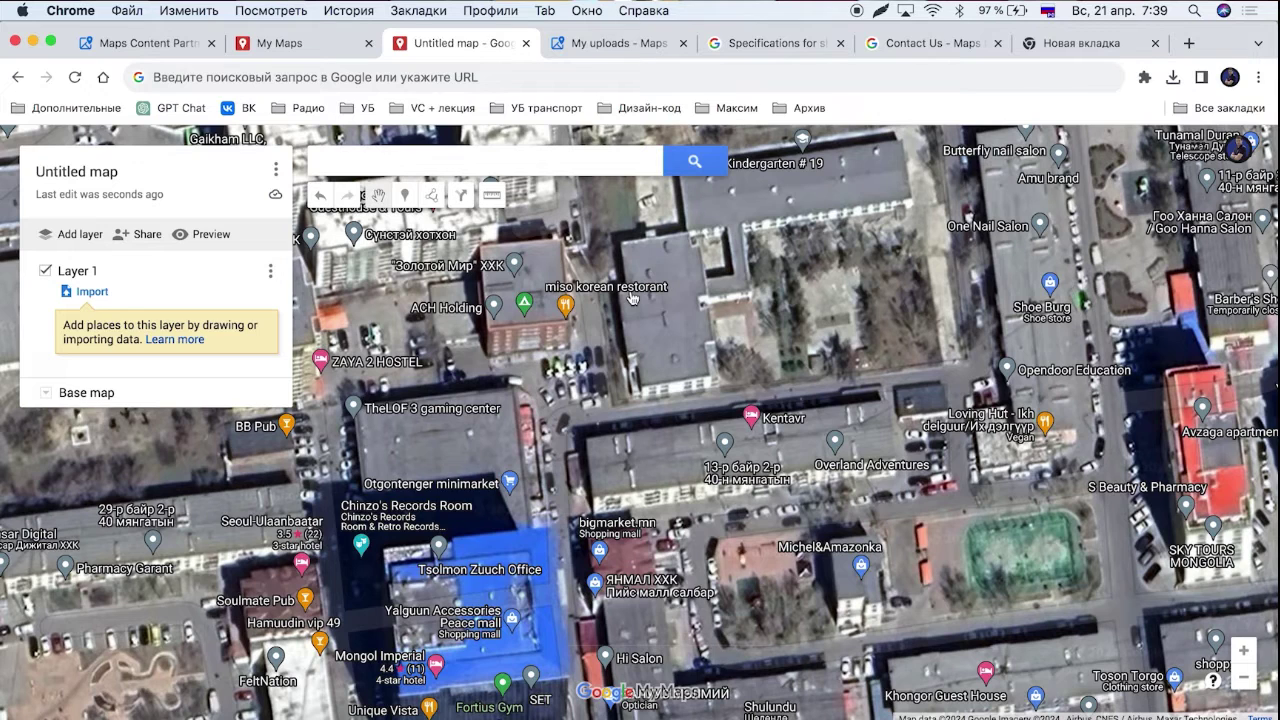
pyautogui.click(286, 43)
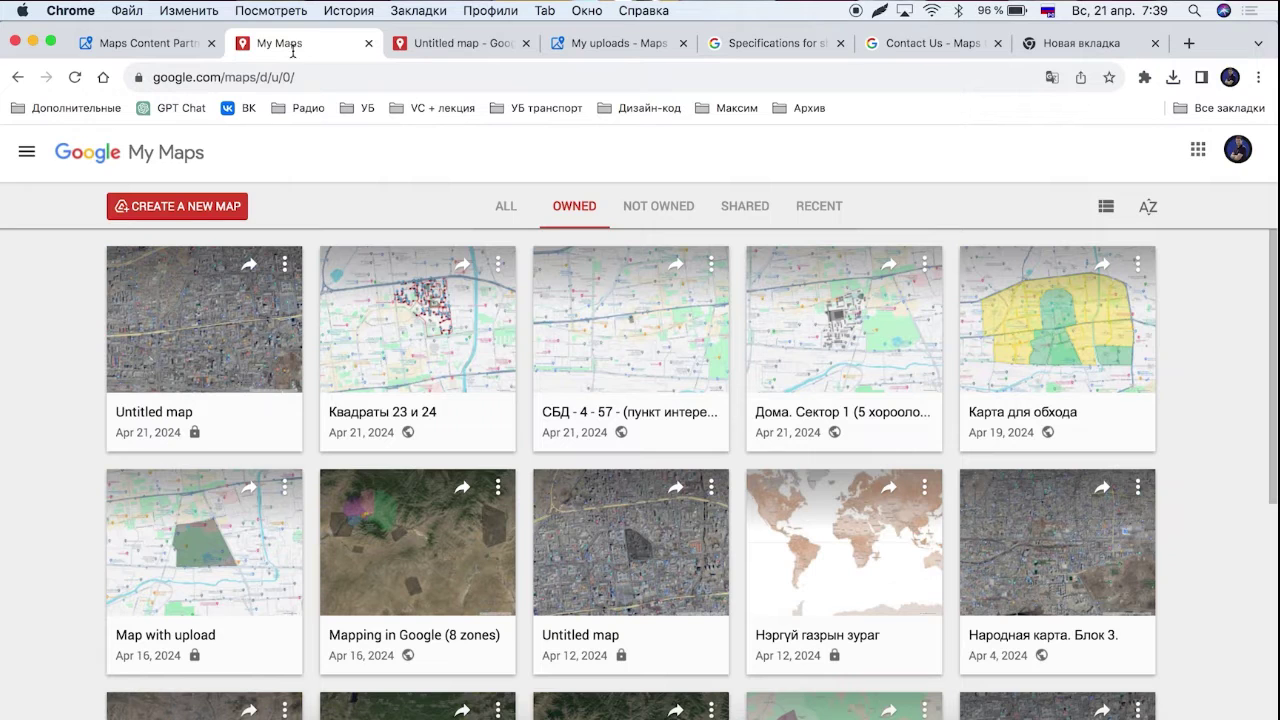
pyautogui.click(190, 214)
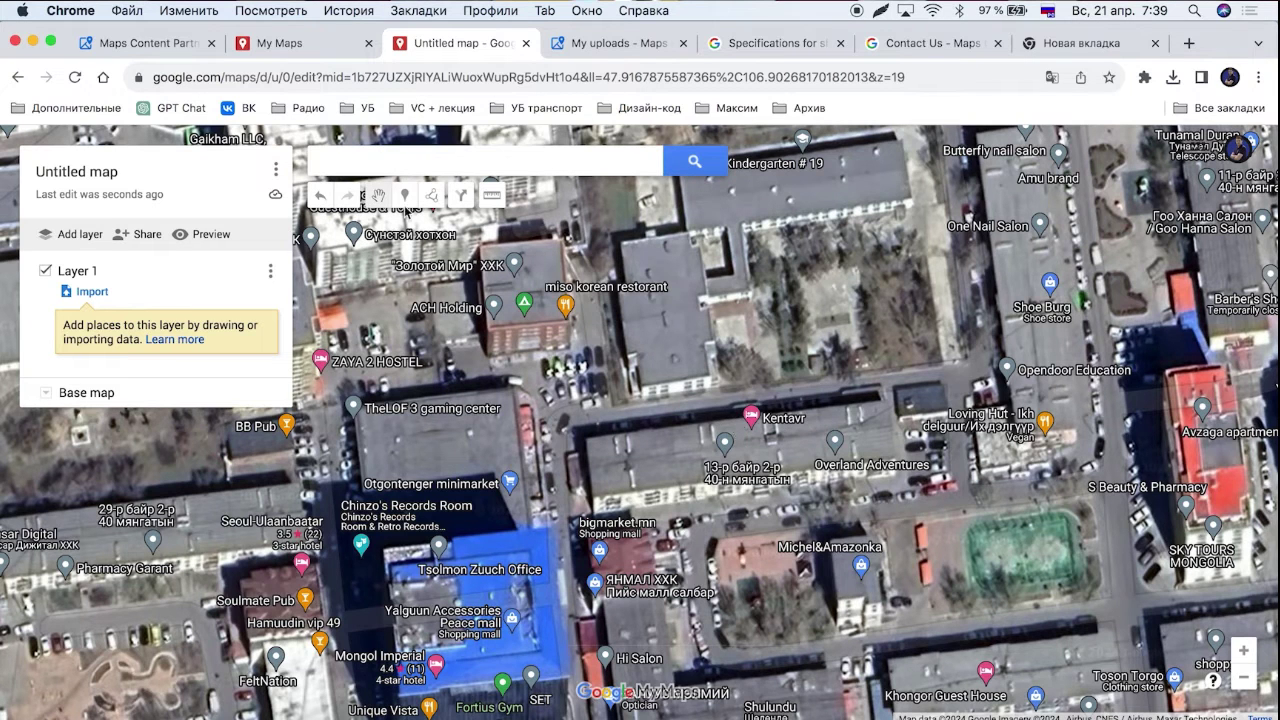
pyautogui.click(43, 396)
pyautogui.click(43, 396)
# - Draw a closed four-corner shape around the long building at the Kentavr label in Layer 1
pyautogui.click(431, 195)
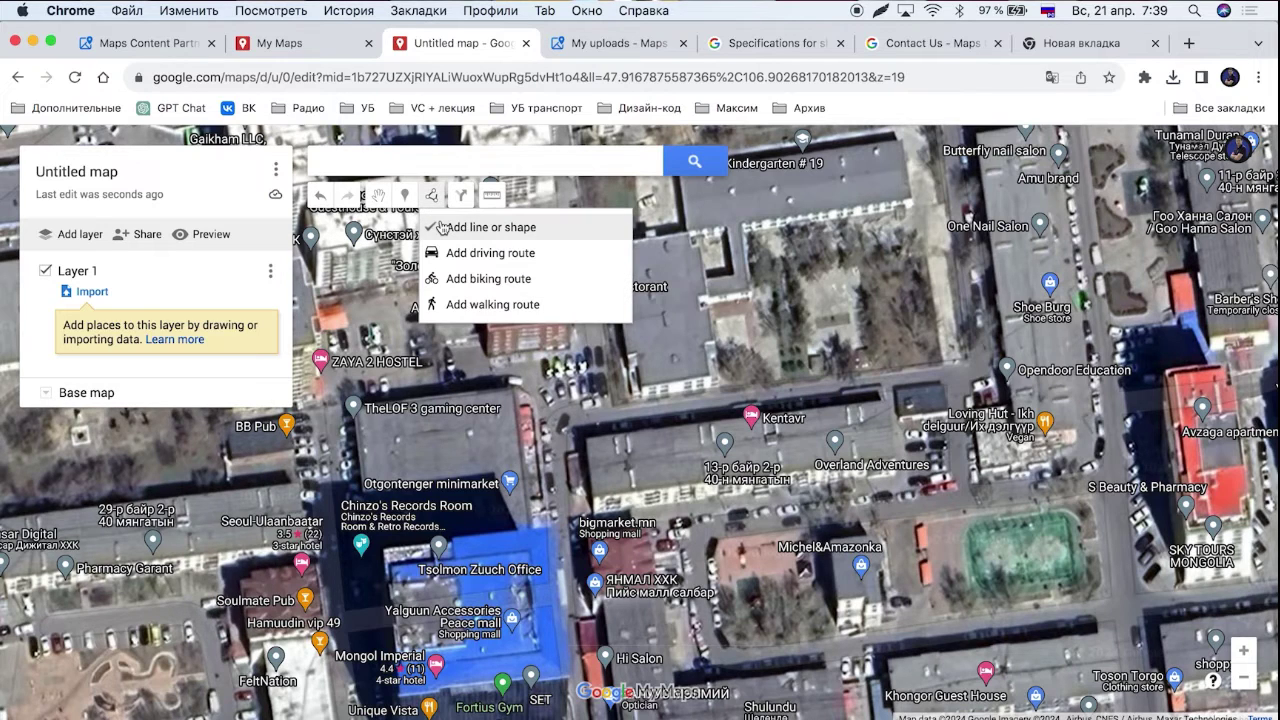
pyautogui.click(441, 227)
pyautogui.click(593, 497)
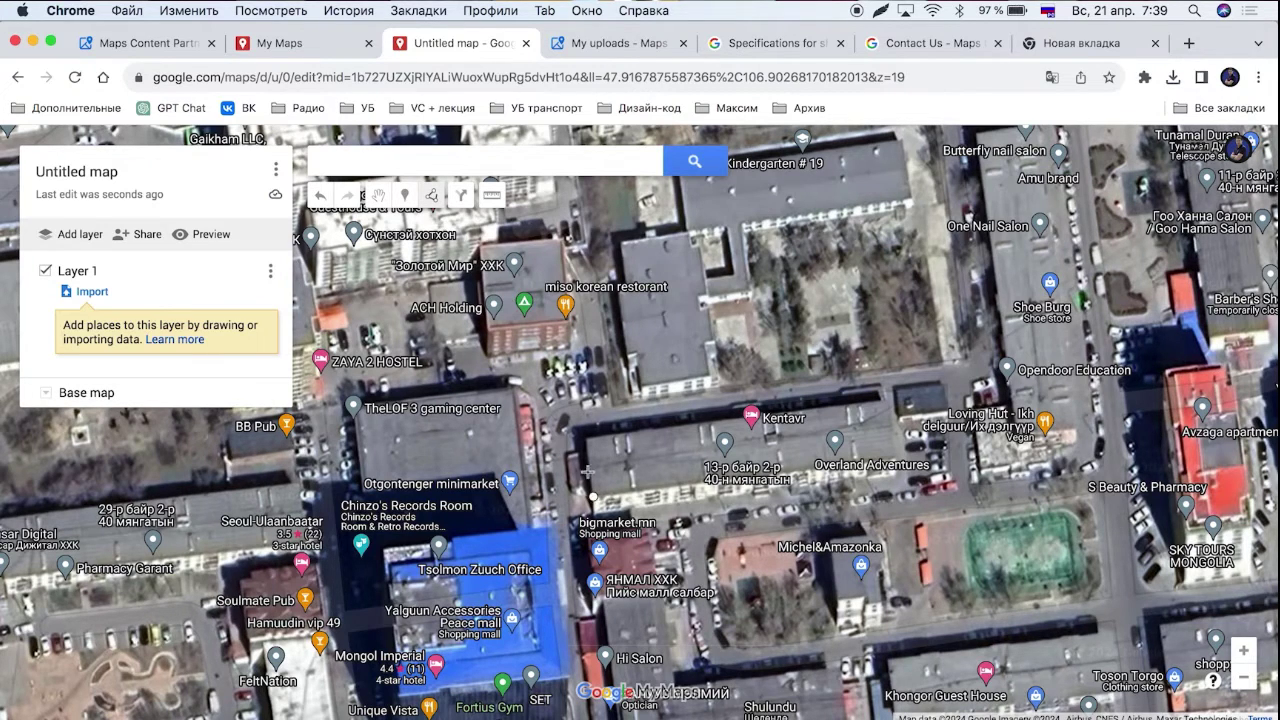
pyautogui.click(582, 436)
pyautogui.click(884, 400)
pyautogui.click(897, 457)
pyautogui.click(594, 497)
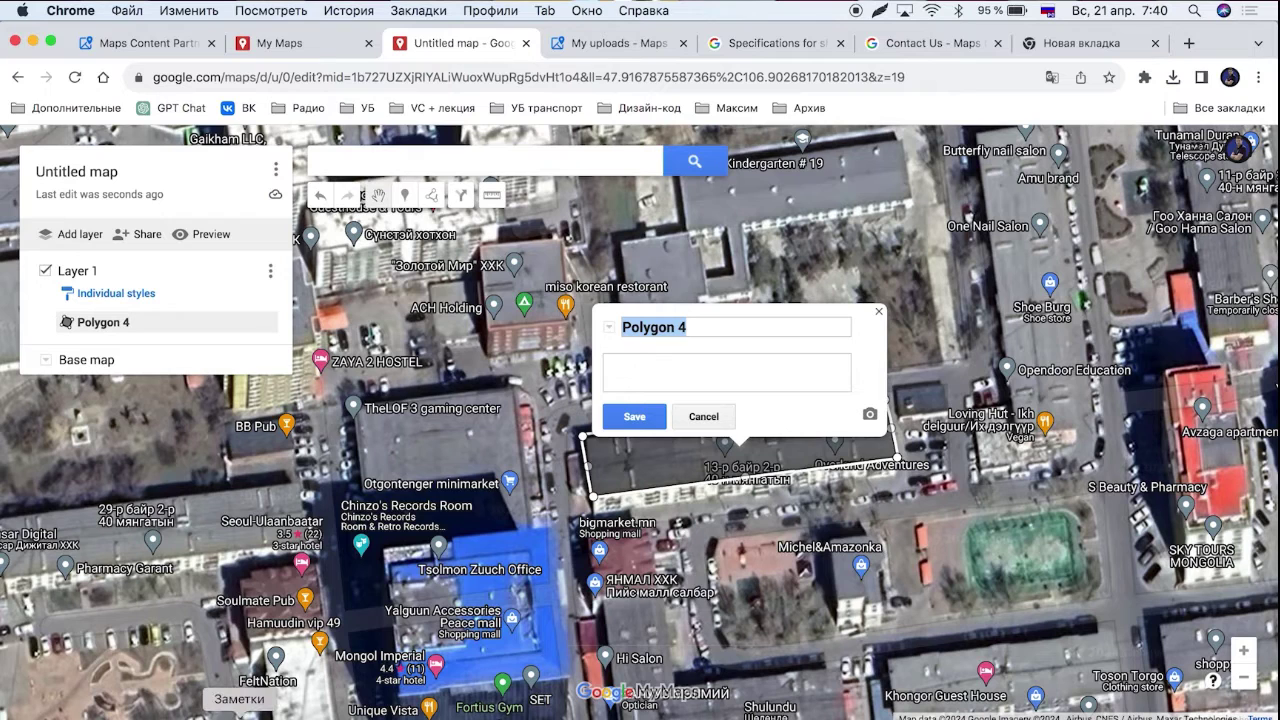
# - Copy the tagged address block (St_Name, St_Num, City, State, zip) from the notes app and paste it as the new polygon's description
pyautogui.press('super+Tab')
pyautogui.moveTo(590, 268); pyautogui.dragTo(474, 200)
pyautogui.press('super+c')
pyautogui.press('super+Tab')
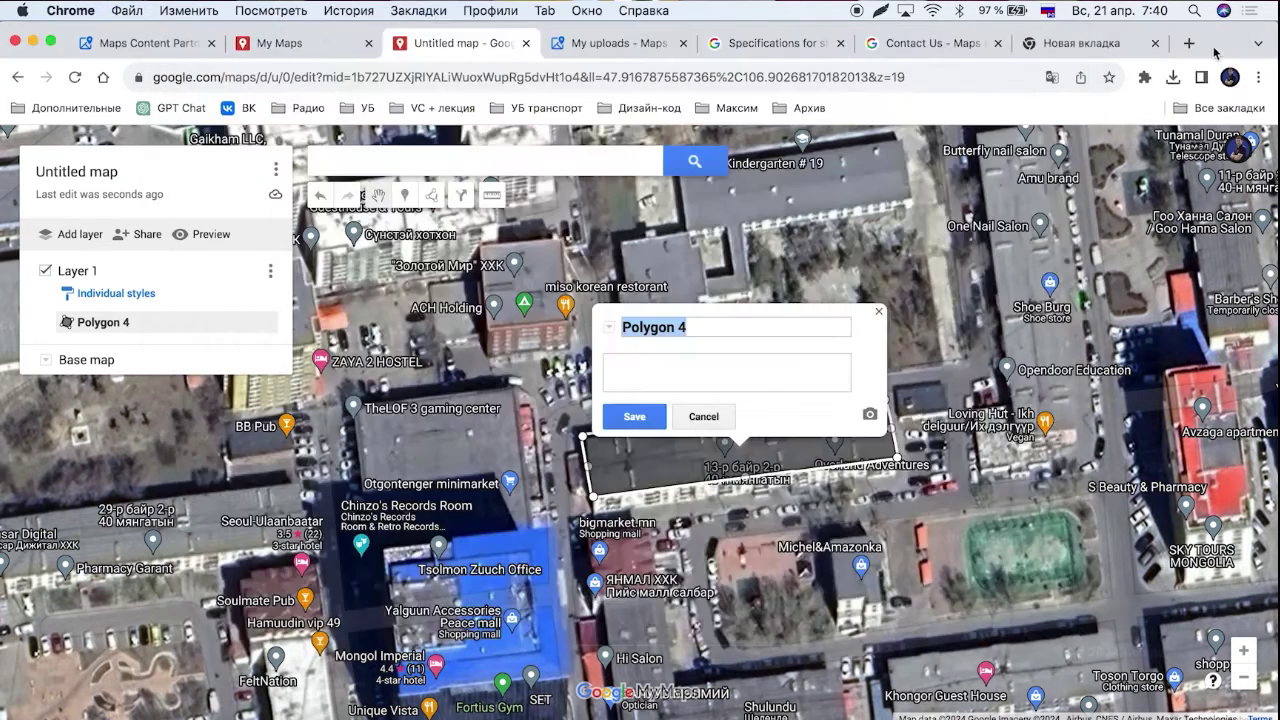
pyautogui.click(709, 368)
pyautogui.press('super+v')
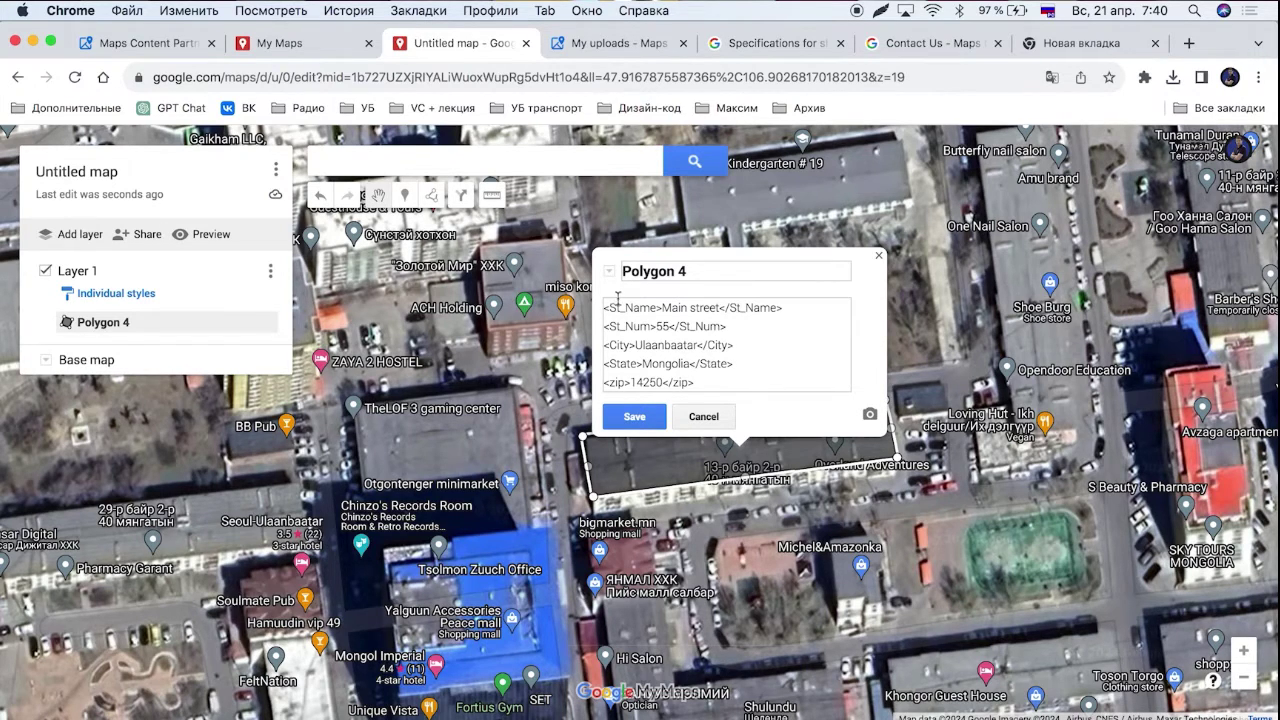
# - Review the street name, street number, city, state and zip tags and their values in the polygon's description
pyautogui.moveTo(604, 308); pyautogui.dragTo(656, 308)
pyautogui.doubleClick(702, 309)
pyautogui.doubleClick(627, 327)
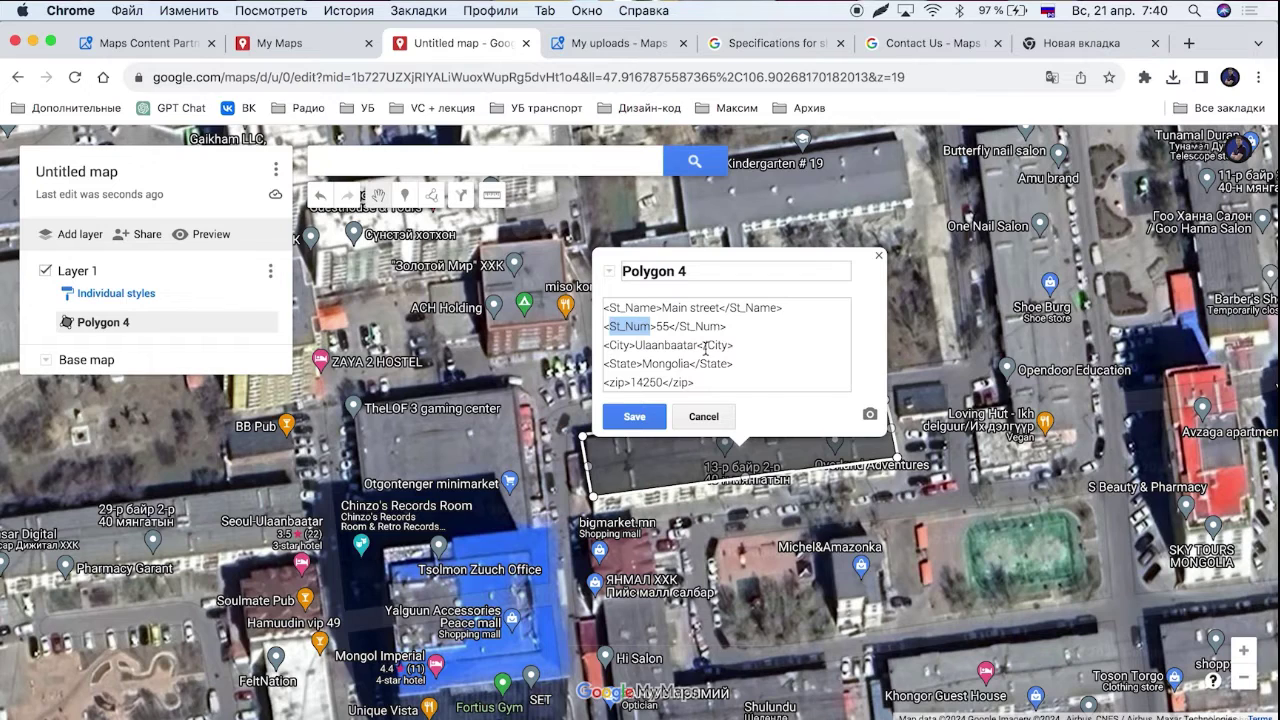
pyautogui.doubleClick(619, 344)
pyautogui.doubleClick(621, 363)
pyautogui.doubleClick(647, 382)
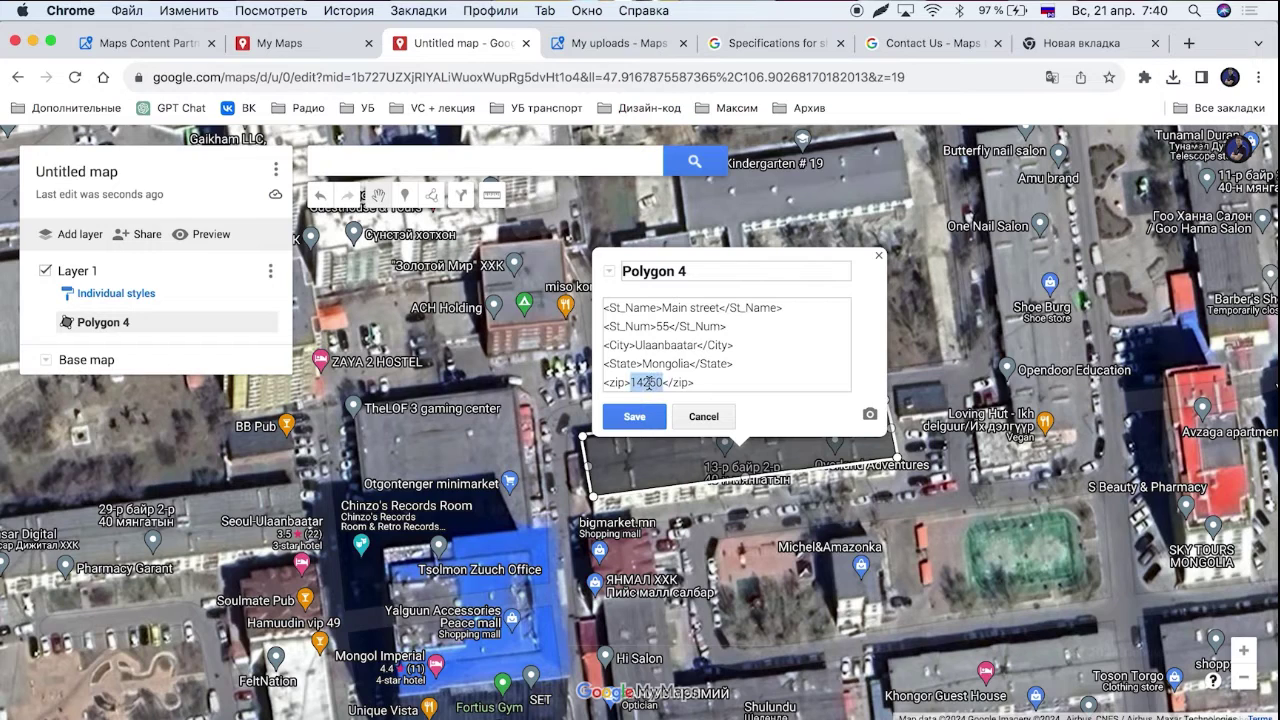
pyautogui.click(734, 345)
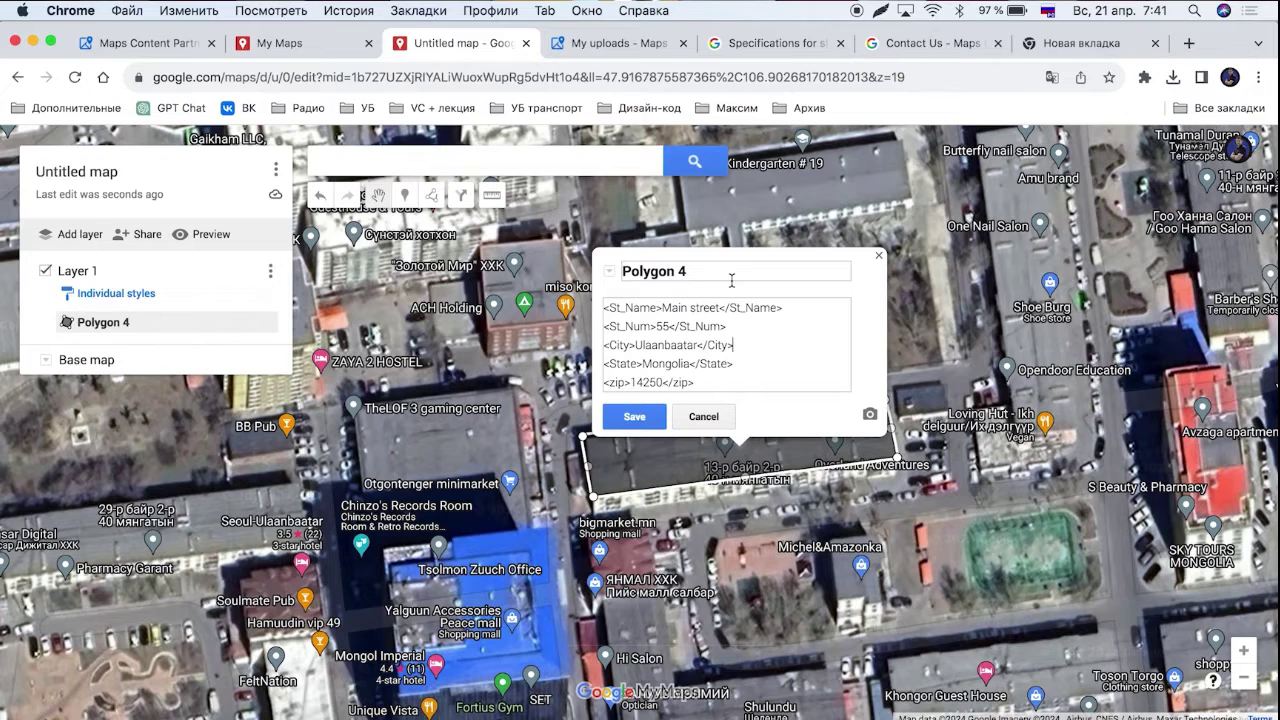
pyautogui.doubleClick(662, 327)
pyautogui.doubleClick(703, 308)
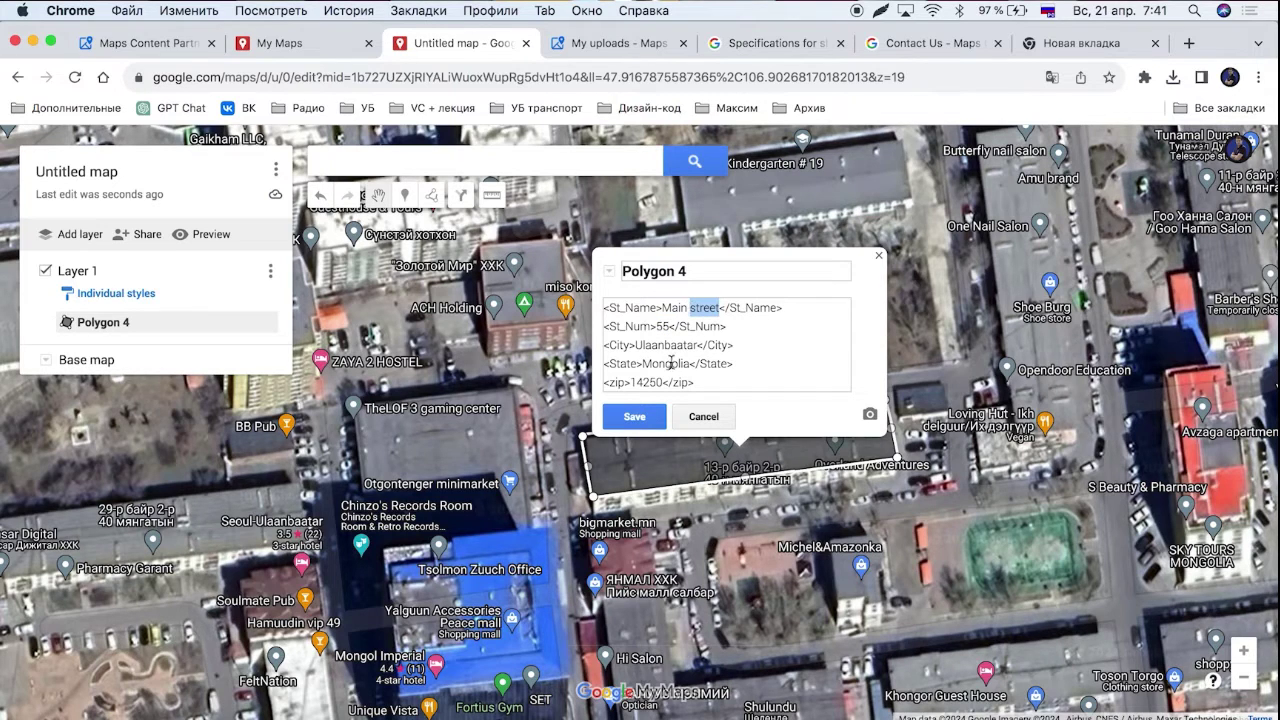
pyautogui.doubleClick(659, 345)
pyautogui.doubleClick(662, 366)
pyautogui.doubleClick(646, 382)
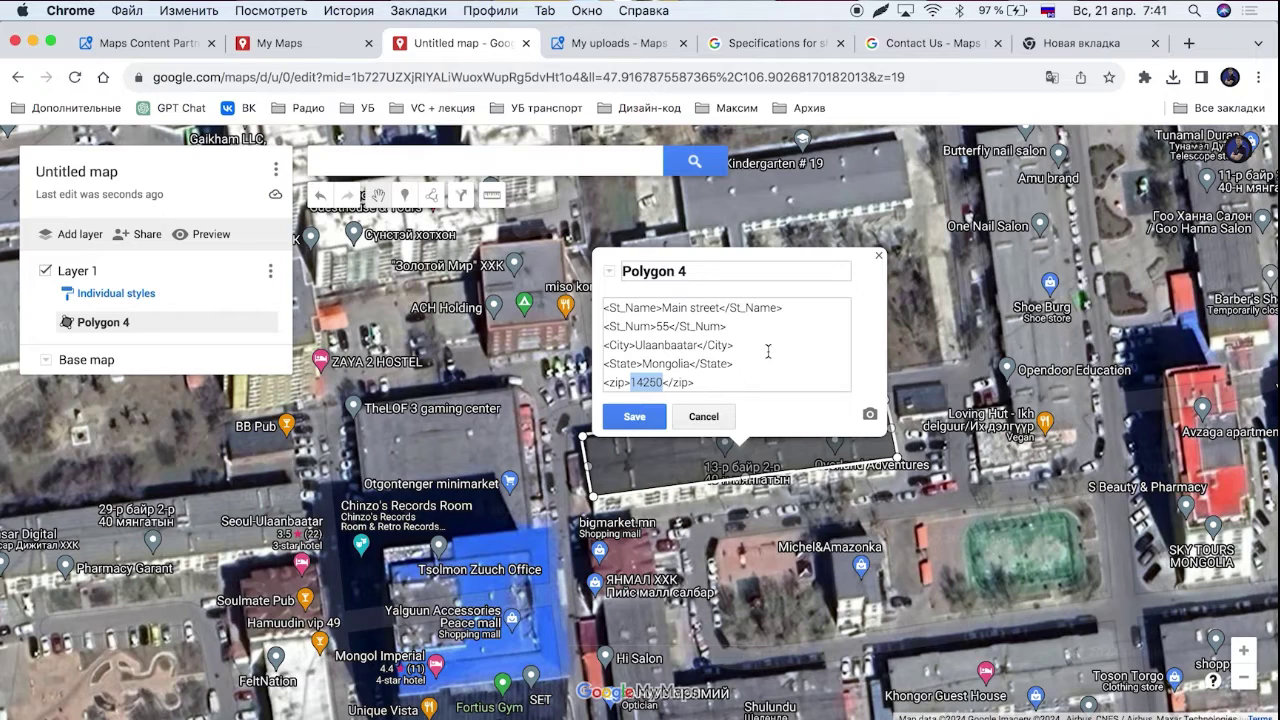
# - Copy the St_Num value 55 into the polygon's title, save the polygon and close its info window
pyautogui.doubleClick(661, 327)
pyautogui.hotkey('ctrl', 'c')
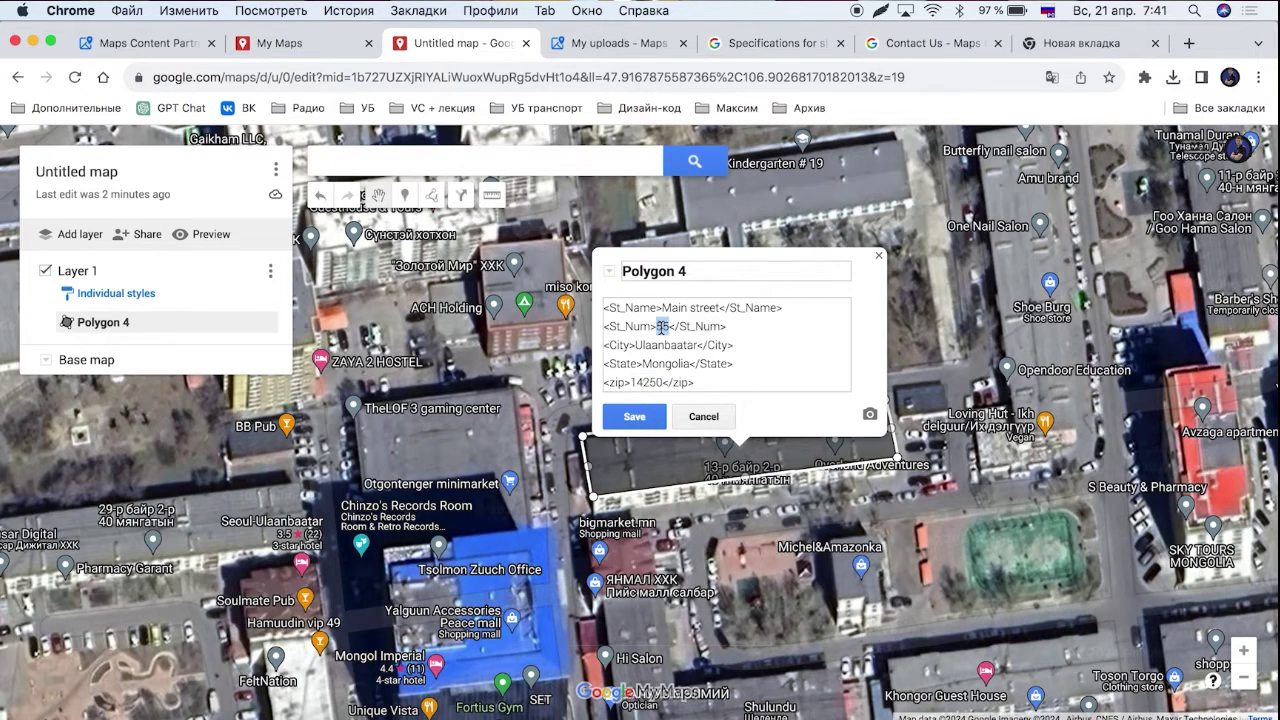
pyautogui.tripleClick(729, 279)
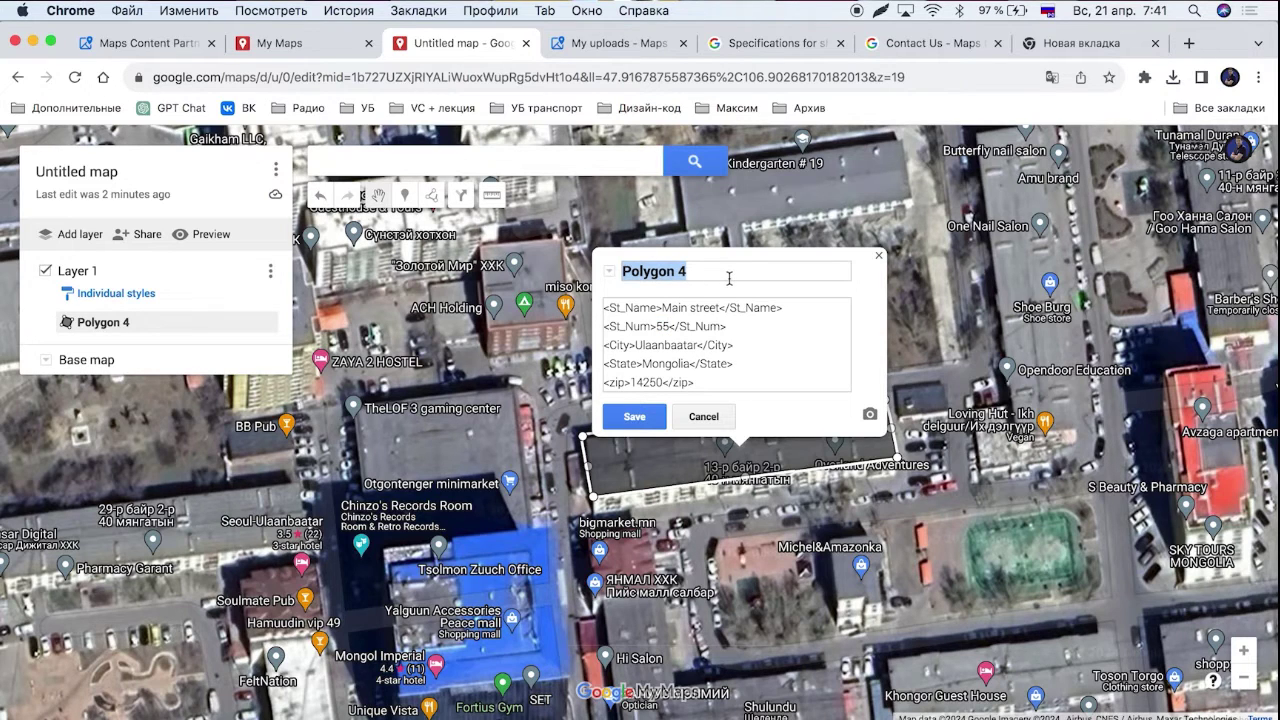
pyautogui.hotkey('ctrl', 'v')
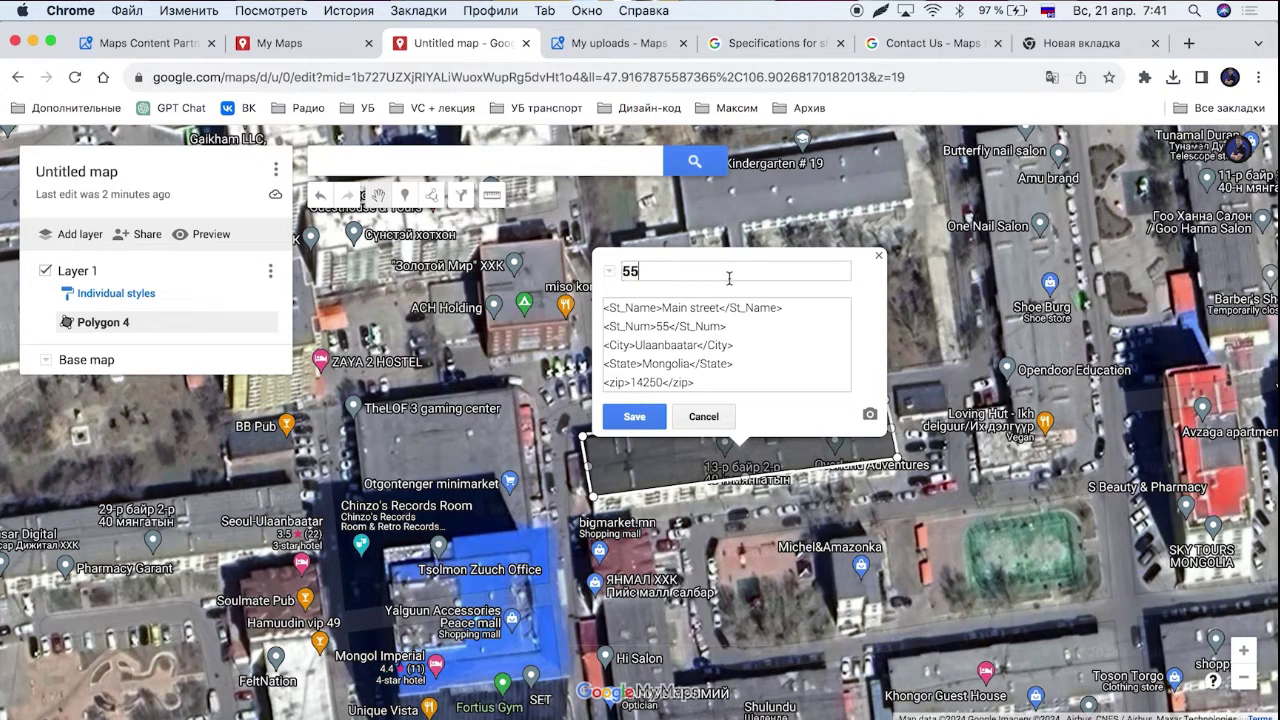
pyautogui.click(640, 424)
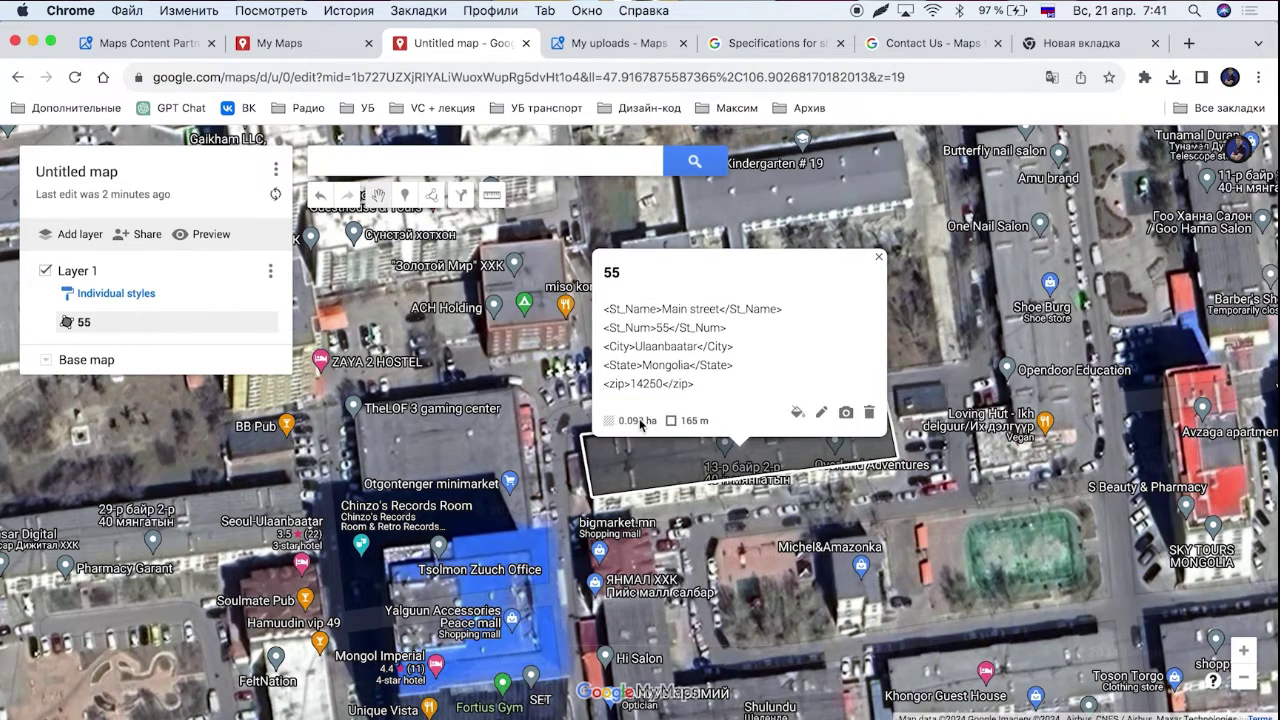
pyautogui.click(873, 257)
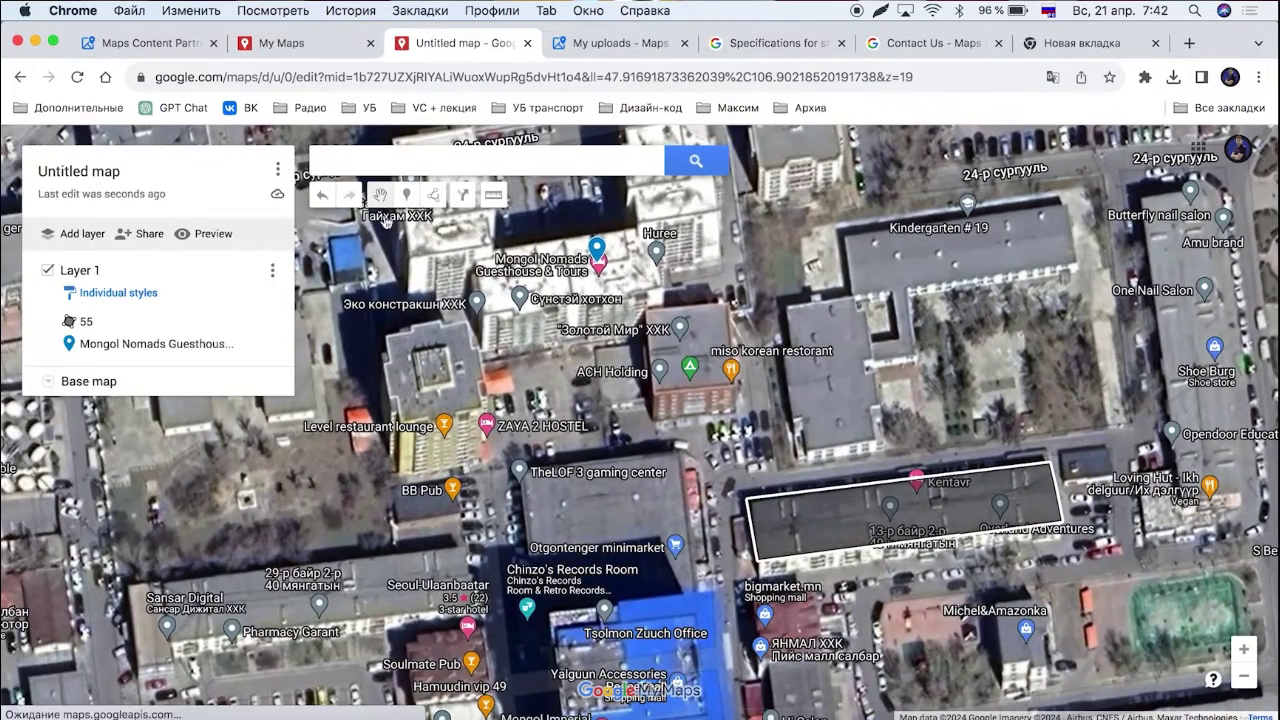
# - Draw a four-corner polygon around the building at TheLOF 3 gaming center and save it with its default name
pyautogui.click(433, 195)
pyautogui.click(443, 220)
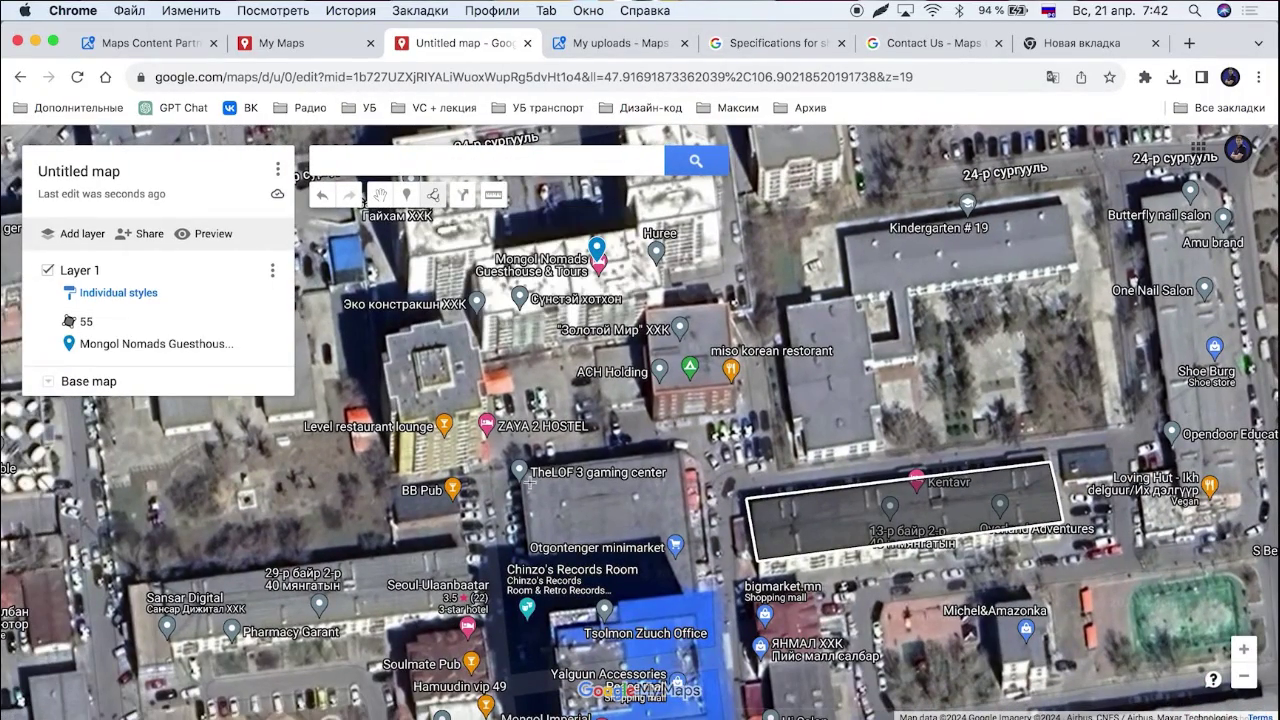
pyautogui.click(675, 453)
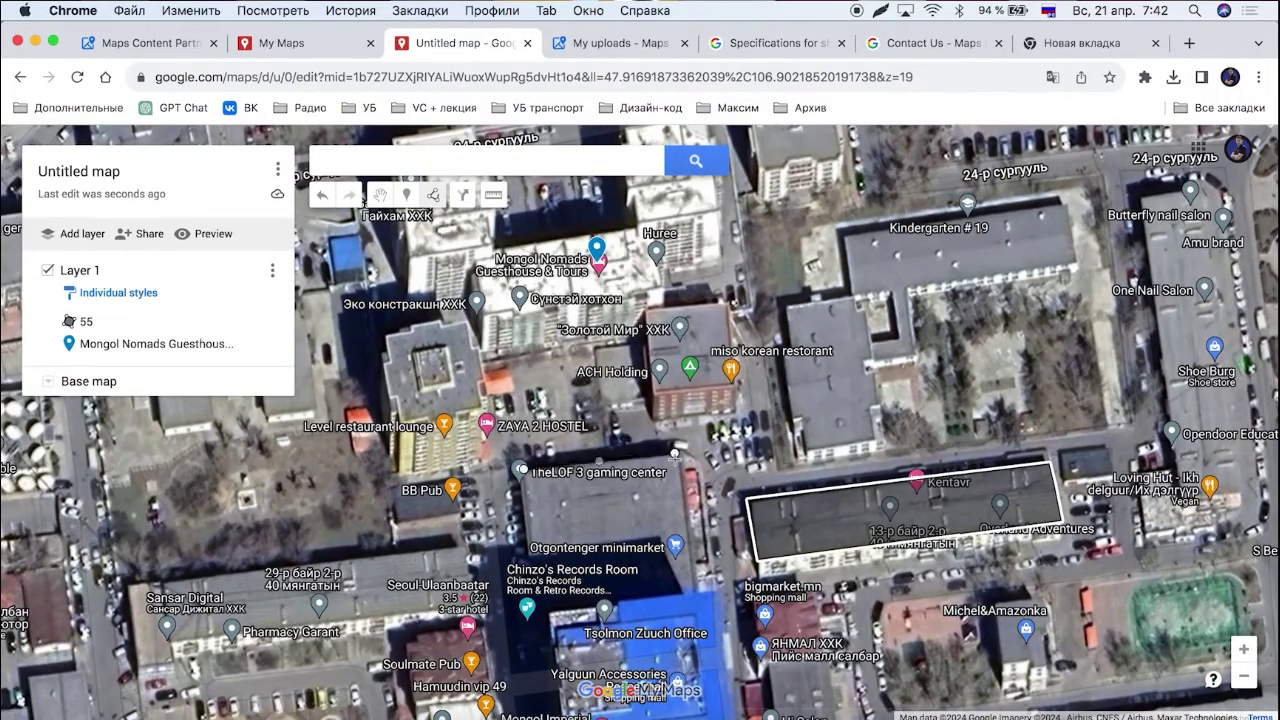
pyautogui.click(692, 595)
pyautogui.click(547, 609)
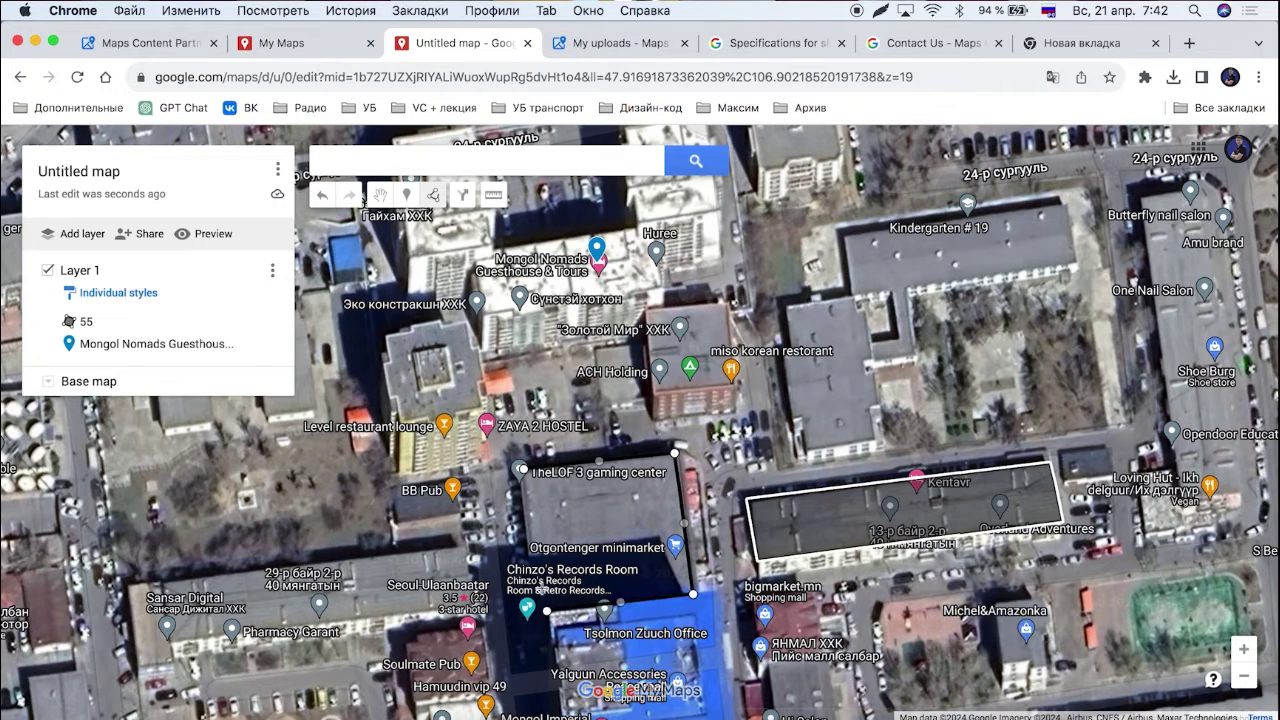
pyautogui.click(522, 470)
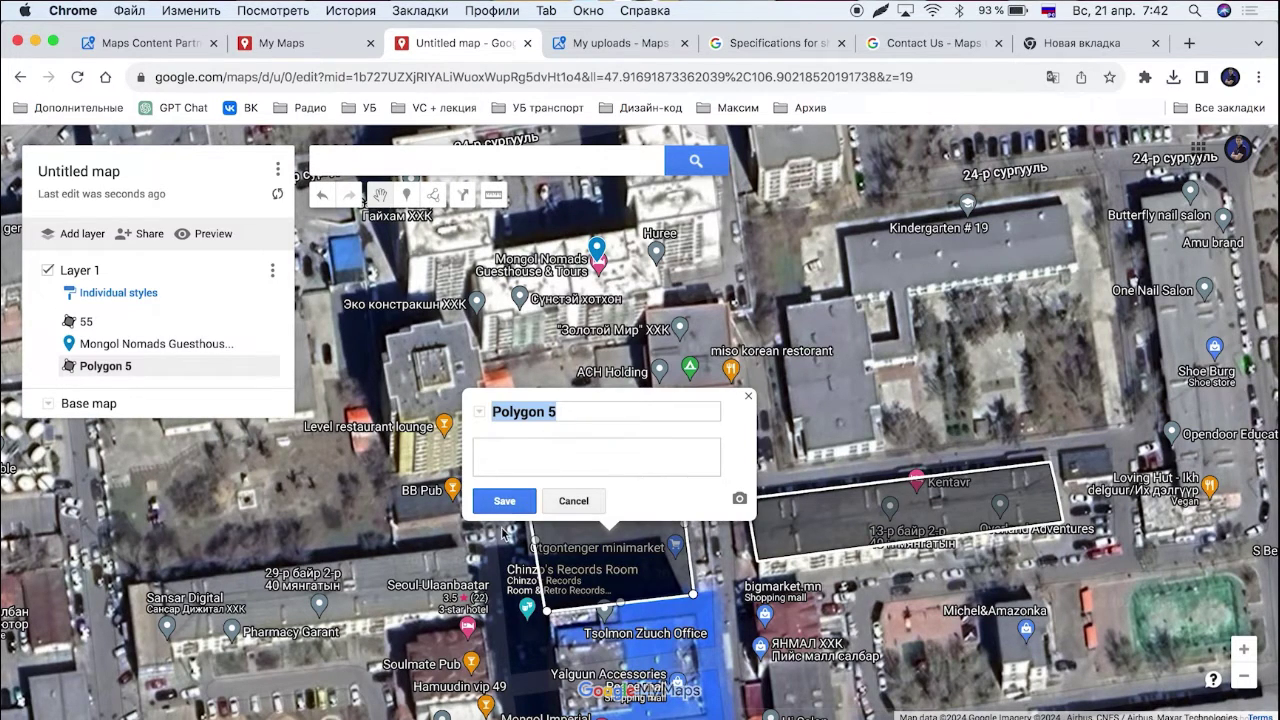
pyautogui.click(524, 508)
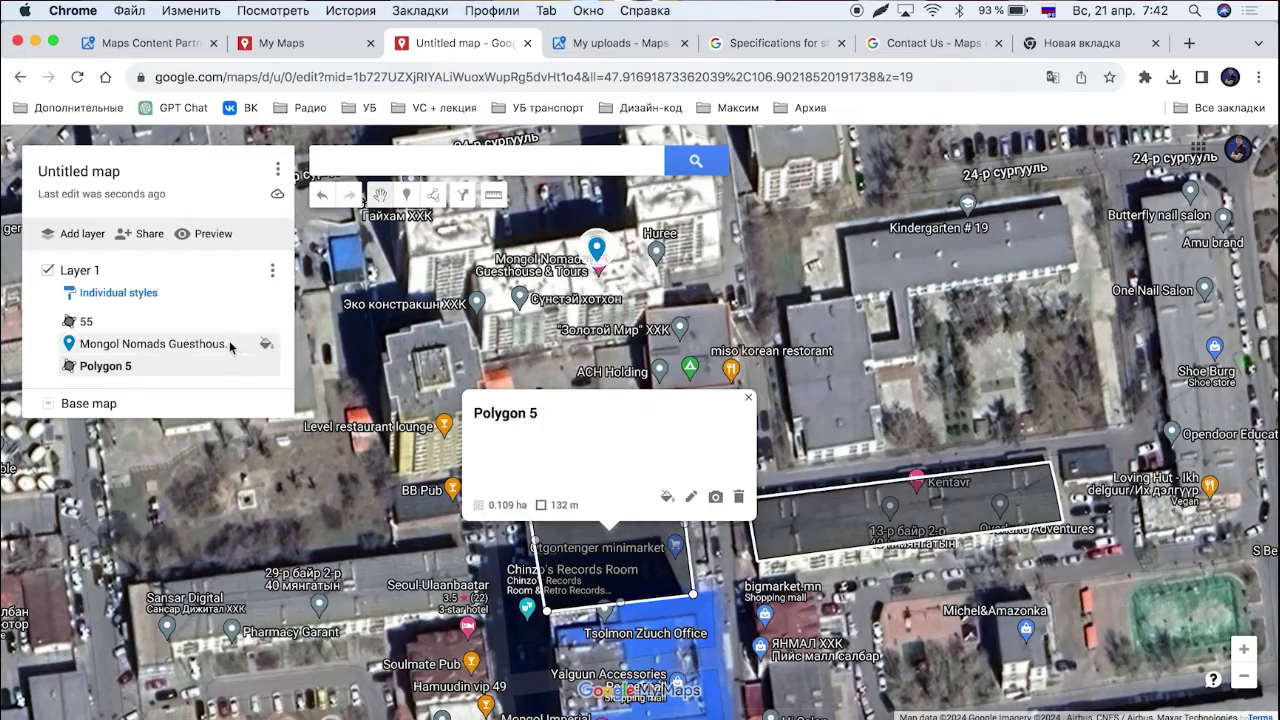
# - Delete the Mongol Nomads Guesthouse marker from Layer 1
pyautogui.click(266, 343)
pyautogui.click(734, 430)
pyautogui.moveTo(745, 640); pyautogui.dragTo(779, 350)
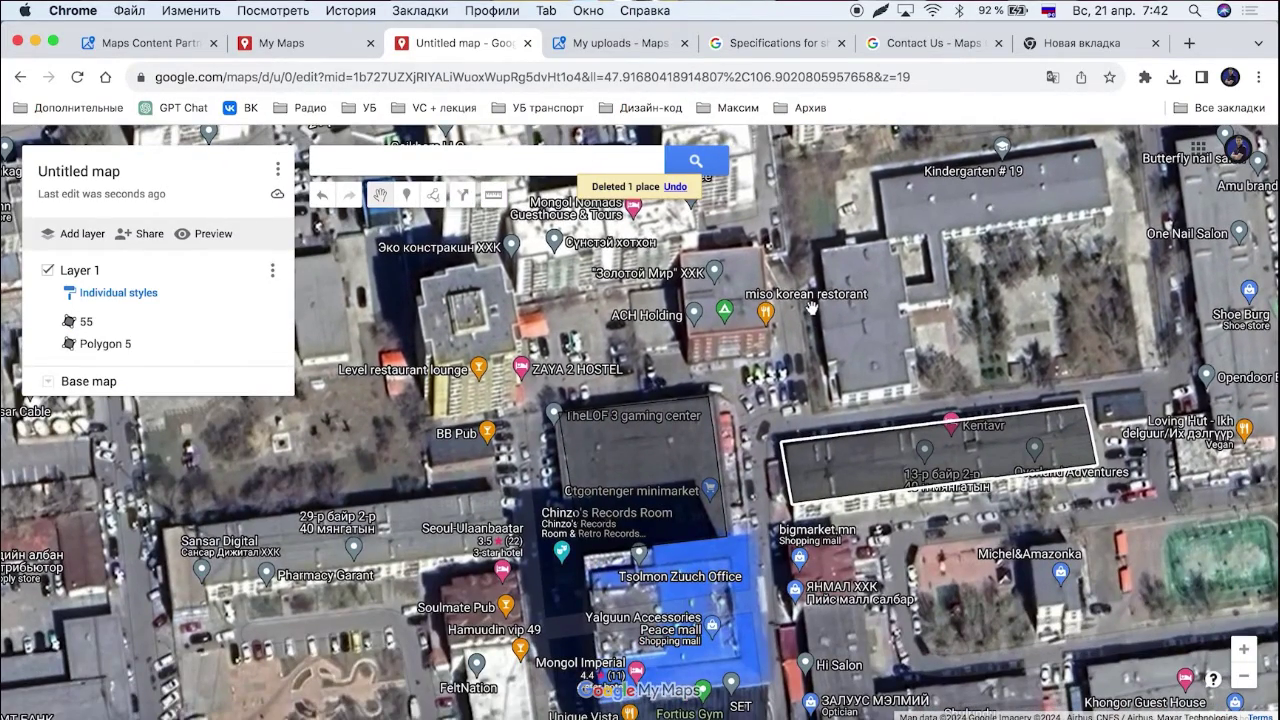
# - Rename Layer 1 as "Addressing"
pyautogui.click(84, 272)
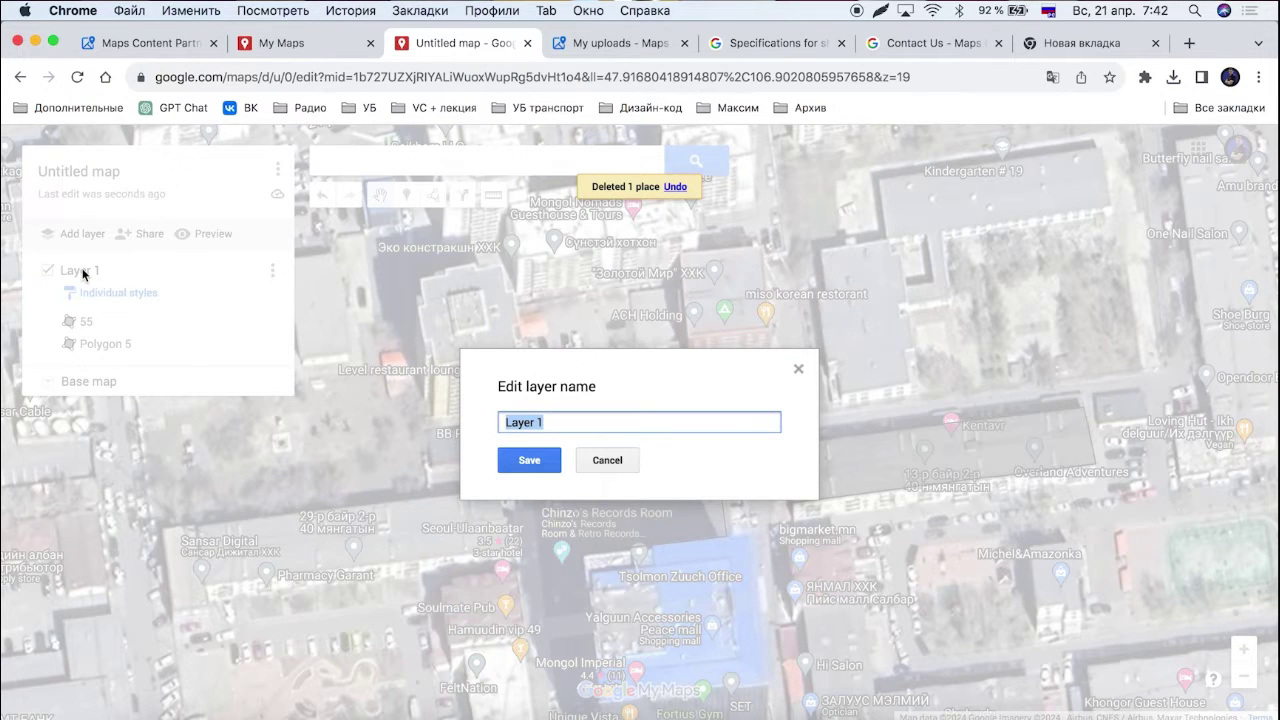
pyautogui.write('ф')
pyautogui.write('A')
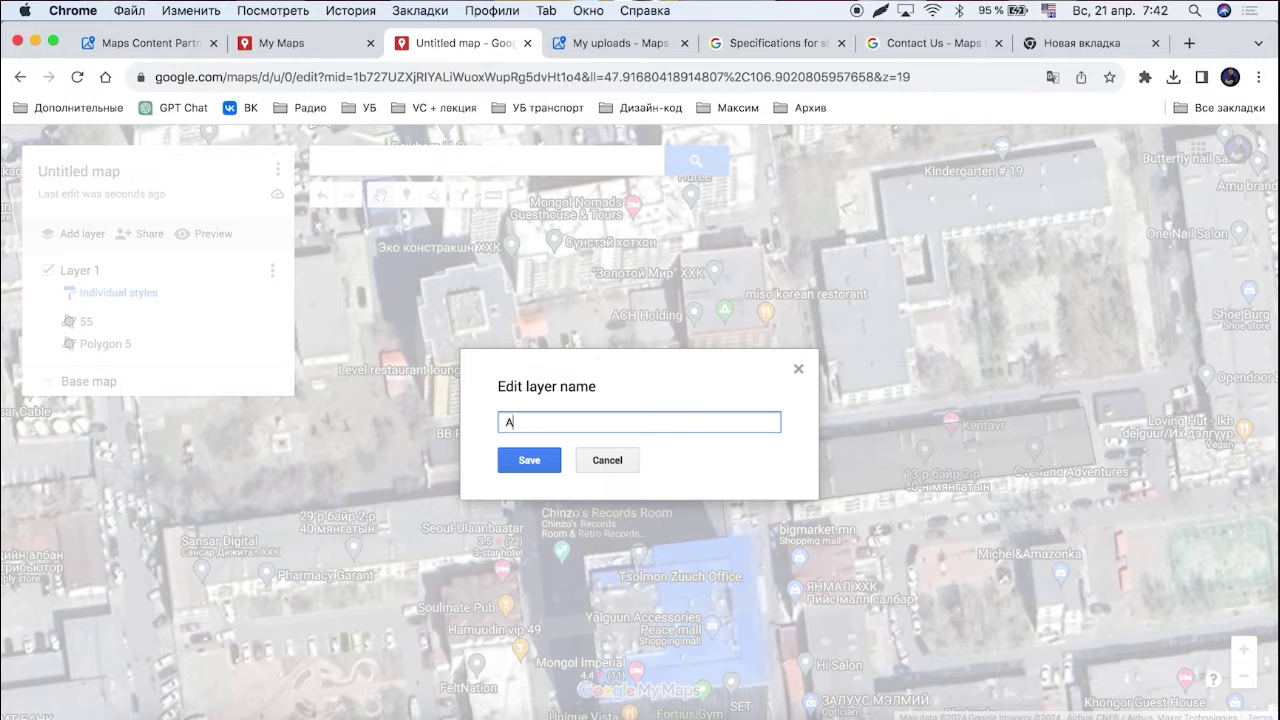
pyautogui.write('ddressing')
pyautogui.press('Return')
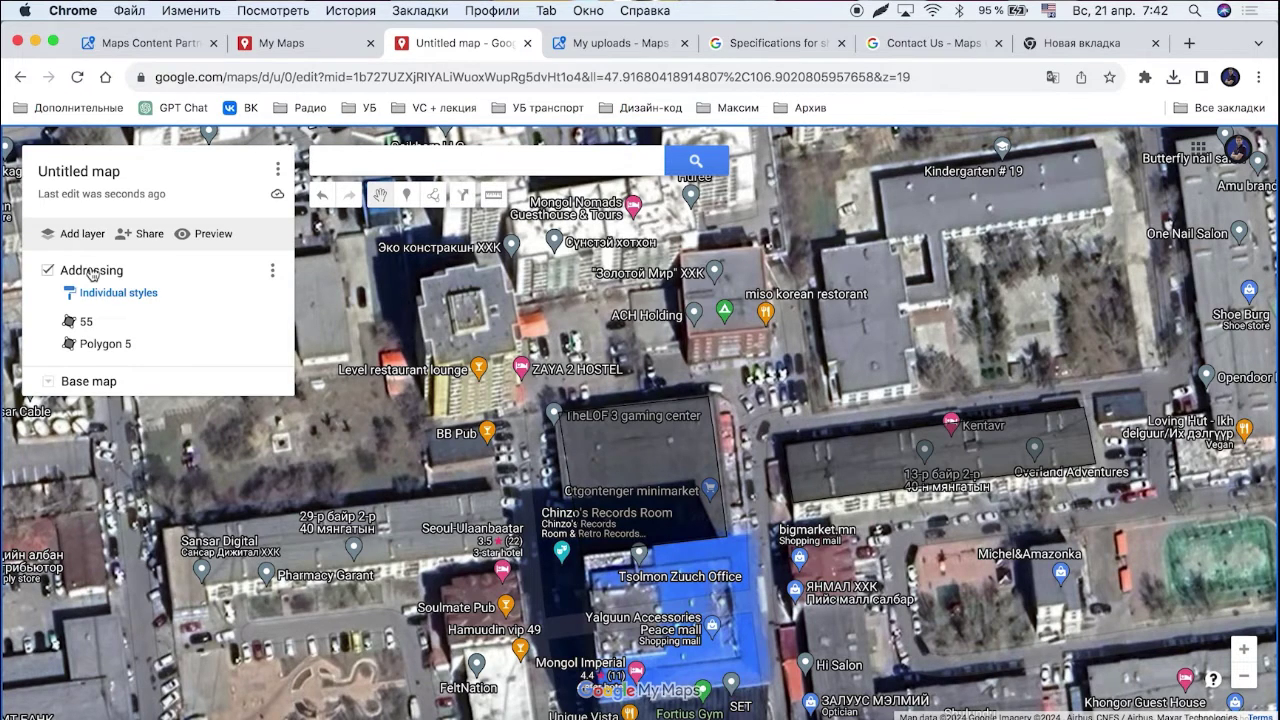
# - Export the Addressing layer as KML instead of KMZ and download the file
pyautogui.click(273, 272)
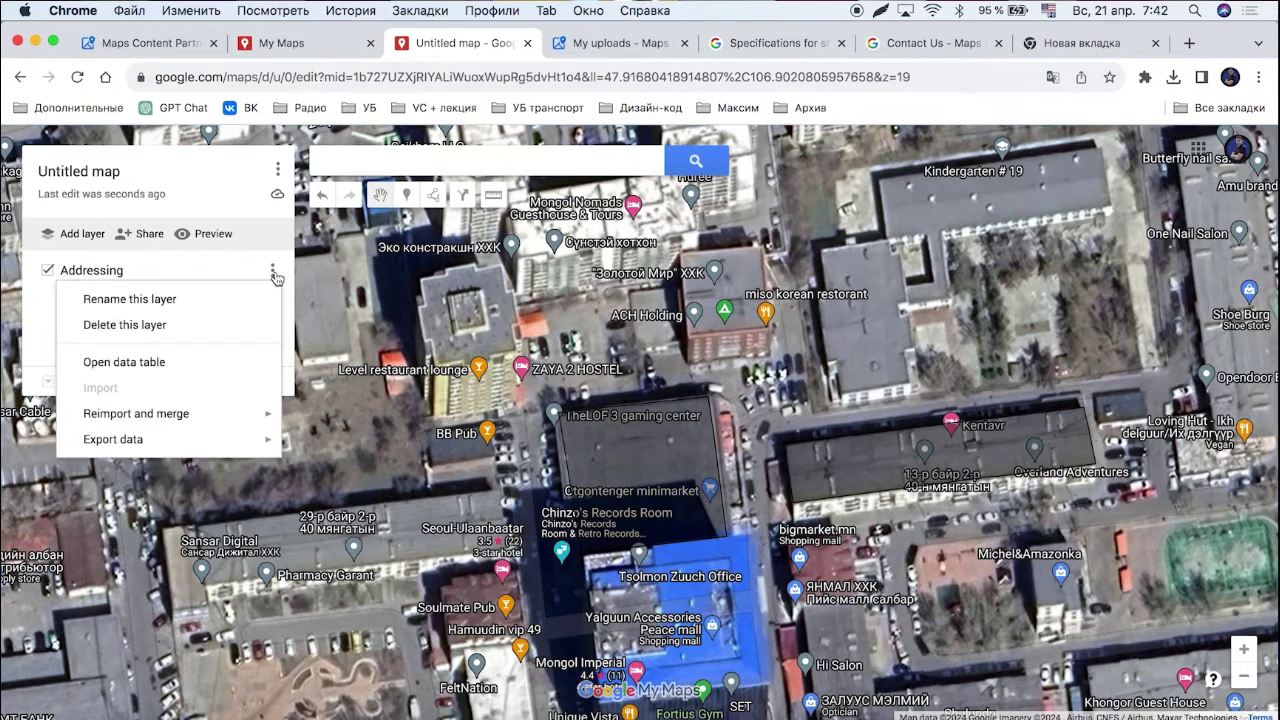
pyautogui.moveTo(221, 447)
pyautogui.click(365, 445)
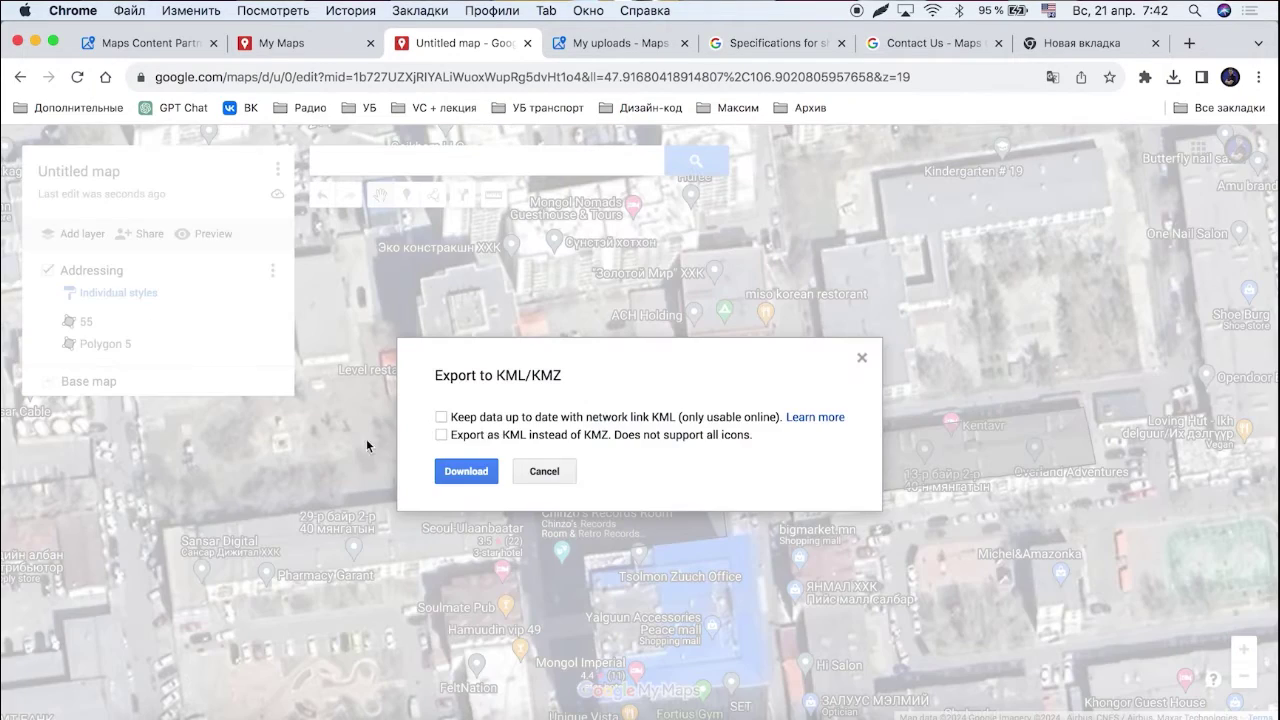
pyautogui.click(477, 472)
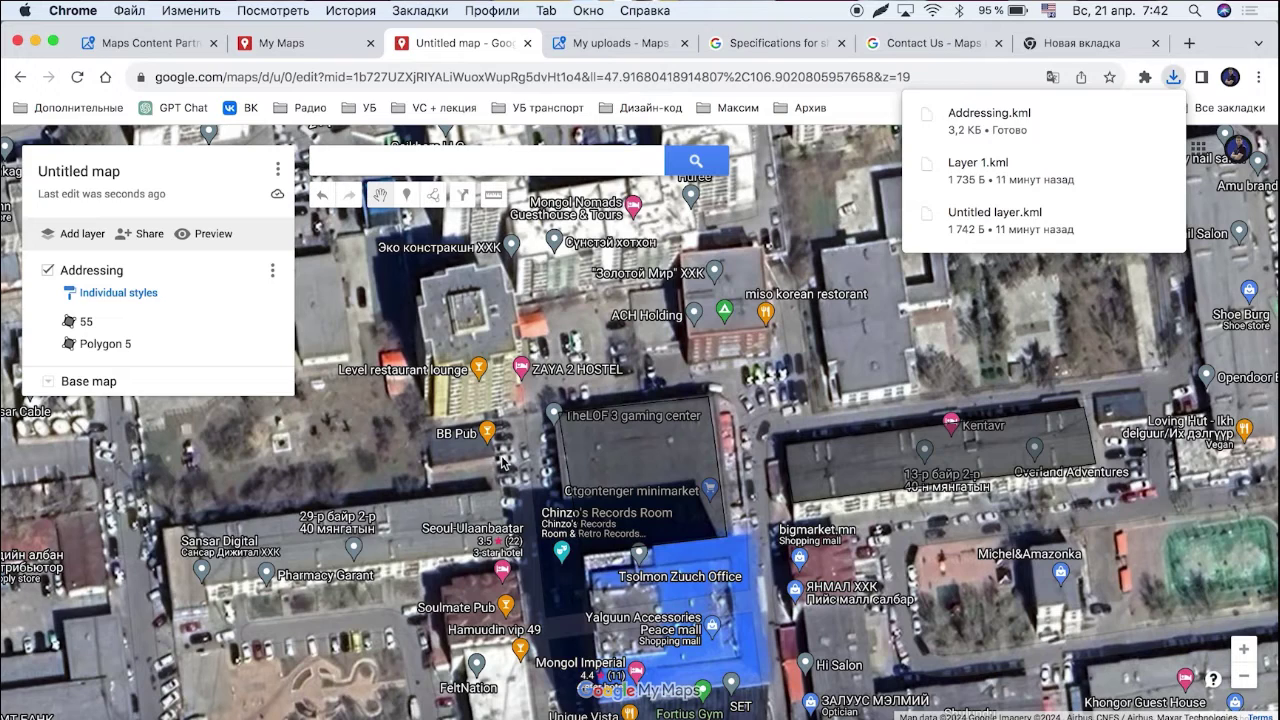
# - Switch to the Maps Content Partners upload and cancel the selected Layer 1.kml file
pyautogui.click(604, 42)
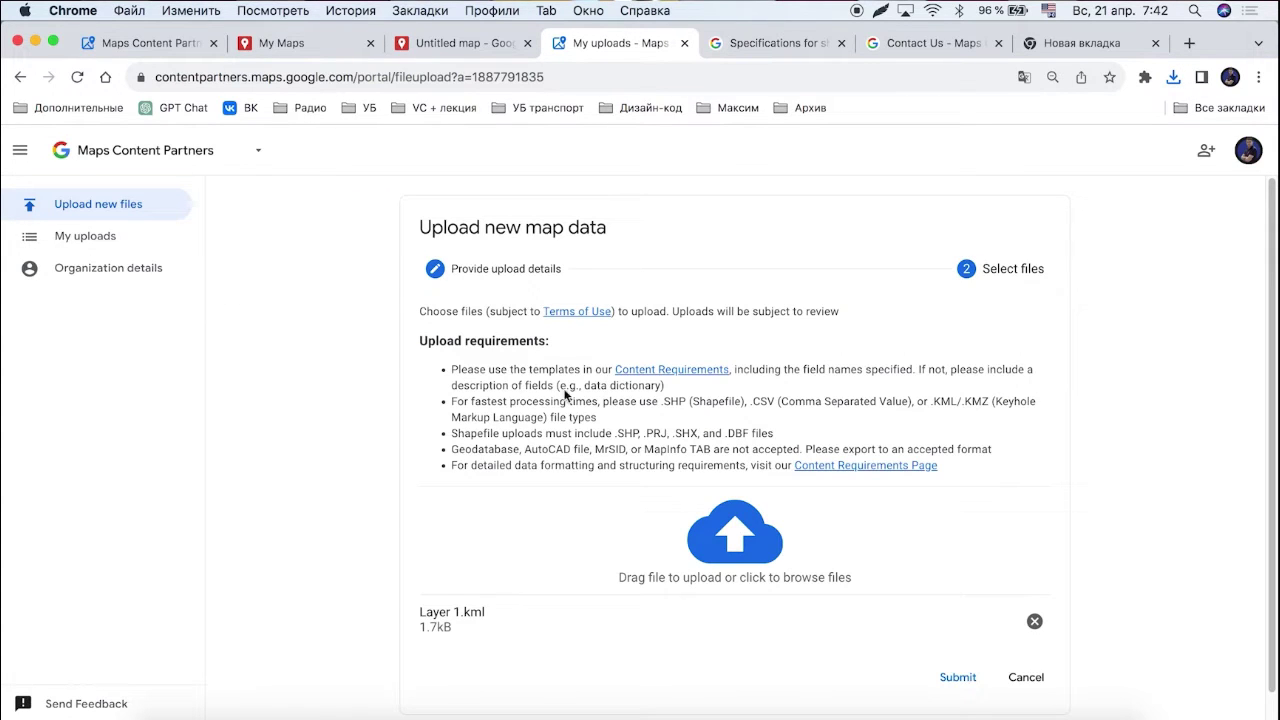
pyautogui.click(1040, 680)
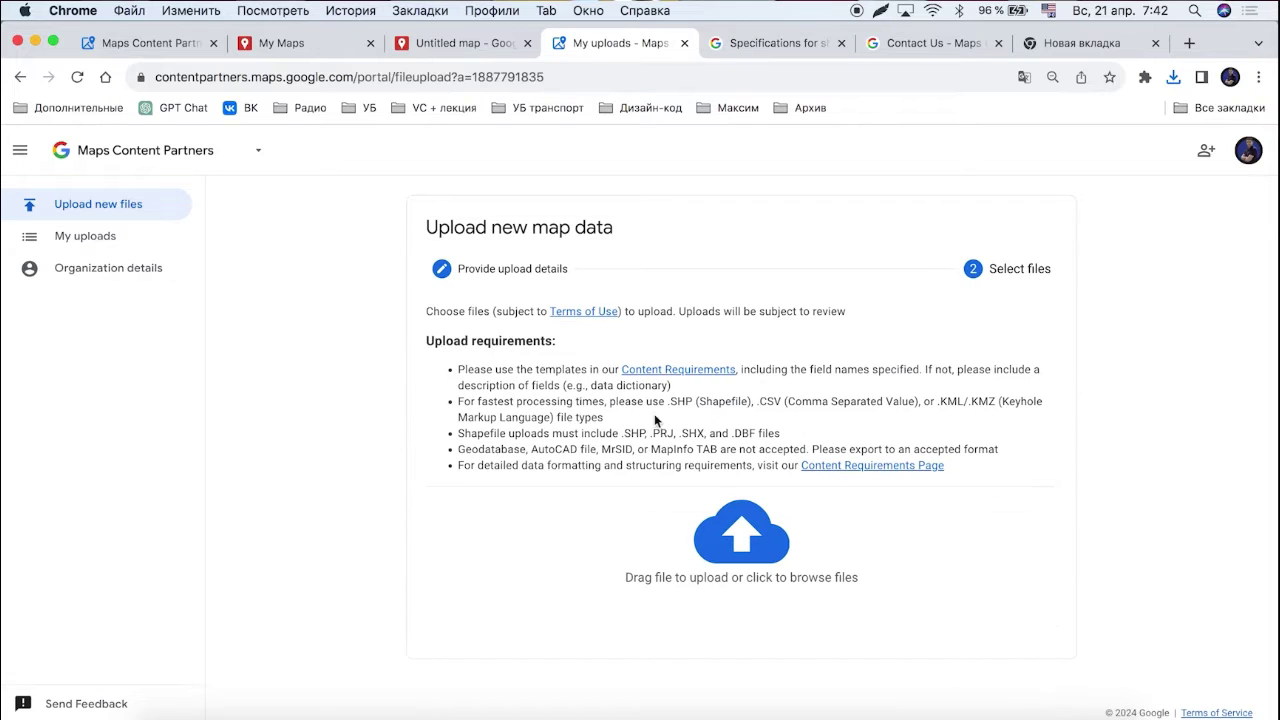
# - Start a new map data upload named "Address" with the data type Geocodes
pyautogui.click(90, 236)
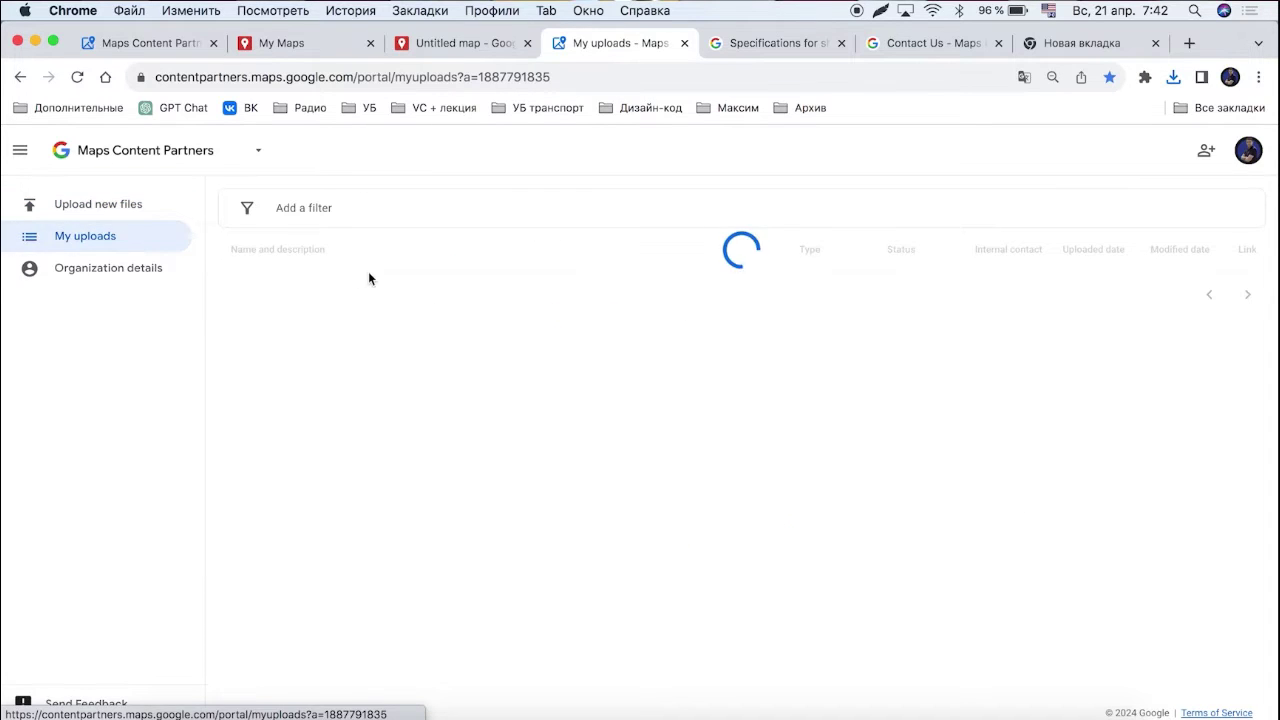
pyautogui.click(141, 205)
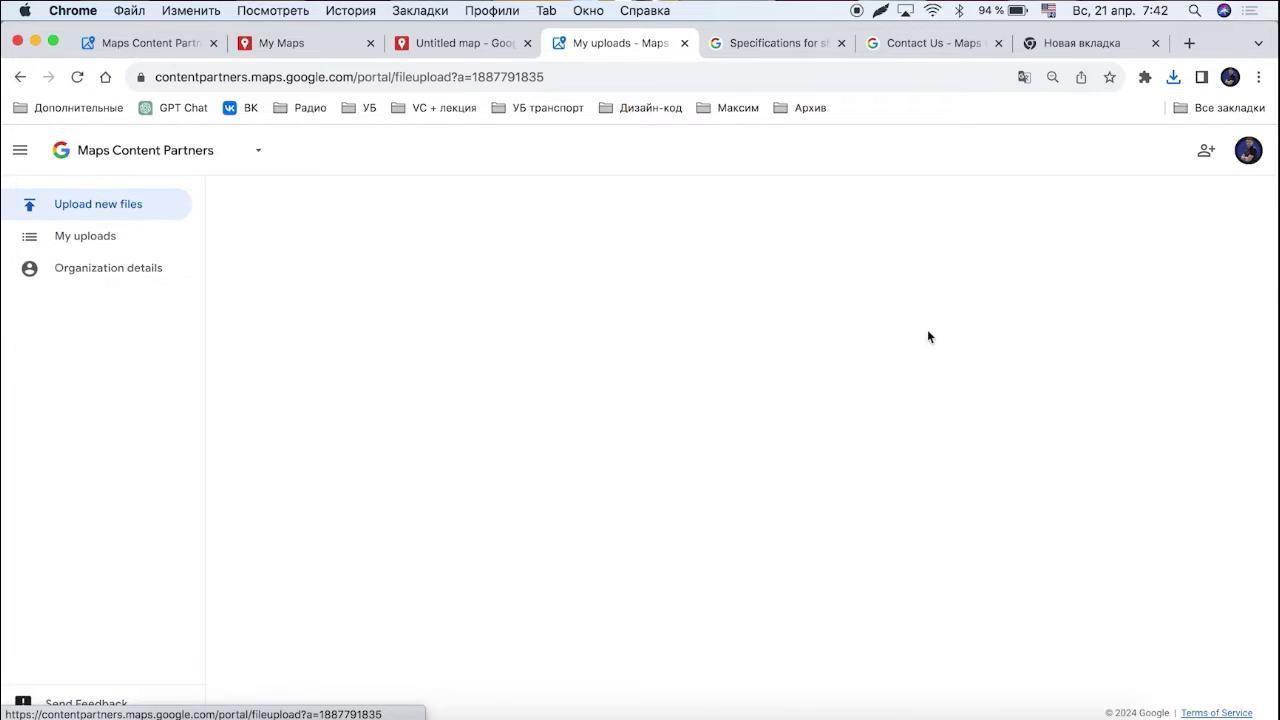
pyautogui.click(591, 359)
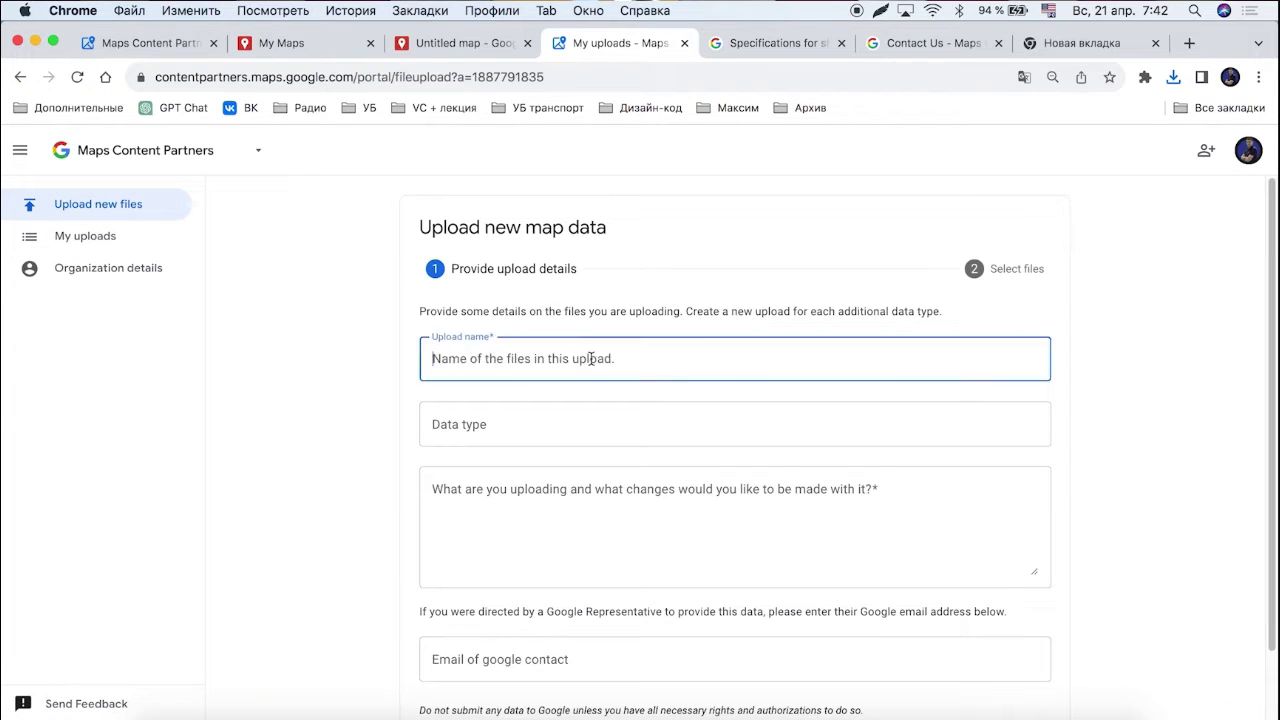
pyautogui.write('Address')
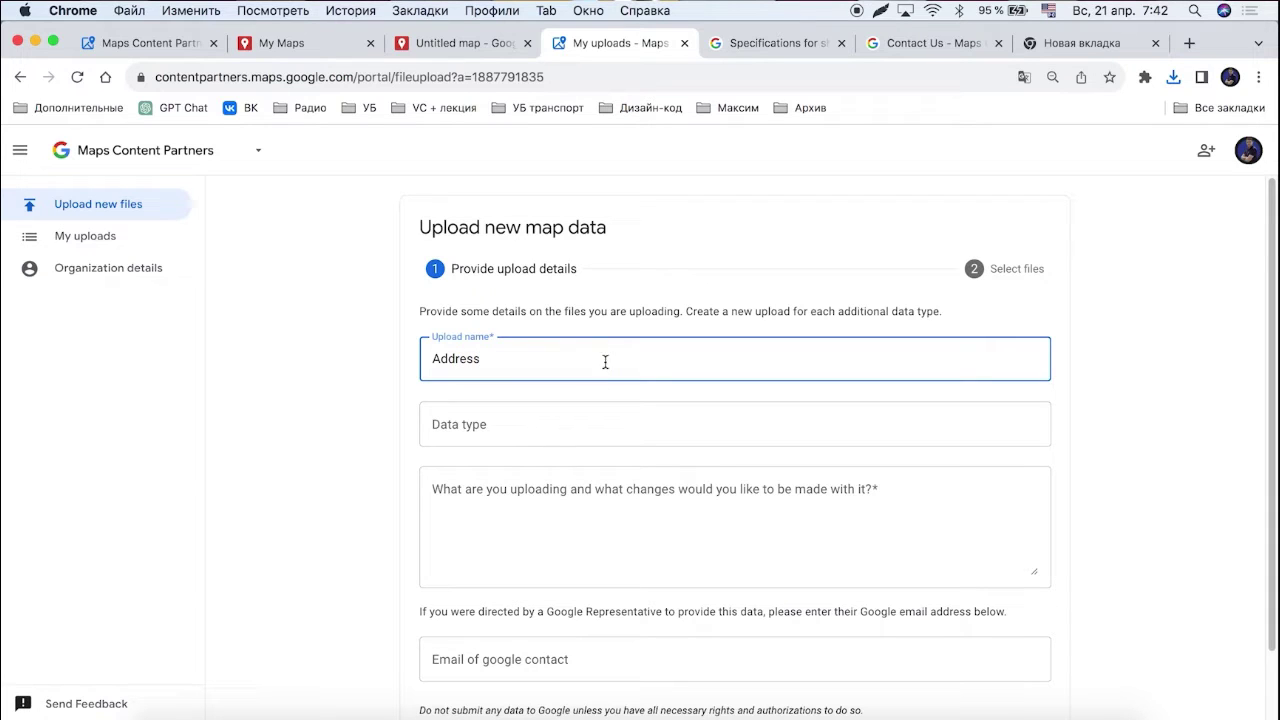
pyautogui.click(567, 428)
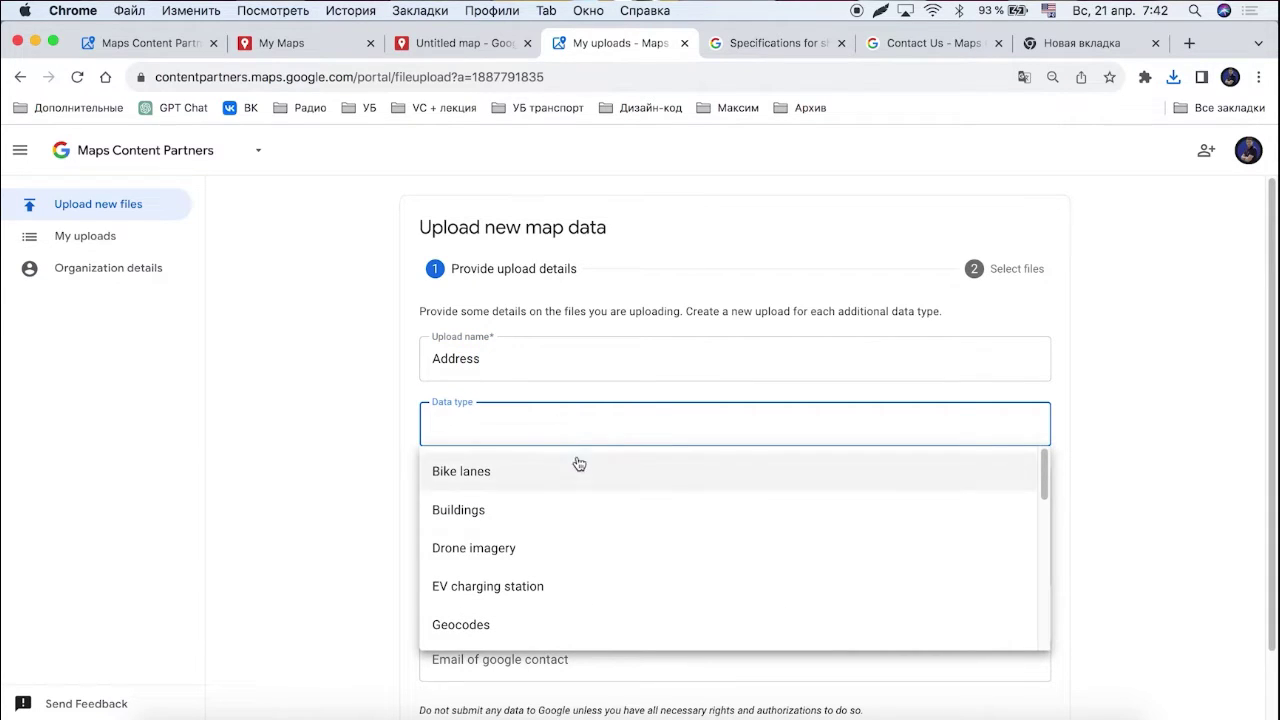
pyautogui.click(540, 623)
# - Describe the upload as "You can check this info im gov. website - link"
pyautogui.click(555, 507)
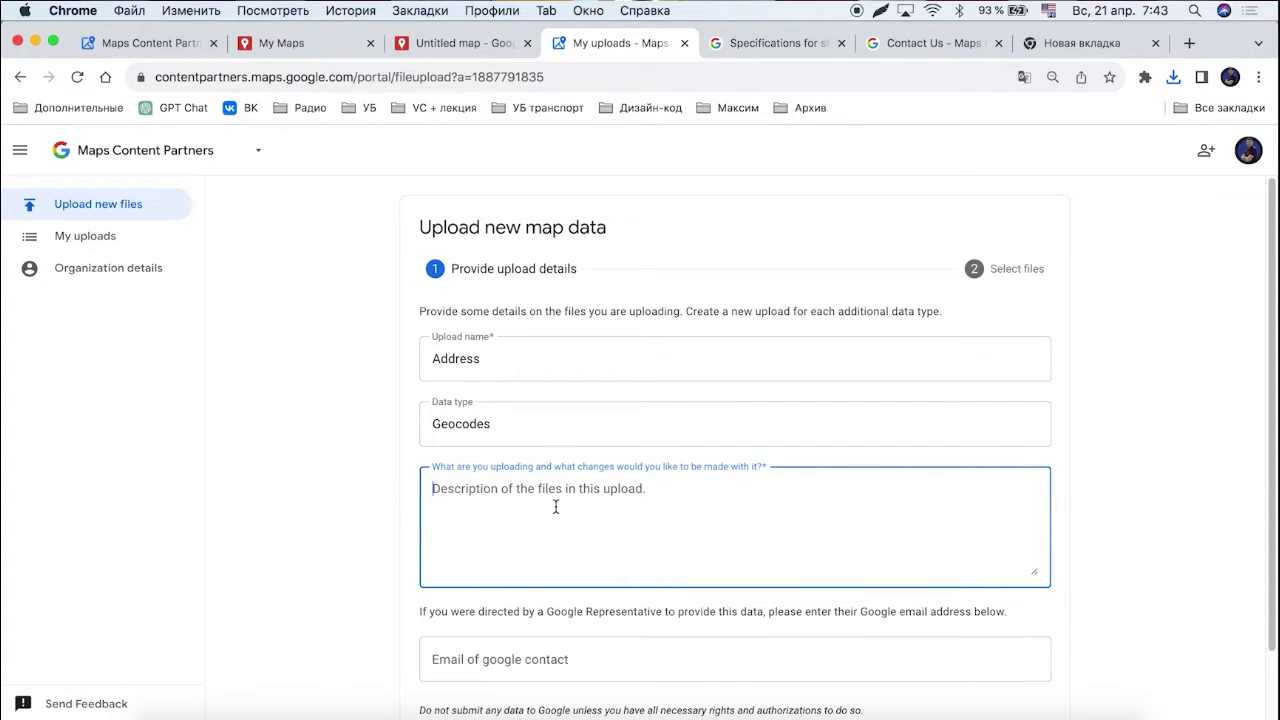
pyautogui.write('You can')
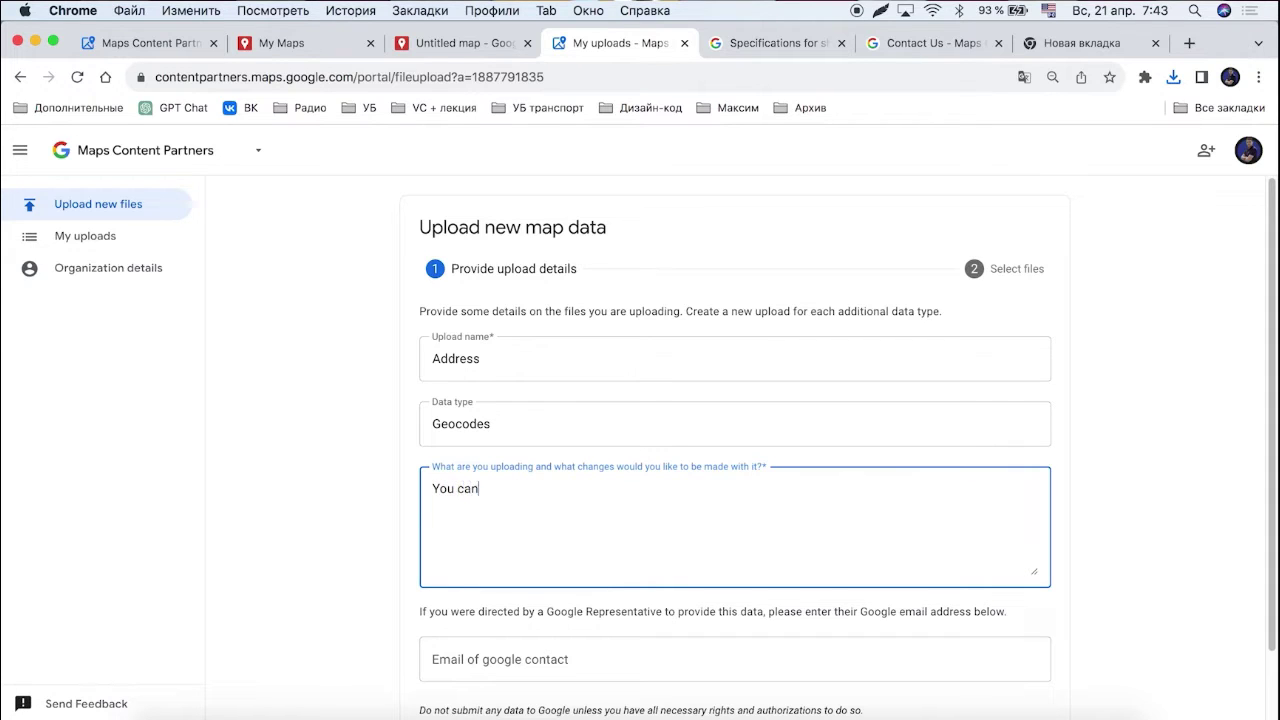
pyautogui.write(' check this info im gov. website - link')
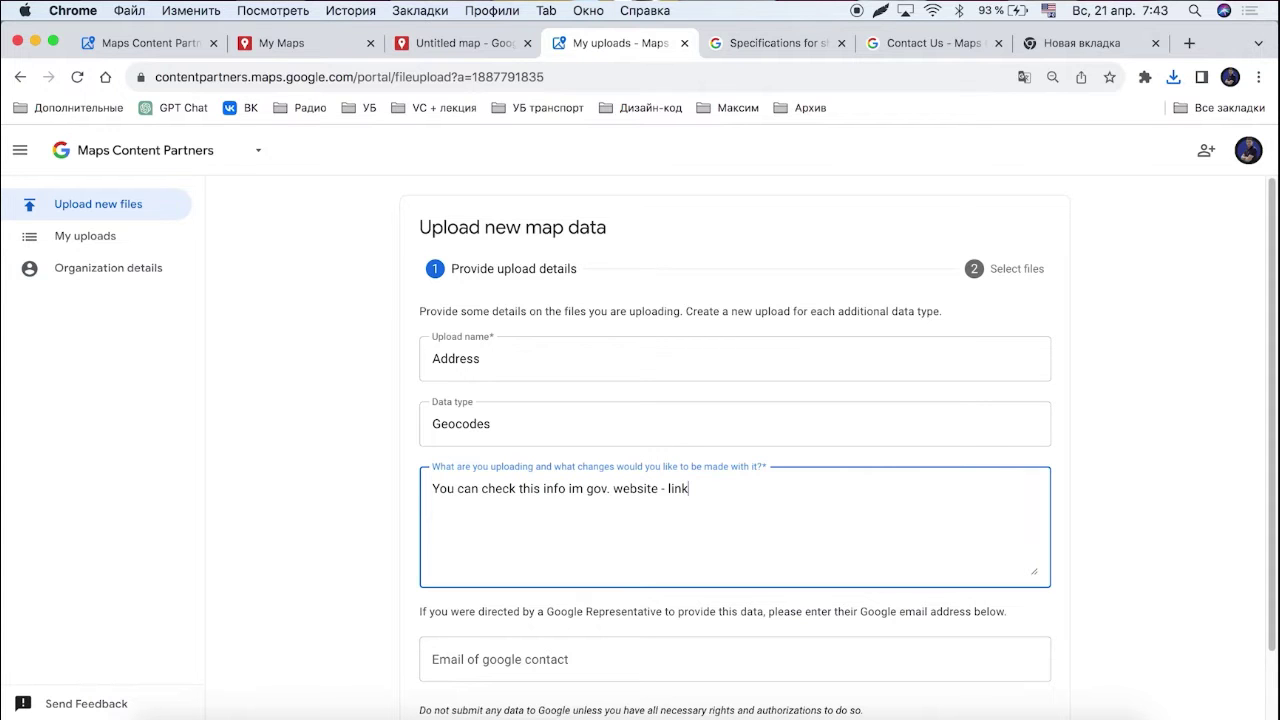
# - Continue to the file selection stage and choose the exported KML file for the upload
pyautogui.scroll(-2, 1014, 654)
pyautogui.click(1014, 654)
pyautogui.click(724, 546)
pyautogui.click(521, 137)
pyautogui.doubleClick(521, 137)
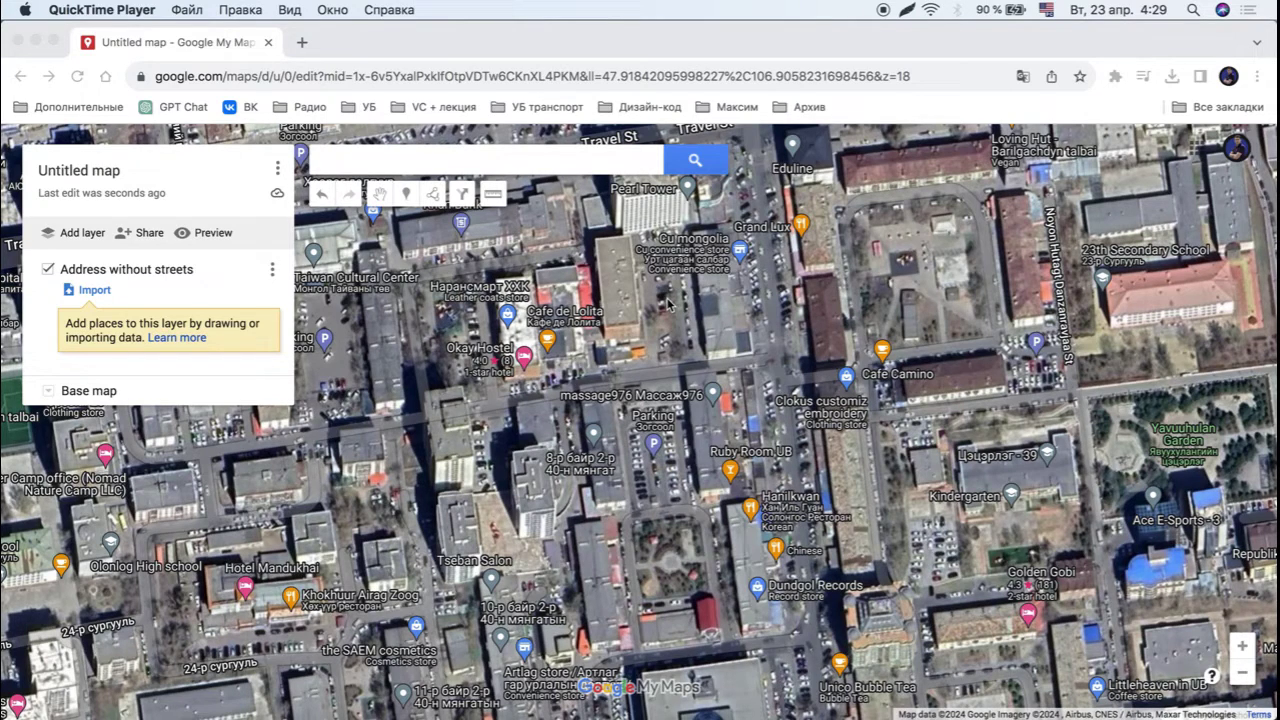
# - Outline the building at MS Central guesthouse and Mongolian Steppe with a four-cornered polygon in the "Address without streets" layer of My Maps
pyautogui.click(438, 198)
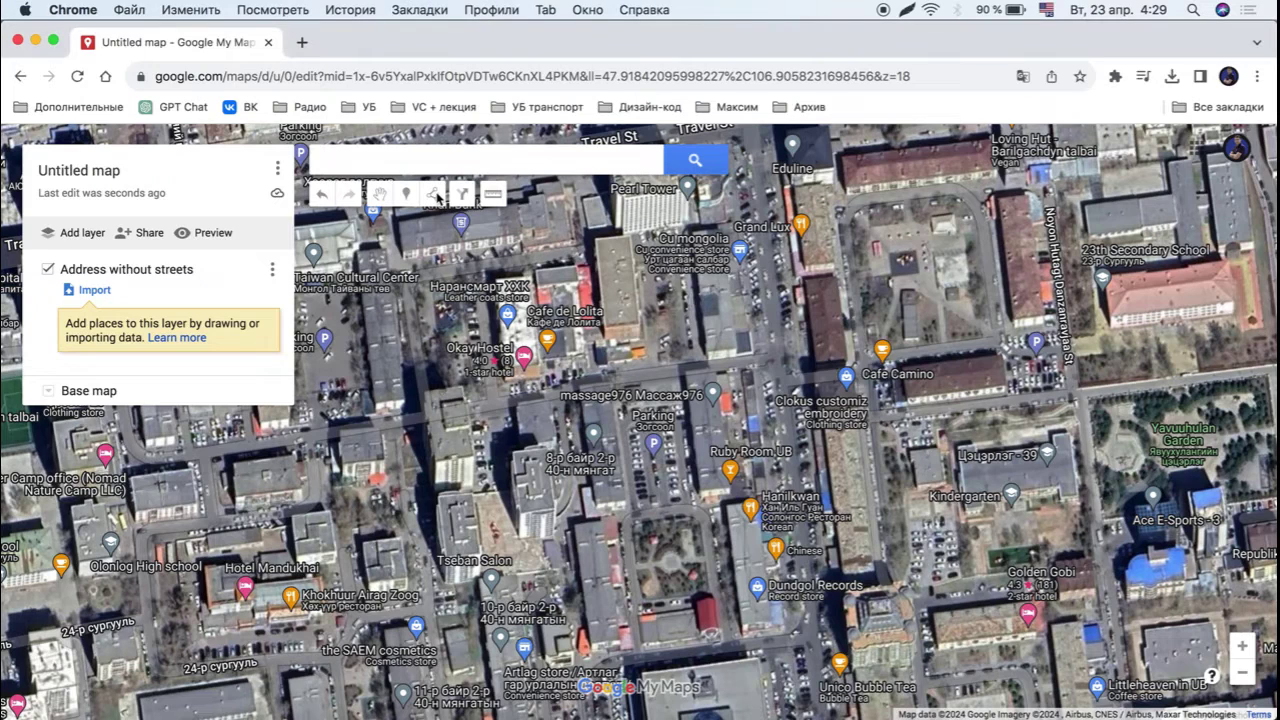
pyautogui.click(436, 196)
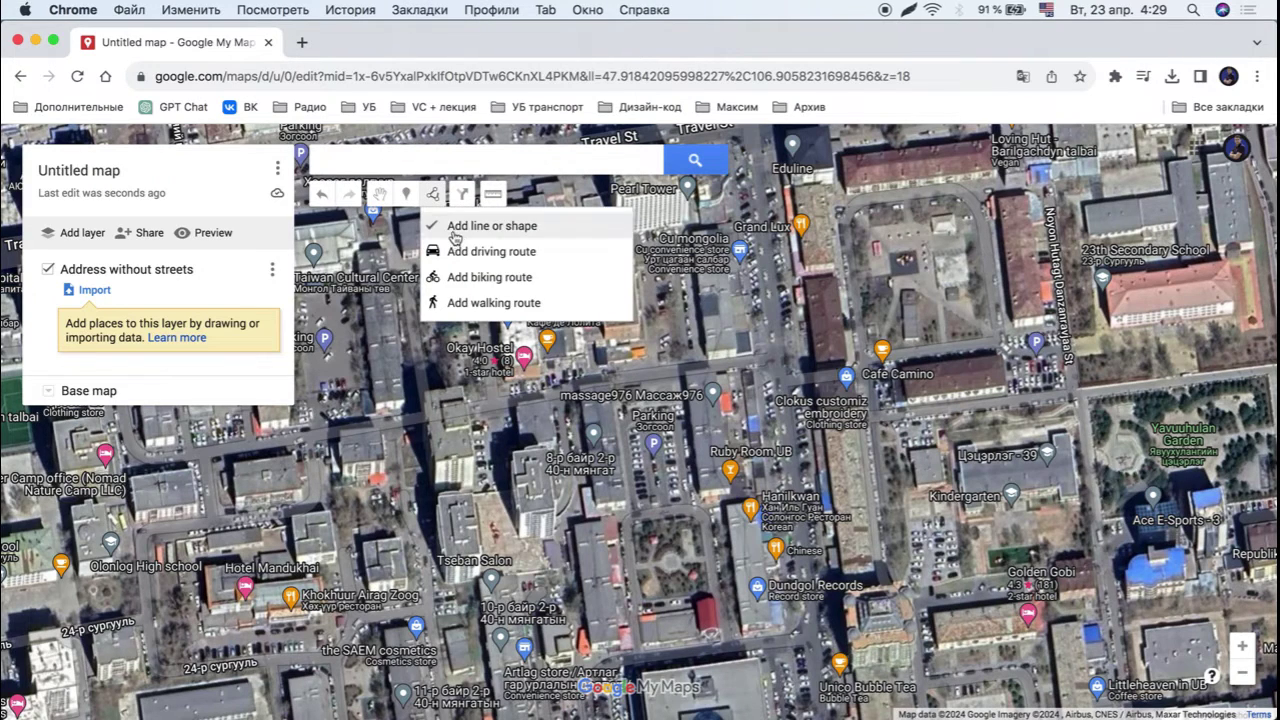
pyautogui.click(455, 230)
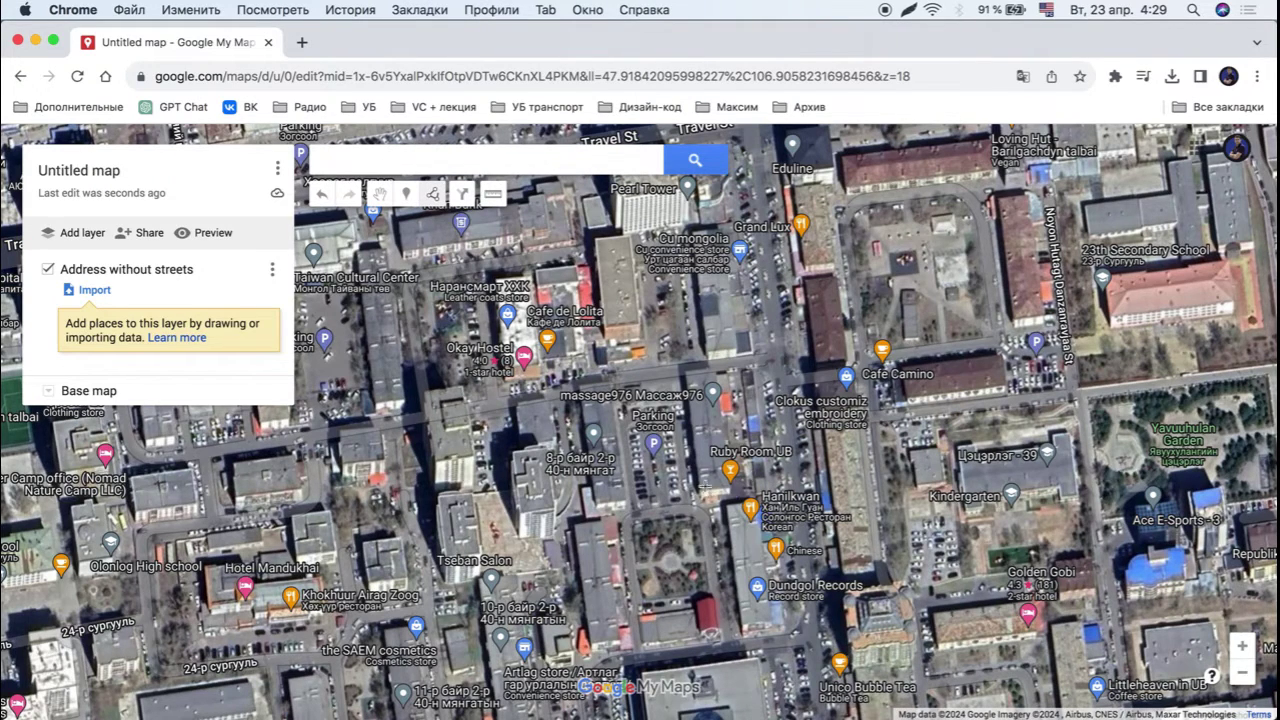
pyautogui.scroll(3, 704, 484)
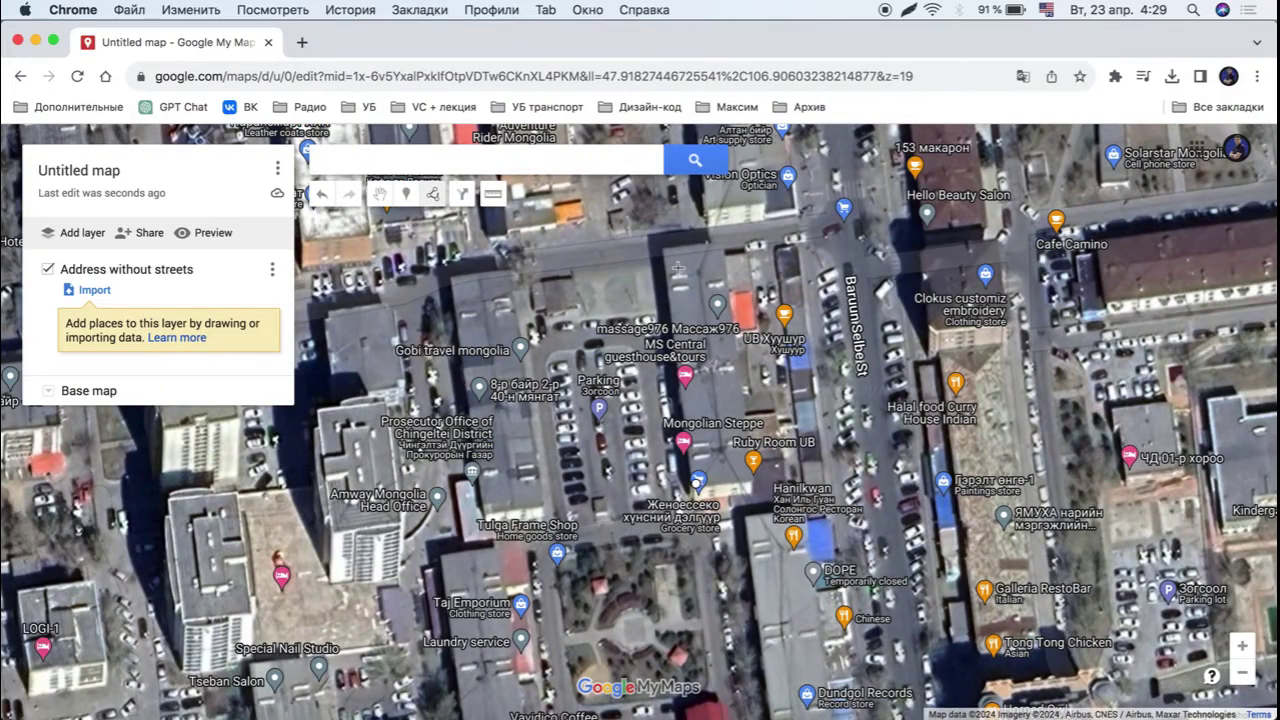
pyautogui.click(664, 248)
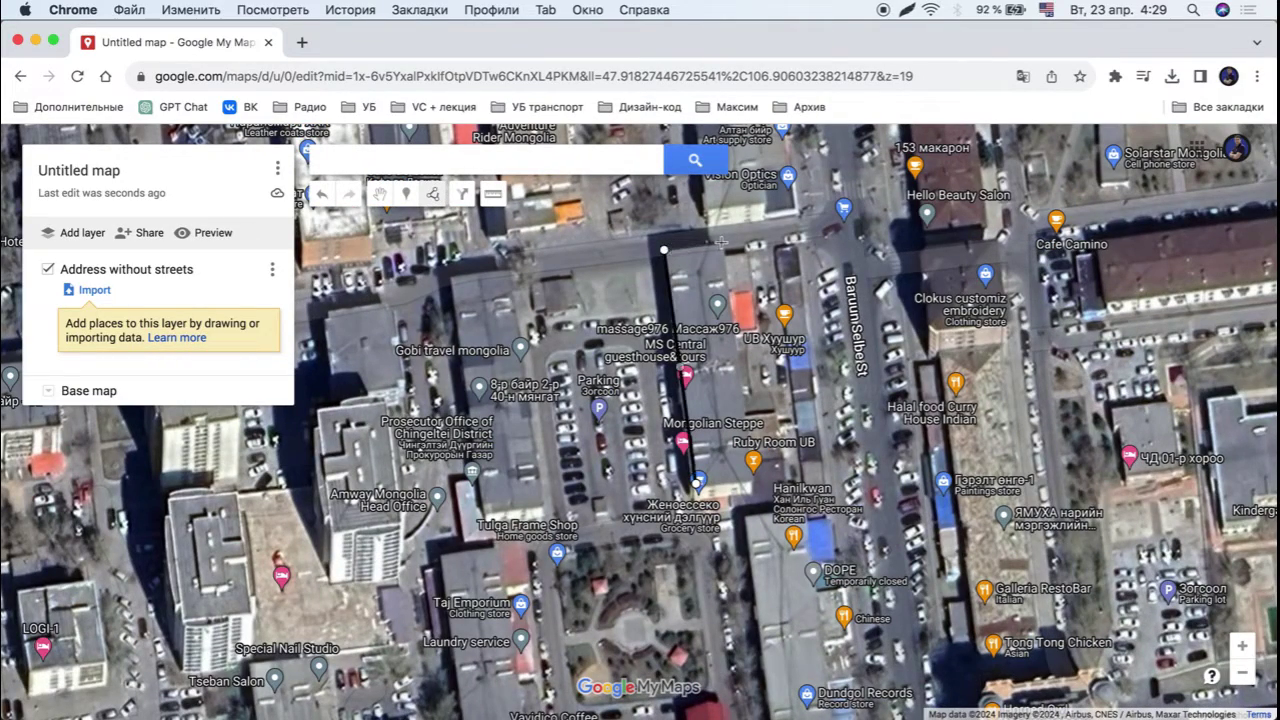
pyautogui.click(721, 243)
pyautogui.click(754, 484)
pyautogui.click(697, 484)
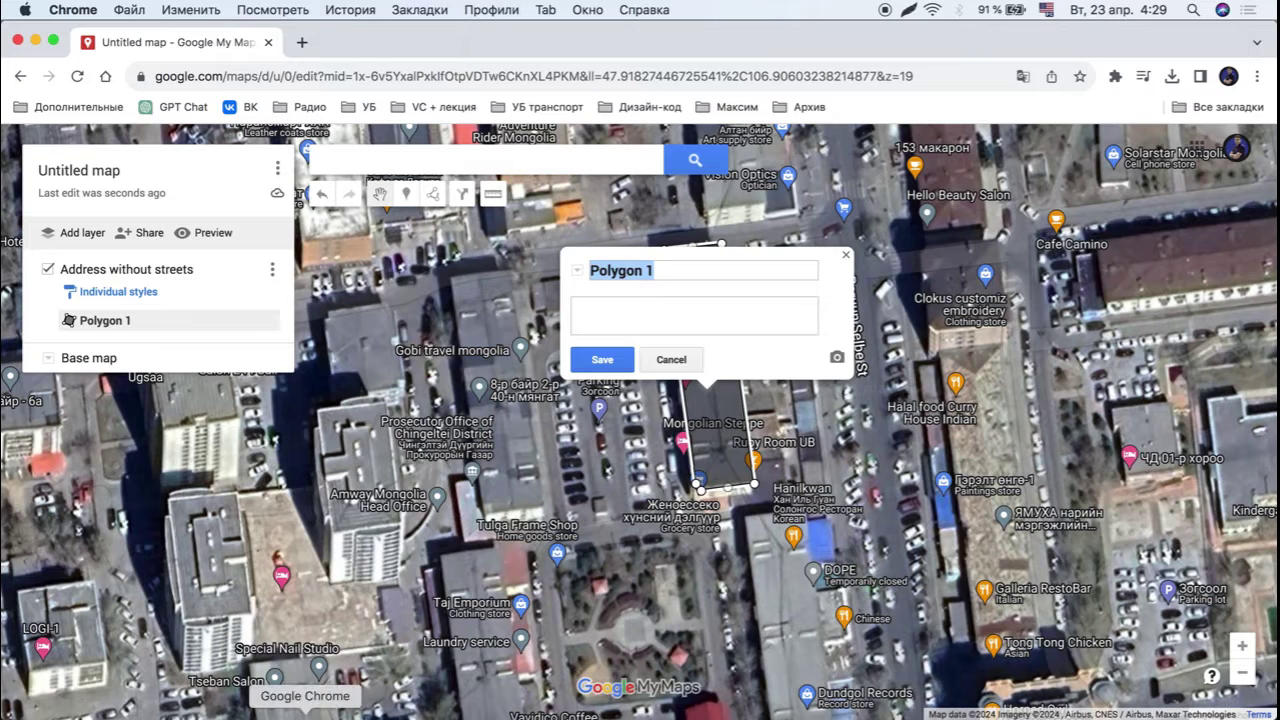
# - Copy the tagged address text into the polygon's description: St_Name and St_Num СБД - 4 - 57, City Ulaanbaatar, State Mongolia, zip 14250
pyautogui.click(240, 706)
pyautogui.moveTo(587, 162); pyautogui.dragTo(446, 98)
pyautogui.press('super+c')
pyautogui.press('super+Tab')
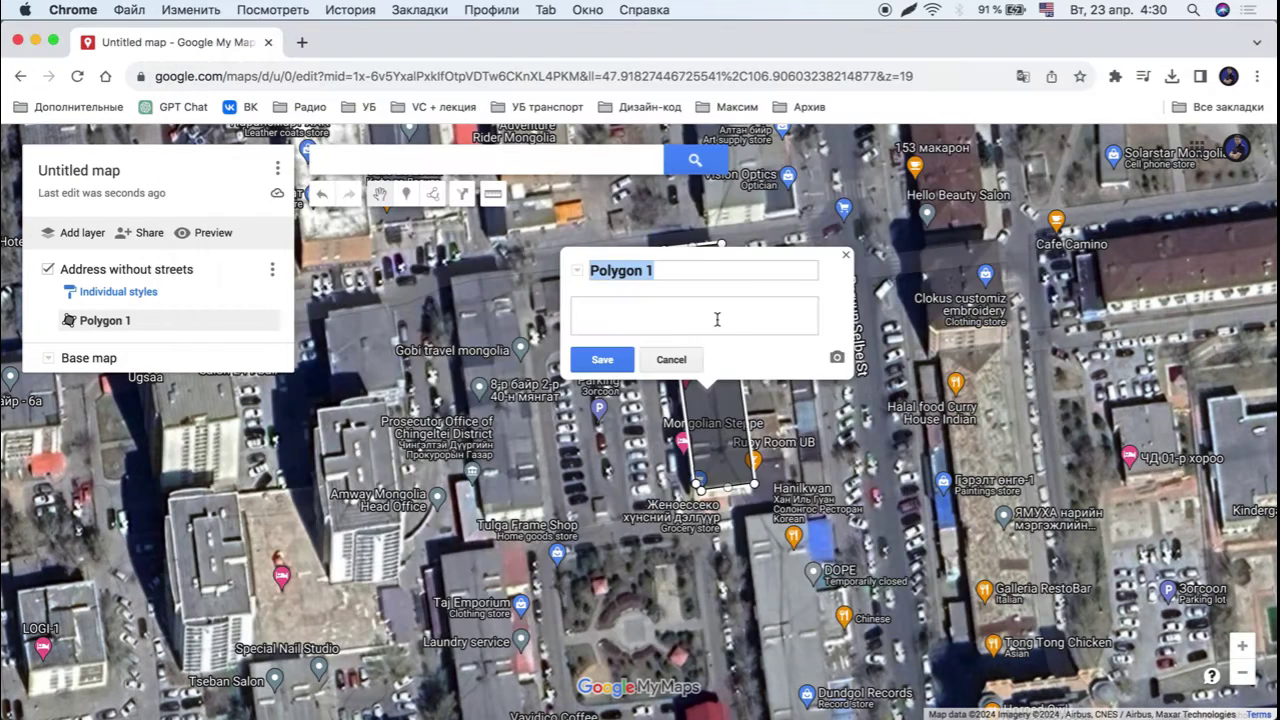
pyautogui.click(718, 320)
pyautogui.press('super+v')
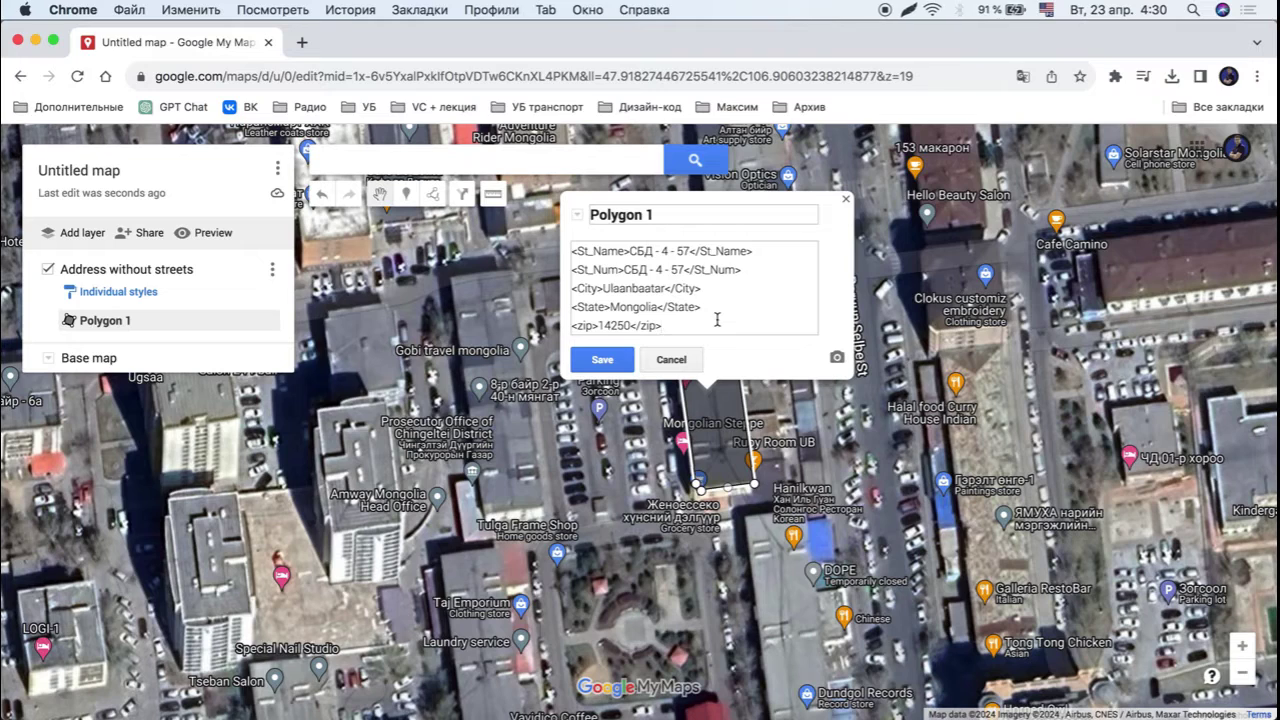
# - Examine the St_Name, St_Num, City, State and zip tags in the polygon's description
pyautogui.doubleClick(597, 251)
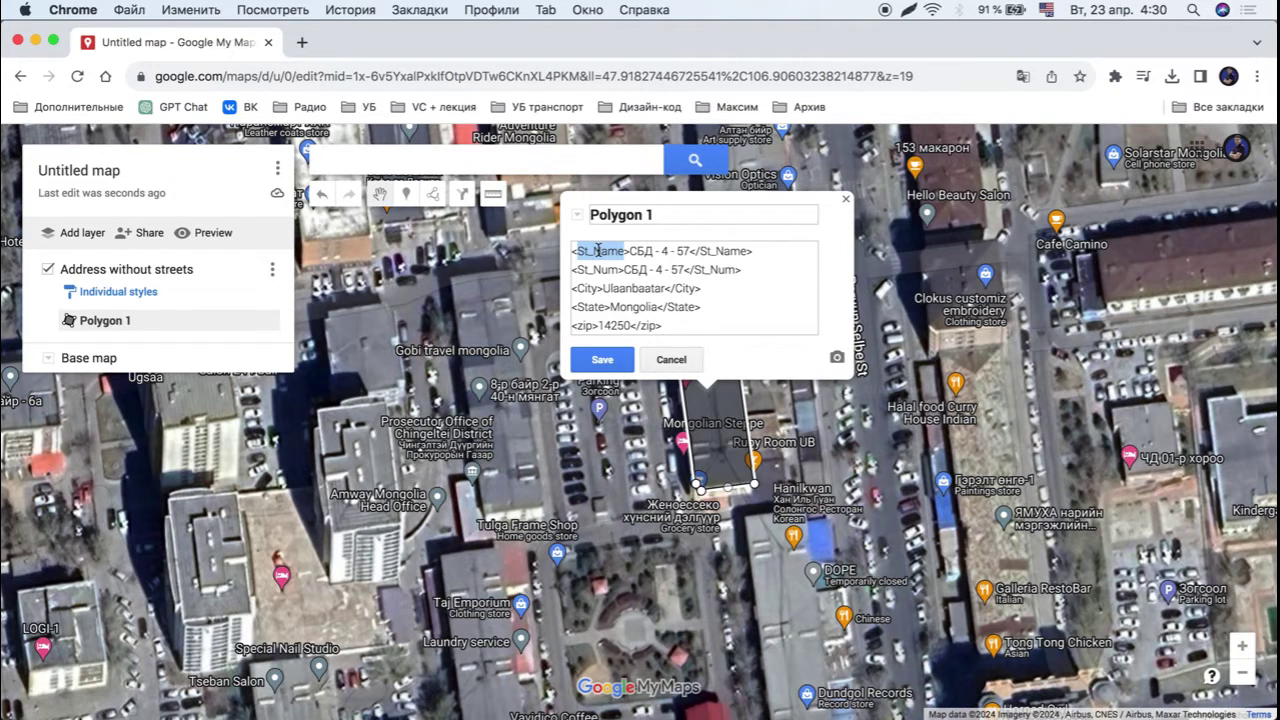
pyautogui.doubleClick(598, 270)
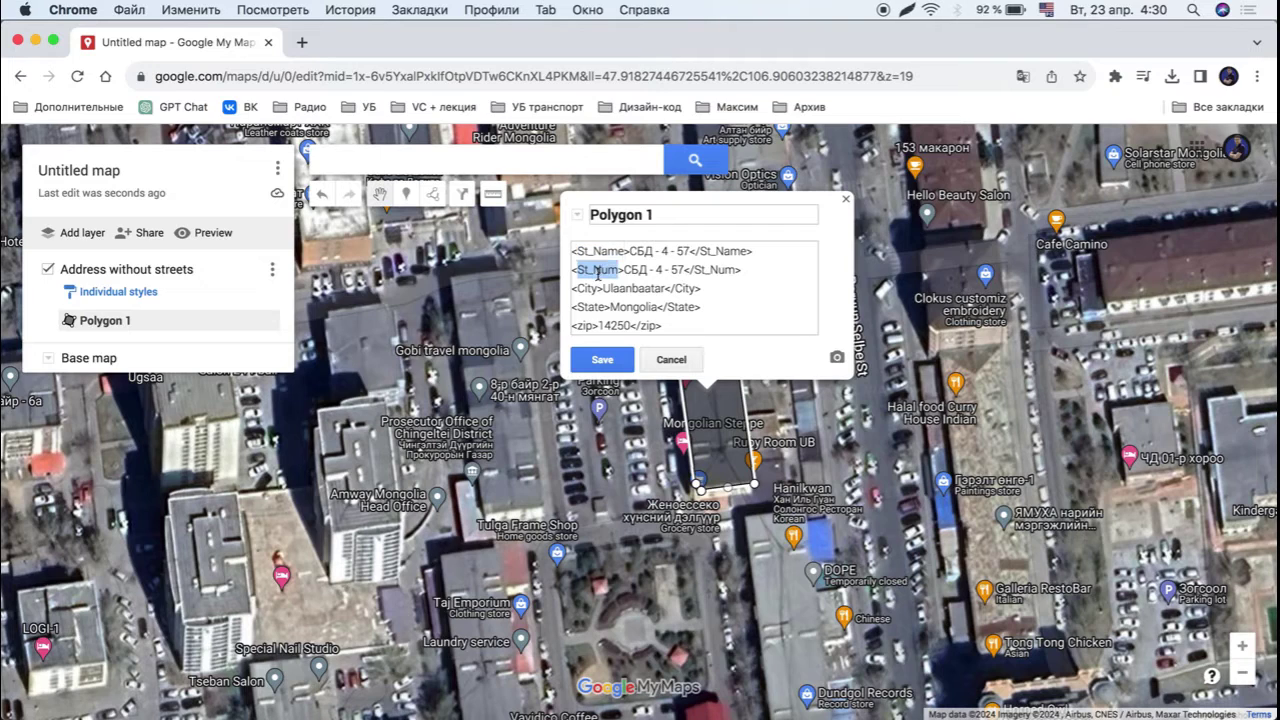
pyautogui.click(590, 289)
pyautogui.doubleClick(592, 307)
pyautogui.click(595, 251)
pyautogui.doubleClick(597, 251)
pyautogui.doubleClick(598, 270)
pyautogui.doubleClick(588, 288)
pyautogui.doubleClick(592, 307)
pyautogui.doubleClick(584, 325)
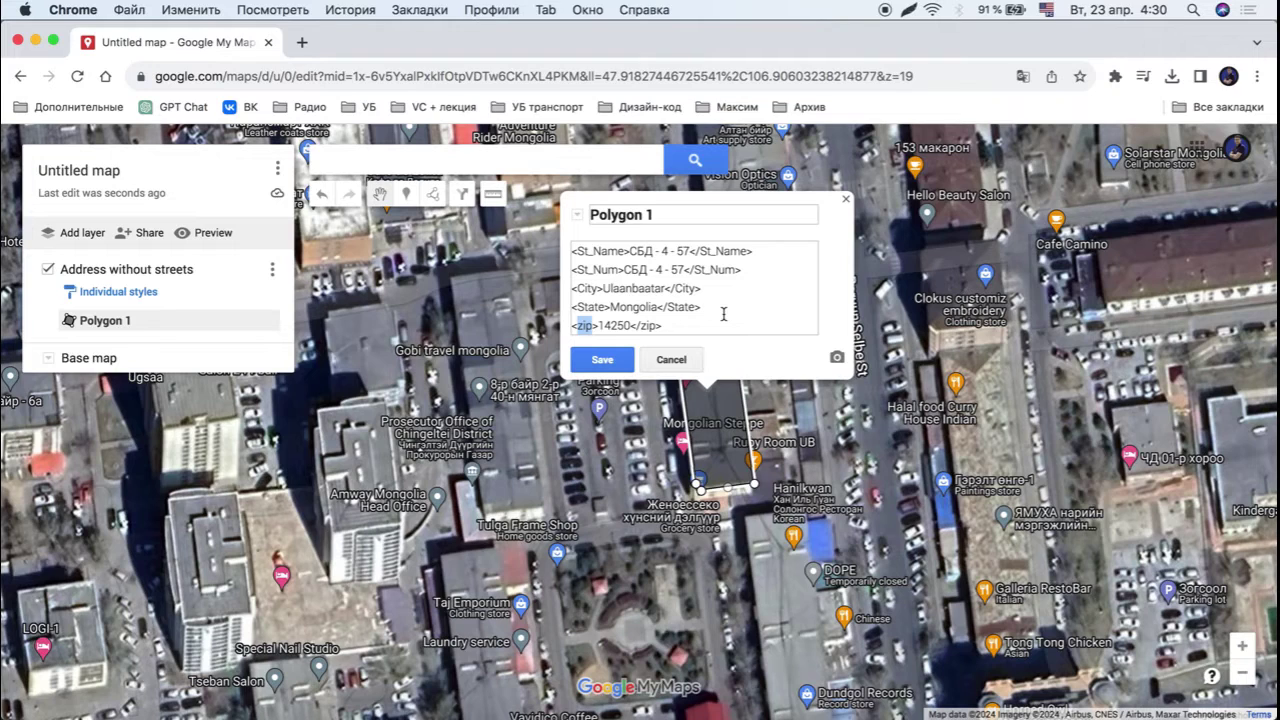
# - Open maps.google.com in a new tab and examine the building number labels in Ulaanbaatar up close
pyautogui.moveTo(630, 251); pyautogui.dragTo(690, 251)
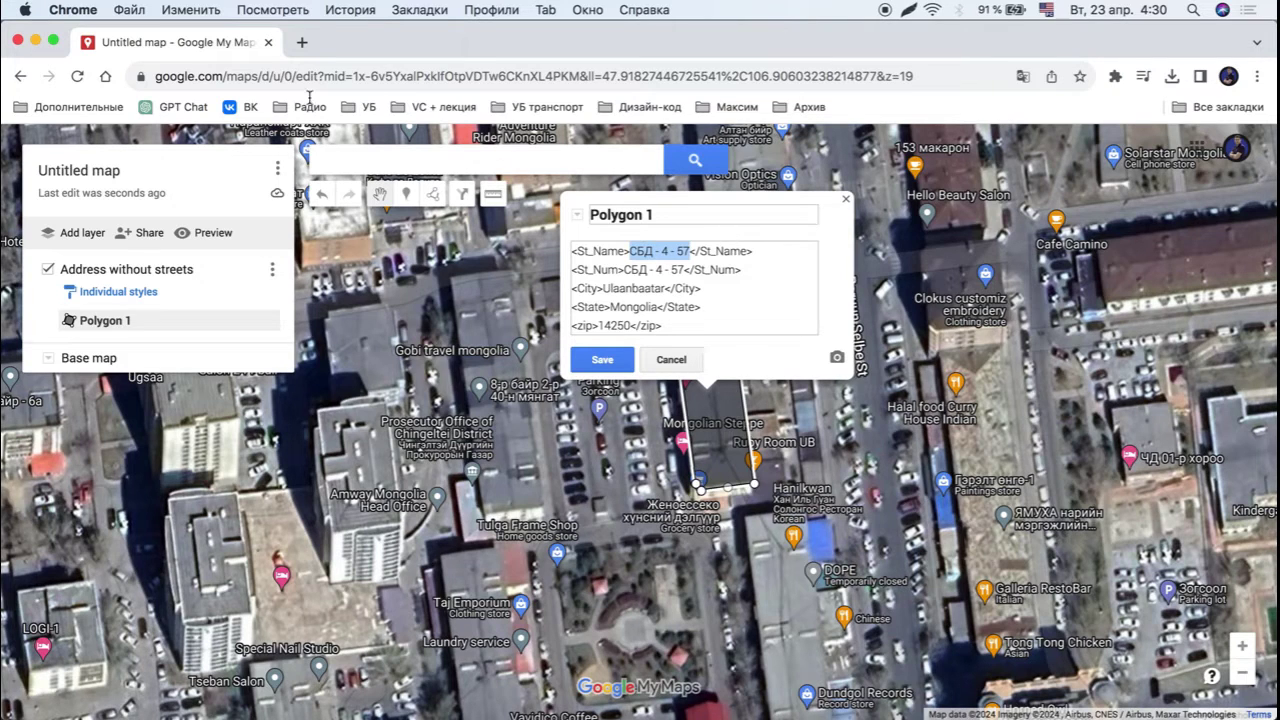
pyautogui.click(302, 42)
pyautogui.write('maps.google.com')
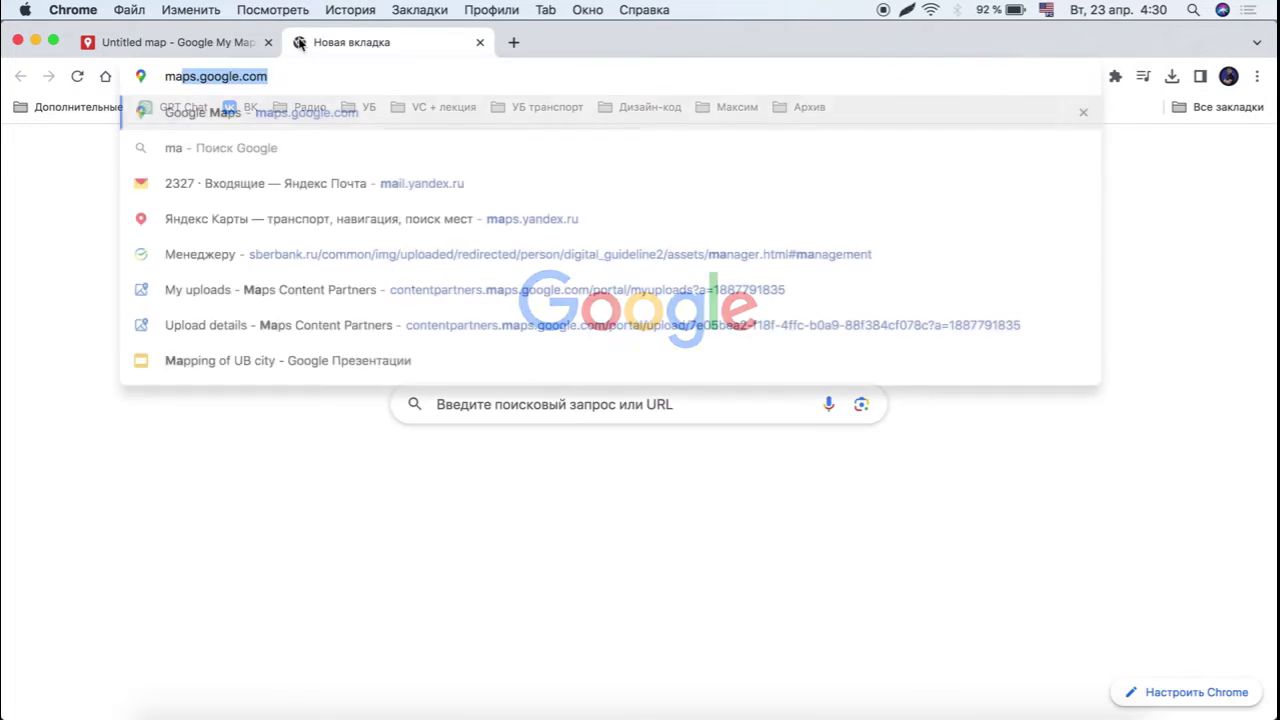
pyautogui.press('Return')
pyautogui.scroll(5, 676, 296)
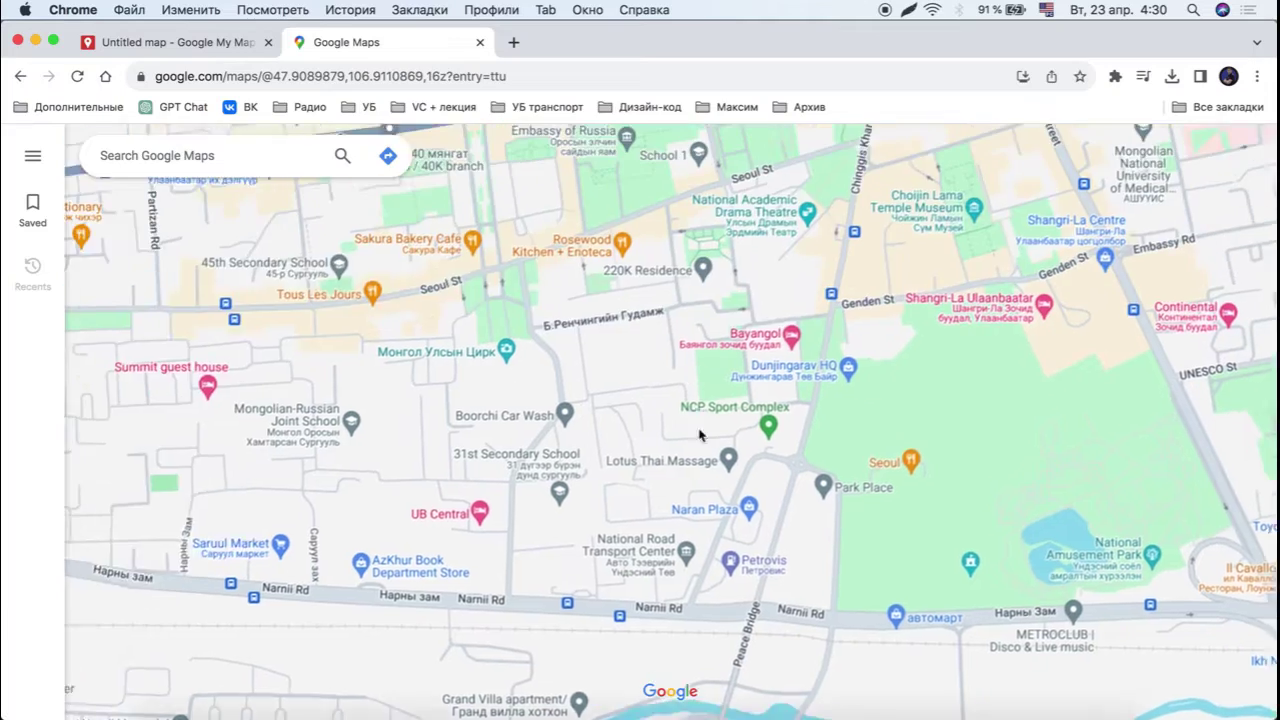
pyautogui.scroll(3, 660, 370)
pyautogui.scroll(5, 675, 420)
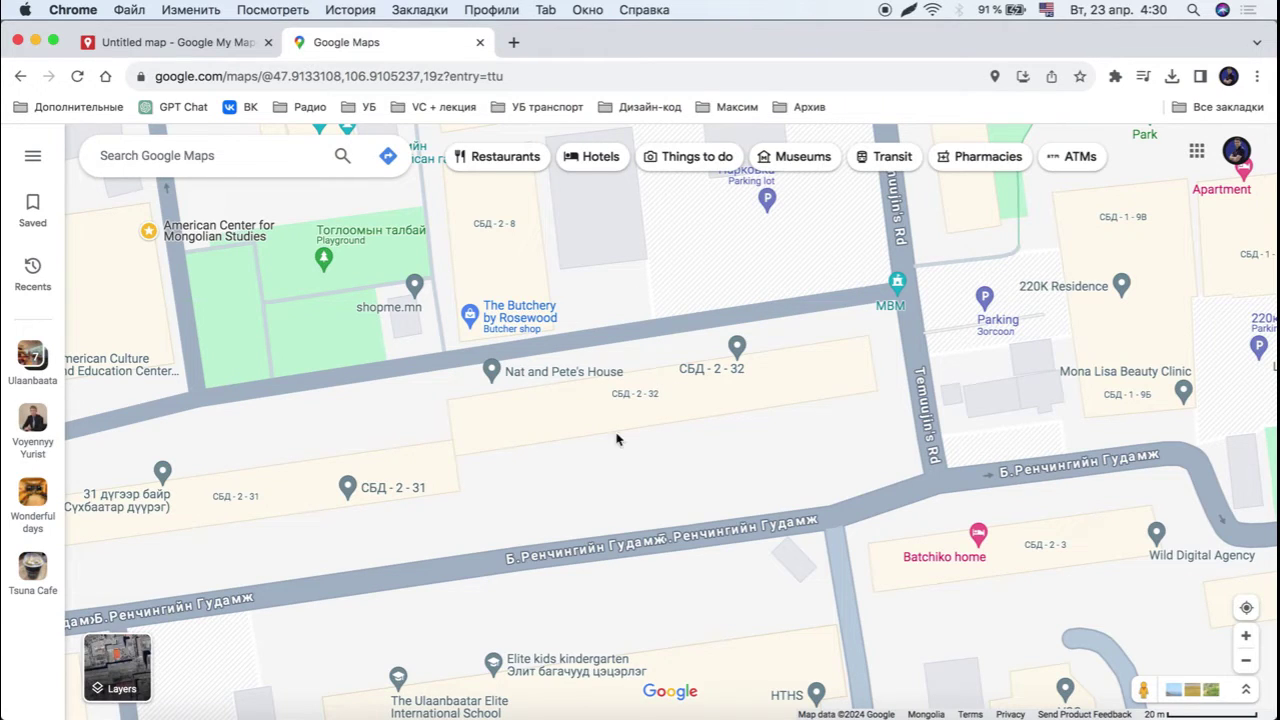
# - Return to the My Maps polygon and compare the values in its St_Name and St_Num tags
pyautogui.click(240, 46)
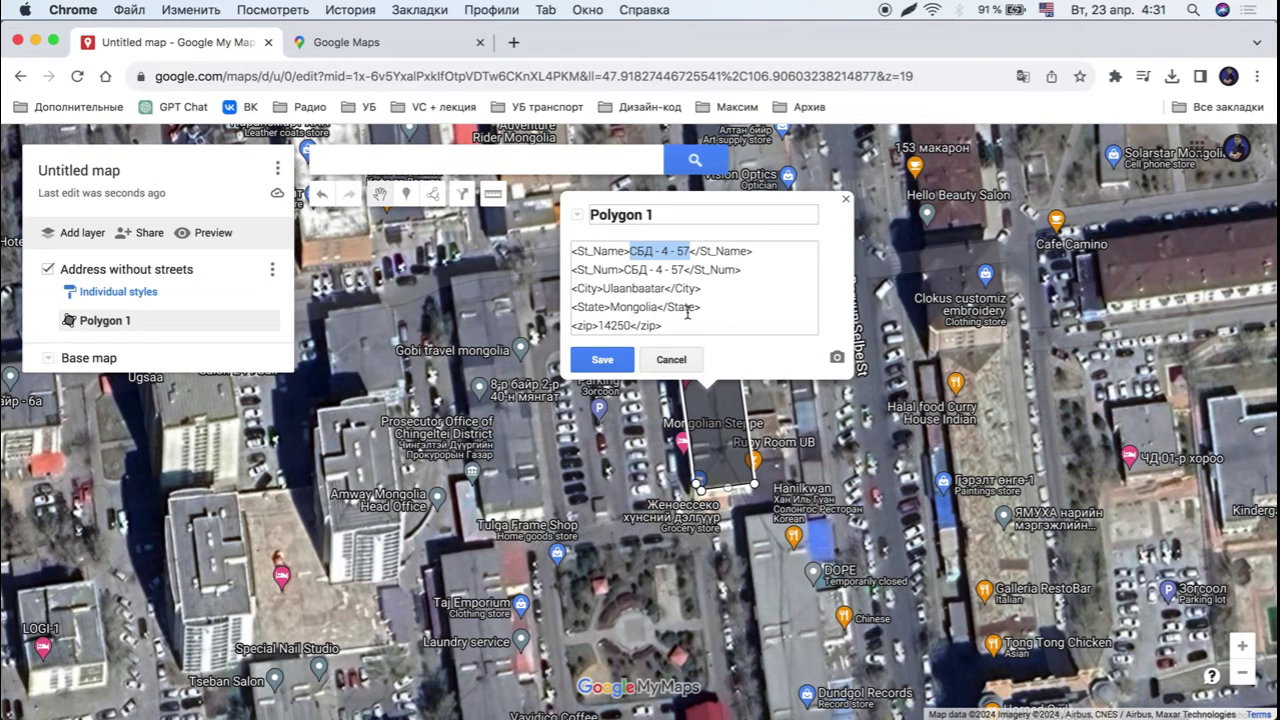
pyautogui.click(641, 251)
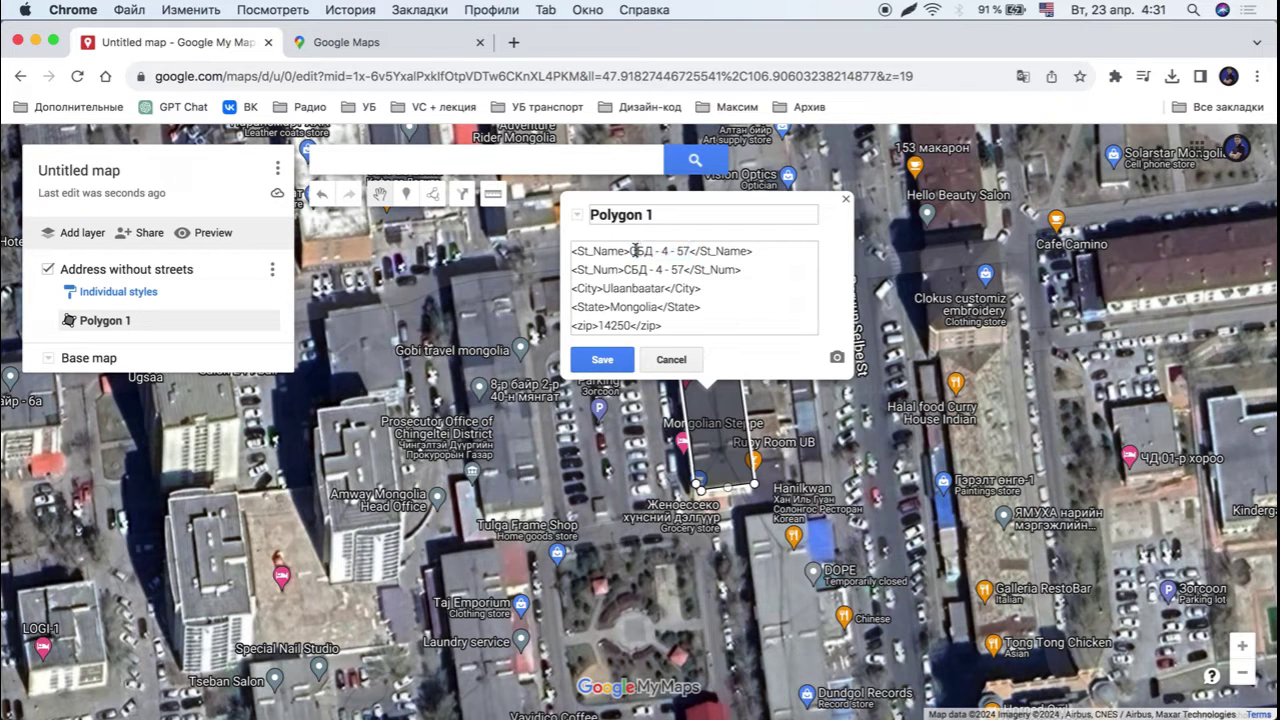
pyautogui.moveTo(630, 251); pyautogui.dragTo(689, 251)
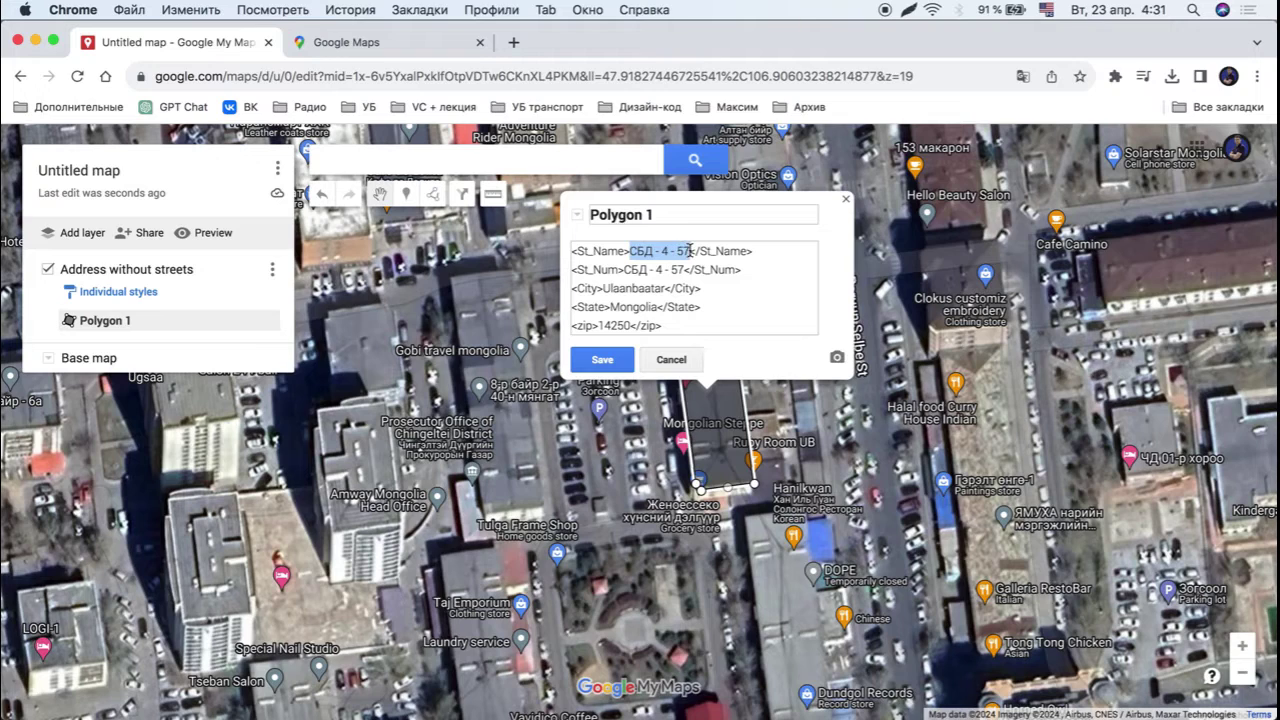
pyautogui.doubleClick(609, 251)
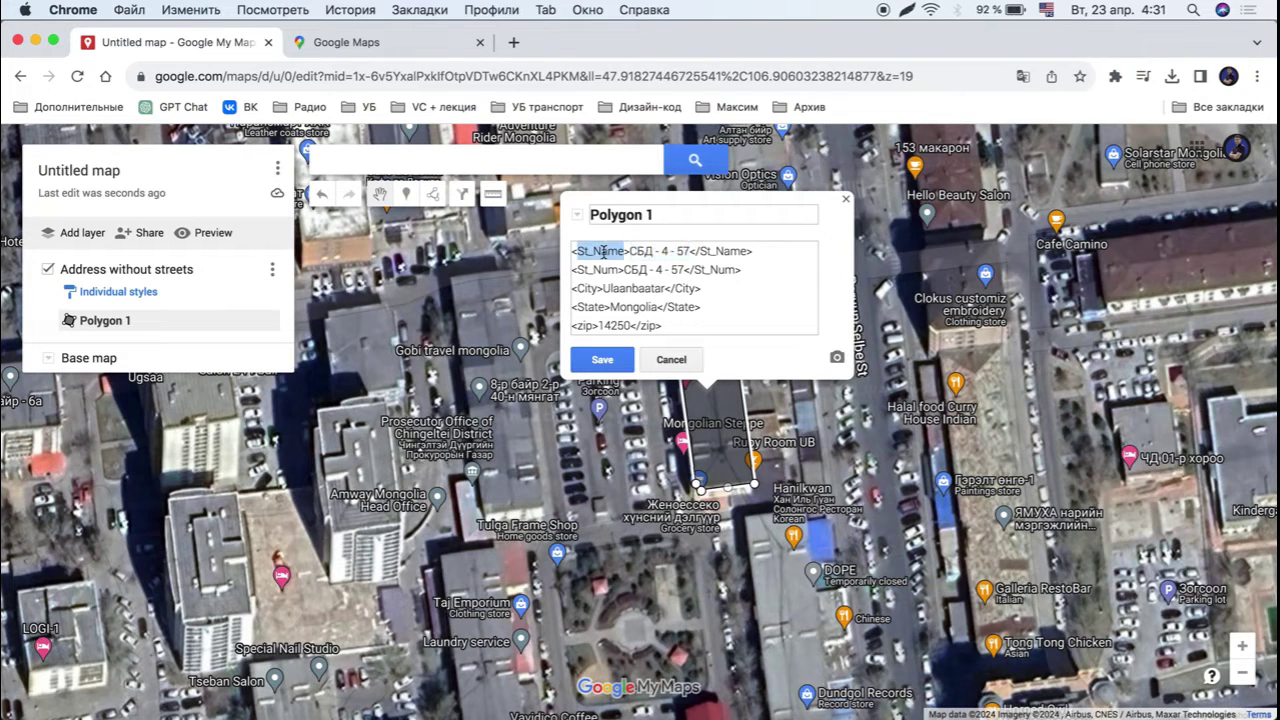
pyautogui.doubleClick(603, 270)
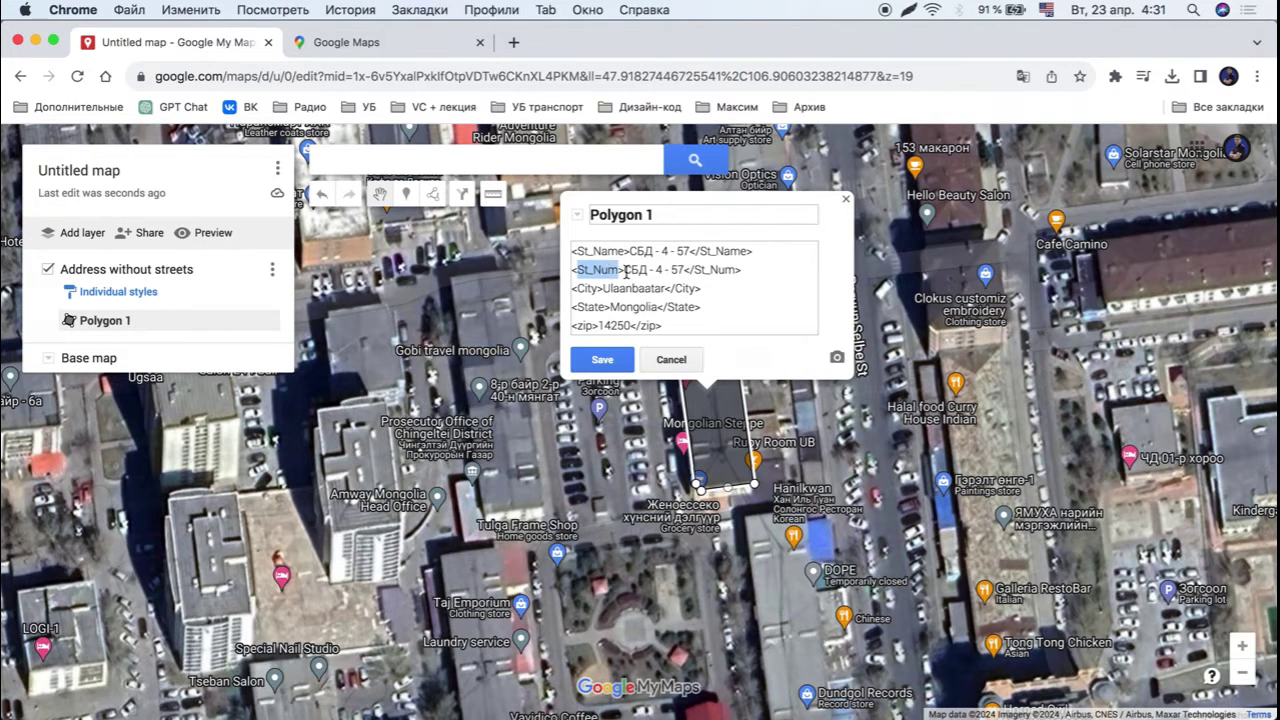
pyautogui.moveTo(624, 270); pyautogui.dragTo(670, 270)
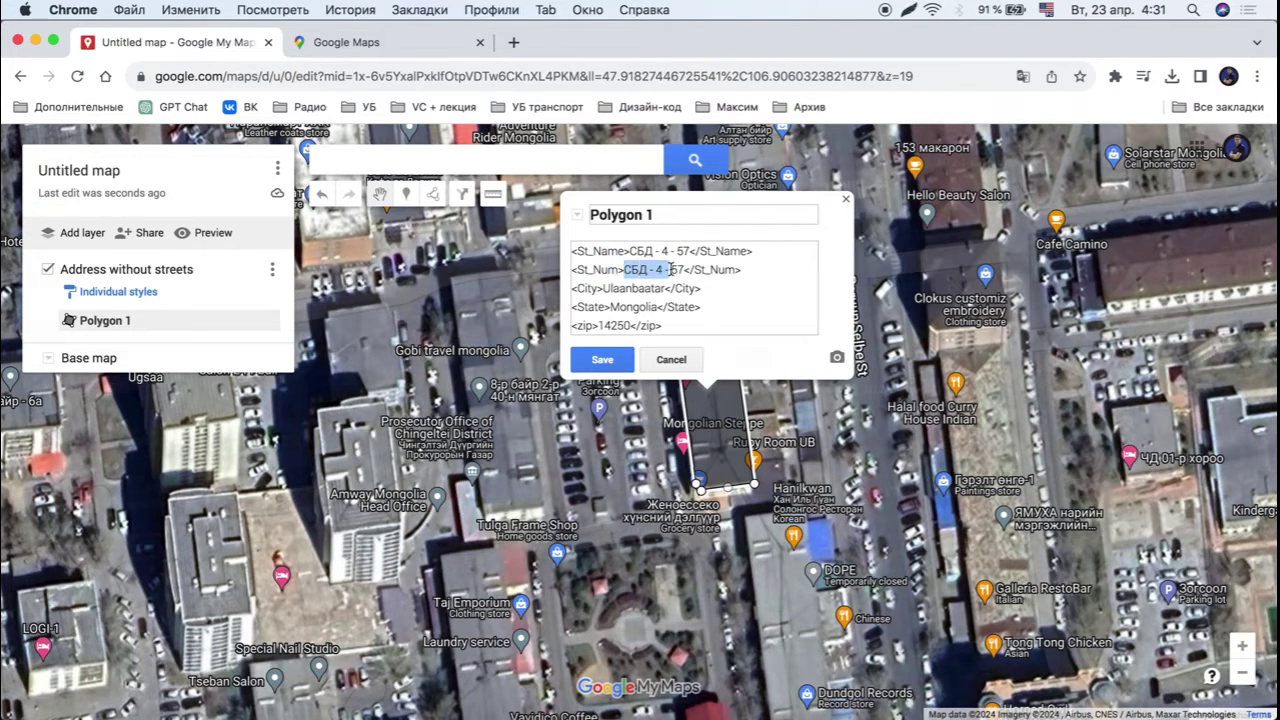
# - Rename the polygon as "СБД - 4 - 57" and save it
pyautogui.click(662, 218)
pyautogui.press('super+a')
pyautogui.press('super+v')
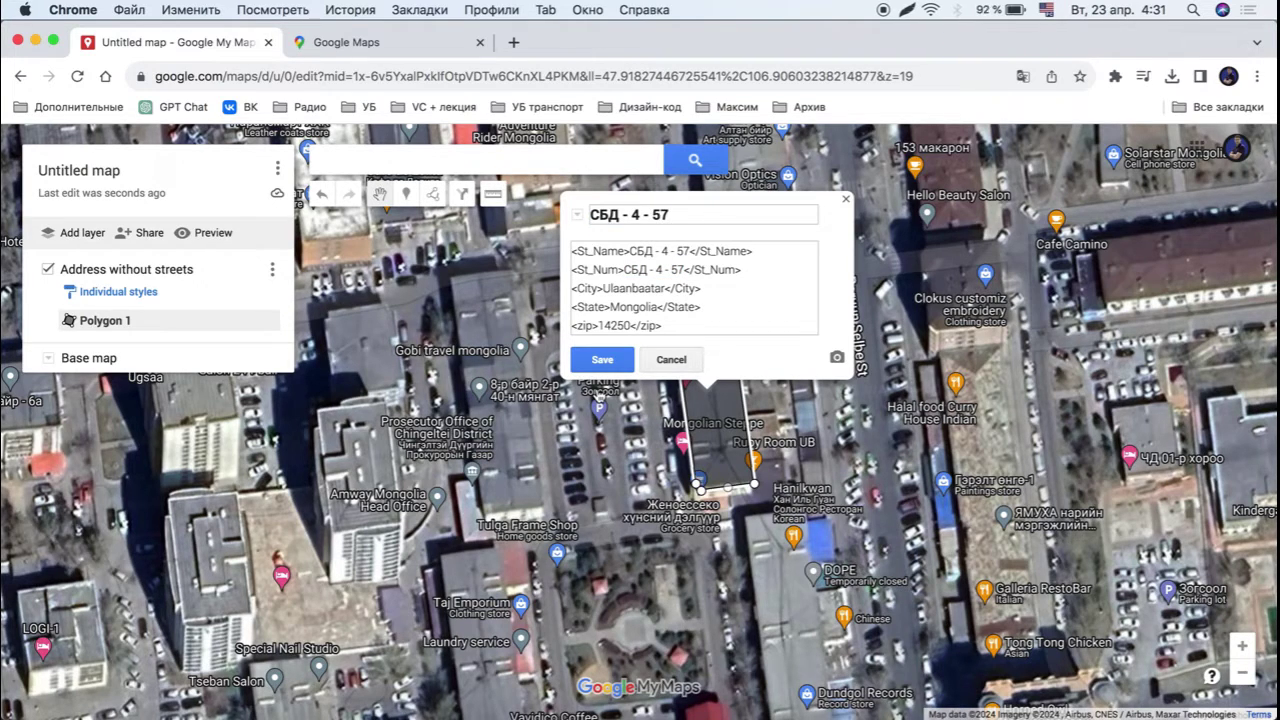
pyautogui.click(346, 42)
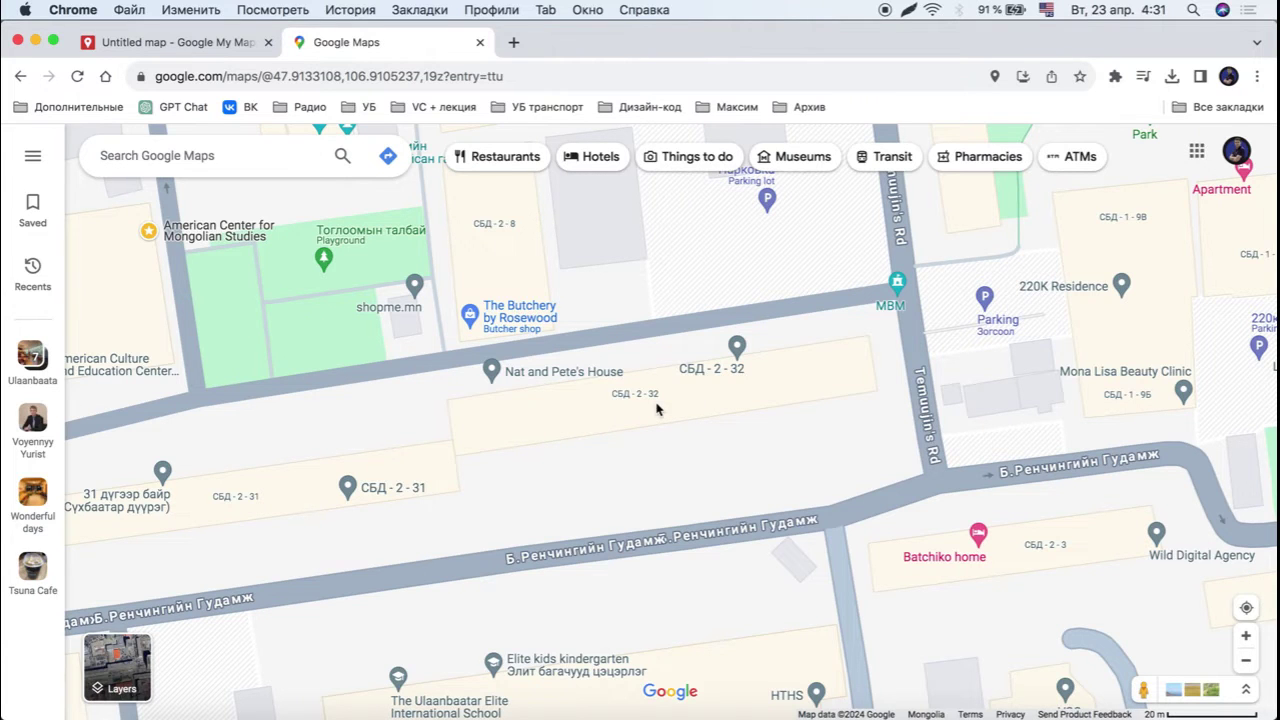
pyautogui.click(218, 48)
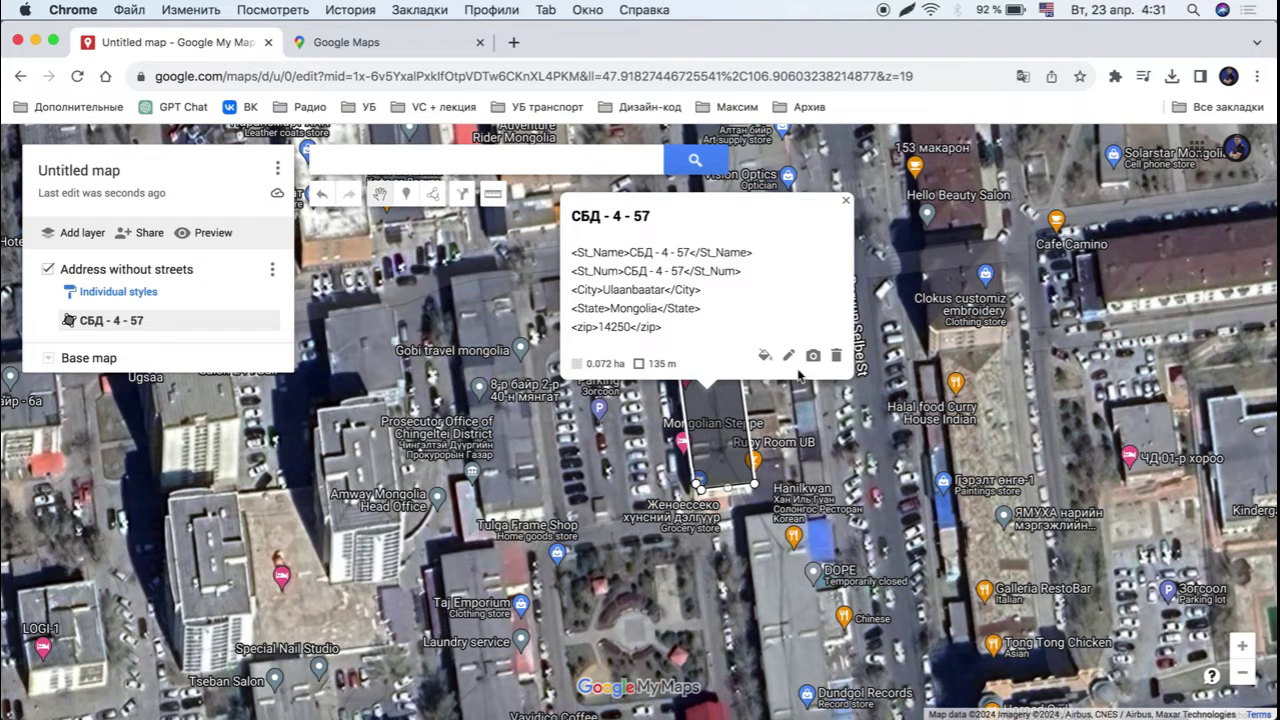
# - Replace the St_Name value in the polygon's description with "Name of build"
pyautogui.click(788, 355)
pyautogui.moveTo(630, 251); pyautogui.dragTo(689, 256)
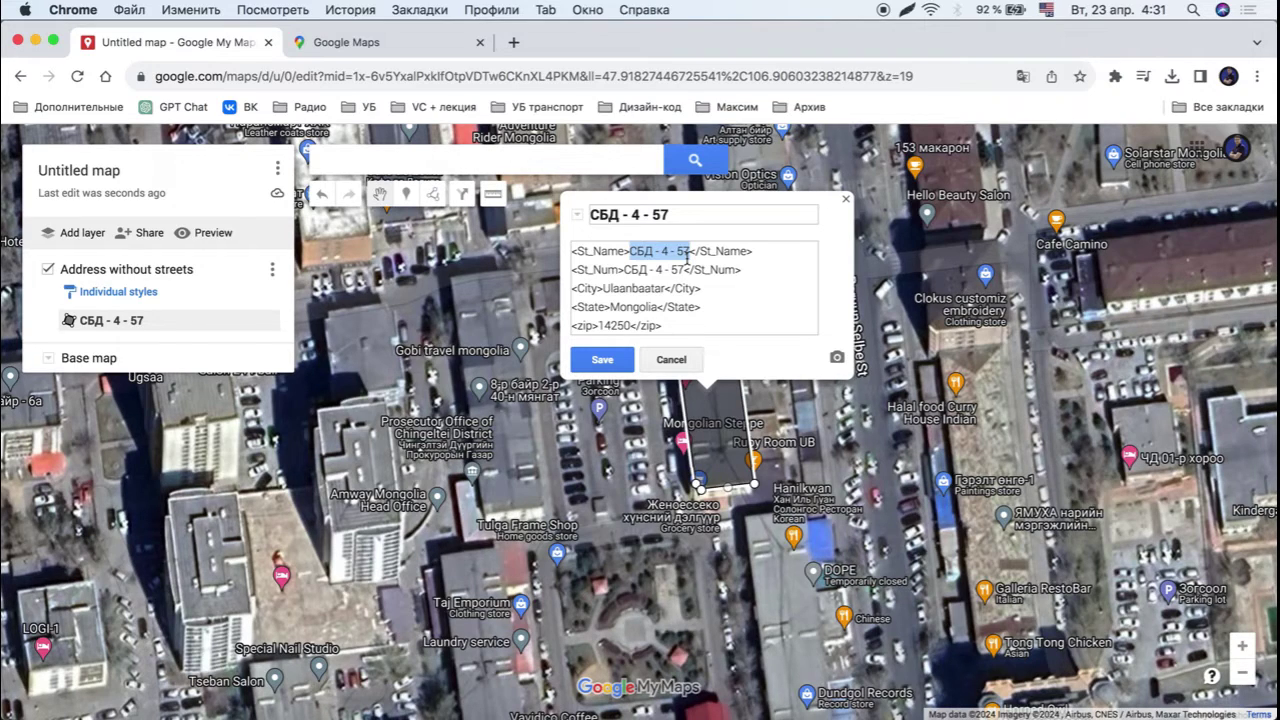
pyautogui.hotkey('ctrl', 'space')
pyautogui.write('NA')
pyautogui.press('BackSpace')
pyautogui.write('a')
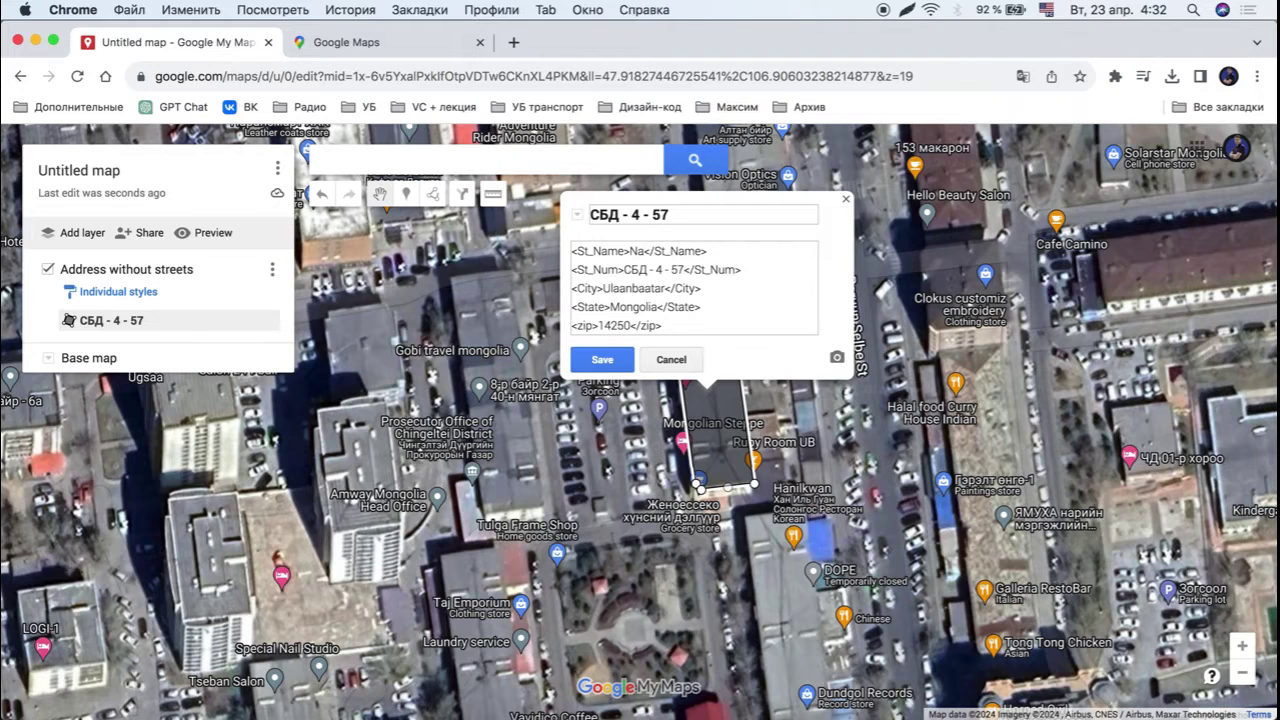
pyautogui.write('me of build')
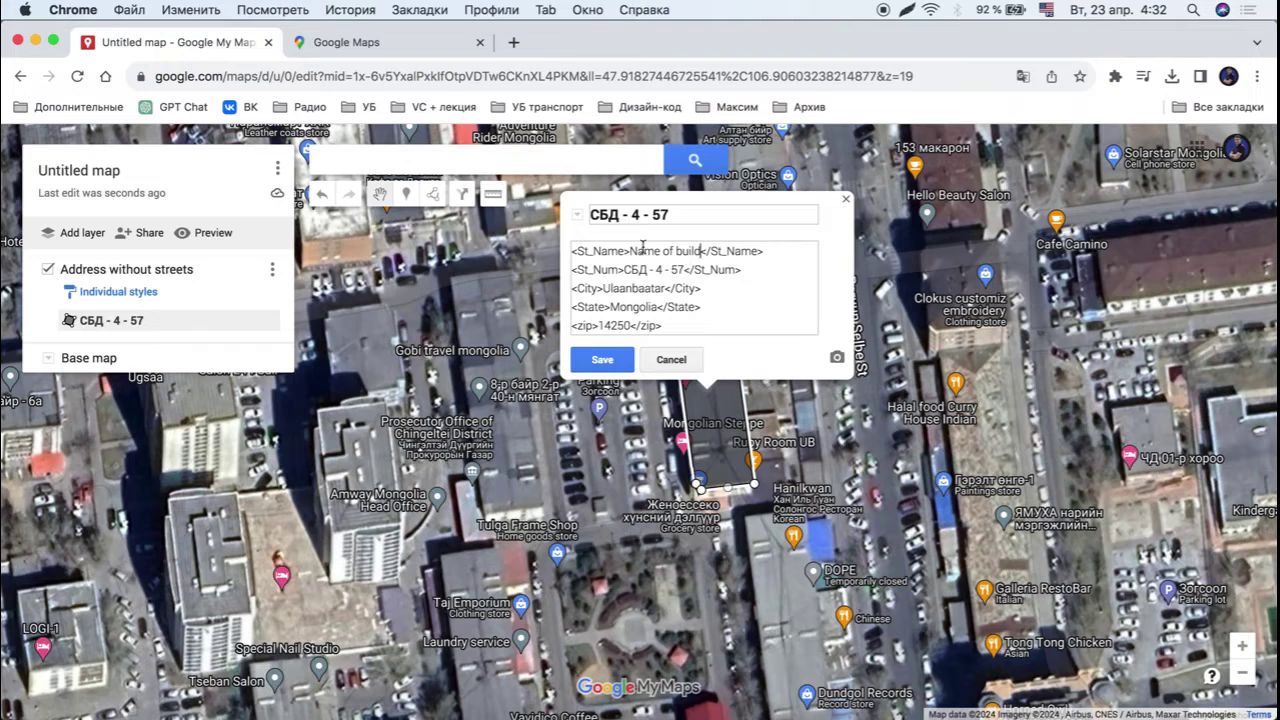
# - Copy "Name of build" into the polygon's St_Num tag and title, and save the changes
pyautogui.moveTo(630, 251); pyautogui.dragTo(703, 251)
pyautogui.moveTo(624, 269); pyautogui.dragTo(686, 269)
pyautogui.hotkey('ctrl', 'v')
pyautogui.tripleClick(679, 220)
pyautogui.hotkey('ctrl', 'v')
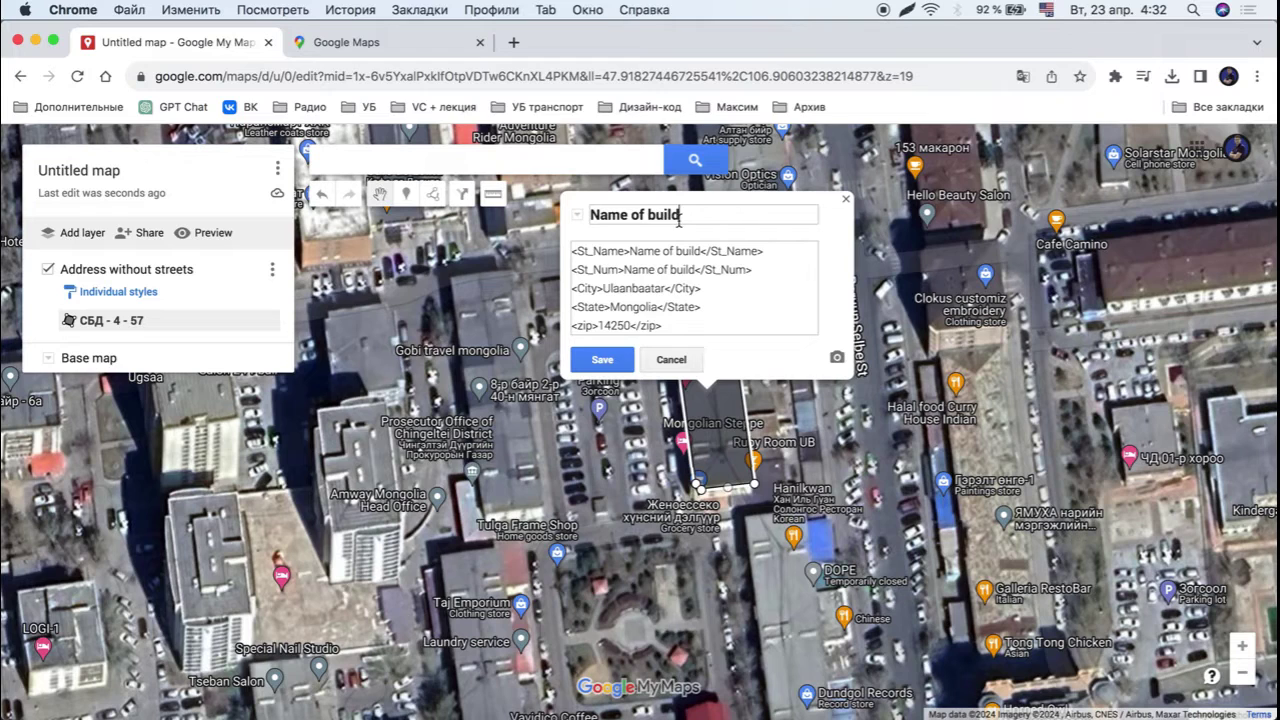
pyautogui.click(618, 362)
# - Compare the polygon's title with the building number labels in Google Maps, and return to My Maps
pyautogui.tripleClick(606, 216)
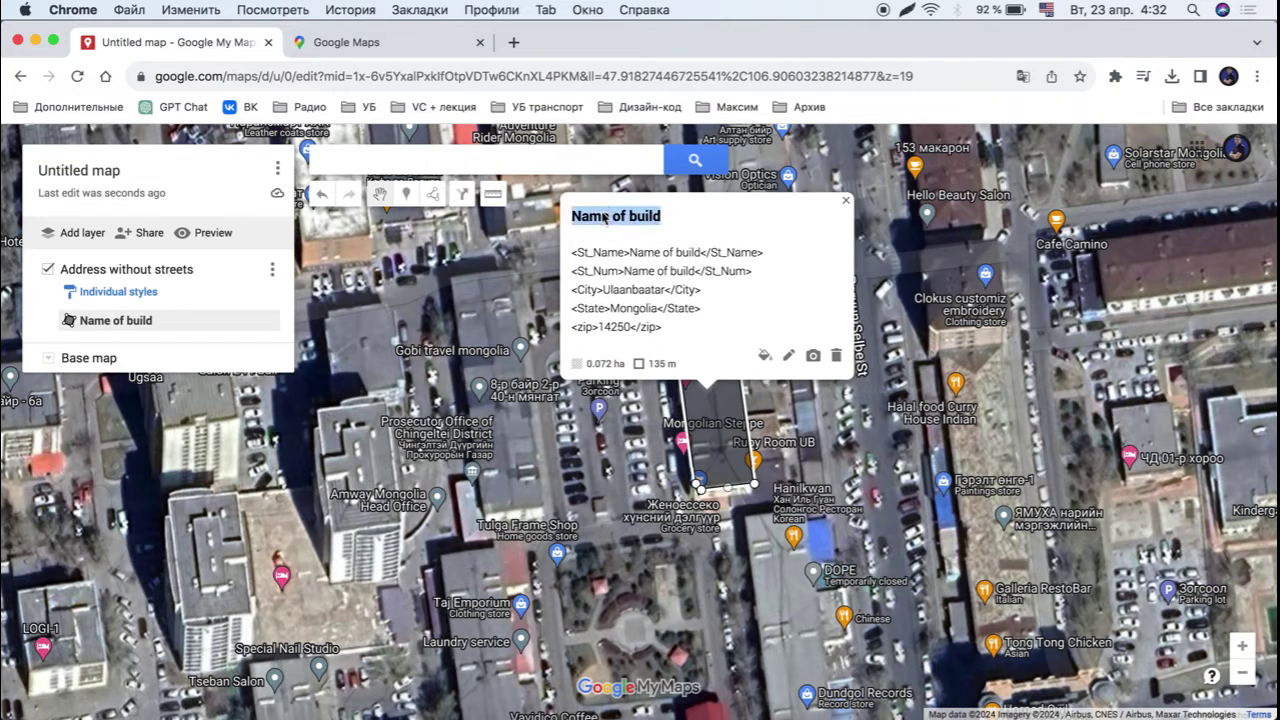
pyautogui.click(412, 50)
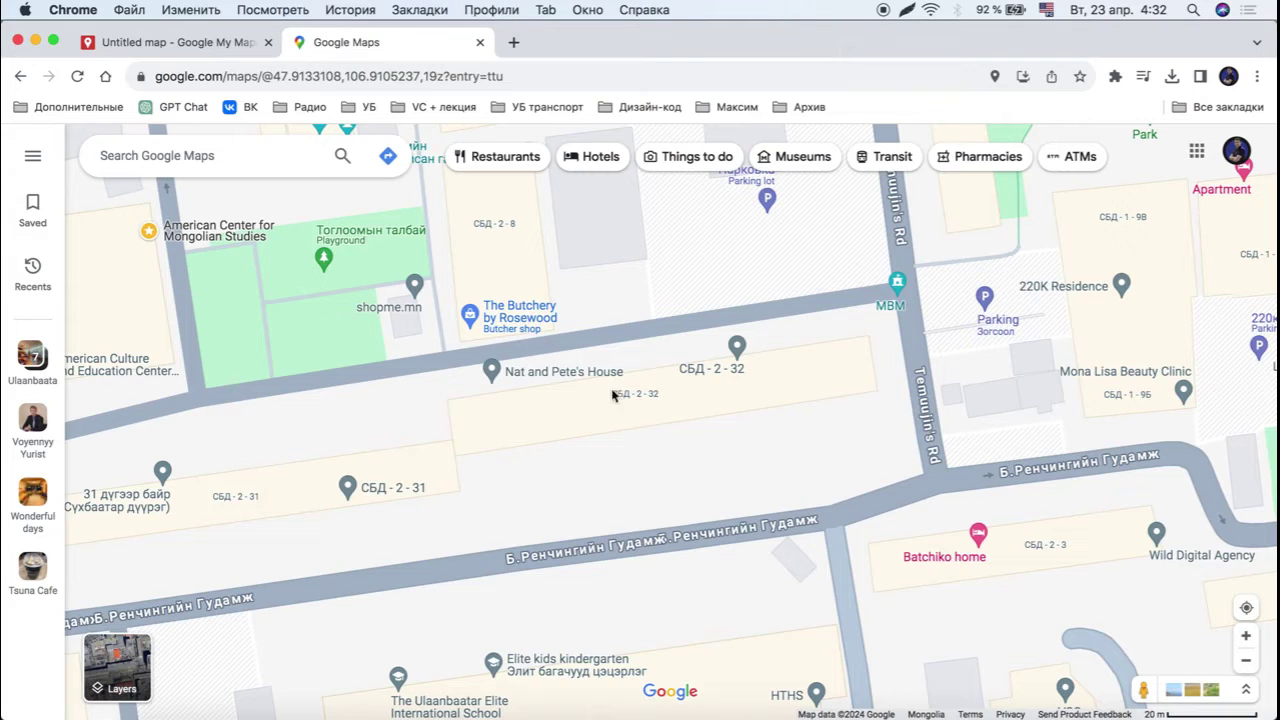
pyautogui.click(195, 46)
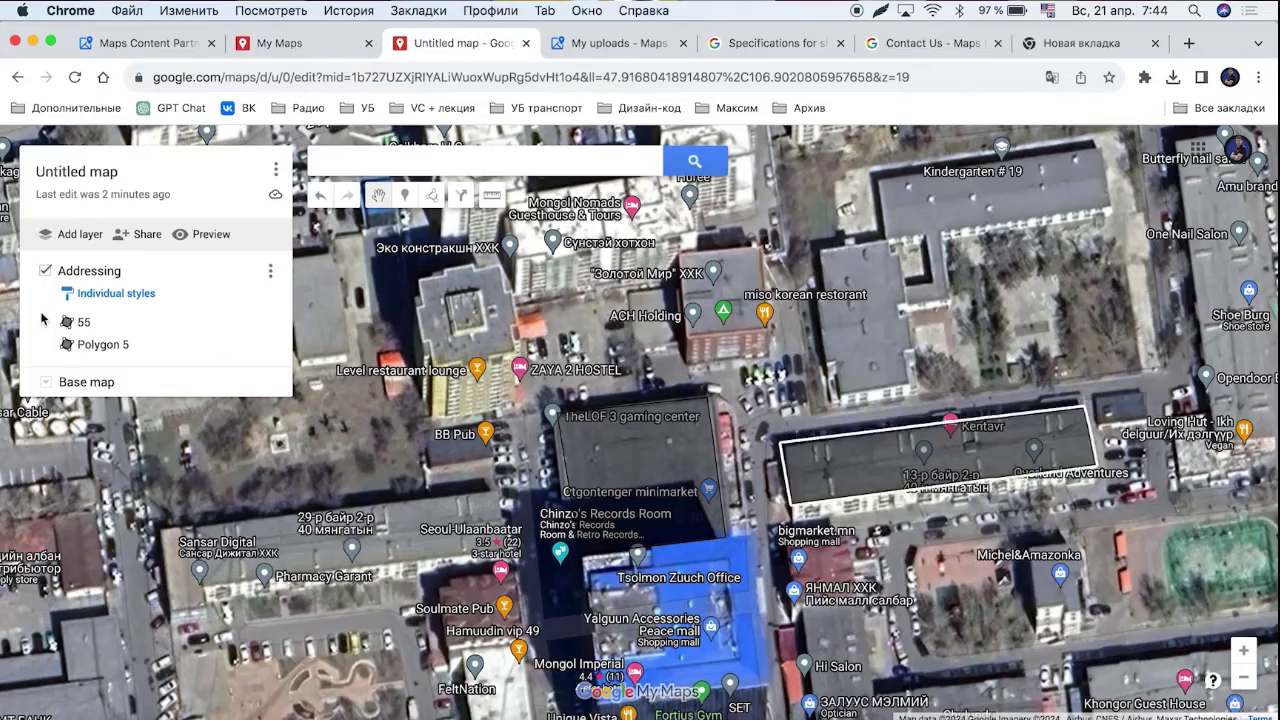
# - Delete both building polygons from the Addressing layer
pyautogui.click(635, 445)
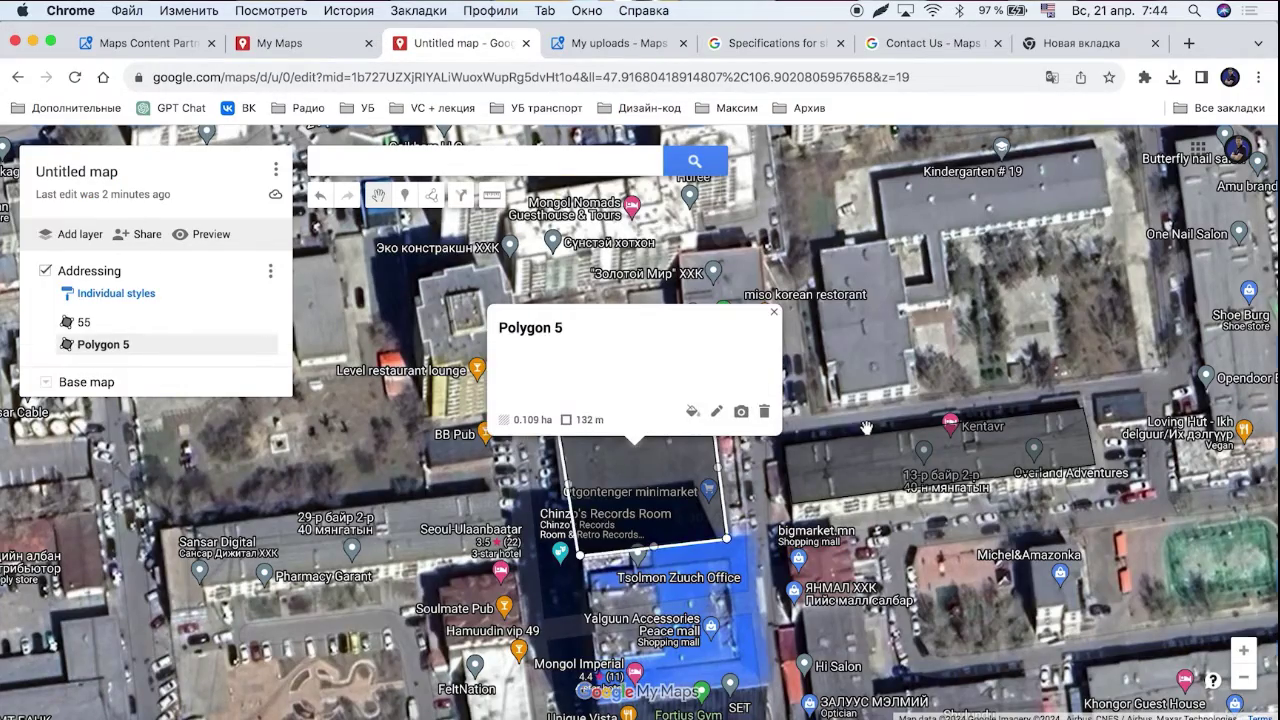
pyautogui.press('Delete')
pyautogui.click(905, 470)
pyautogui.press('Delete')
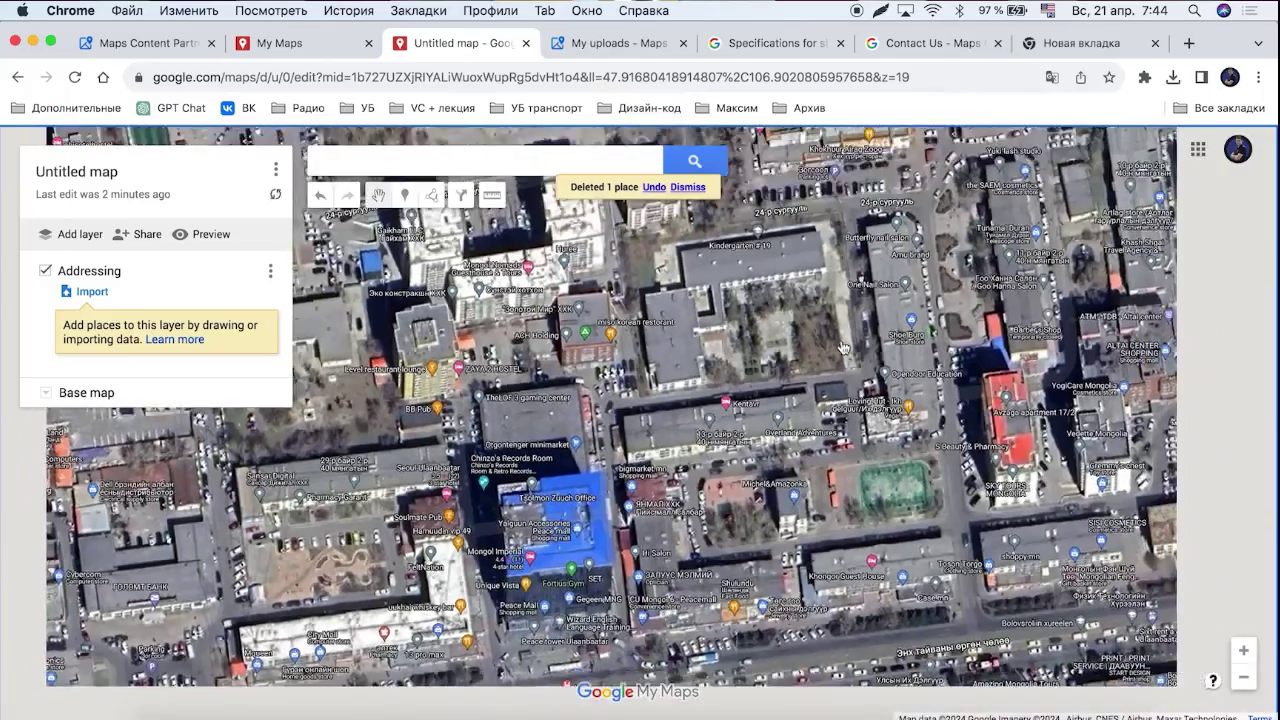
# - Draw a line about 192 m long from Peace Avenue north past the blue-roofed building, turning east along the side street
pyautogui.scroll(-2, 360, 376)
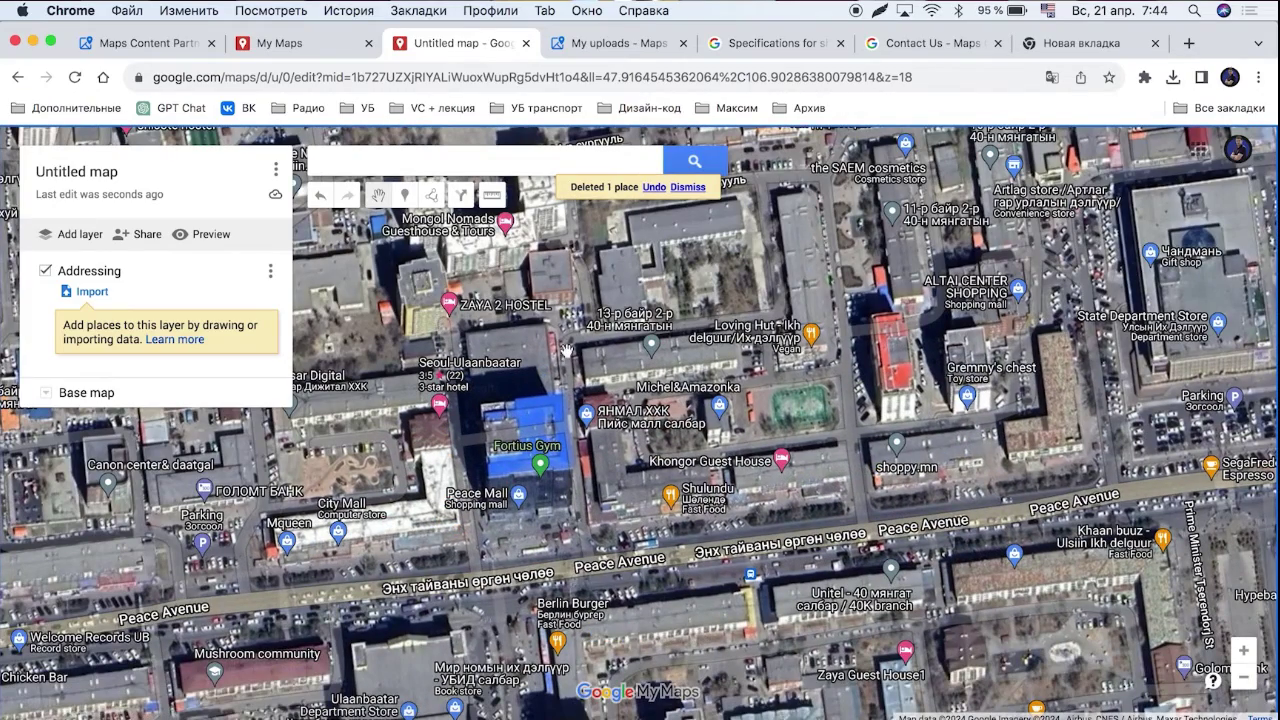
pyautogui.click(432, 194)
pyautogui.click(480, 227)
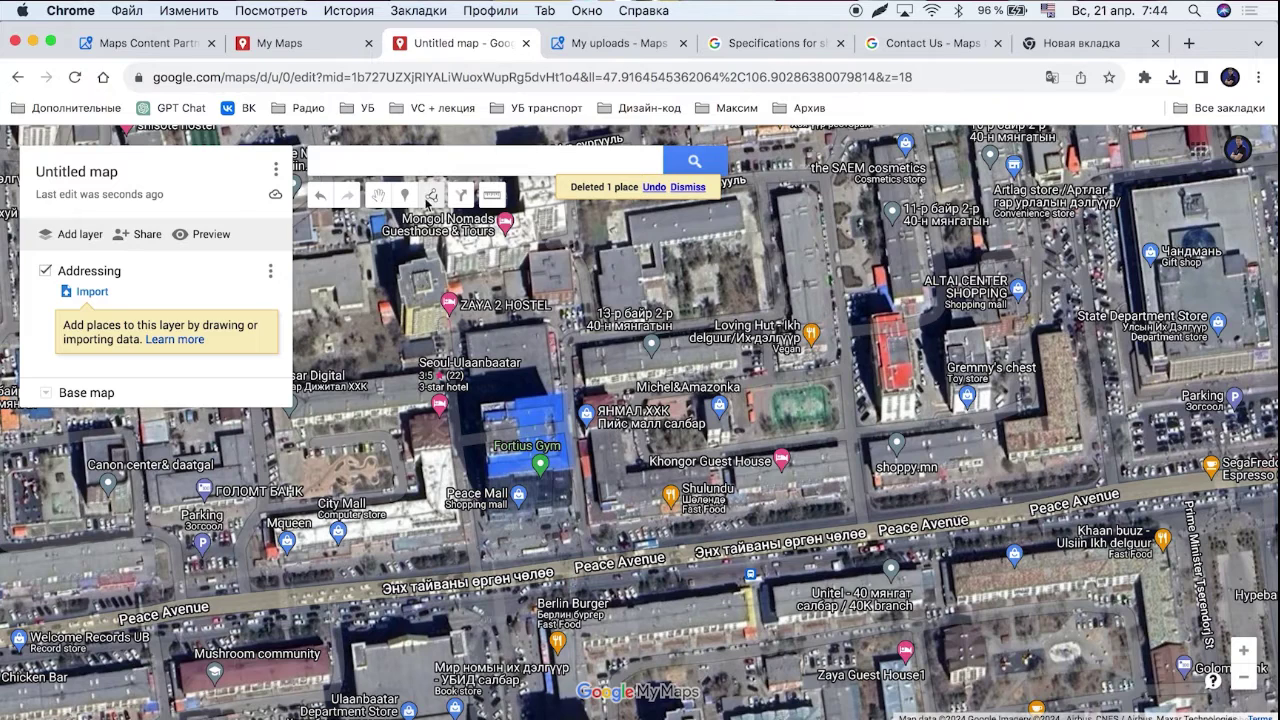
pyautogui.click(433, 197)
pyautogui.click(482, 224)
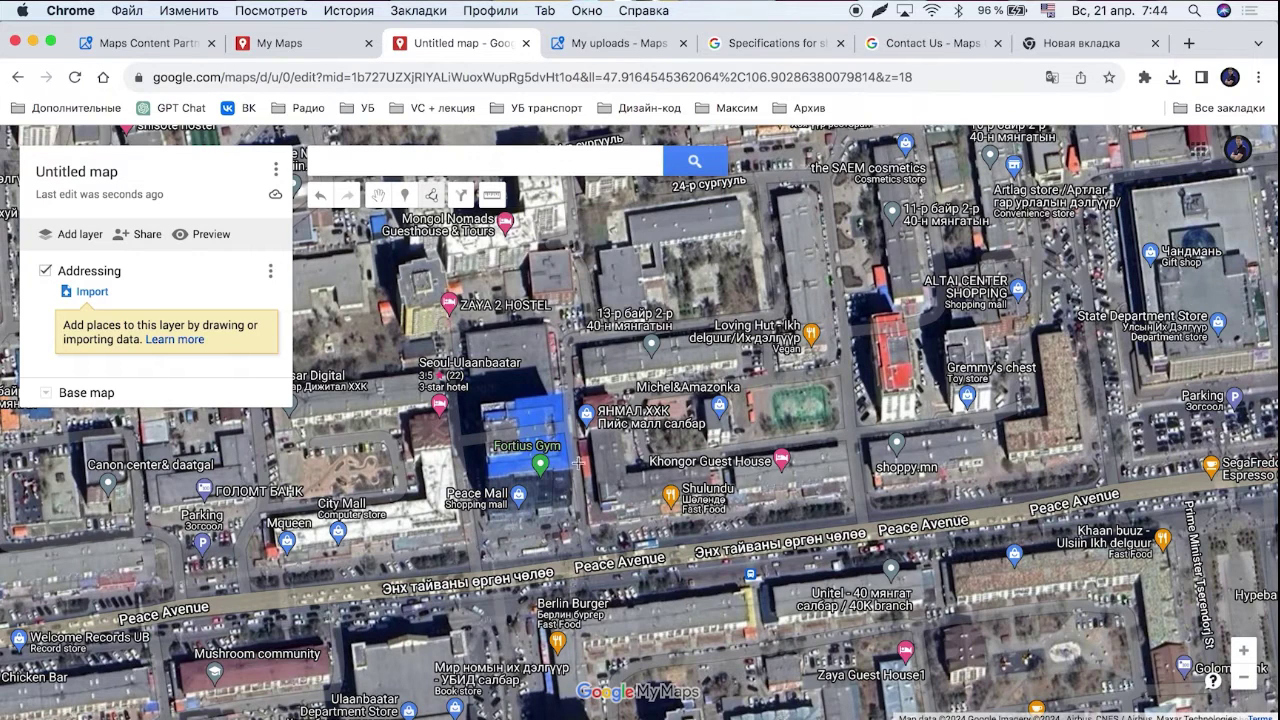
pyautogui.click(591, 556)
pyautogui.click(569, 399)
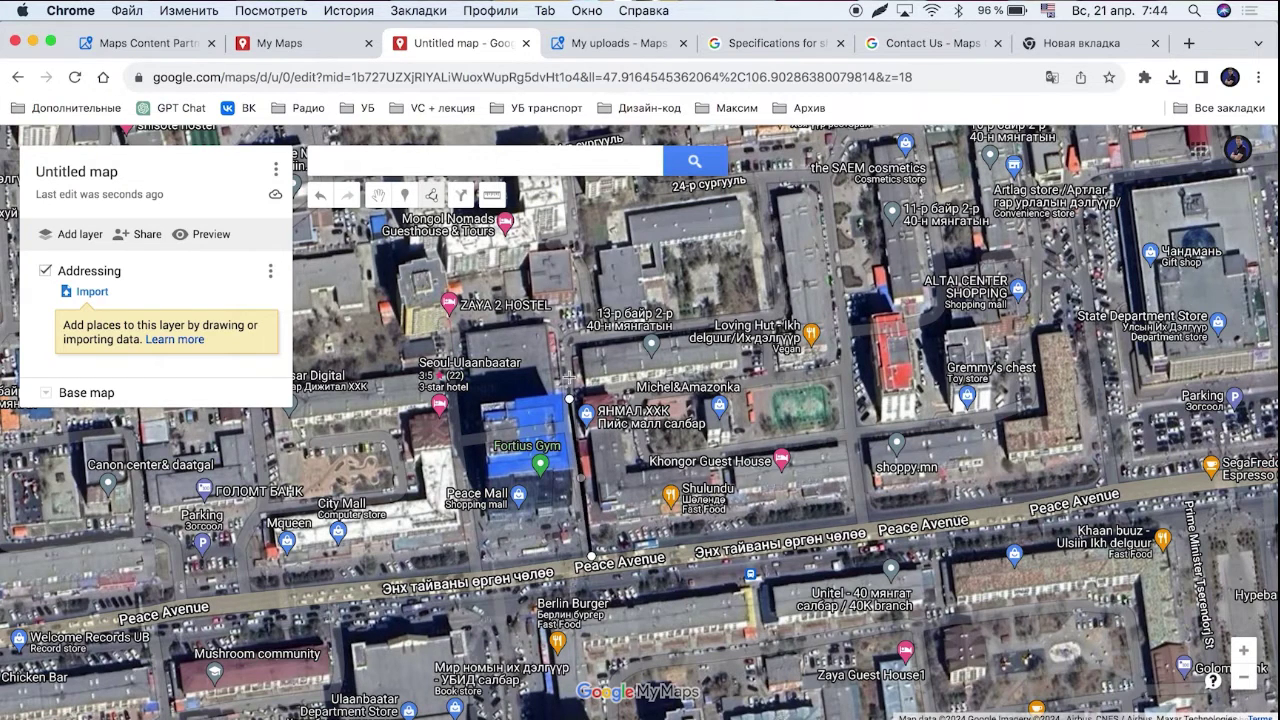
pyautogui.click(566, 344)
pyautogui.click(598, 334)
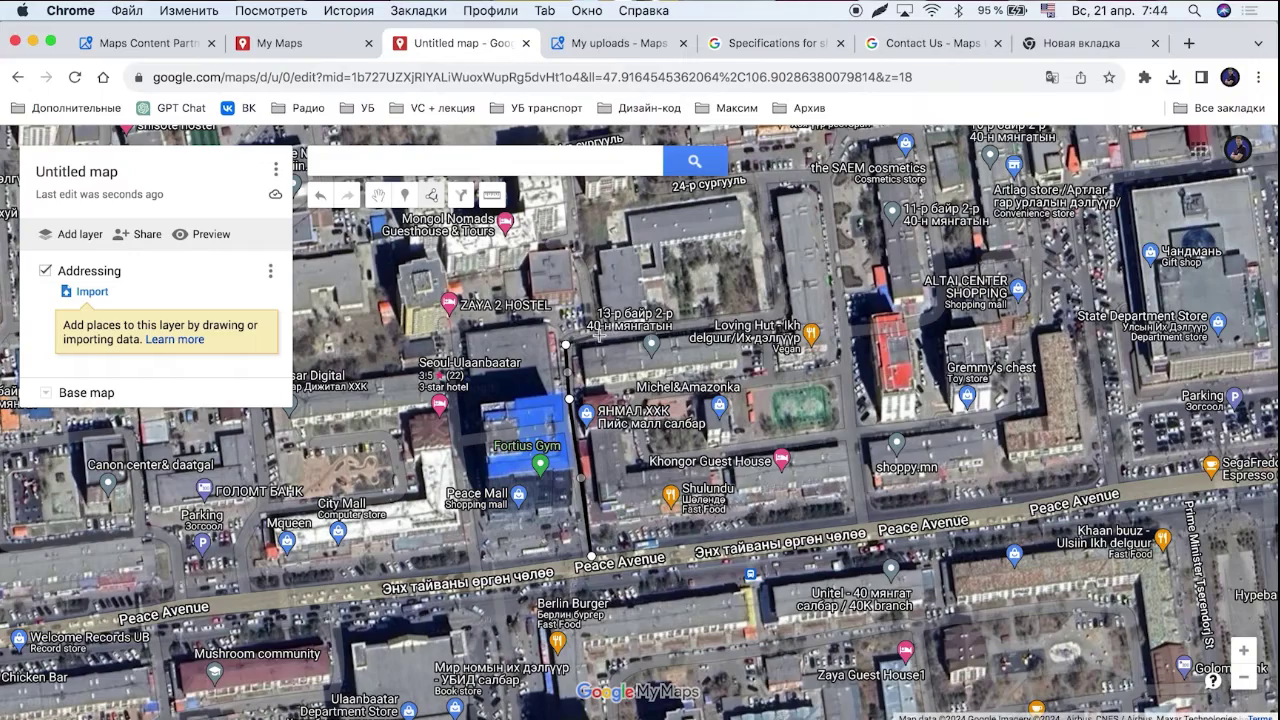
pyautogui.doubleClick(776, 317)
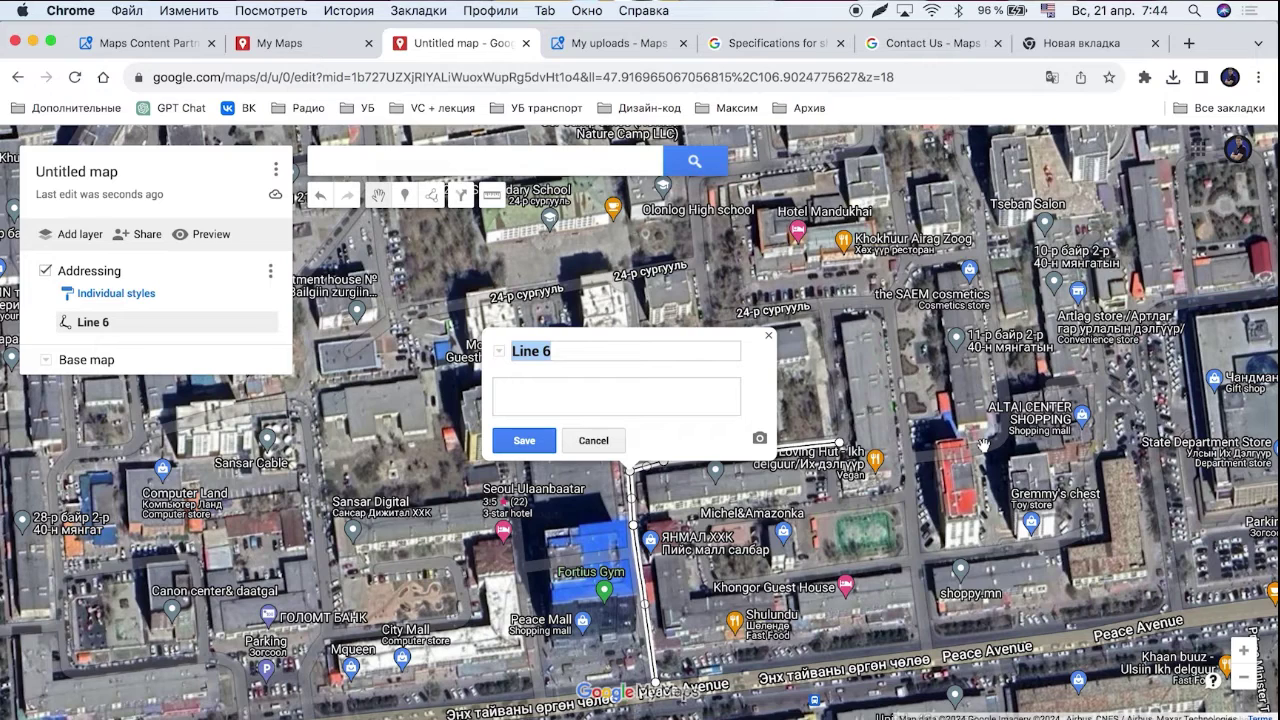
# - Name the new line "Main street" and save it
pyautogui.tripleClick(568, 350)
pyautogui.write('Main s')
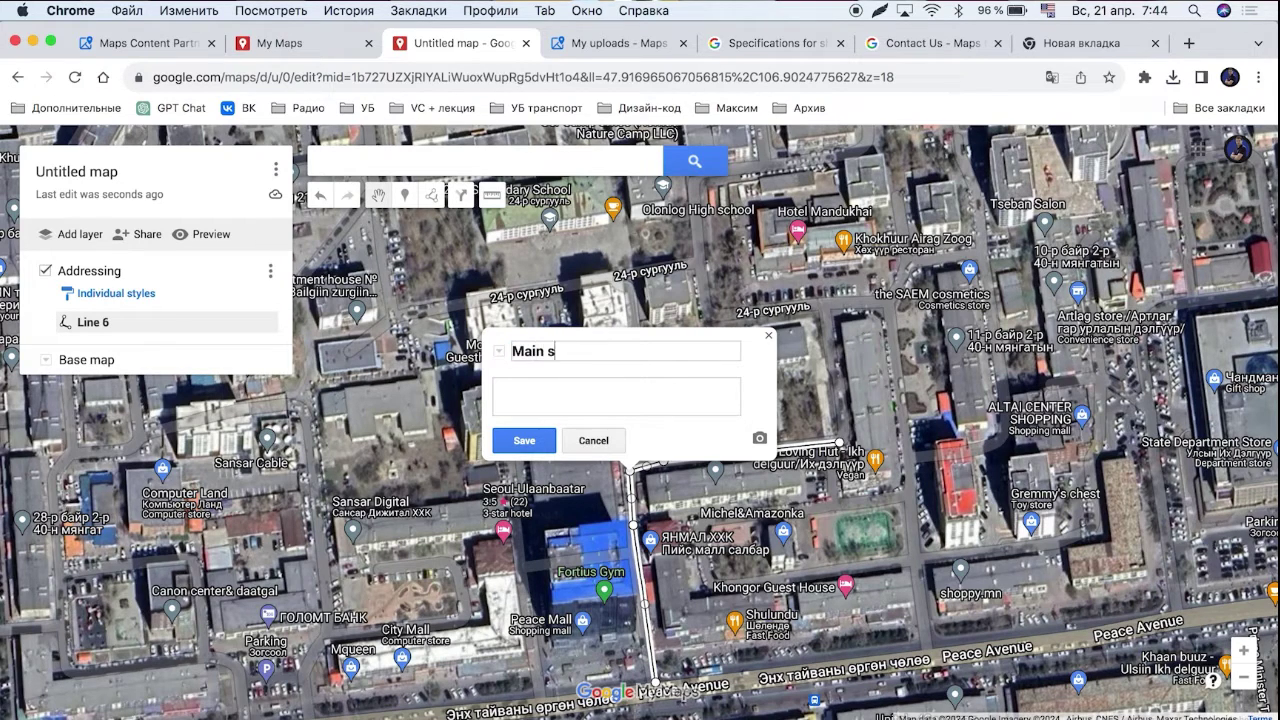
pyautogui.write('treet')
pyautogui.press('Return')
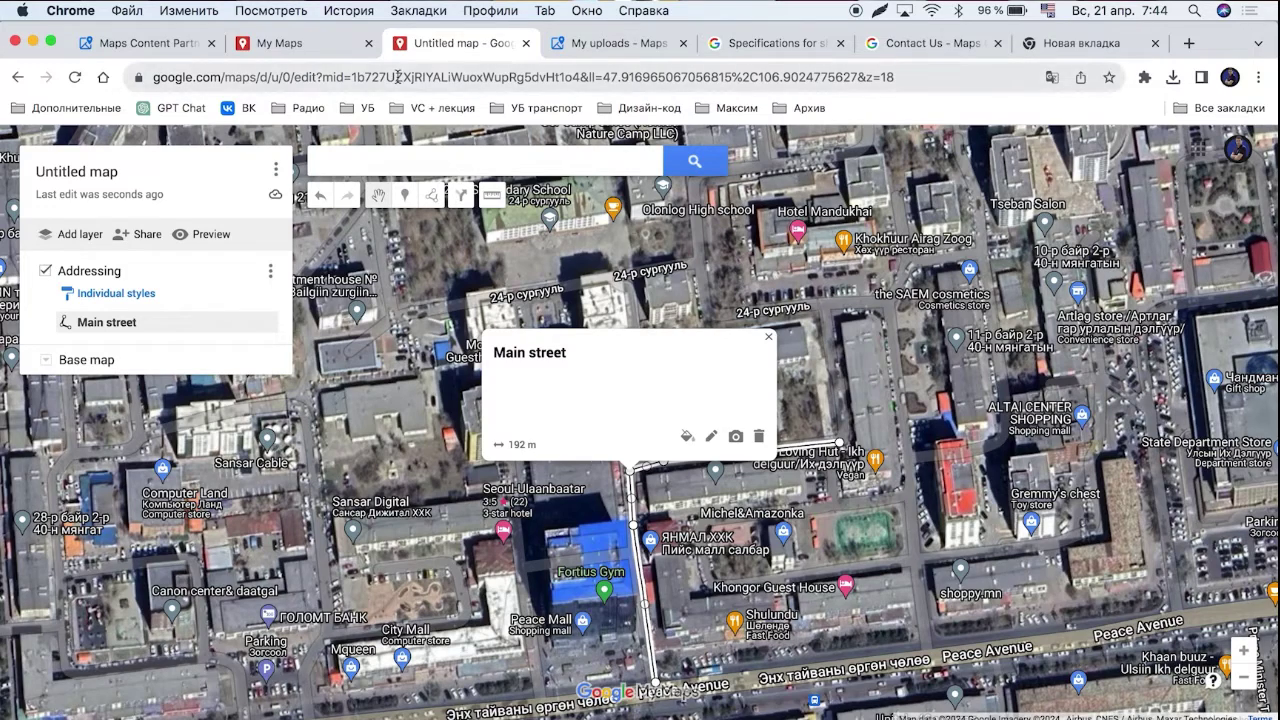
# - Rename the Addressing layer as "Streets"
pyautogui.click(85, 271)
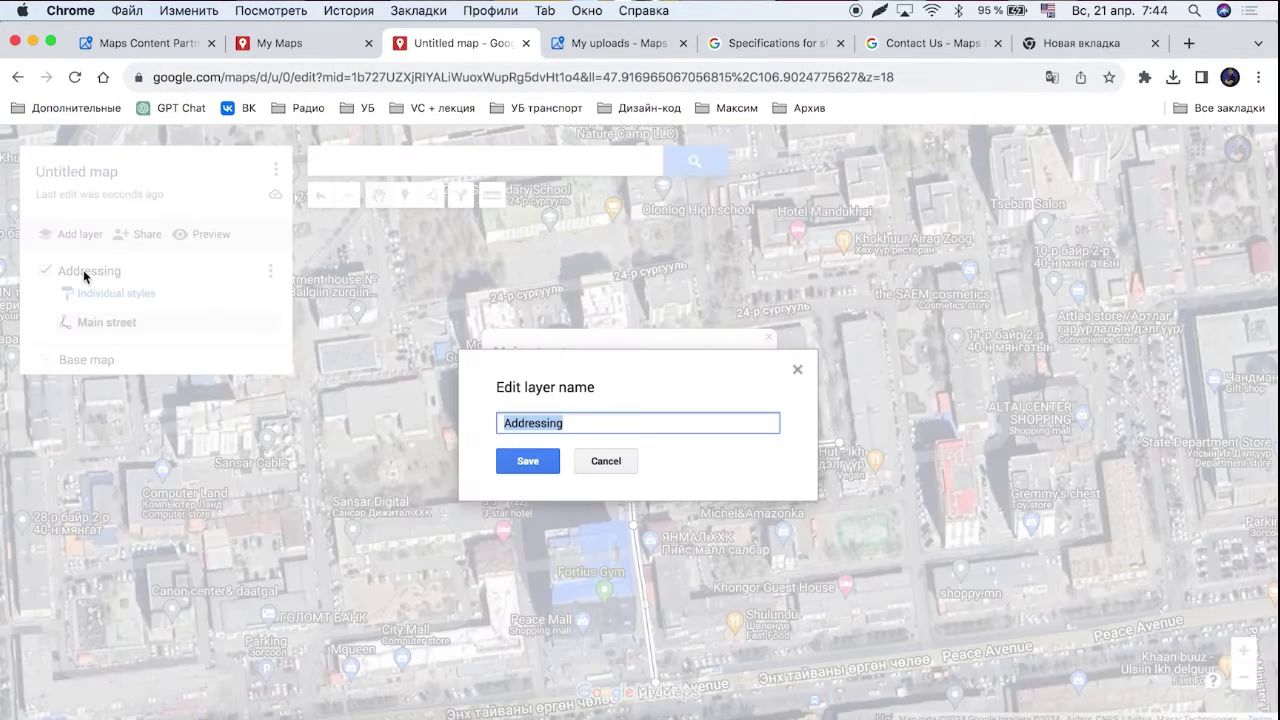
pyautogui.write('sT')
pyautogui.press('BackSpace')
pyautogui.write('Streets')
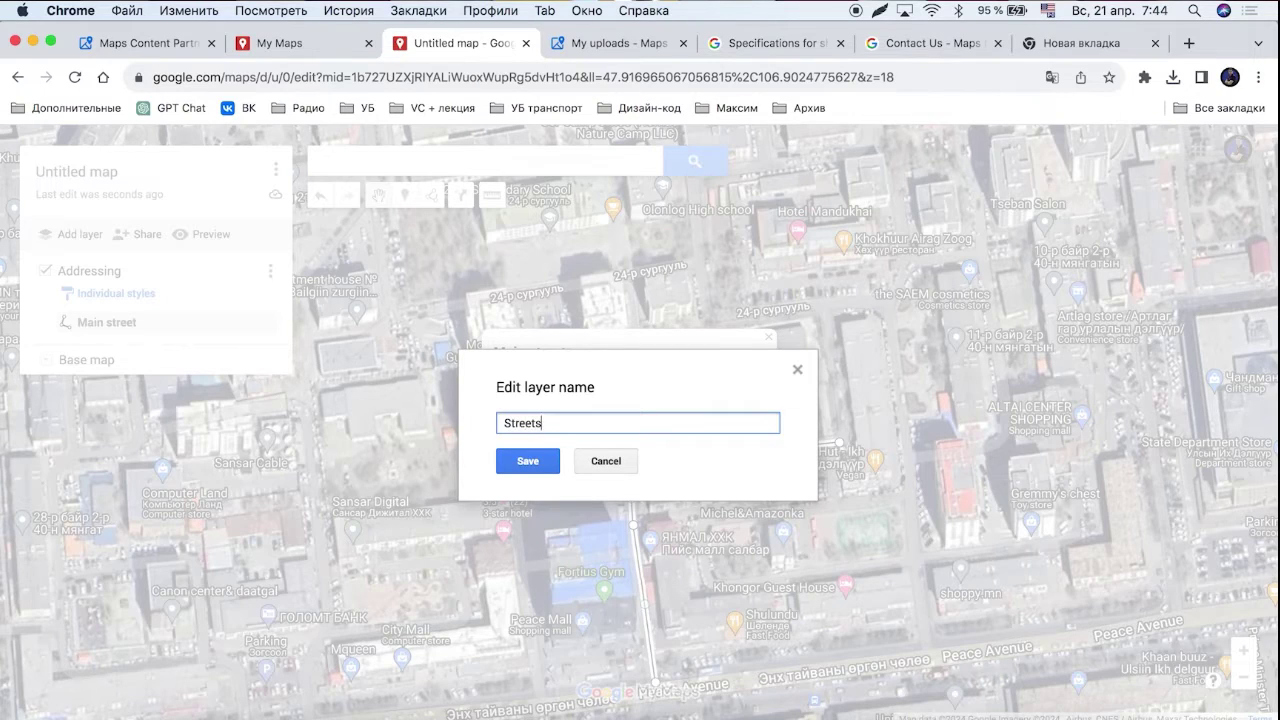
pyautogui.press('Return')
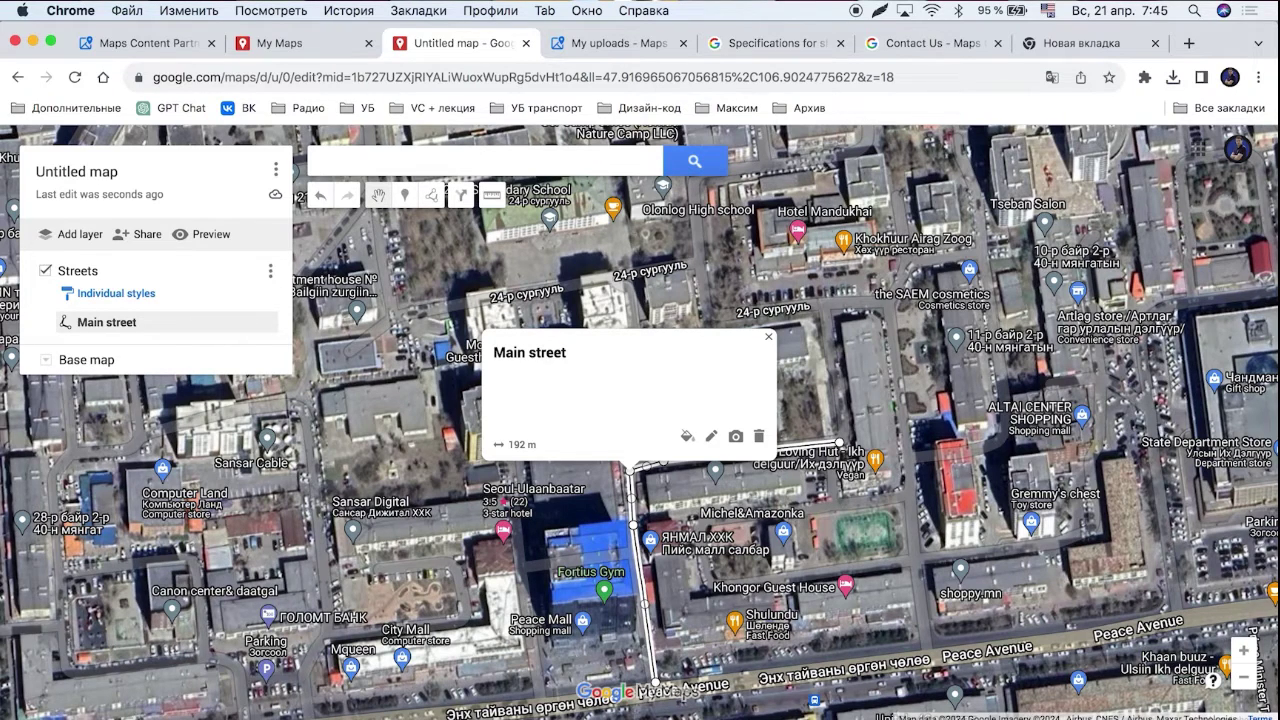
# - Export the Streets layer as a KML file and download it
pyautogui.click(270, 271)
pyautogui.moveTo(218, 442)
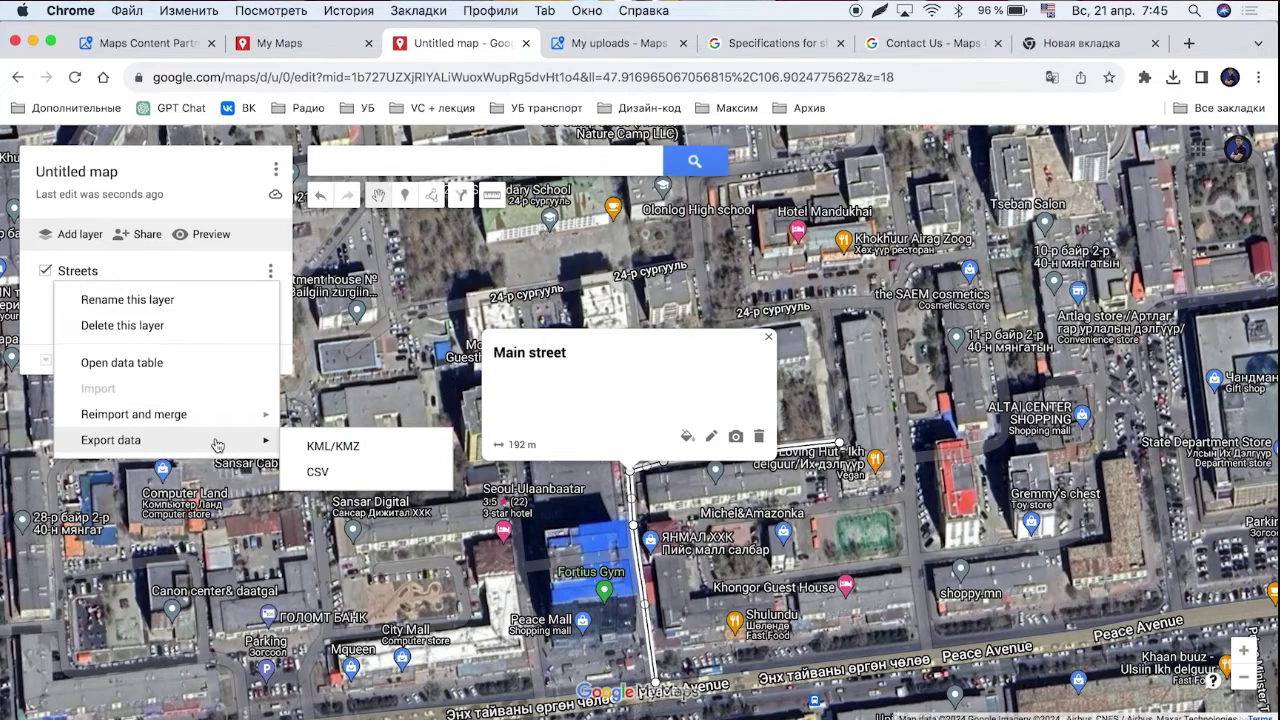
pyautogui.click(405, 447)
pyautogui.click(461, 445)
pyautogui.click(466, 473)
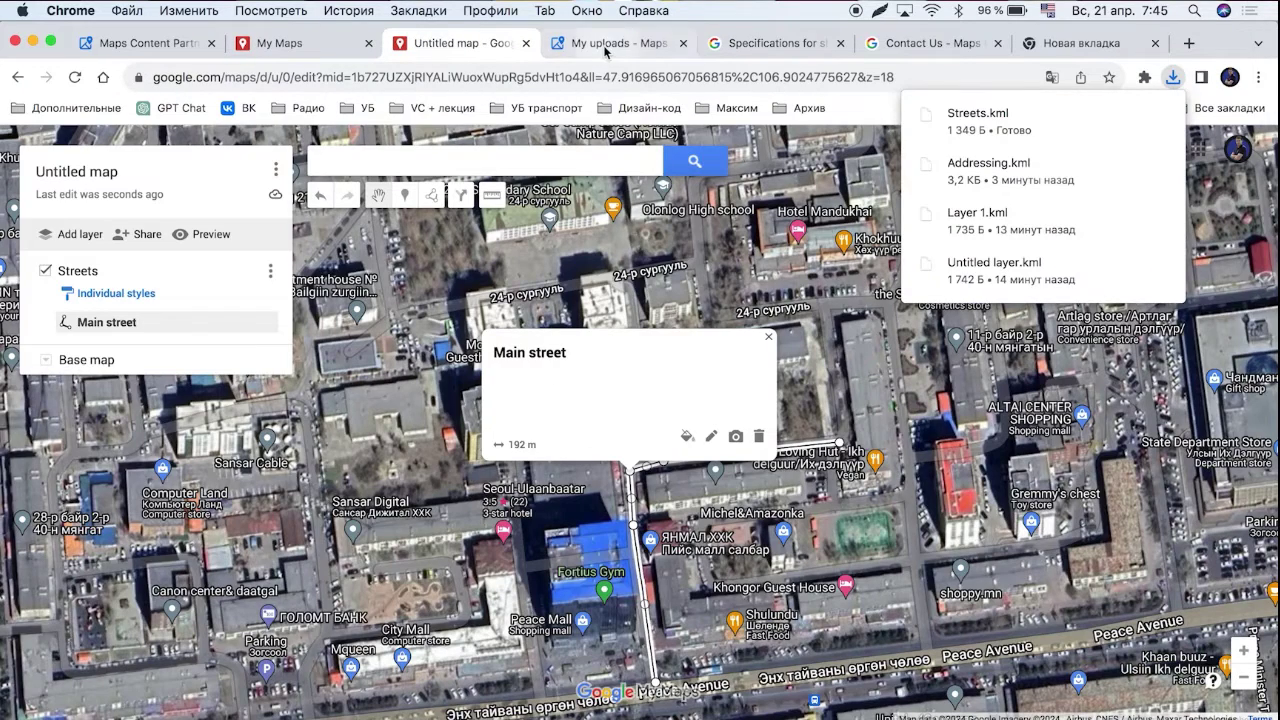
# - Start a new upload in Maps Content Partners and name it "Streets 1"
pyautogui.click(605, 48)
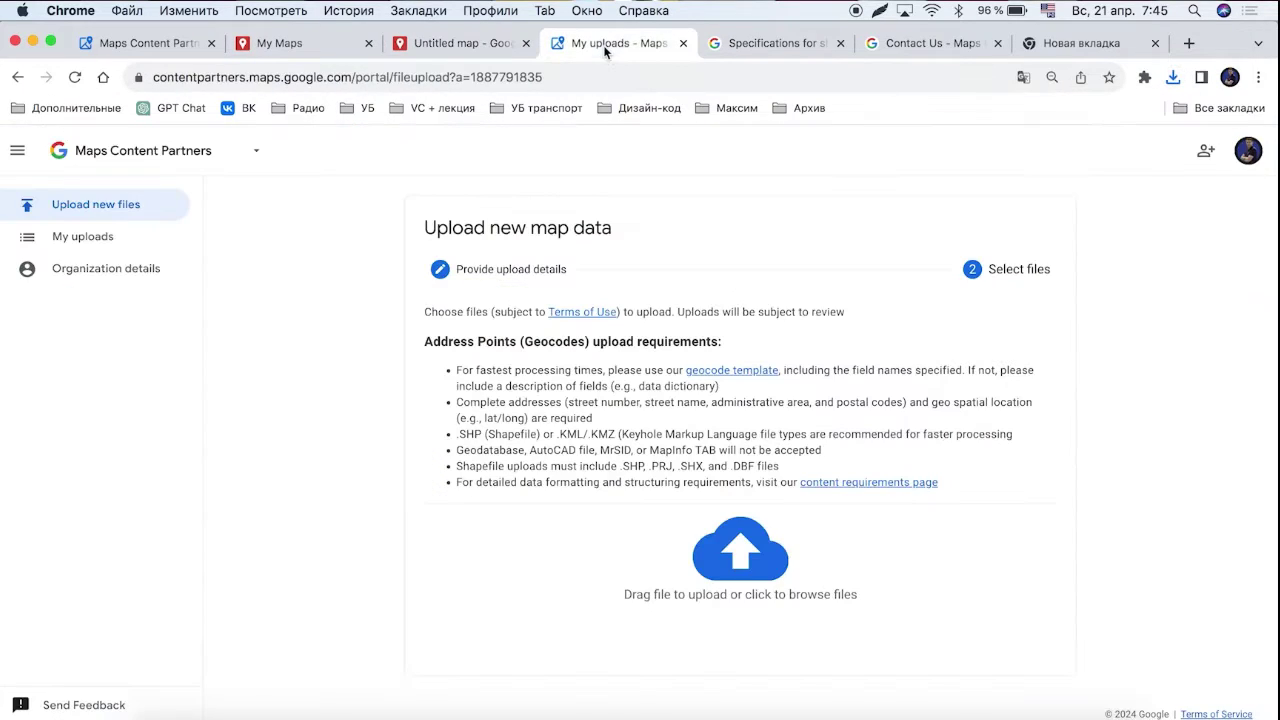
pyautogui.click(100, 236)
pyautogui.click(111, 207)
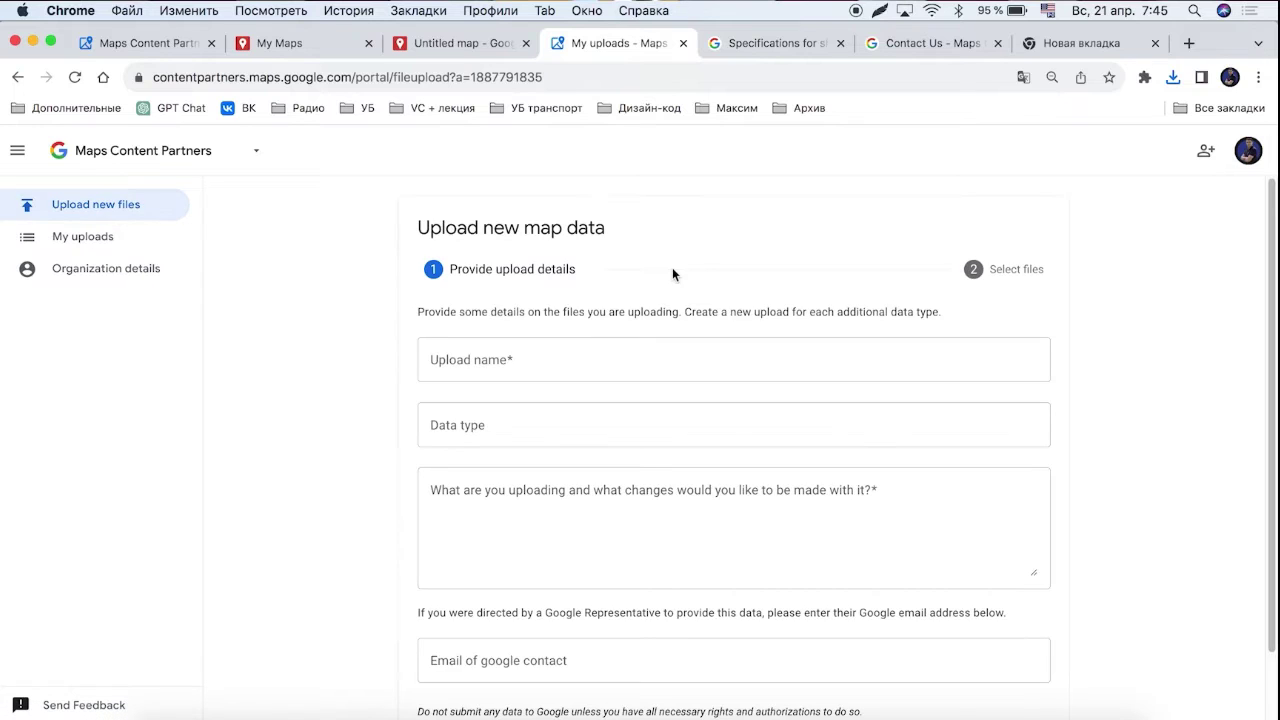
pyautogui.click(520, 360)
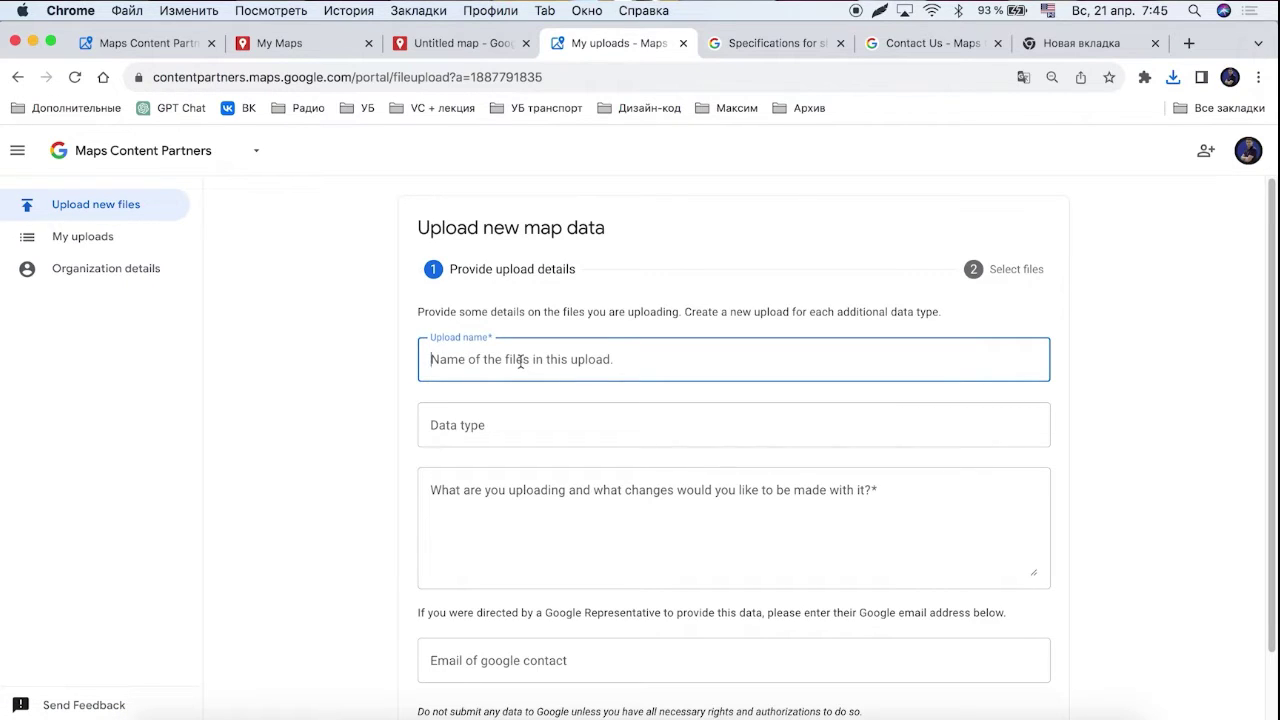
pyautogui.write('S')
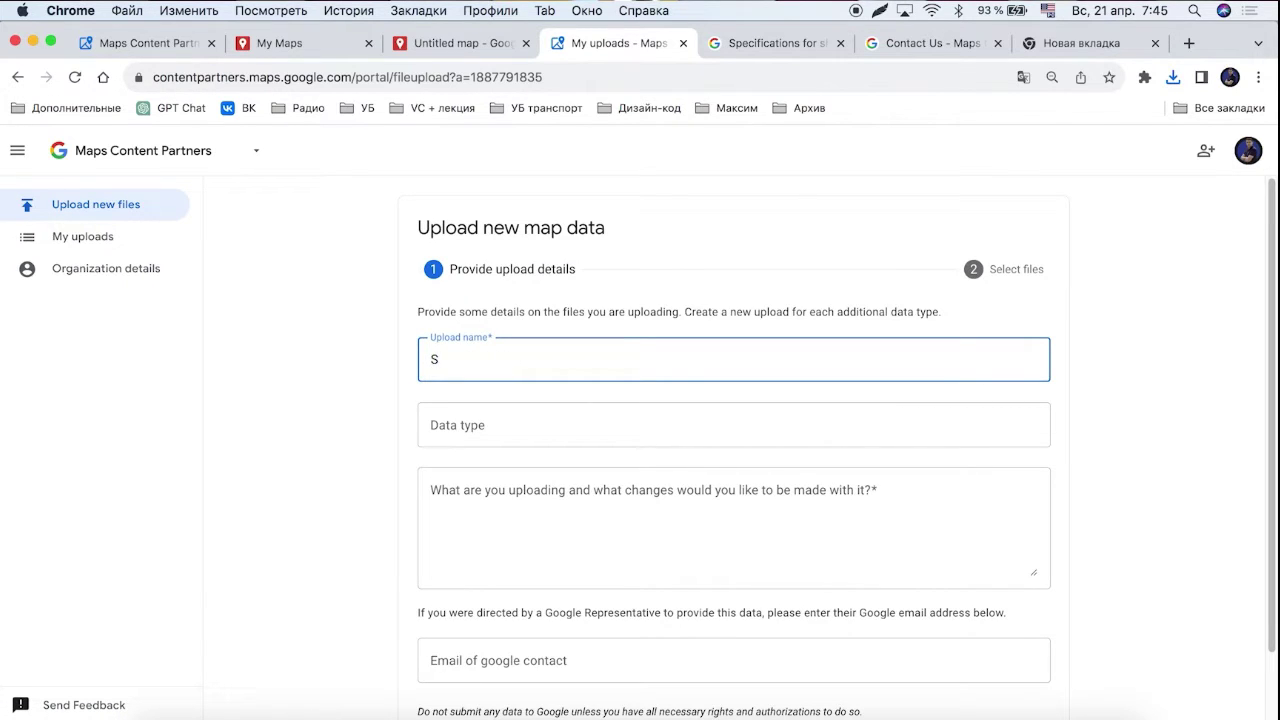
pyautogui.write('terr')
pyautogui.press('BackSpace')
pyautogui.press('BackSpace')
pyautogui.write('reets 1')
# - Set the upload's data type to Roads
pyautogui.click(470, 432)
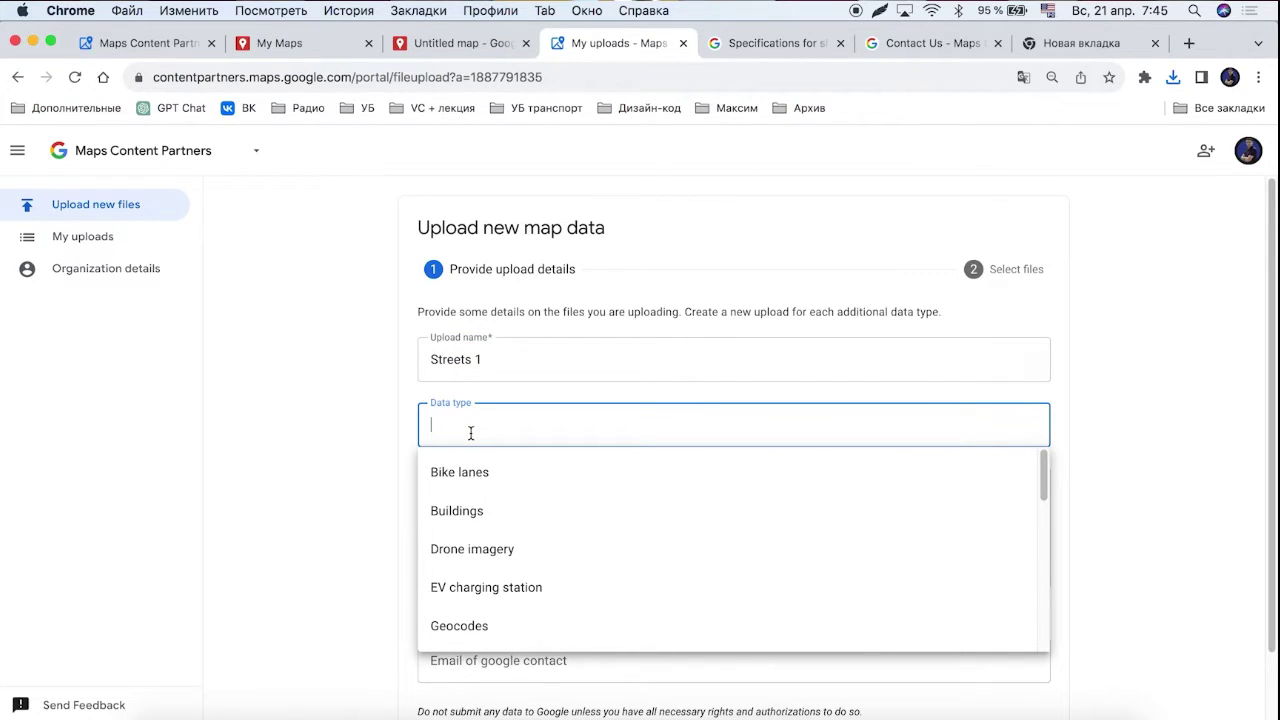
pyautogui.write('st')
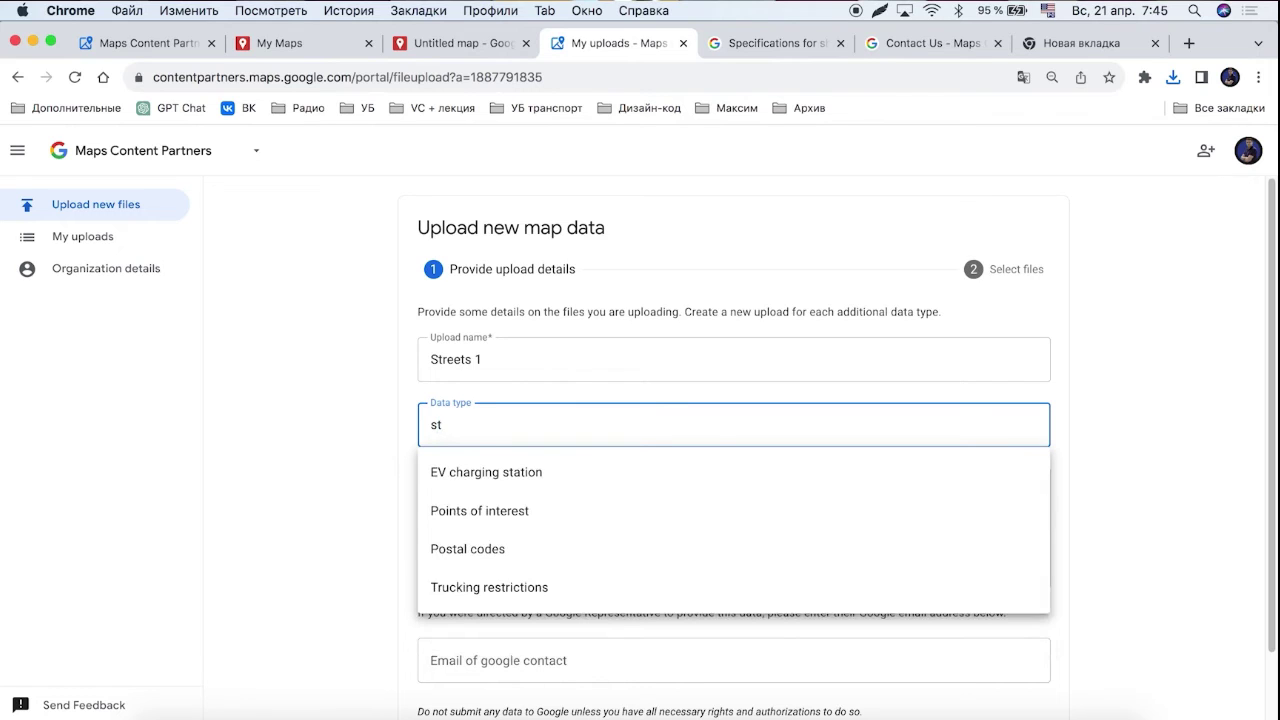
pyautogui.press('BackSpace')
pyautogui.press('BackSpace')
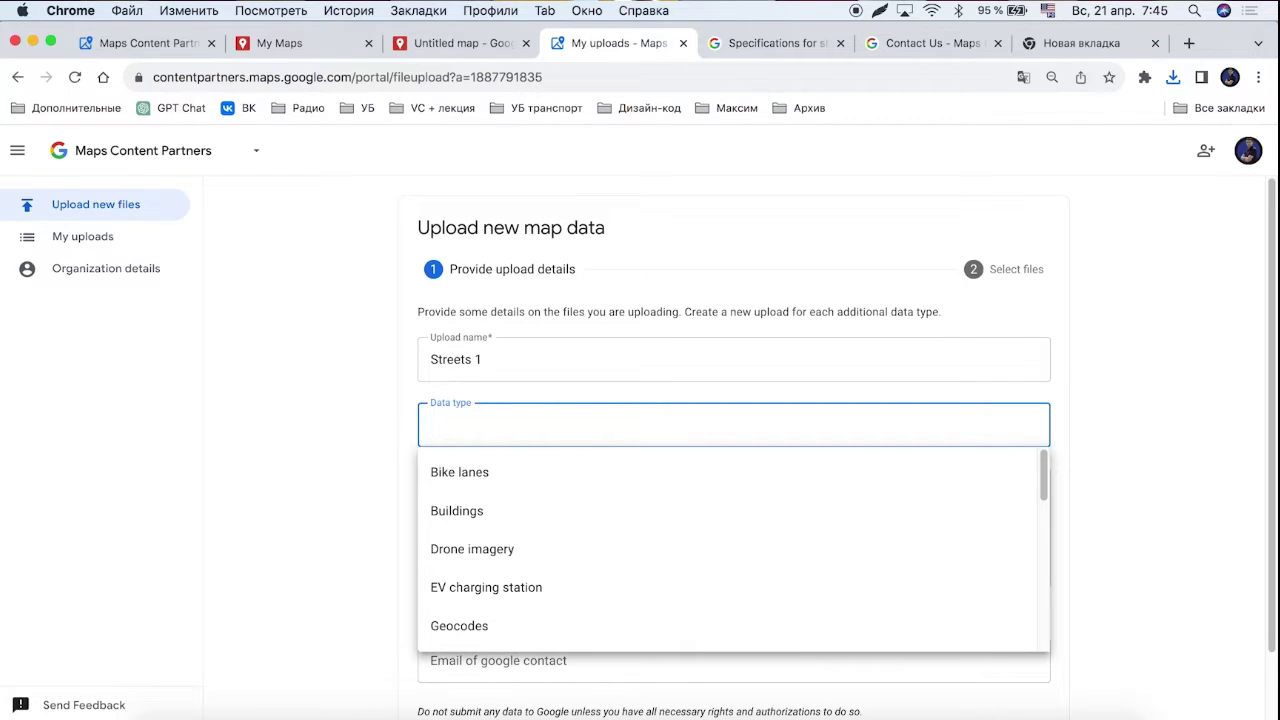
pyautogui.write('roa')
pyautogui.press('Down')
pyautogui.press('Down')
pyautogui.press('Return')
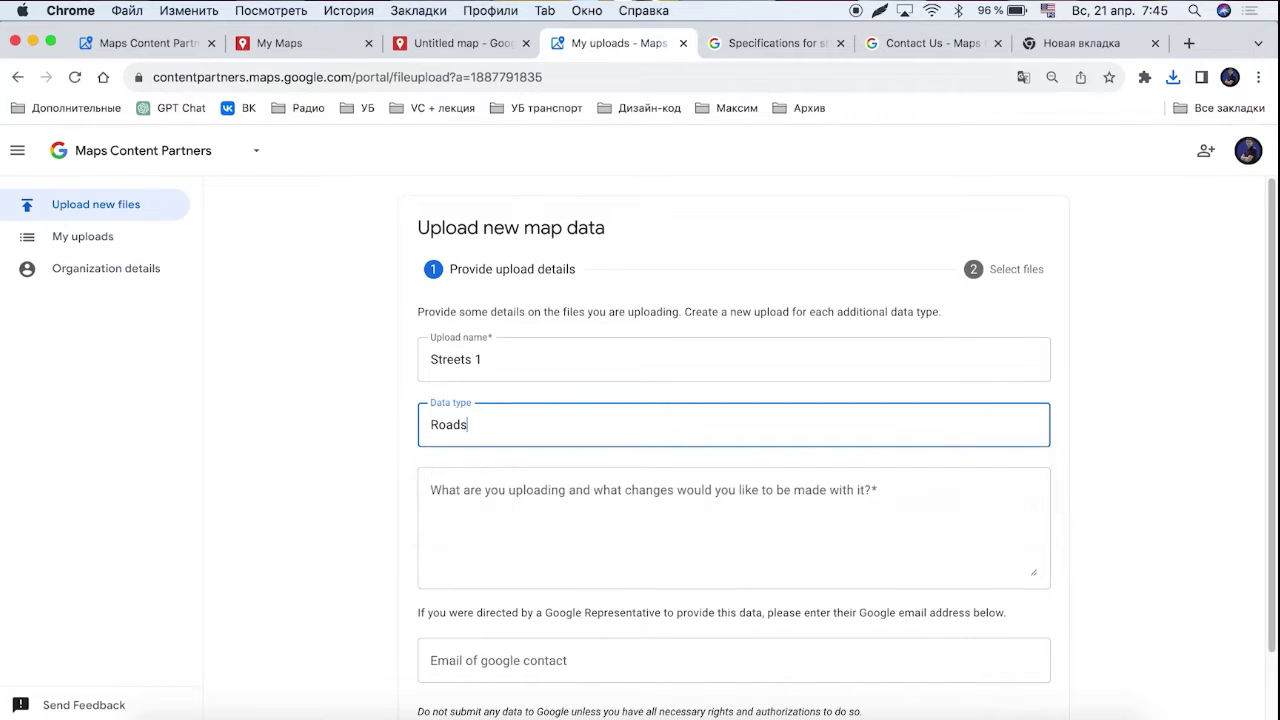
# - Enter "1" as the upload's description and proceed to browsing for the file to upload
pyautogui.click(511, 497)
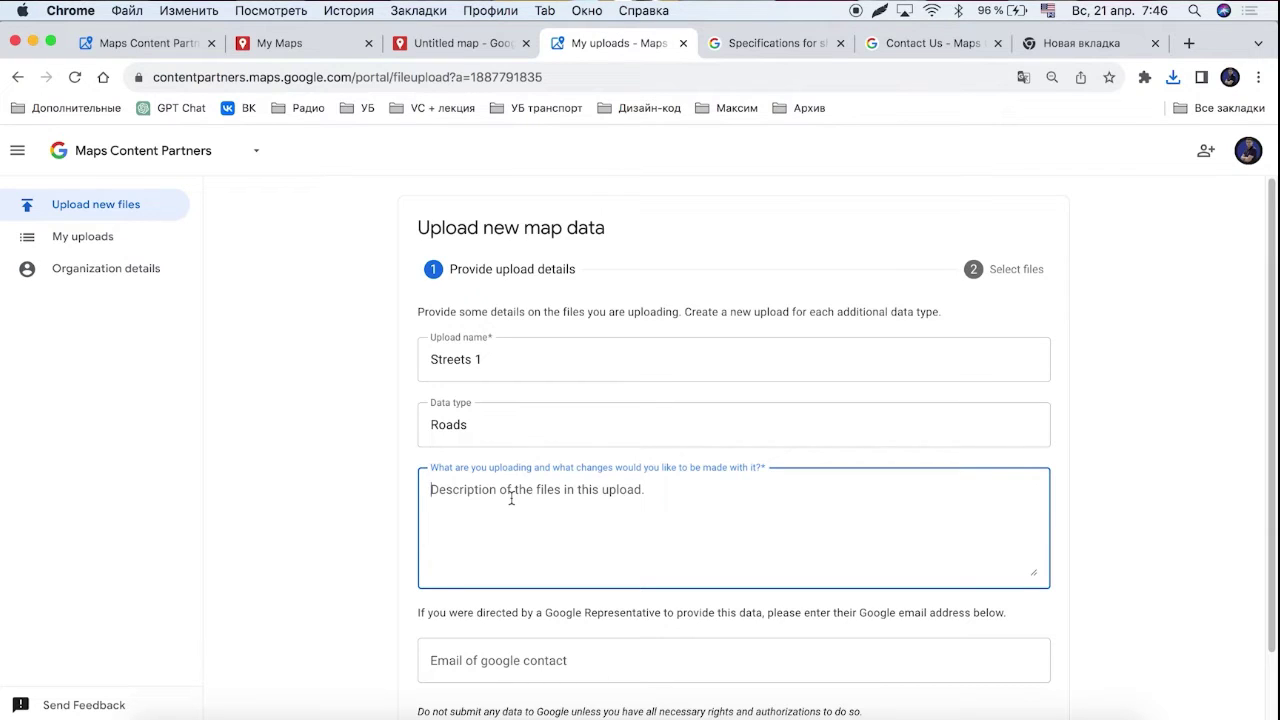
pyautogui.write('1')
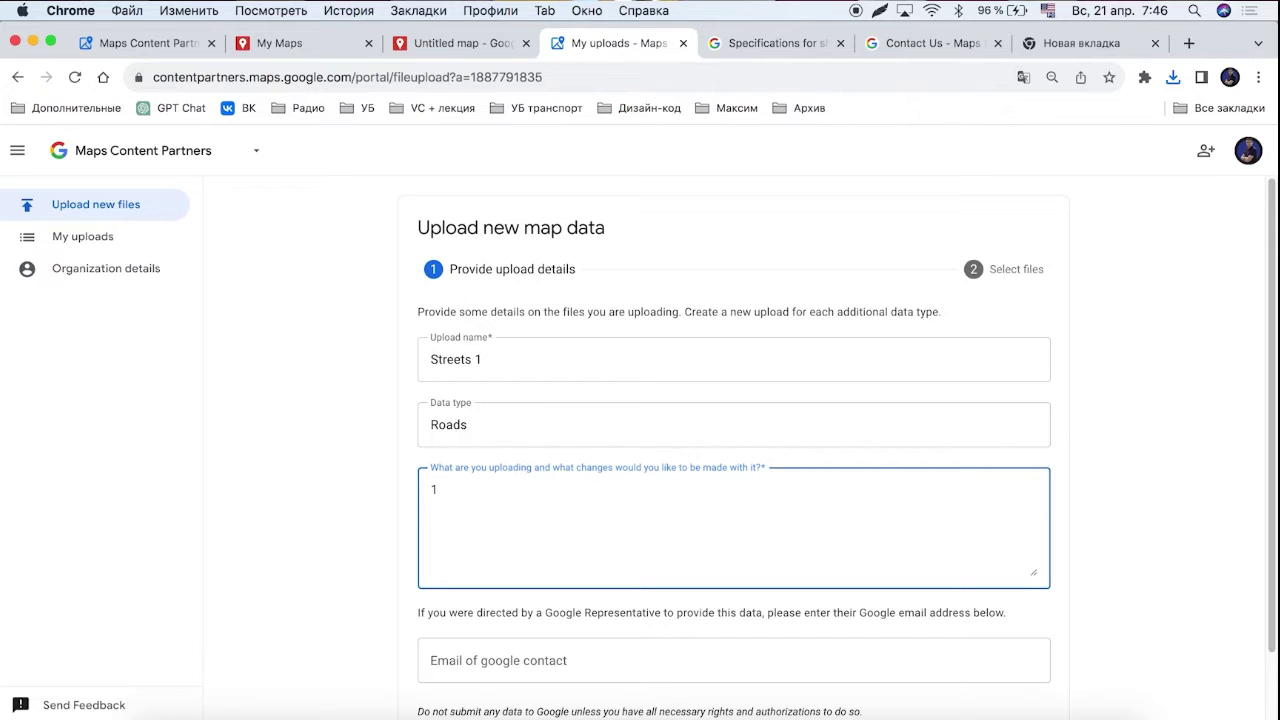
pyautogui.scroll(-2, 1037, 665)
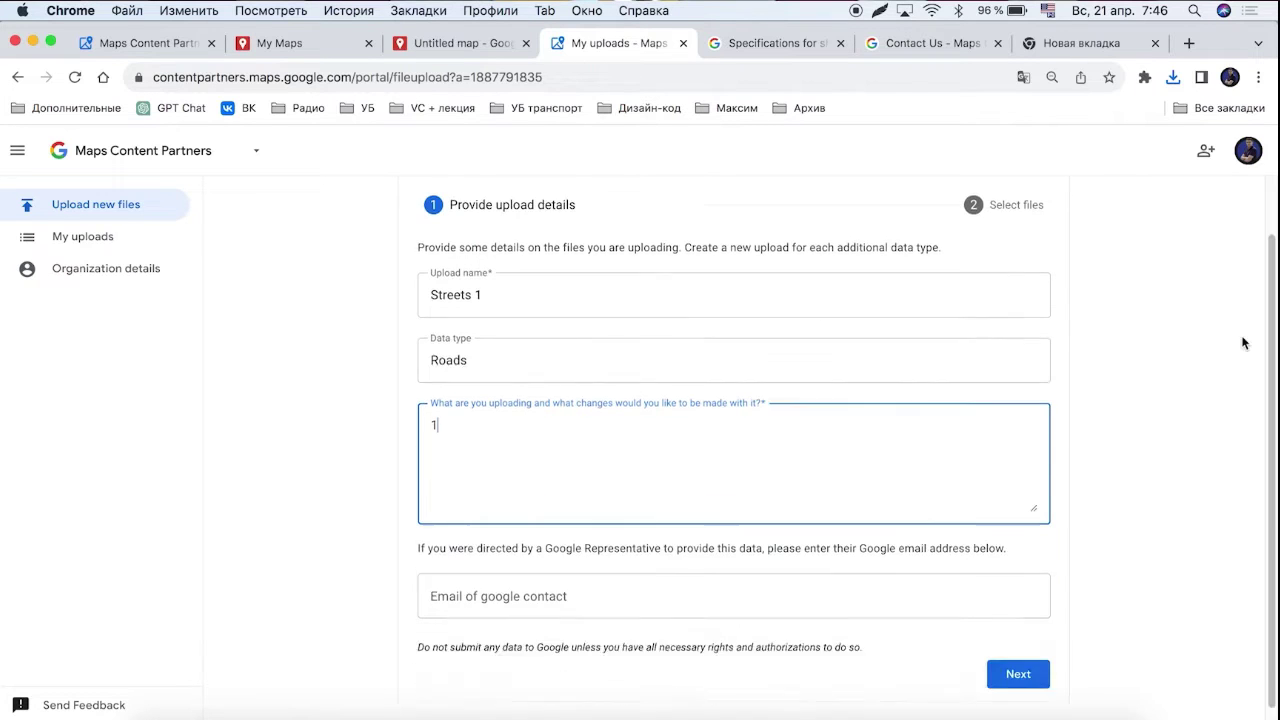
pyautogui.click(1037, 665)
pyautogui.click(718, 543)
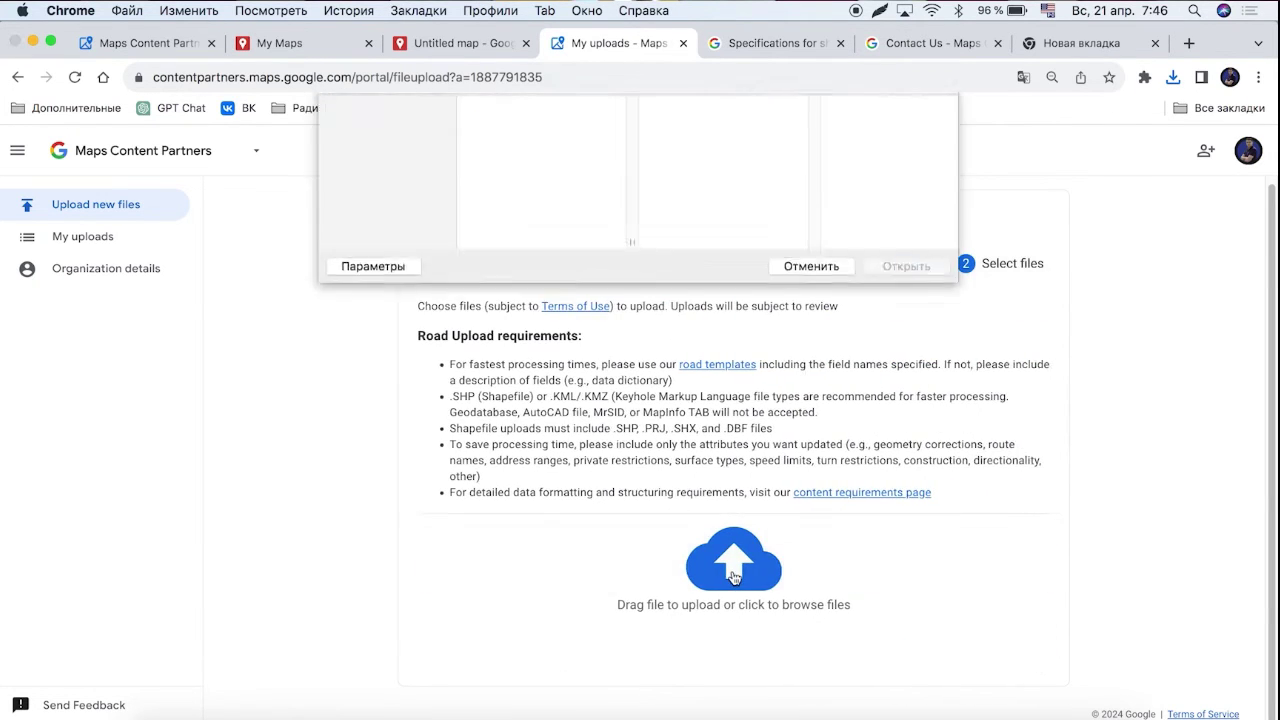
pyautogui.click(512, 168)
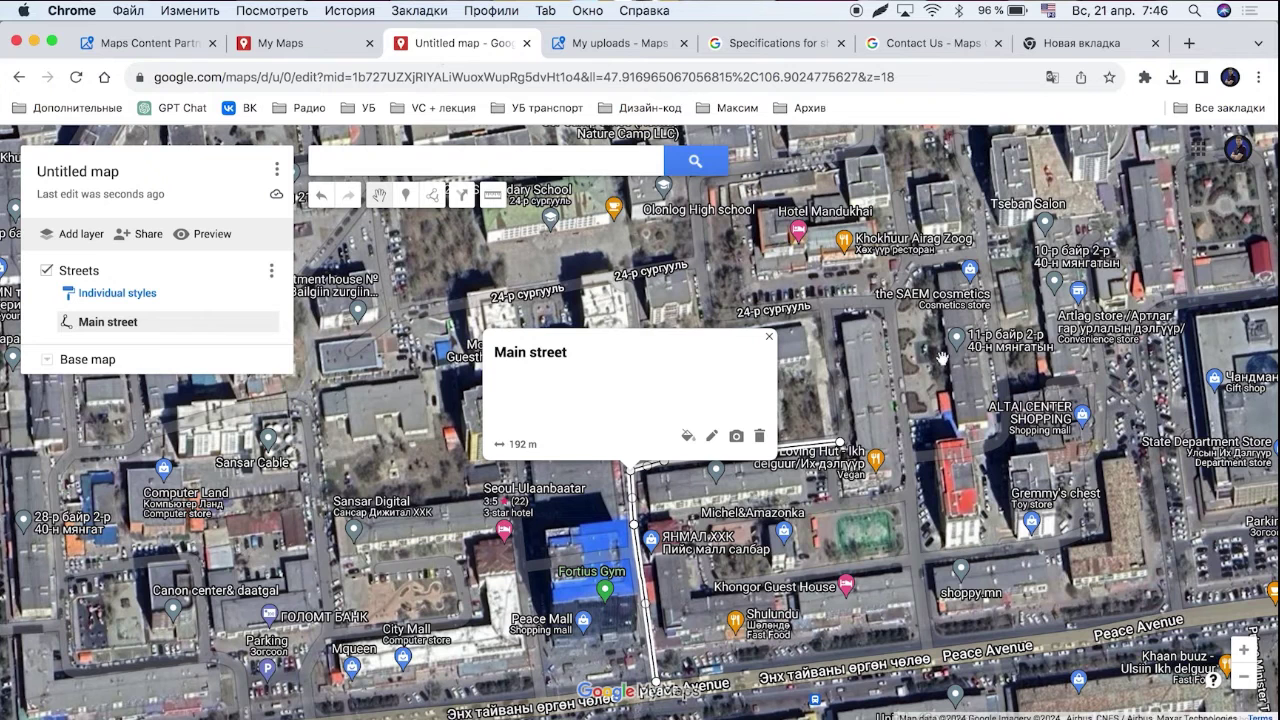
# - Delete the Main street line from the Streets layer
pyautogui.click(765, 342)
pyautogui.press('Delete')
# - Draw a line along the southern side of Peace Avenue eastward from Partizan Rd and save it with its default name
pyautogui.moveTo(764, 540); pyautogui.dragTo(733, 300)
pyautogui.scroll(-2, 733, 300)
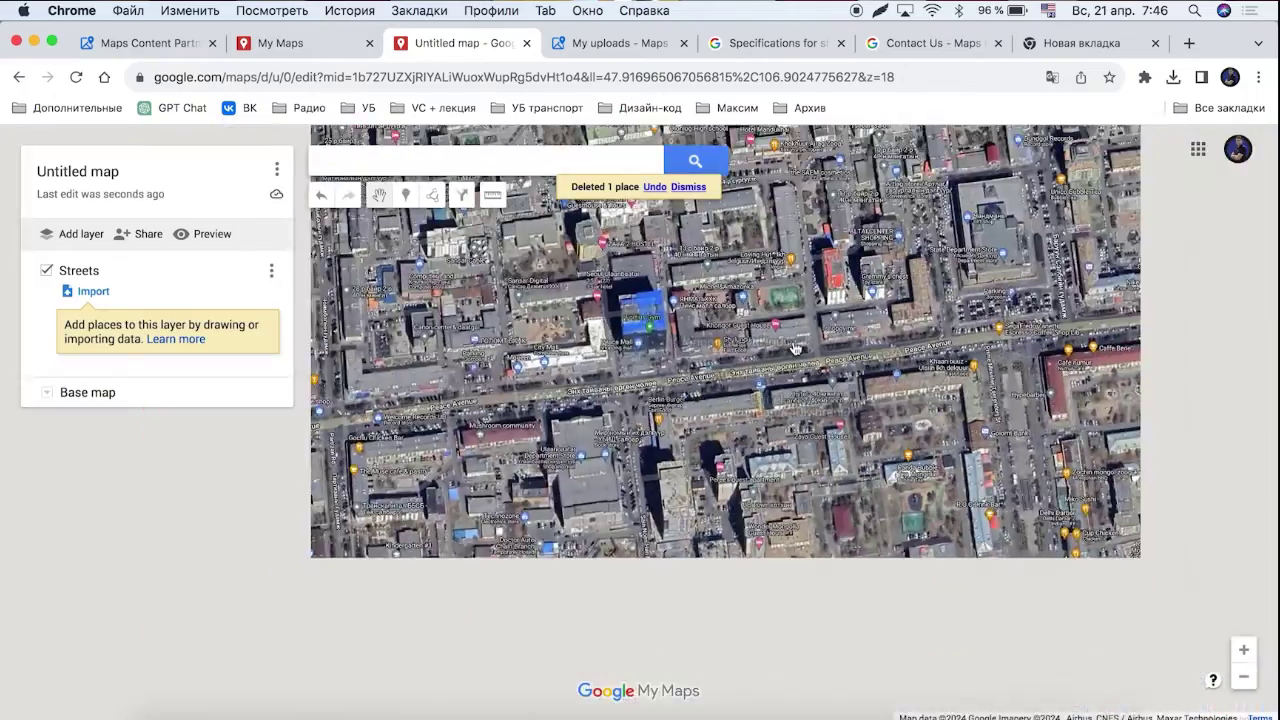
pyautogui.scroll(2, 712, 344)
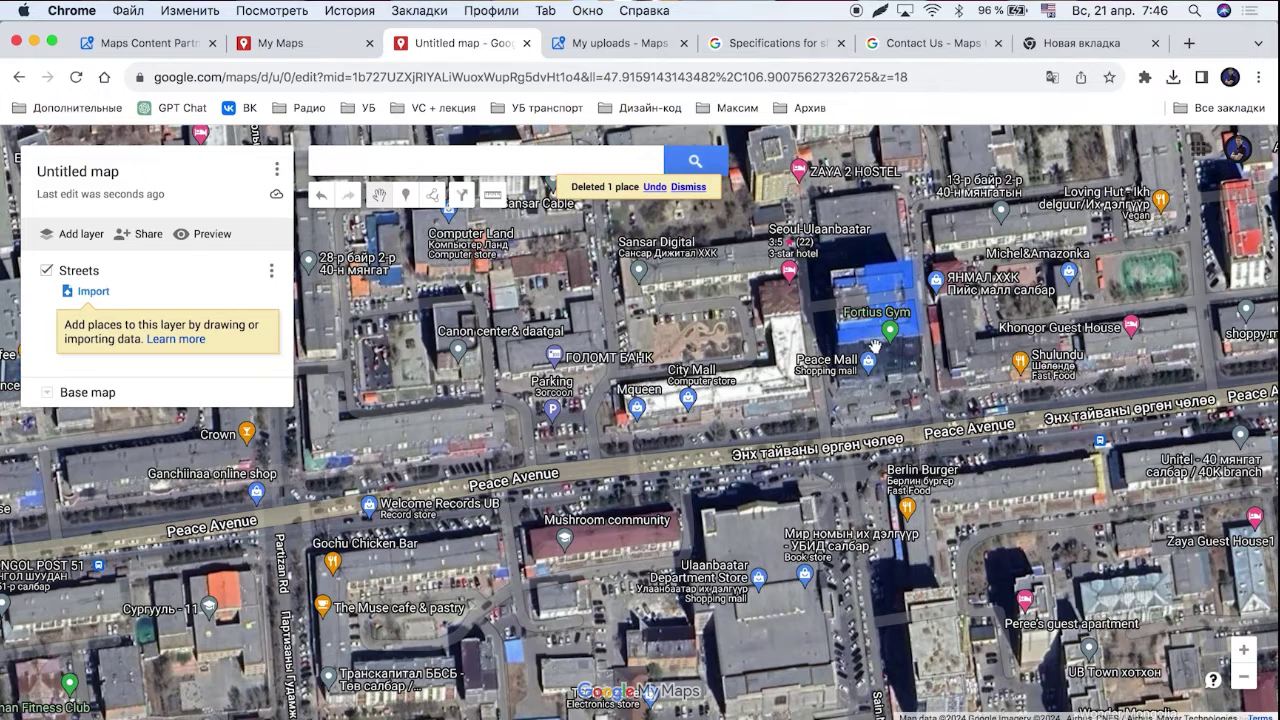
pyautogui.click(432, 195)
pyautogui.click(450, 238)
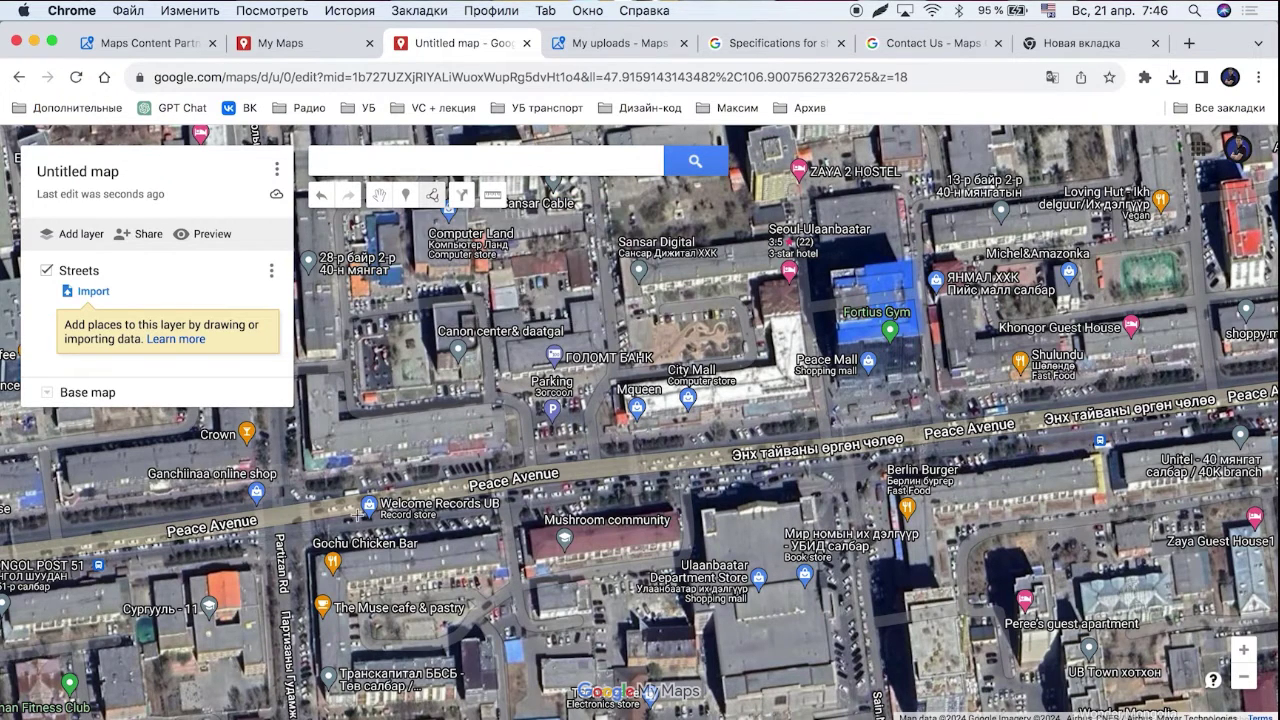
pyautogui.click(317, 519)
pyautogui.click(543, 486)
pyautogui.click(850, 452)
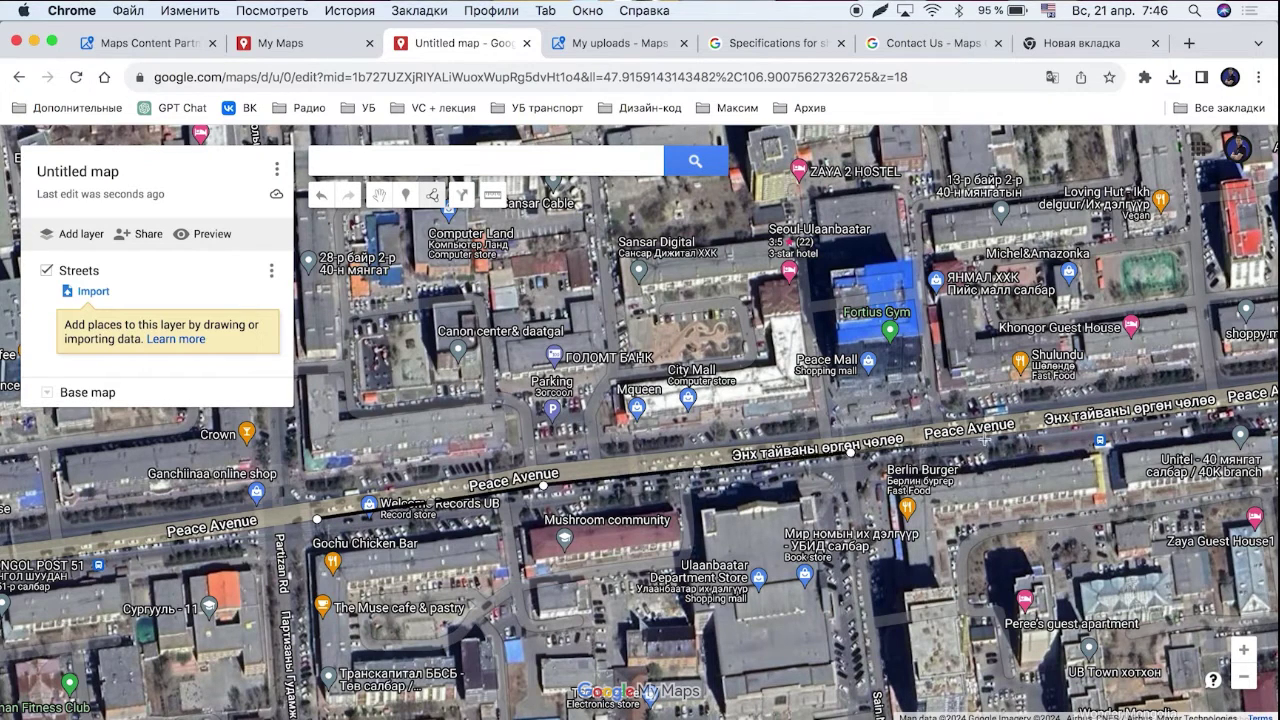
pyautogui.press('Return')
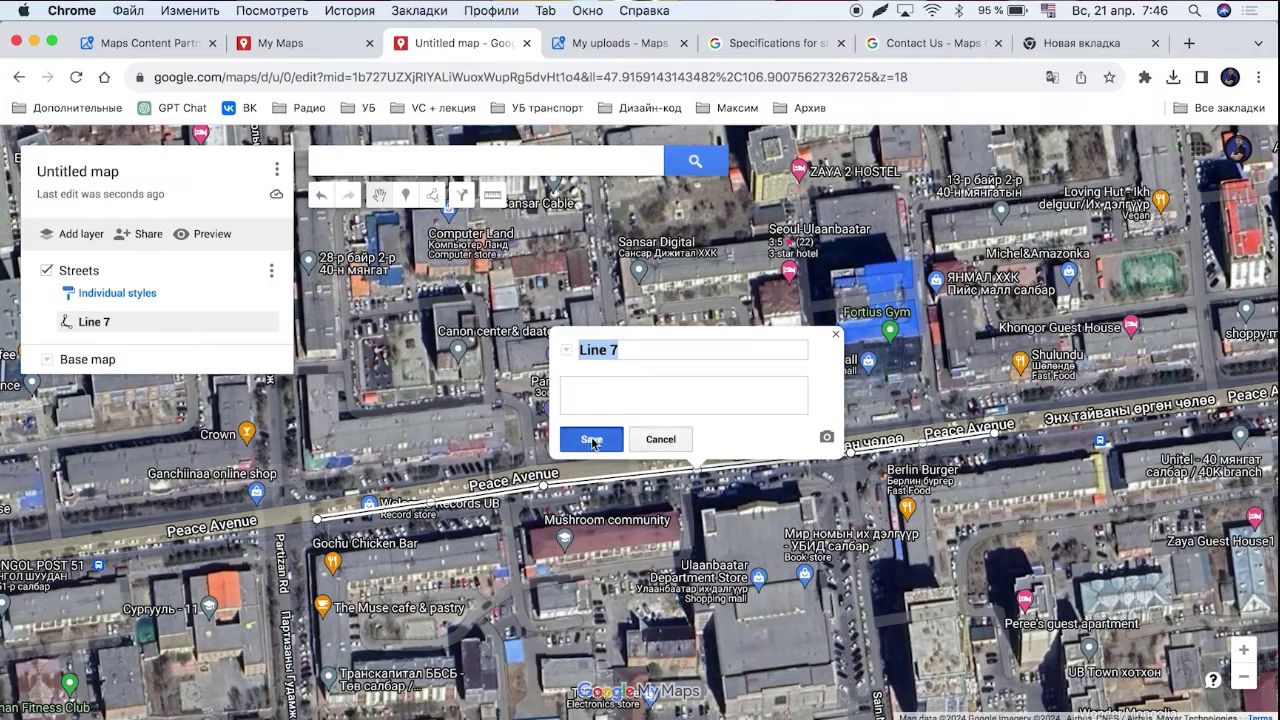
pyautogui.click(585, 437)
pyautogui.click(836, 337)
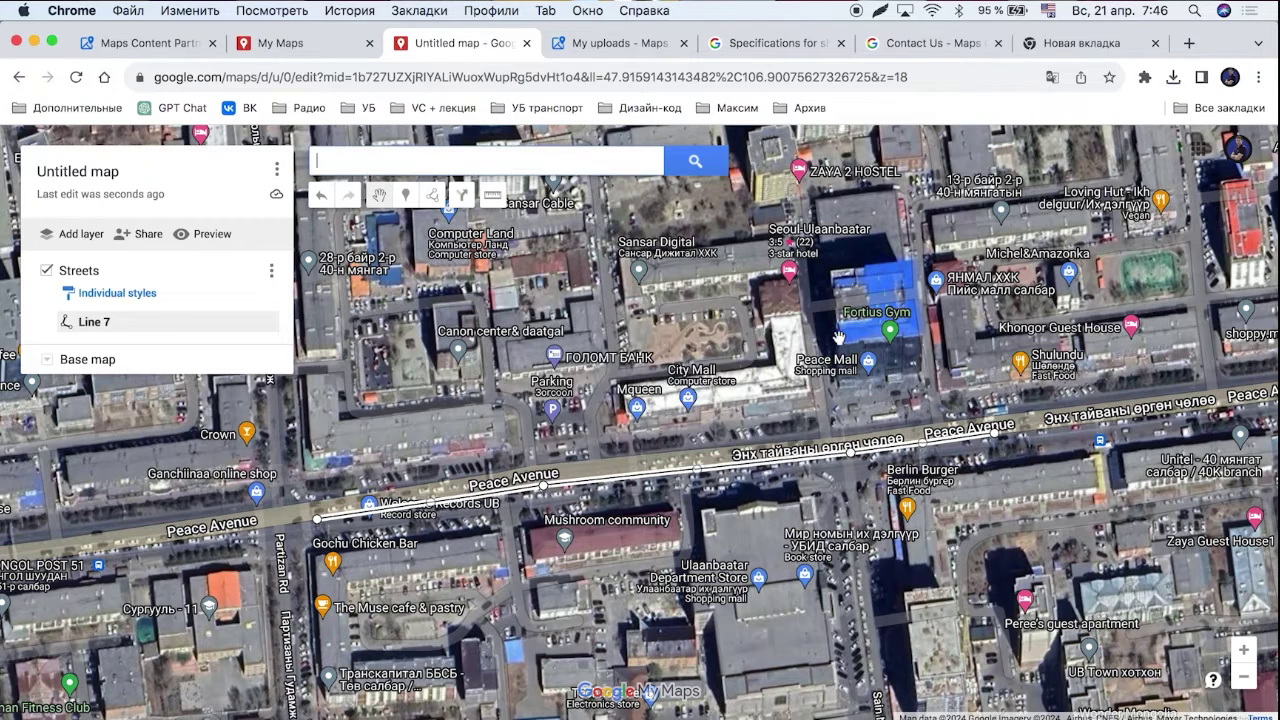
# - Draw and save a second line about 307 m long along the northern side of Peace Avenue, running from east to west
pyautogui.click(432, 195)
pyautogui.click(447, 224)
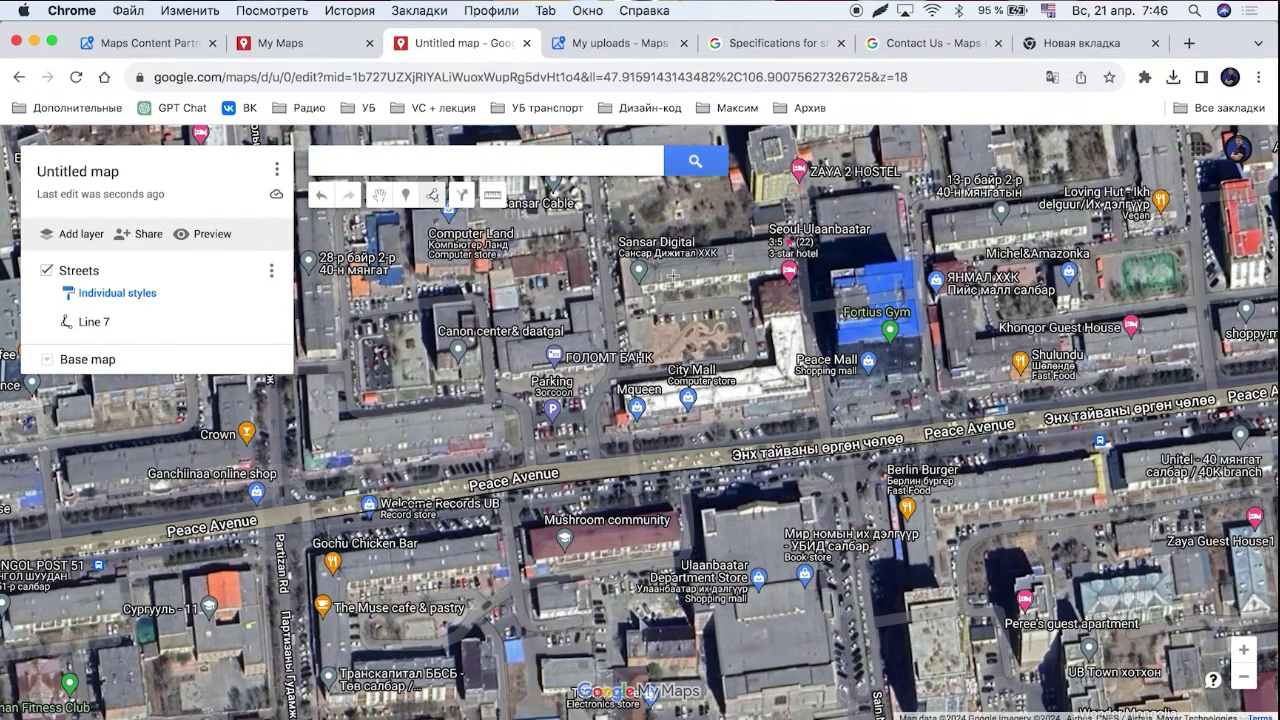
pyautogui.click(990, 414)
pyautogui.click(815, 441)
pyautogui.click(615, 458)
pyautogui.click(406, 486)
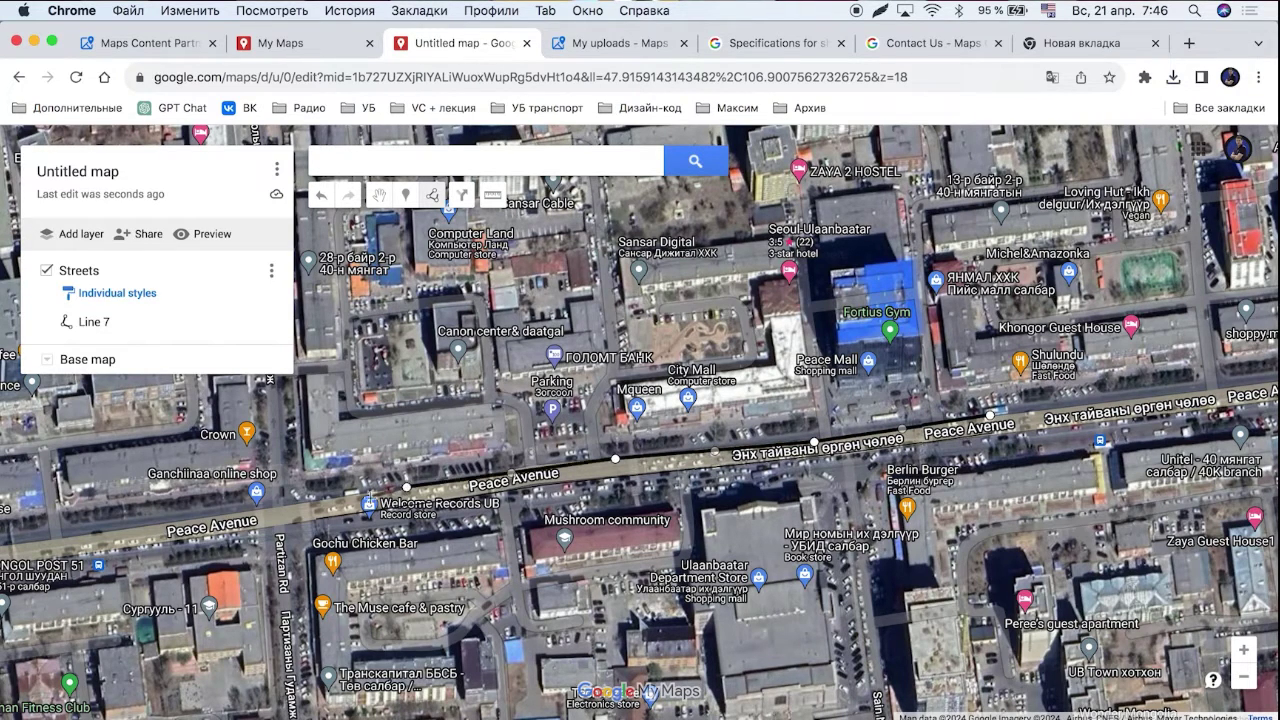
pyautogui.doubleClick(314, 502)
pyautogui.click(506, 428)
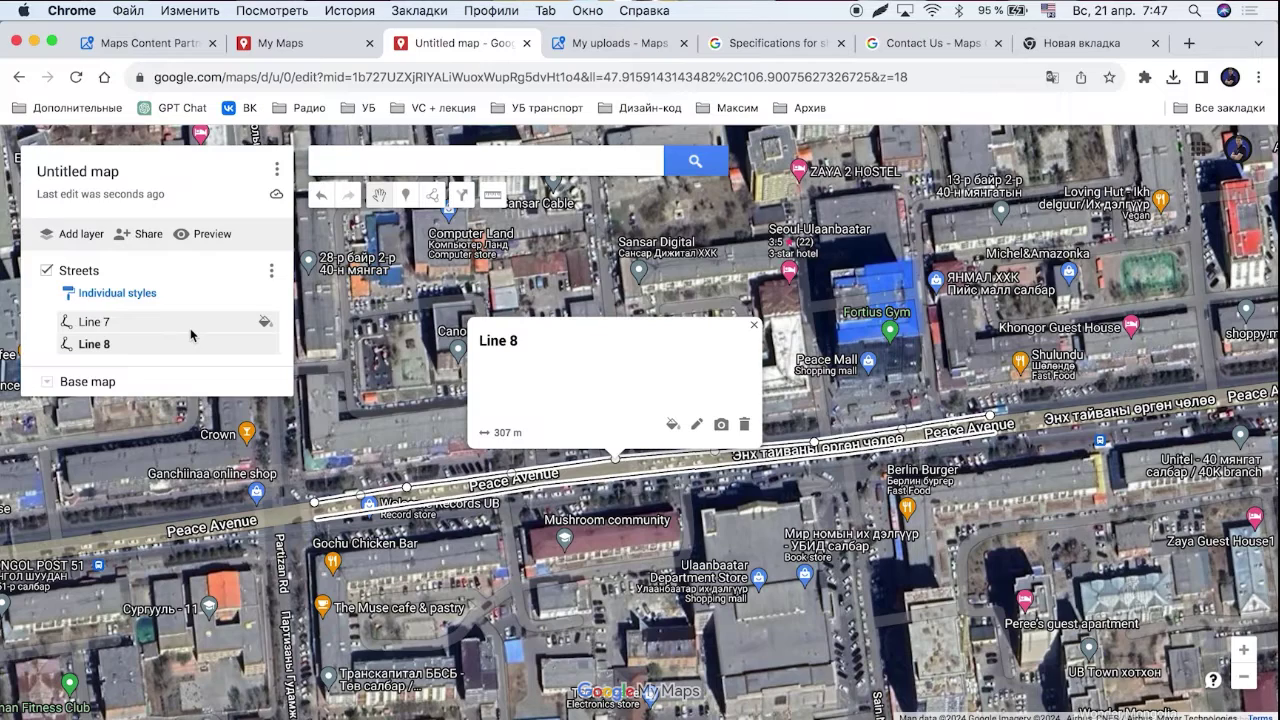
# - Rename the Streets layer to "Streets 2"
pyautogui.click(92, 280)
pyautogui.click(581, 424)
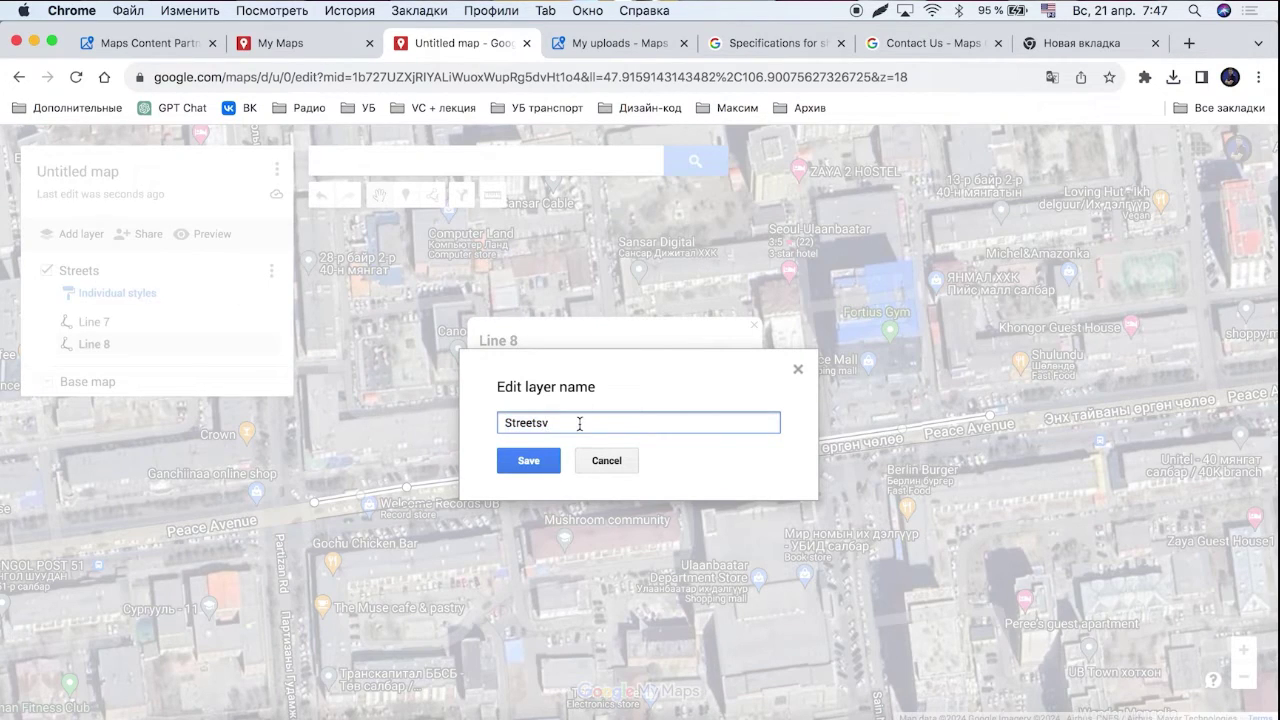
pyautogui.press('Return')
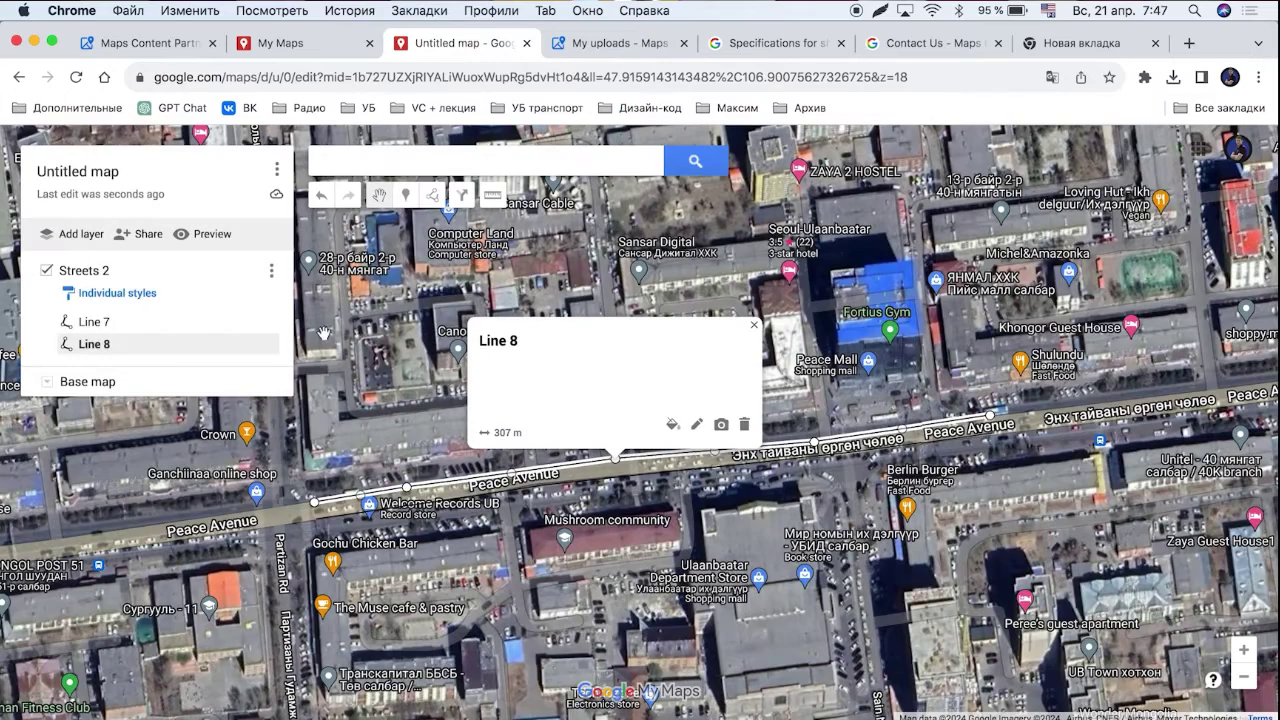
# - Export the Streets 2 layer as a KML file and download it
pyautogui.click(271, 274)
pyautogui.moveTo(209, 440)
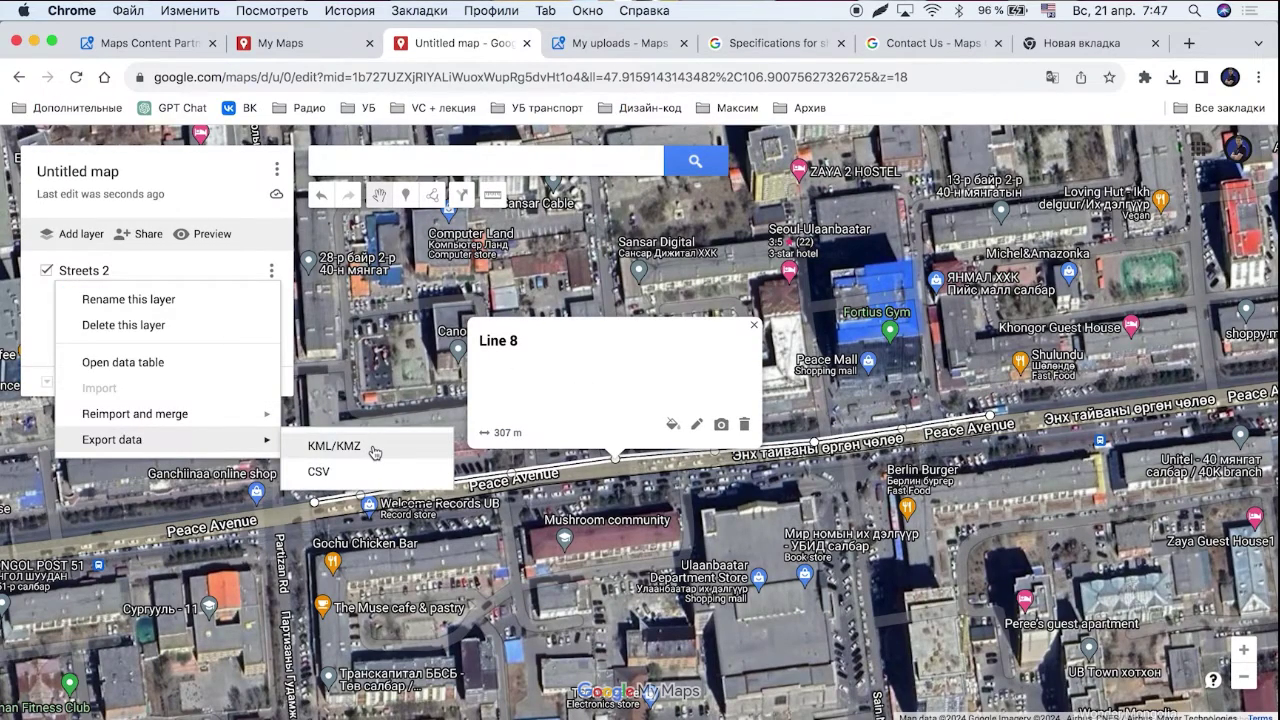
pyautogui.click(375, 452)
pyautogui.click(507, 445)
pyautogui.click(466, 470)
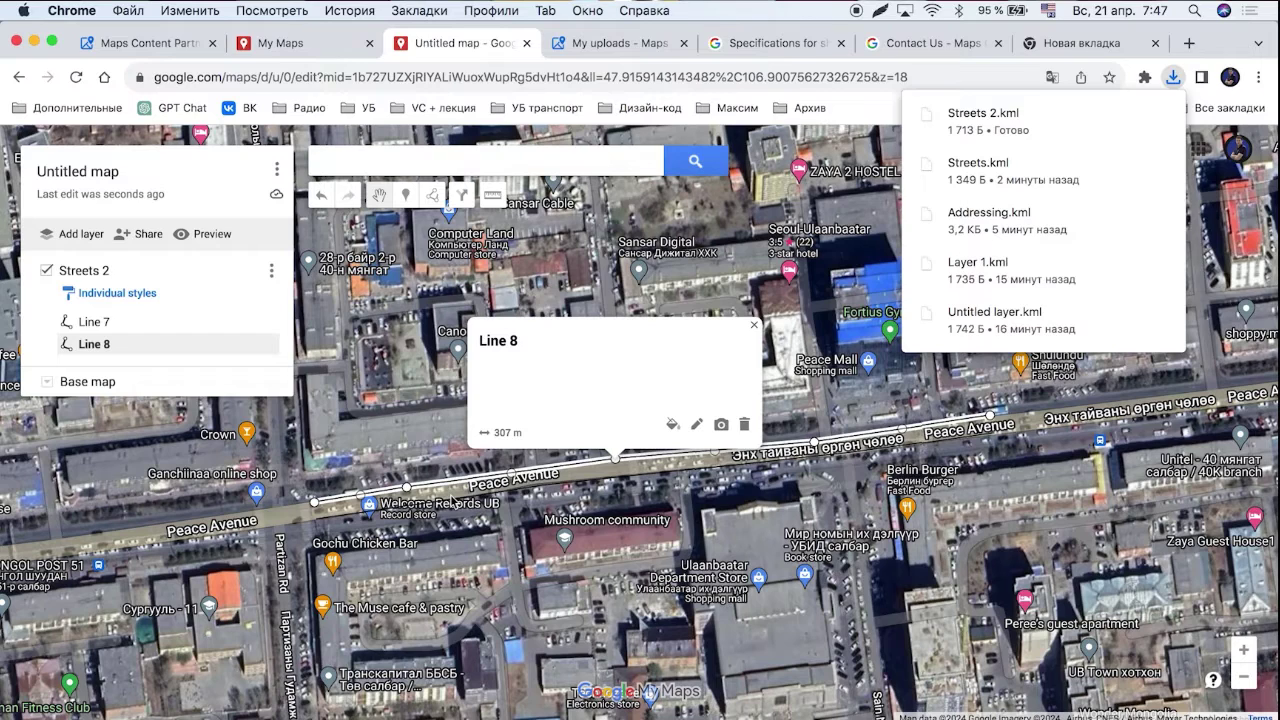
# - Switch to Maps Content Partners and start a new upload named "Bug street"
pyautogui.click(615, 42)
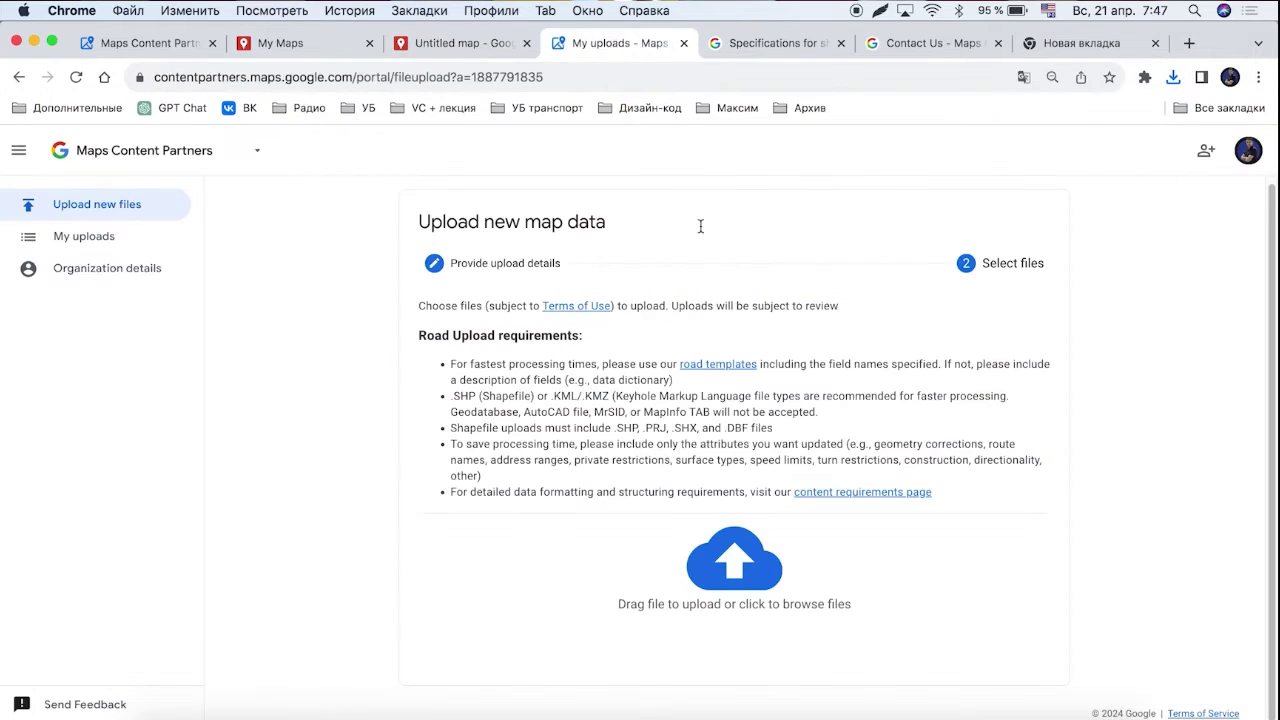
pyautogui.click(89, 208)
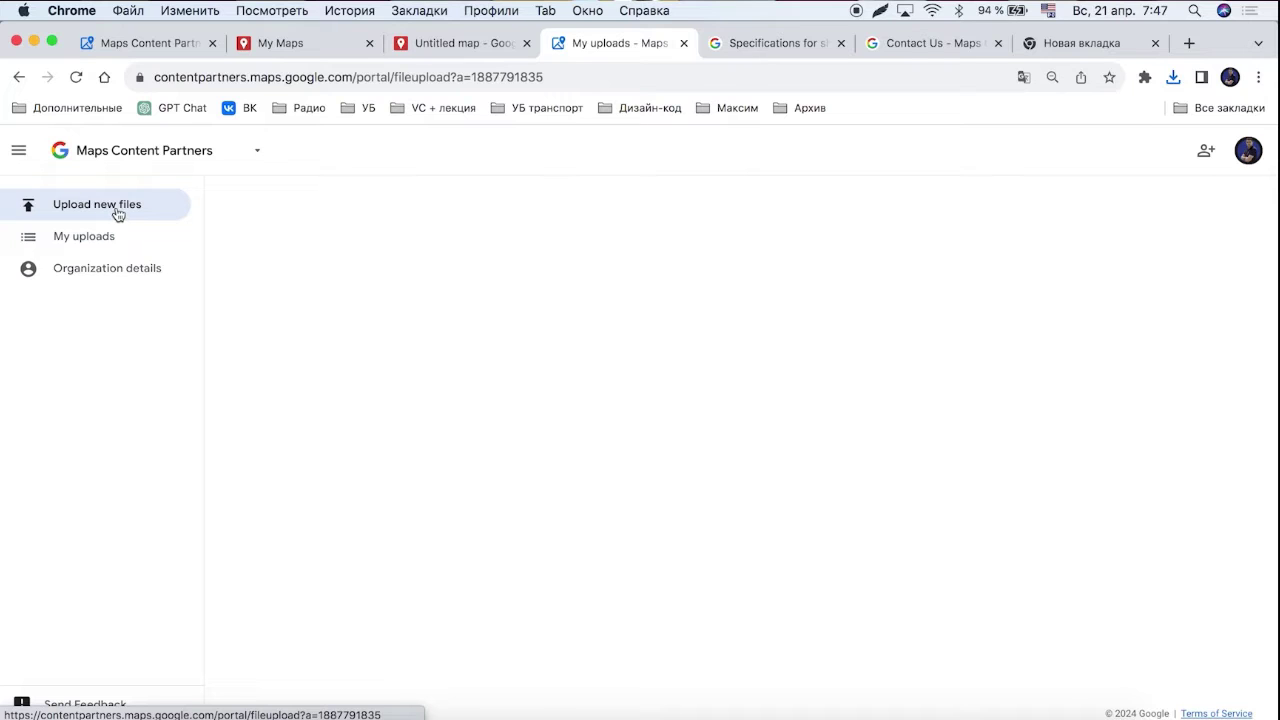
pyautogui.click(574, 365)
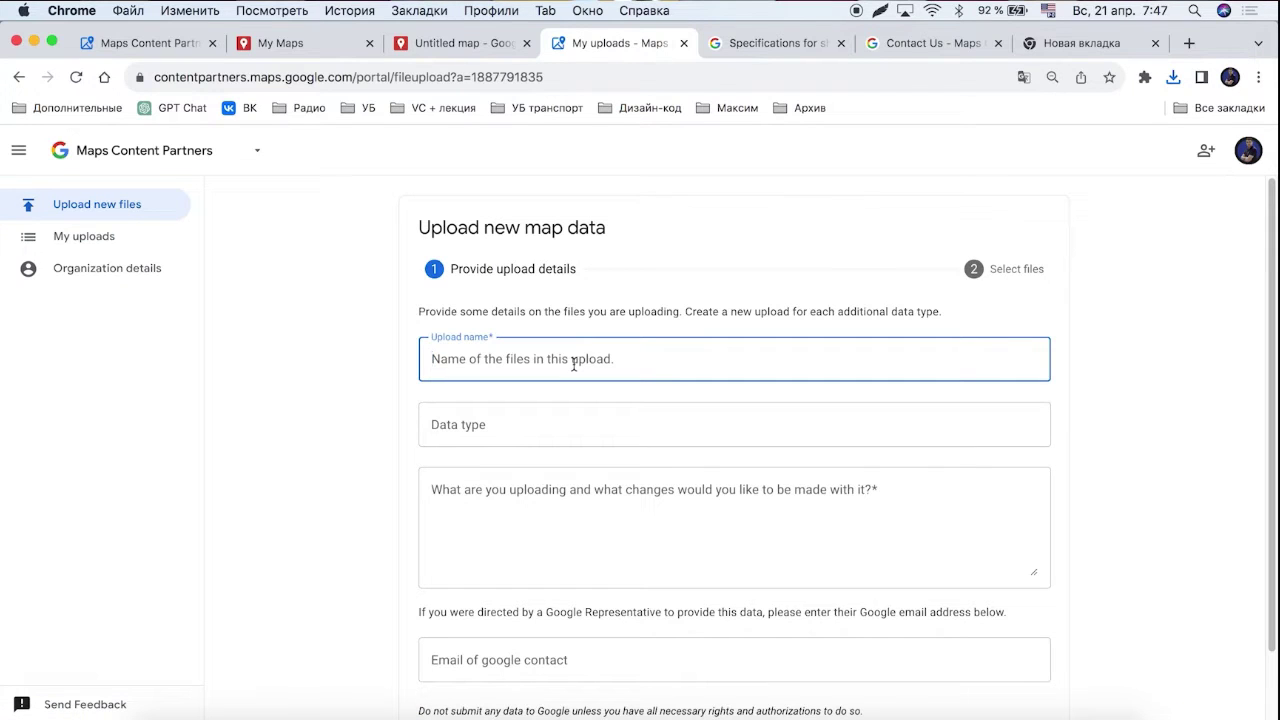
pyautogui.write('Bug street')
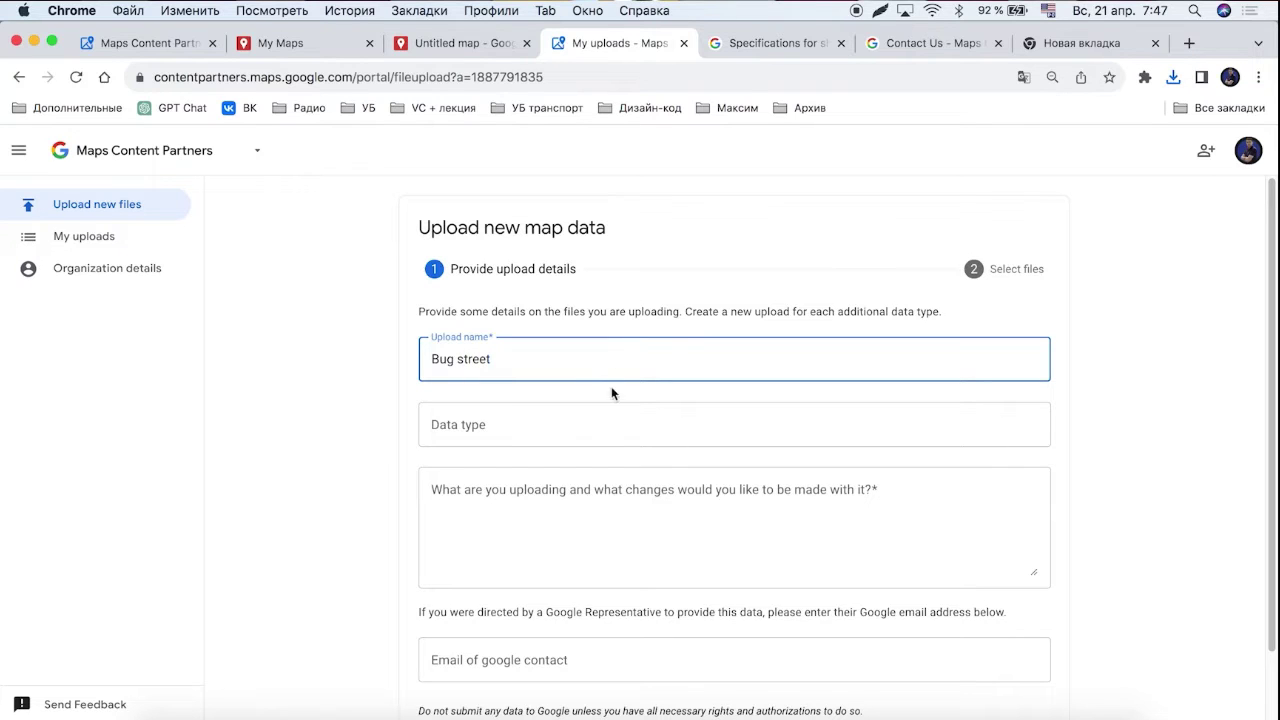
# - Choose Roads as the data type of the Bug street upload
pyautogui.click(576, 426)
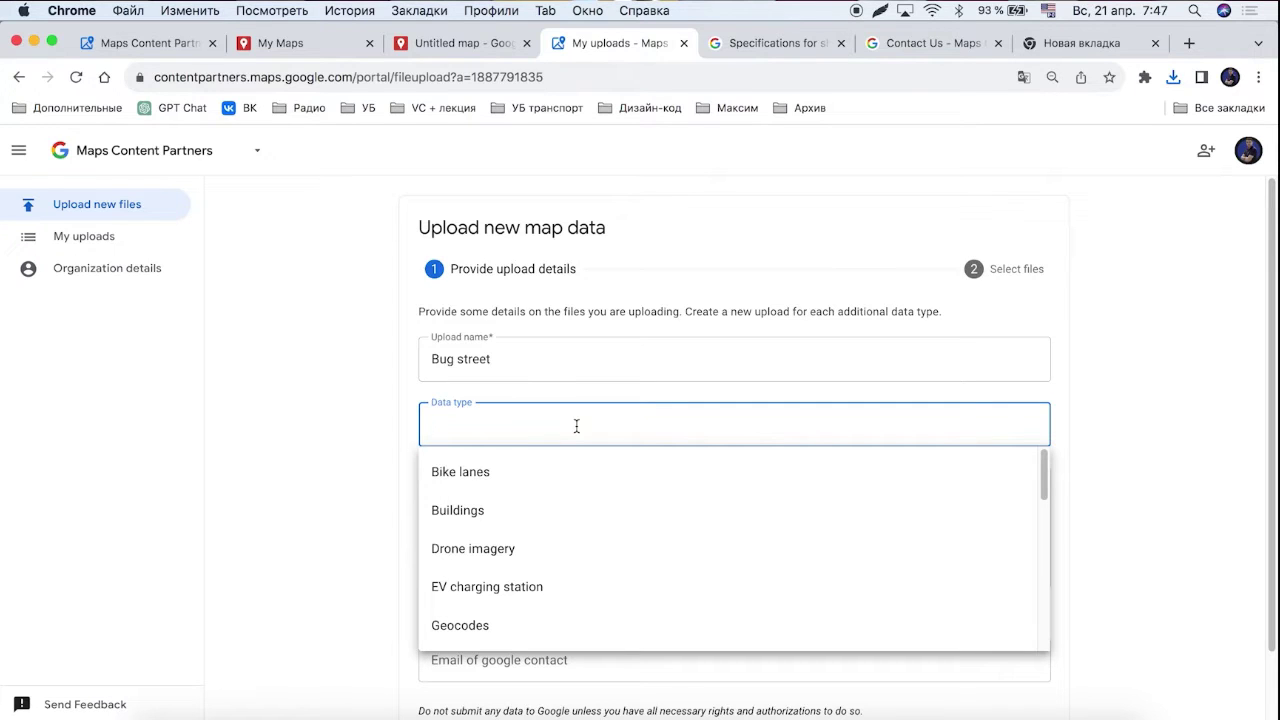
pyautogui.write('roa')
pyautogui.press('Down')
pyautogui.press('Down')
pyautogui.press('Return')
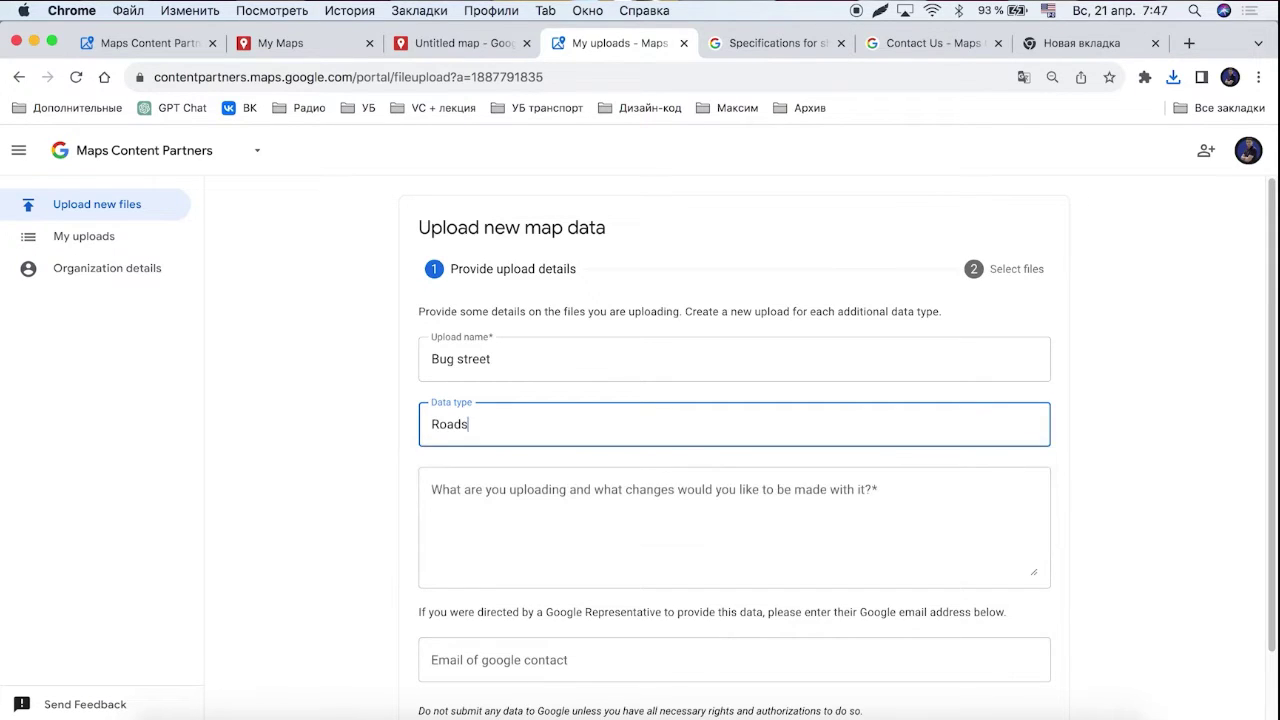
# - Describe the upload as "This street does not exist, check the satelittte version" and proceed to browsing for the file
pyautogui.click(486, 521)
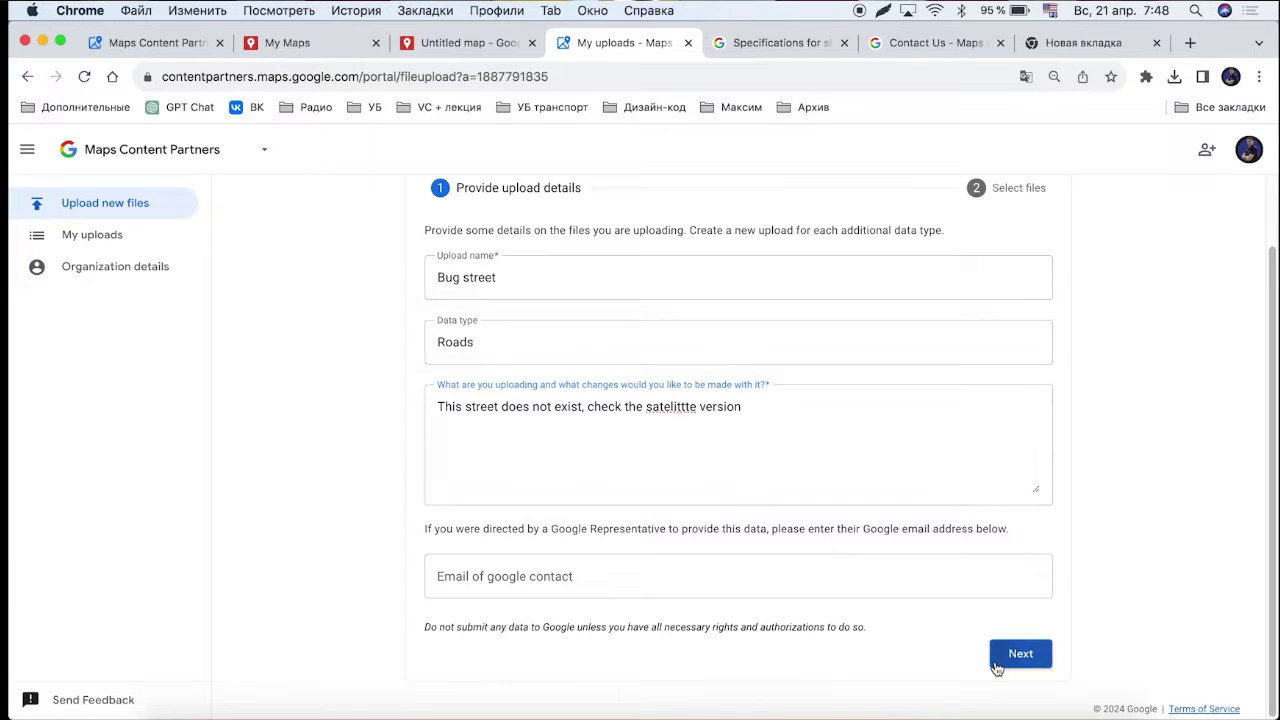
pyautogui.click(996, 668)
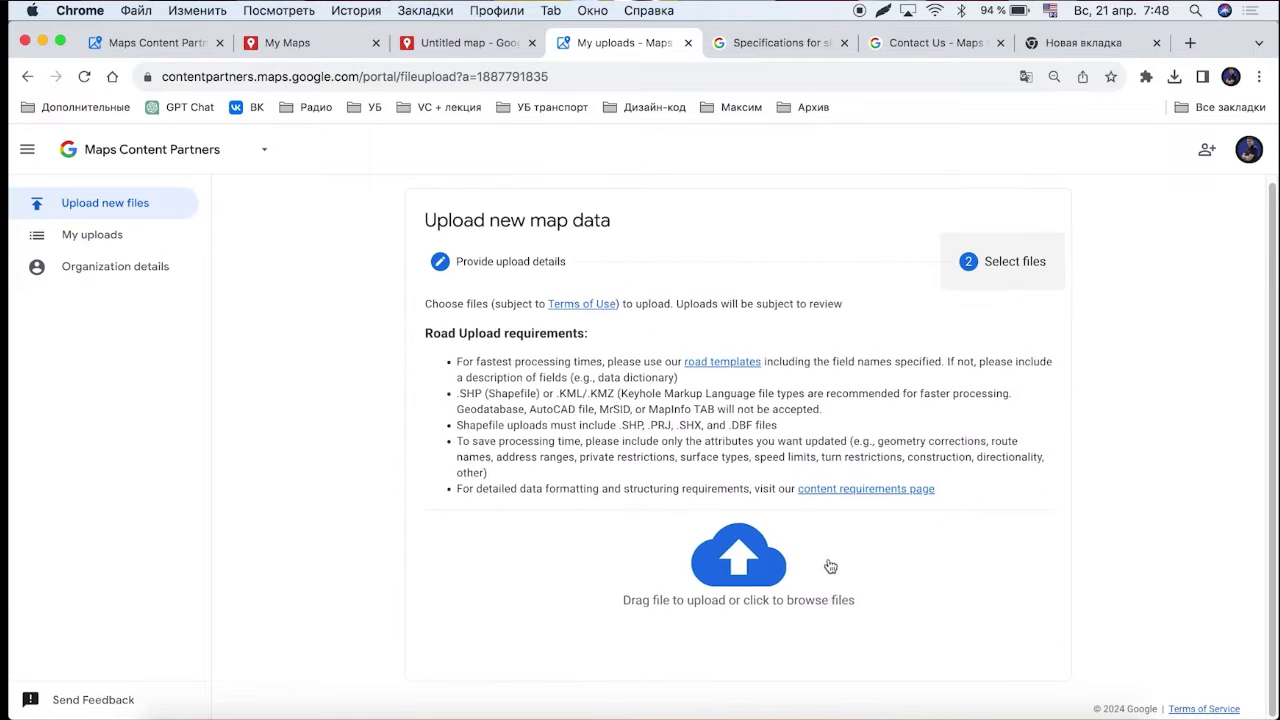
pyautogui.click(738, 560)
pyautogui.click(798, 487)
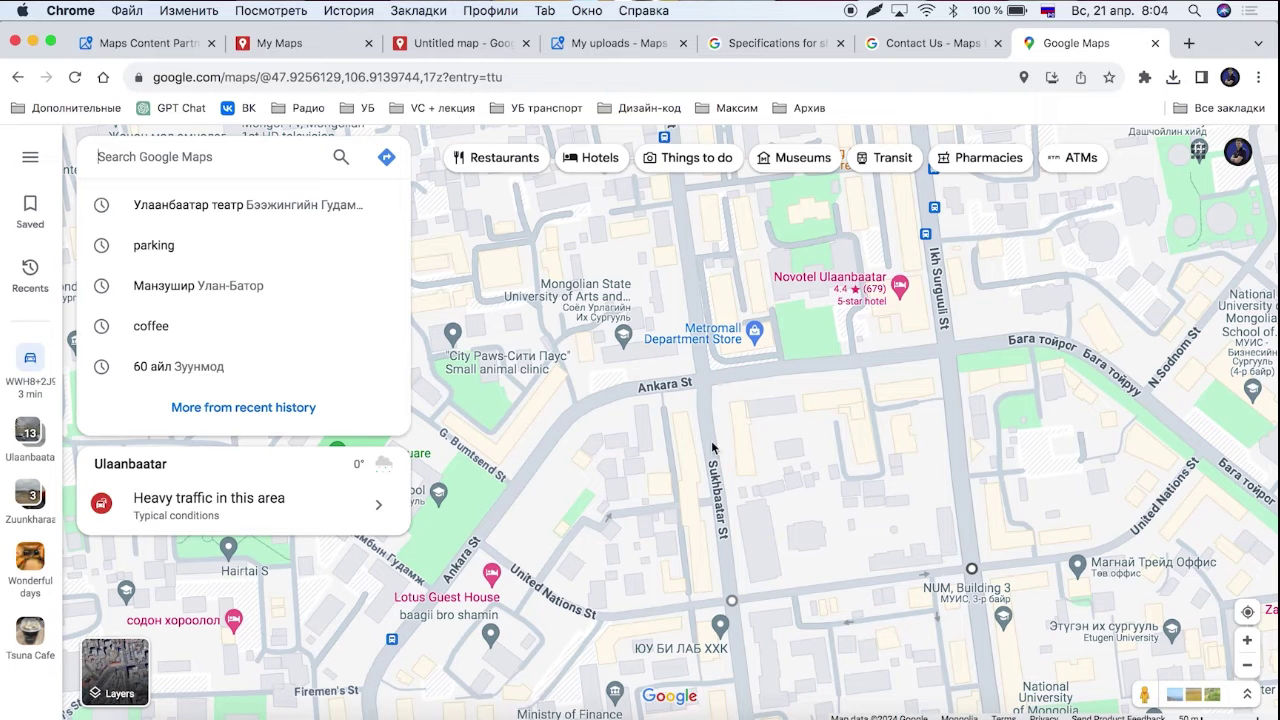
# - In Google Maps, get driving directions from Sukhbaatar St to a point northwest of Novotel Ulaanbaatar and examine the turn-by-turn route details
pyautogui.rightClick(714, 447)
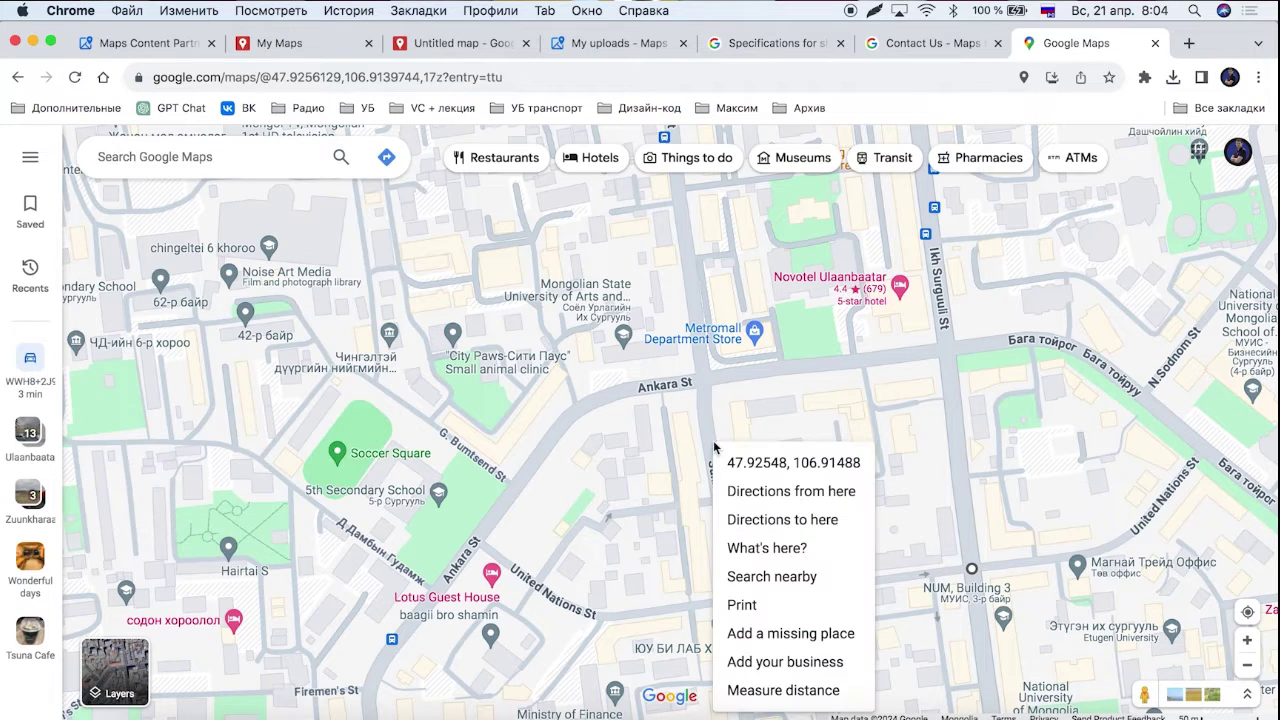
pyautogui.click(834, 491)
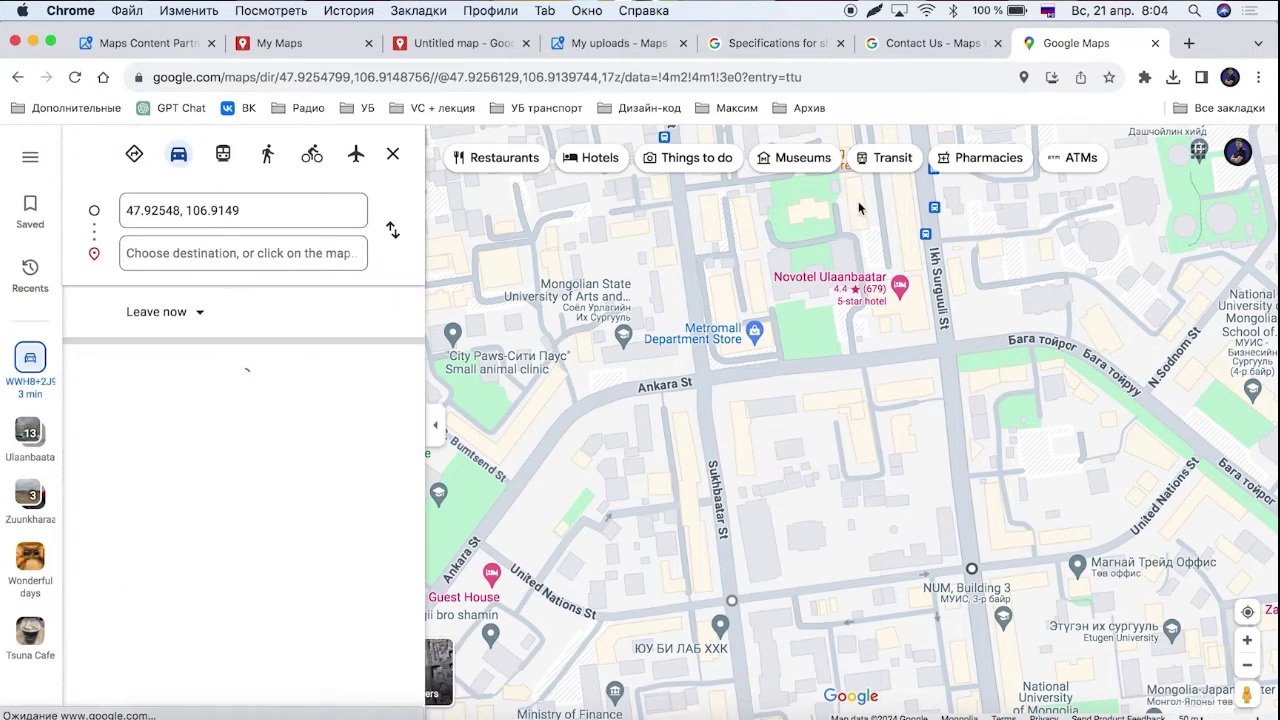
pyautogui.rightClick(768, 230)
pyautogui.click(873, 287)
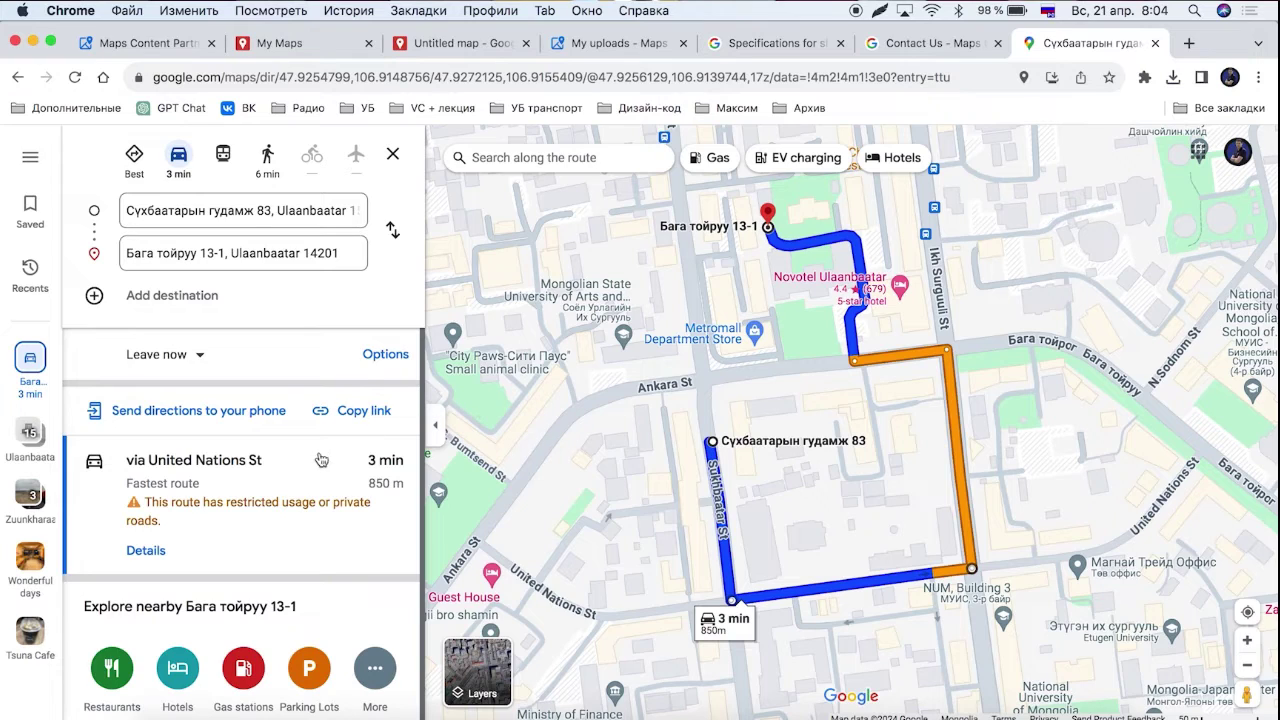
pyautogui.click(306, 470)
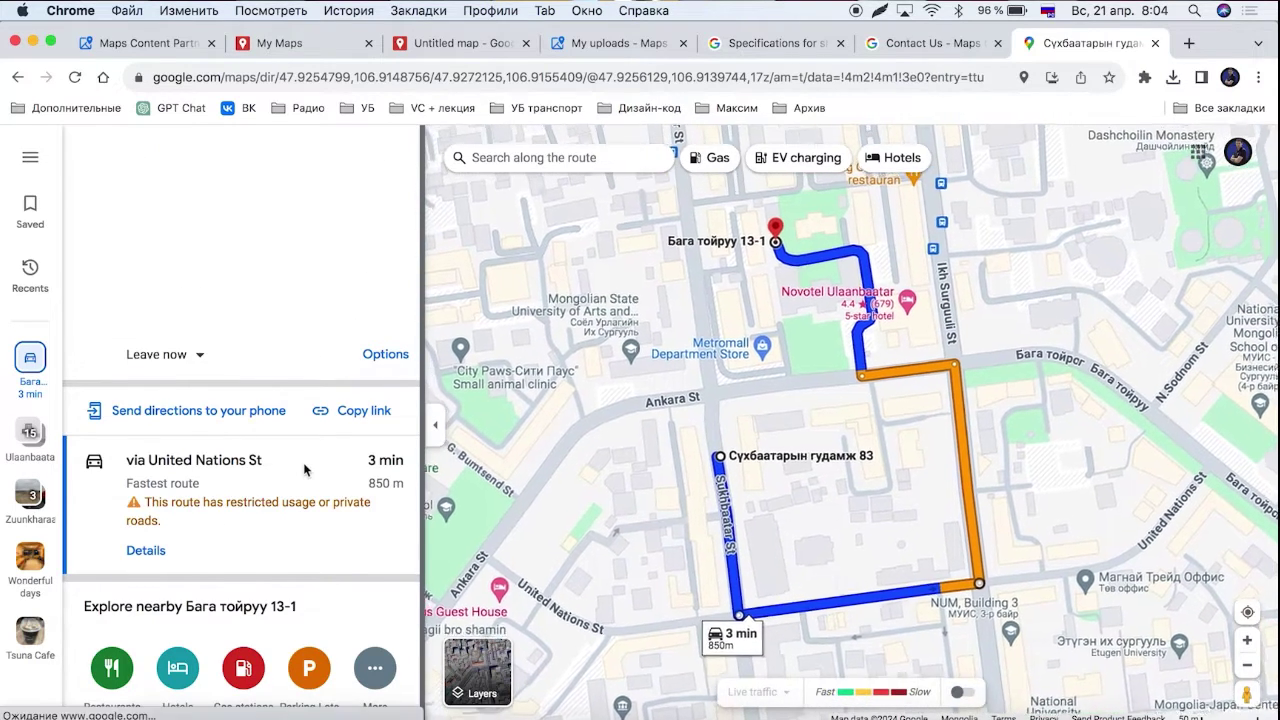
pyautogui.scroll(-2, 230, 500)
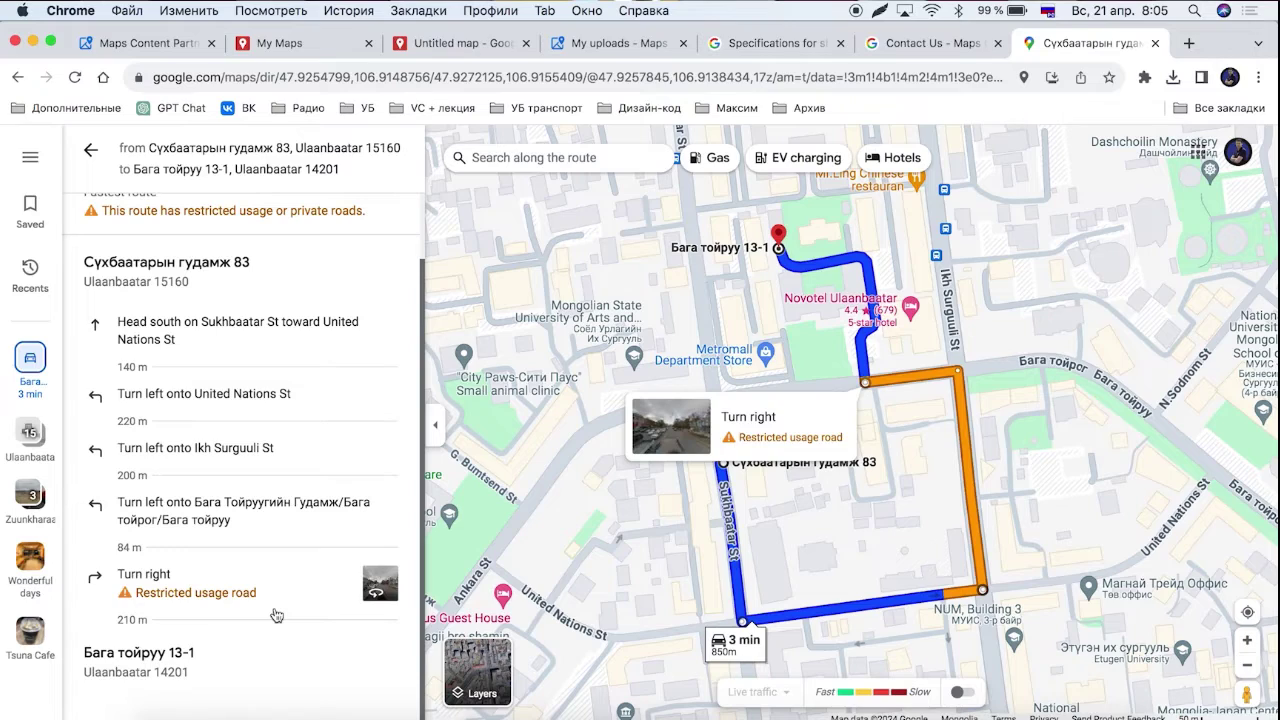
# - Return to the untitled map in My Maps and delete both Line 7 and Line 8 from the Streets 2 layer
pyautogui.click(294, 47)
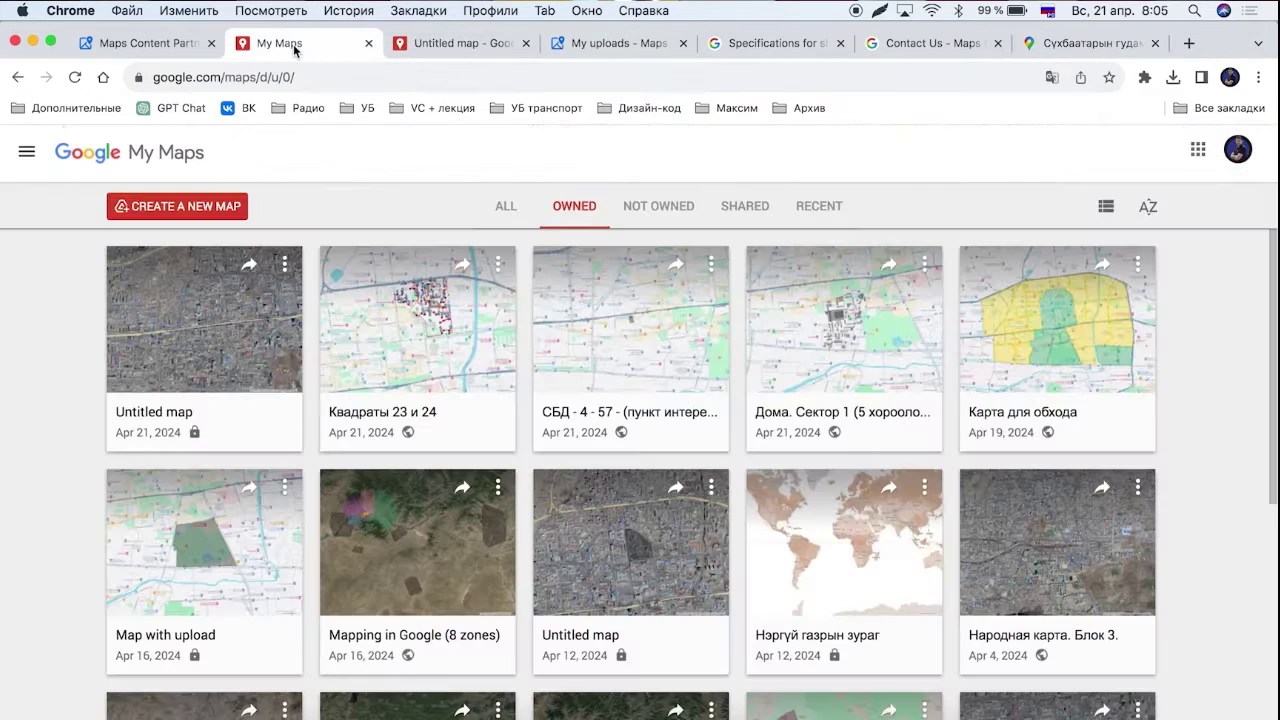
pyautogui.click(465, 46)
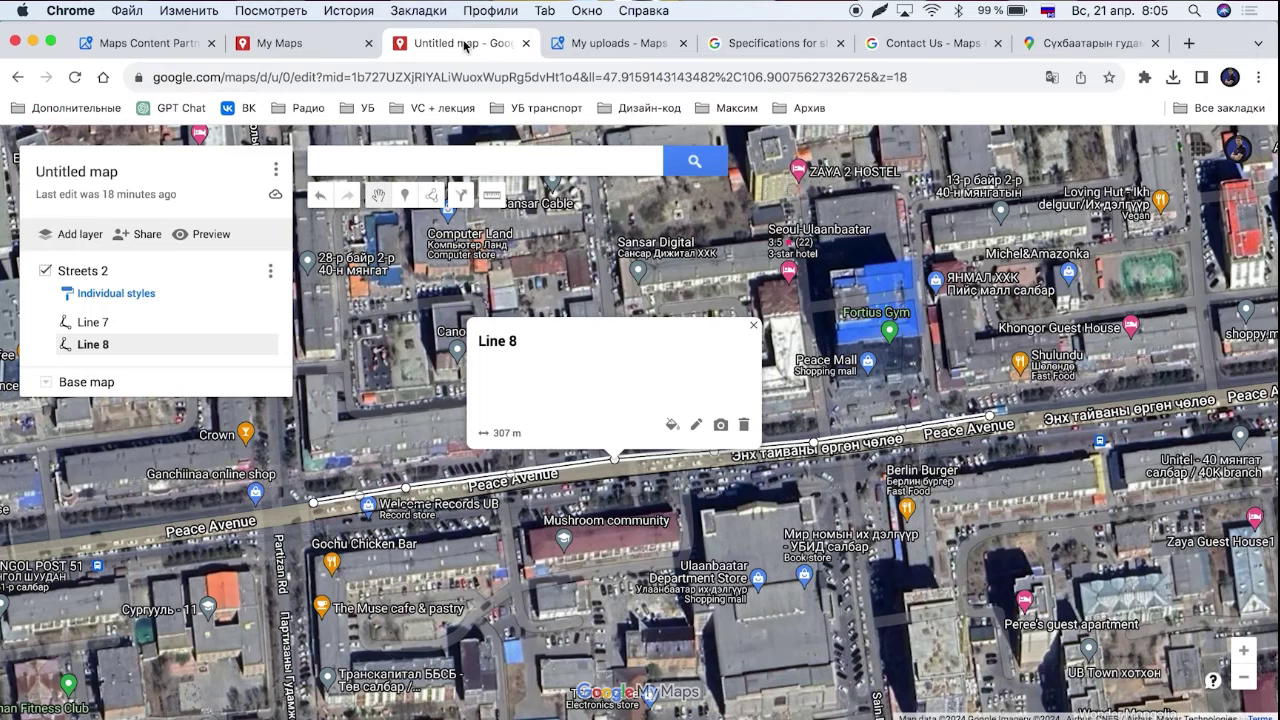
pyautogui.click(200, 323)
pyautogui.press('BackSpace')
pyautogui.click(171, 323)
pyautogui.press('BackSpace')
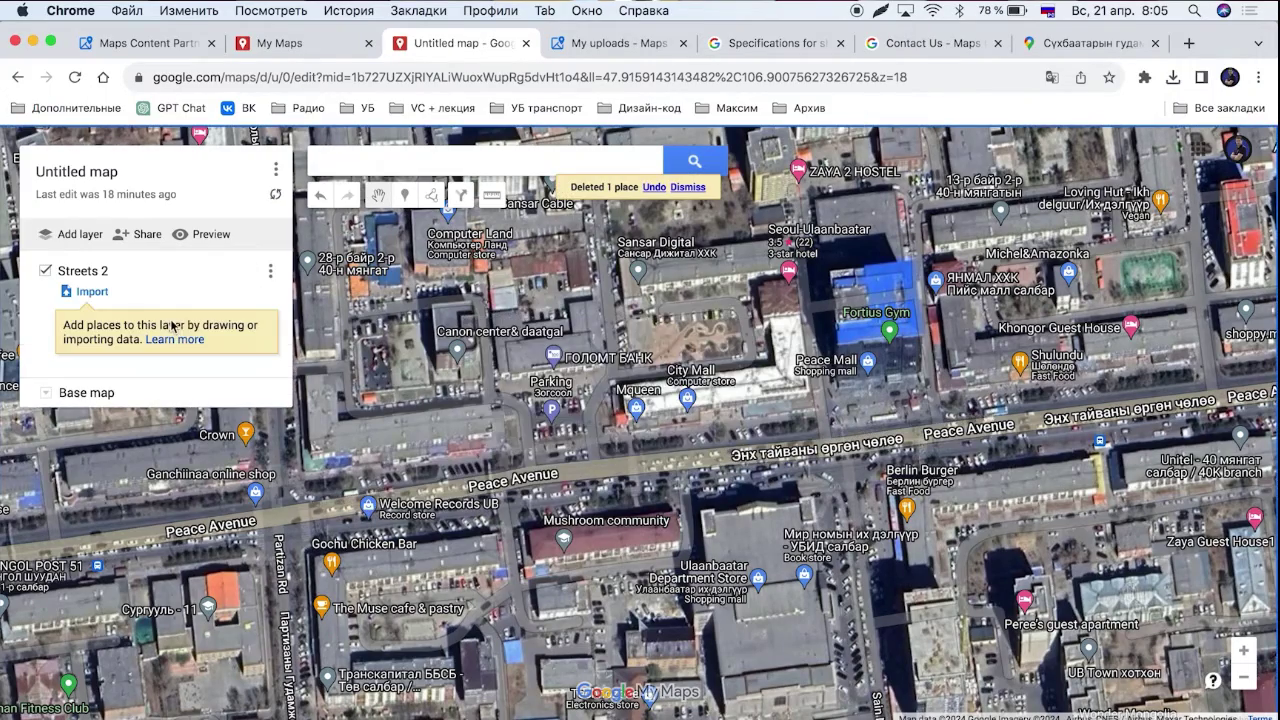
# - Draw and save a bent line about 164 m long through the yards south of State Bank ATM, ending near the convenience store north of Peace Avenue
pyautogui.scroll(-2, 818, 318)
pyautogui.moveTo(593, 250); pyautogui.dragTo(693, 449)
pyautogui.scroll(2, 693, 449)
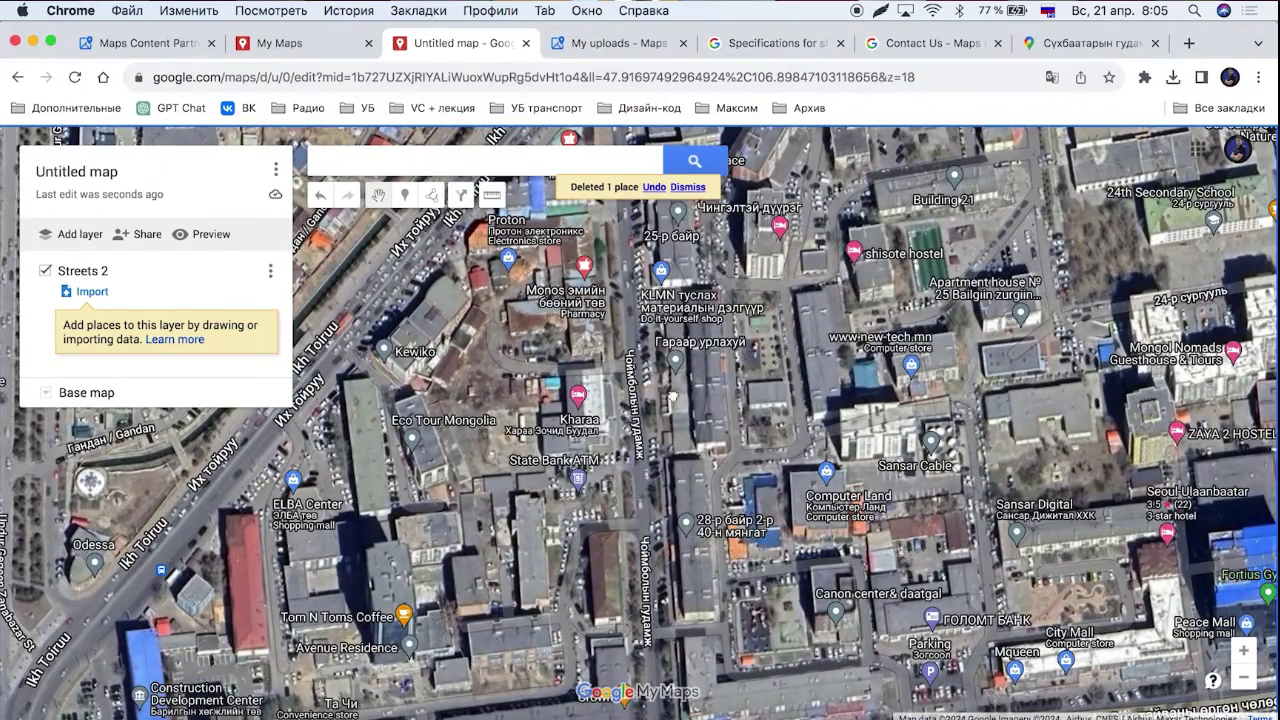
pyautogui.moveTo(671, 560); pyautogui.dragTo(661, 431)
pyautogui.click(432, 195)
pyautogui.click(471, 223)
pyautogui.click(629, 392)
pyautogui.click(576, 396)
pyautogui.click(557, 473)
pyautogui.click(564, 546)
pyautogui.click(549, 557)
pyautogui.click(410, 577)
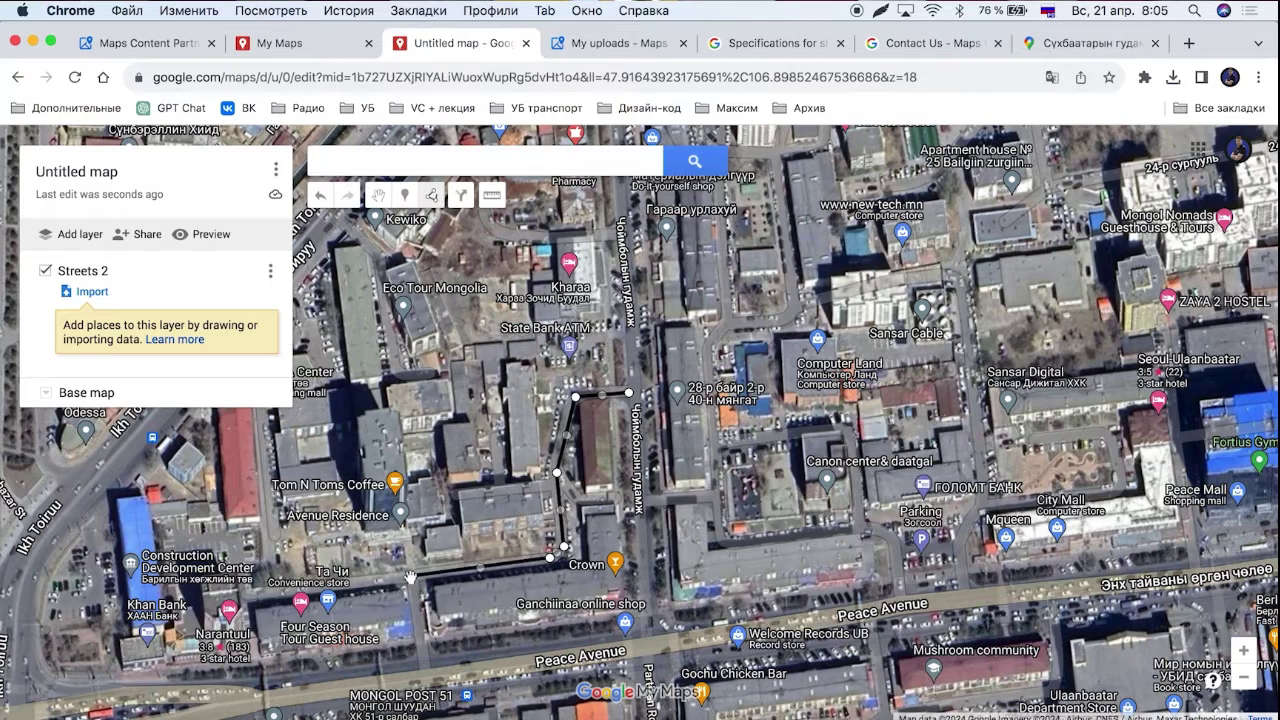
pyautogui.click(410, 577)
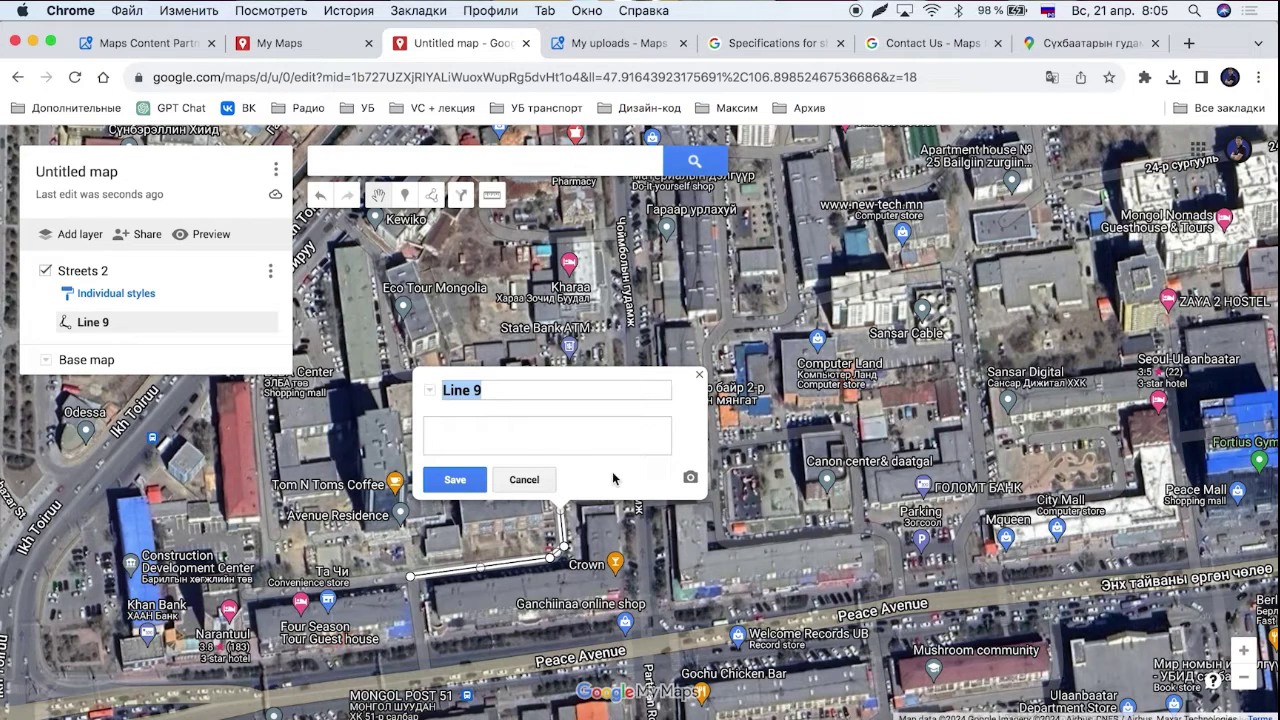
pyautogui.click(455, 480)
# - Rename the Streets 2 layer to "Private road"
pyautogui.click(270, 271)
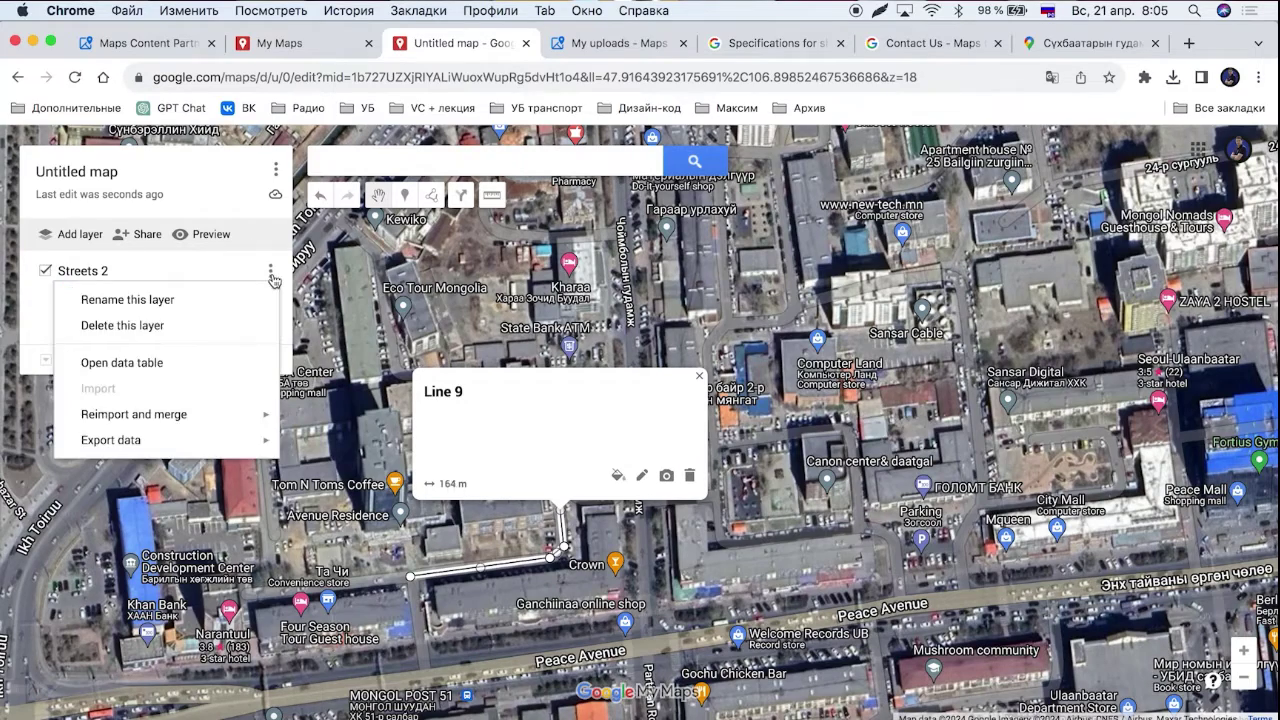
pyautogui.moveTo(223, 441)
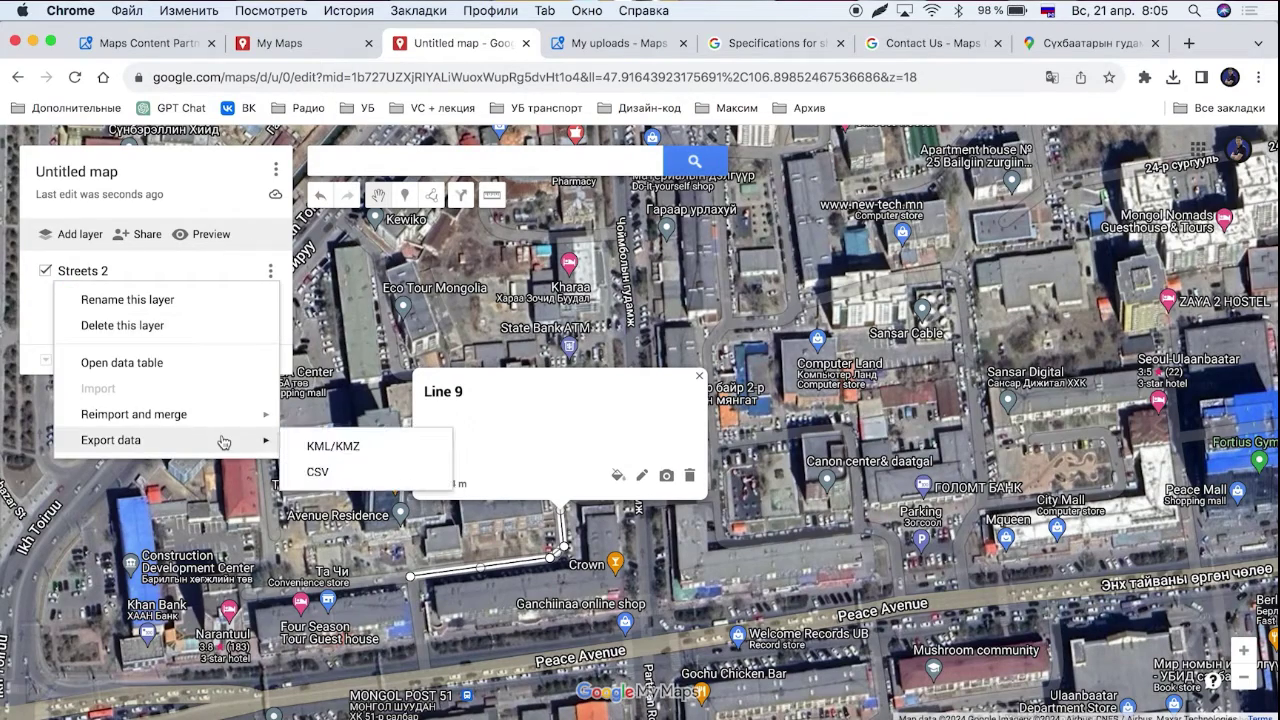
pyautogui.click(100, 271)
pyautogui.write('3')
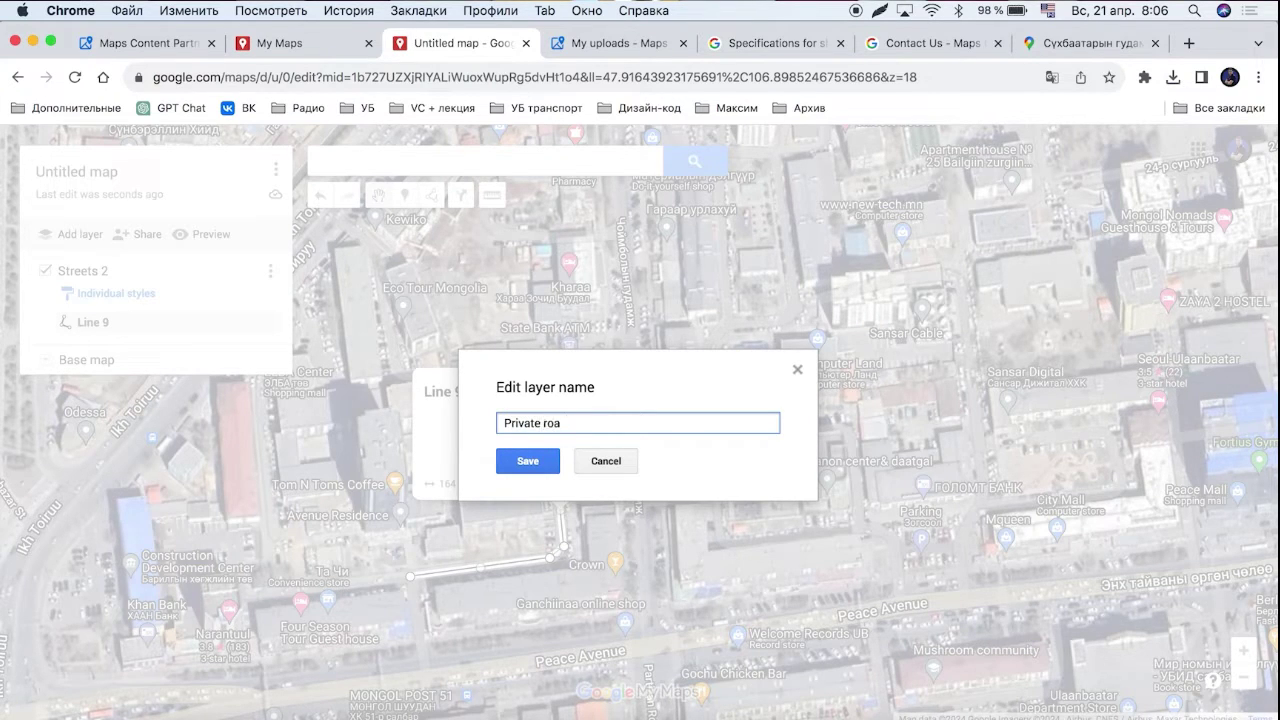
pyautogui.write('rivate road')
pyautogui.press('Return')
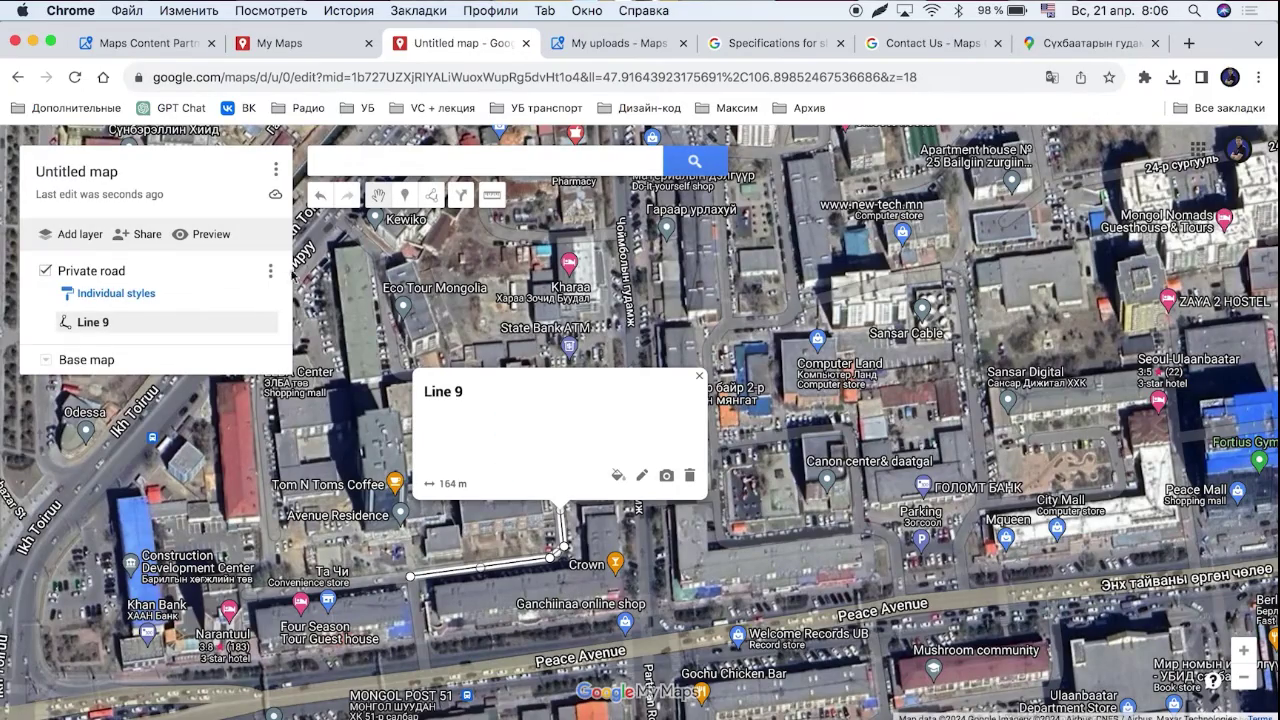
# - Export the Private road layer as a KML file instead of KMZ and download it
pyautogui.click(270, 271)
pyautogui.moveTo(229, 440)
pyautogui.click(372, 452)
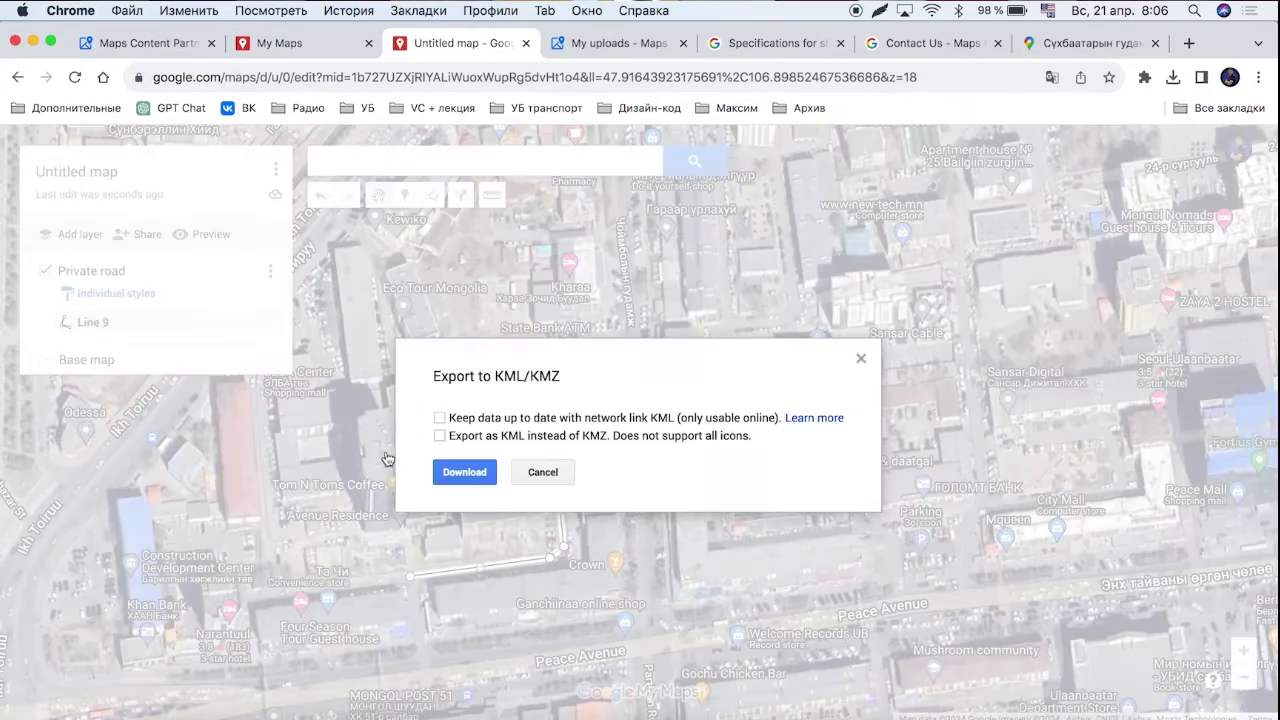
pyautogui.click(497, 438)
pyautogui.click(470, 472)
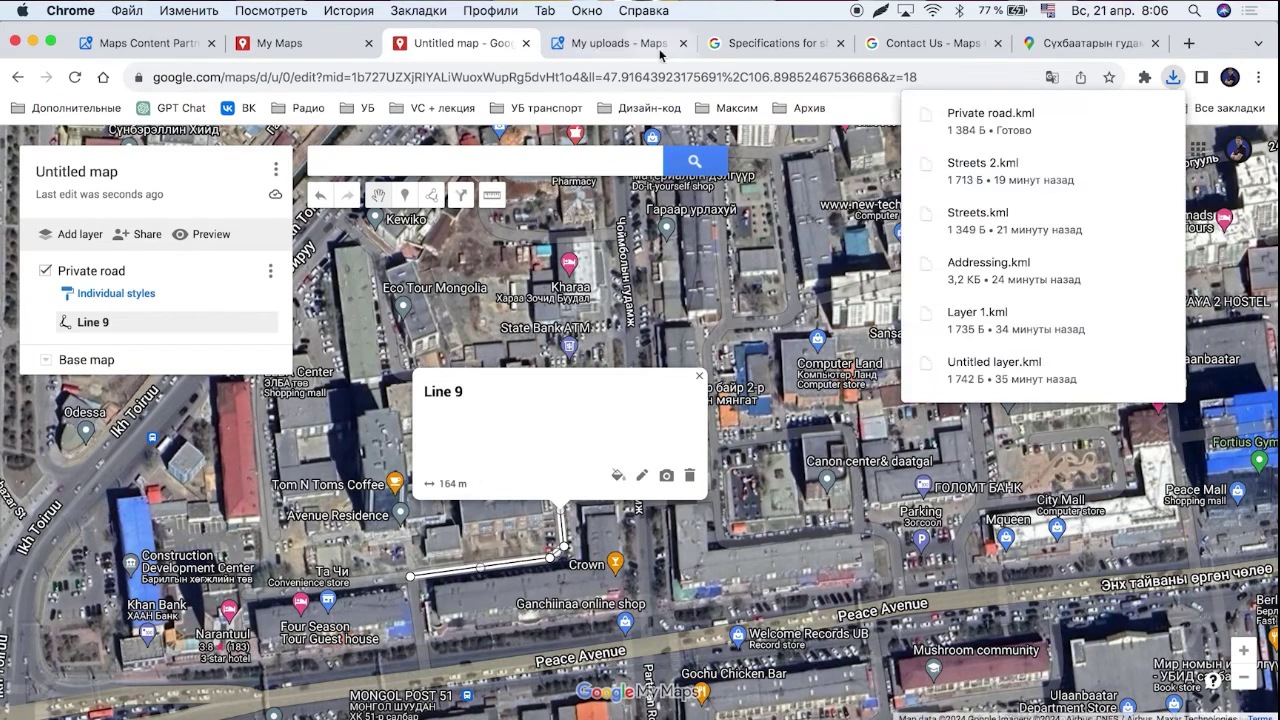
# - Switch to Maps Content Partners, start a new map data upload and name it "Private road"
pyautogui.click(650, 47)
pyautogui.click(84, 236)
pyautogui.click(108, 216)
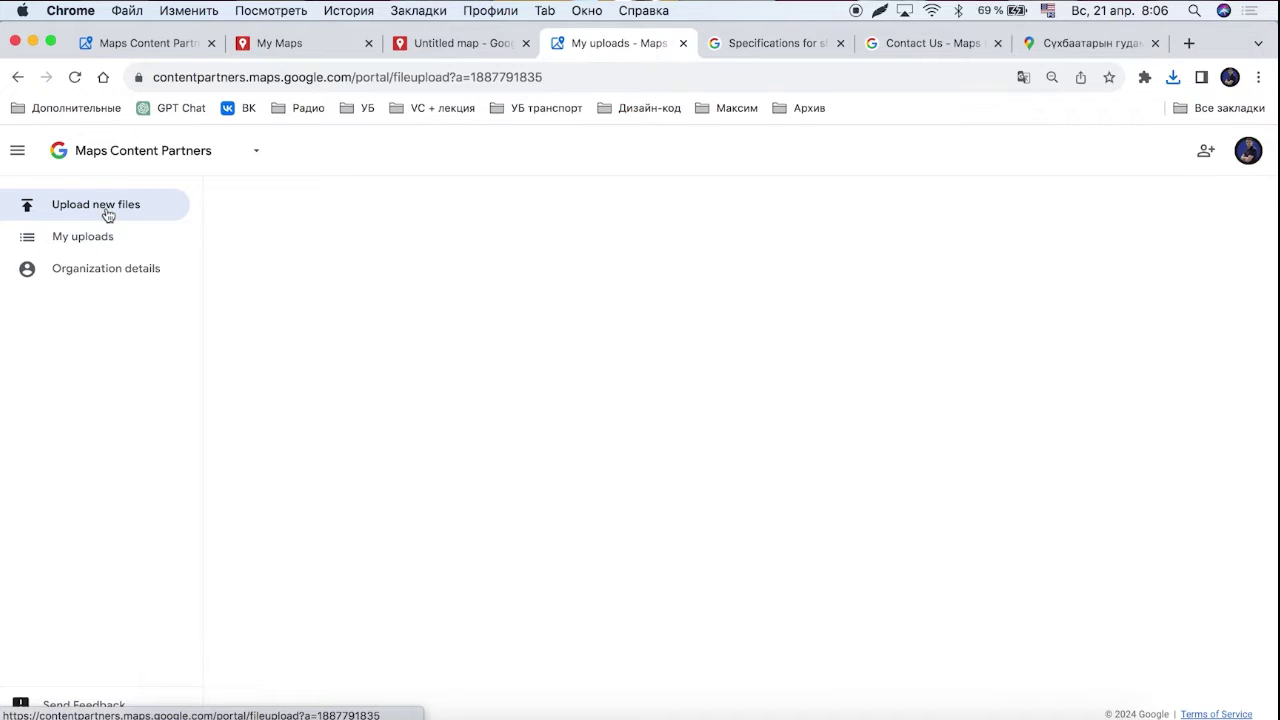
pyautogui.click(508, 367)
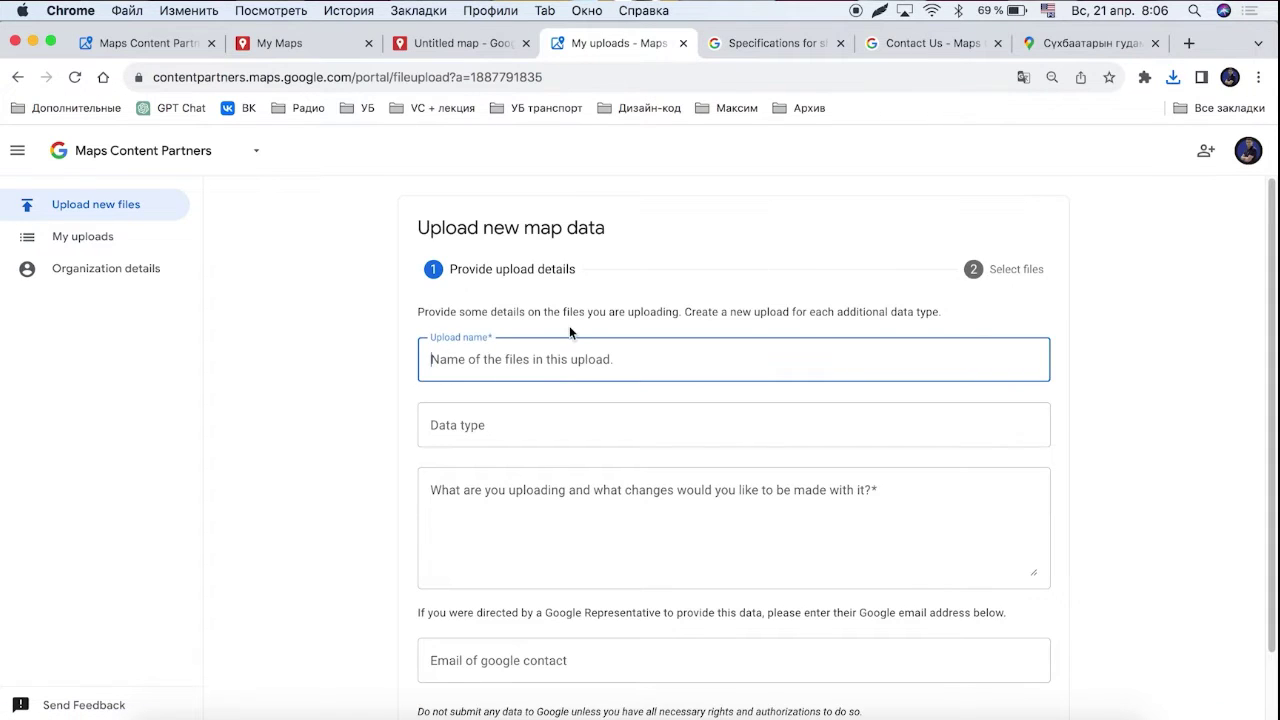
pyautogui.write('Pricate road')
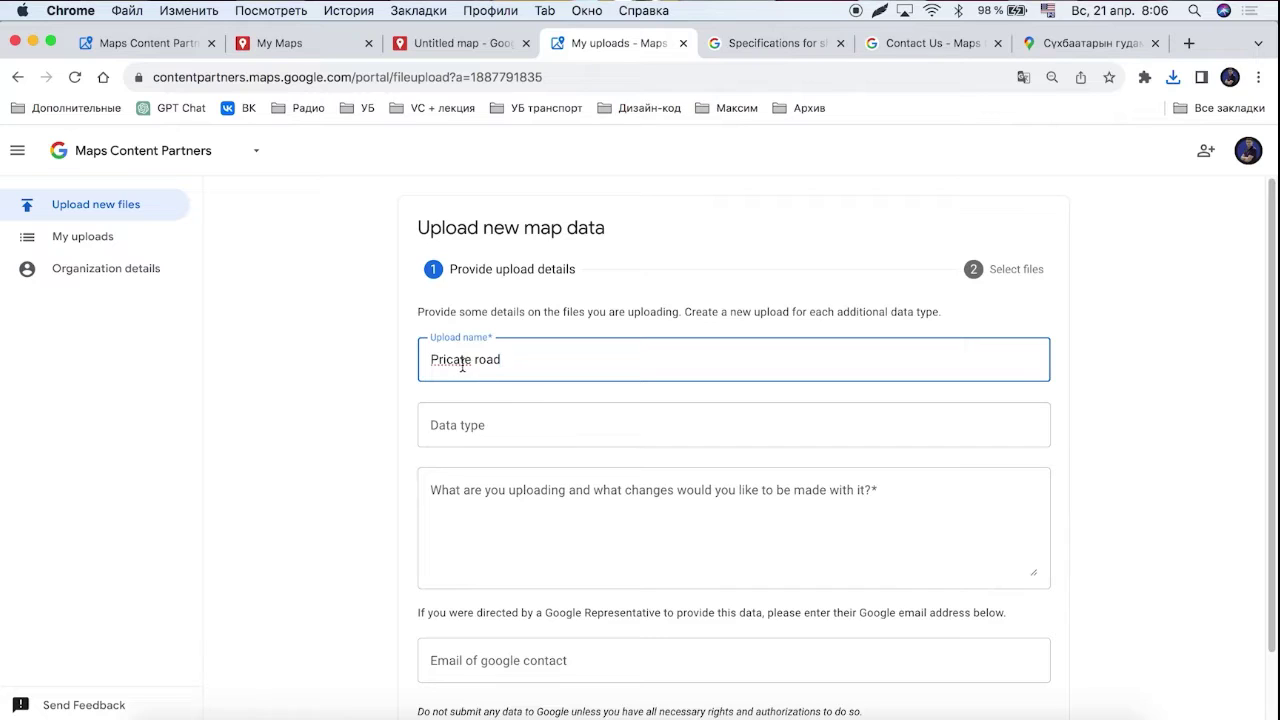
pyautogui.moveTo(452, 366); pyautogui.dragTo(447, 364)
pyautogui.write('v')
# - Set the data type of the Private road upload to Road closures
pyautogui.click(489, 416)
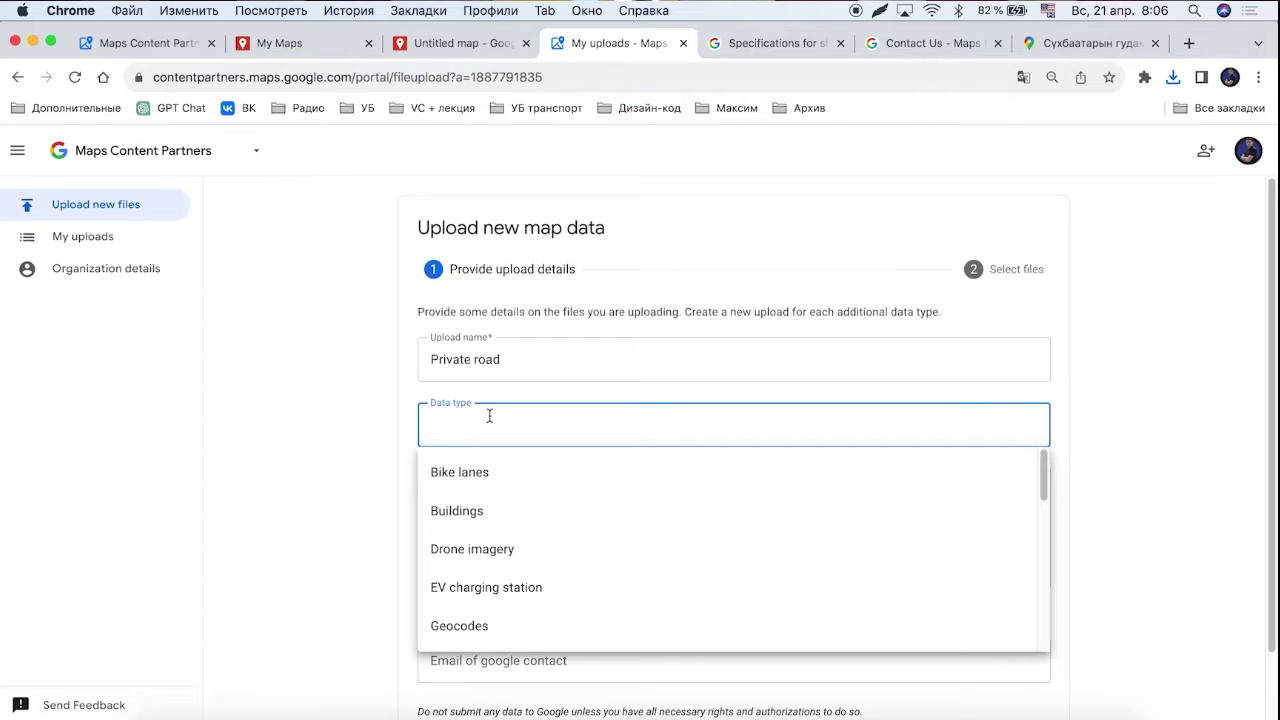
pyautogui.write('clo')
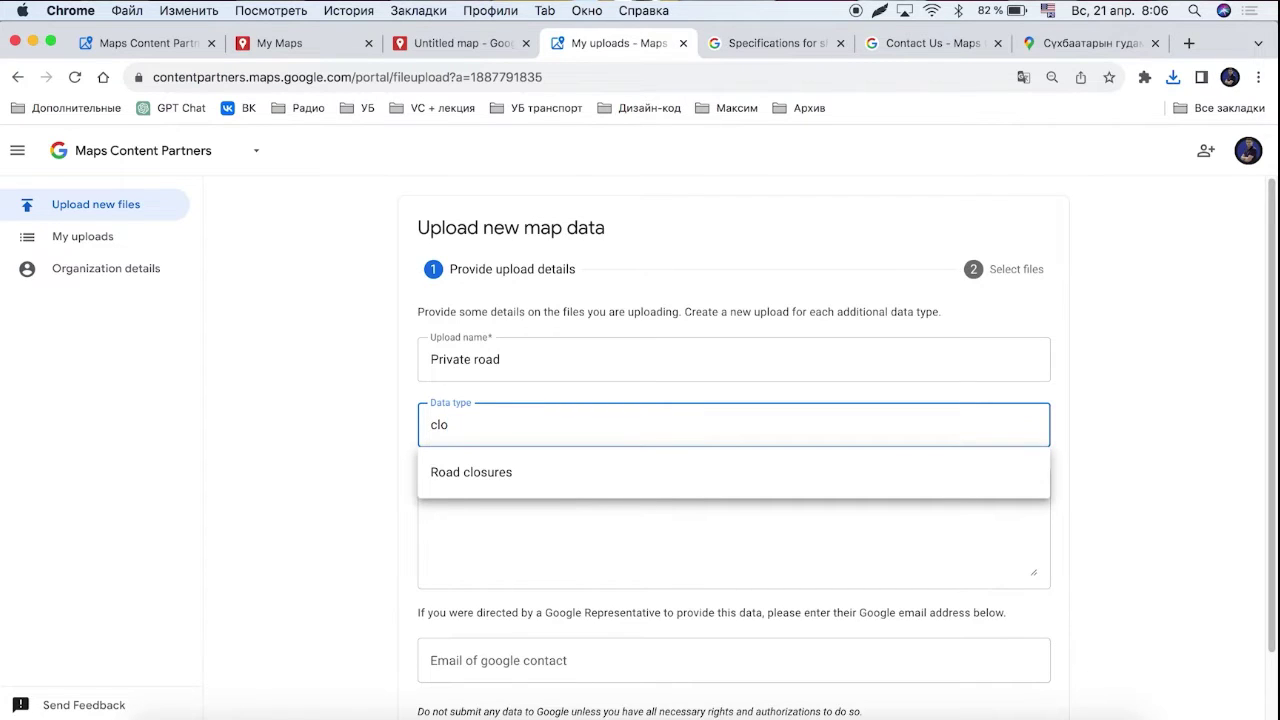
pyautogui.press('Down')
pyautogui.press('Return')
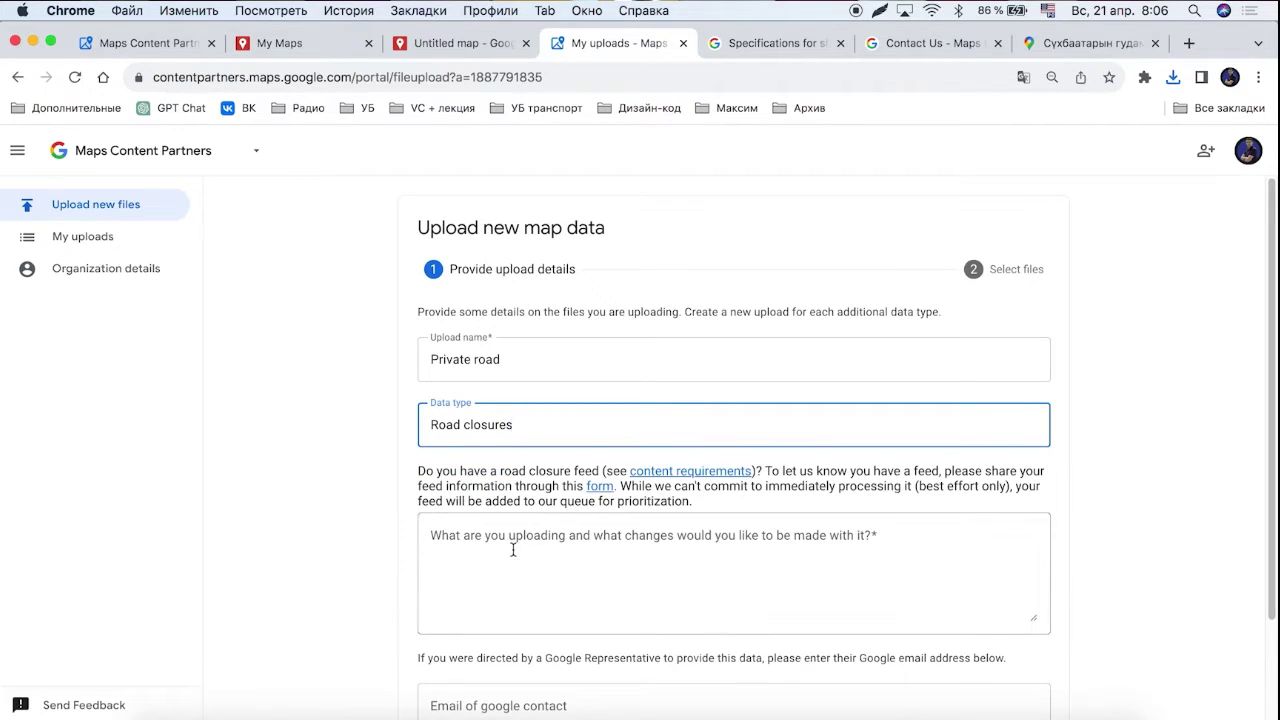
# - Enter "1" as the upload description and continue to the file selection stage
pyautogui.scroll(-1, 663, 557)
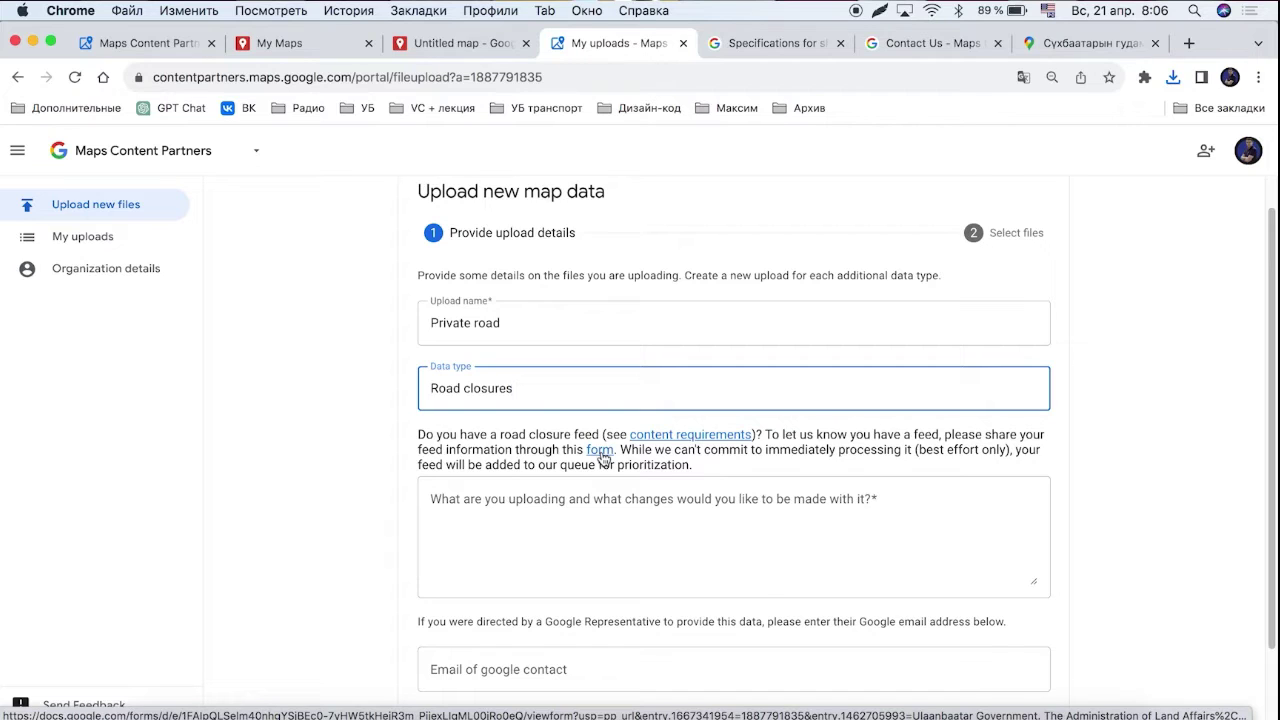
pyautogui.click(500, 515)
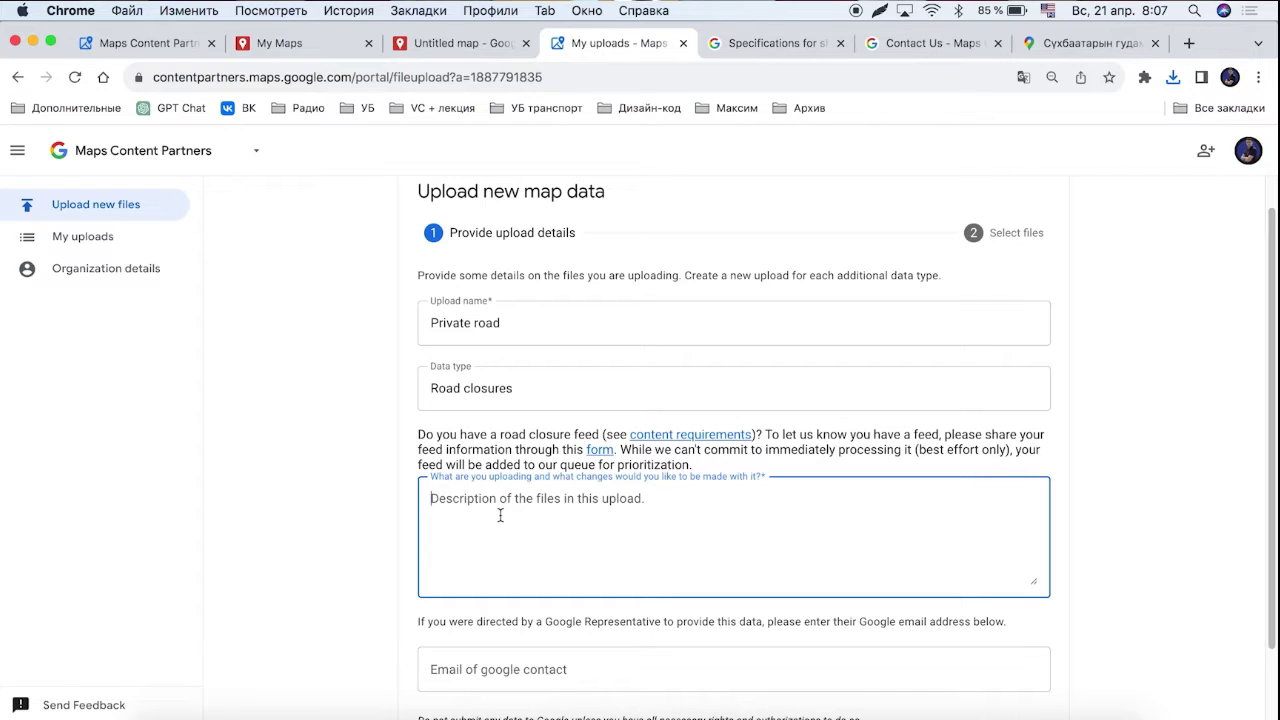
pyautogui.write('1')
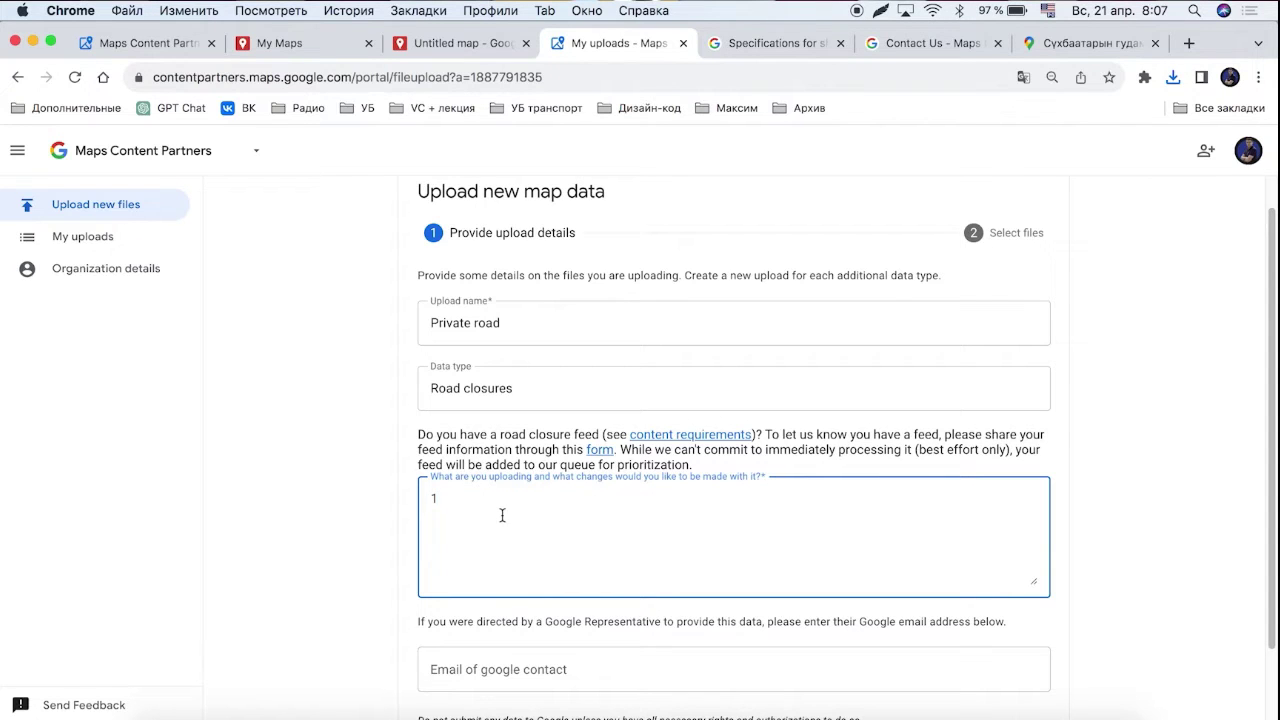
pyautogui.scroll(-4, 1049, 445)
pyautogui.click(1020, 660)
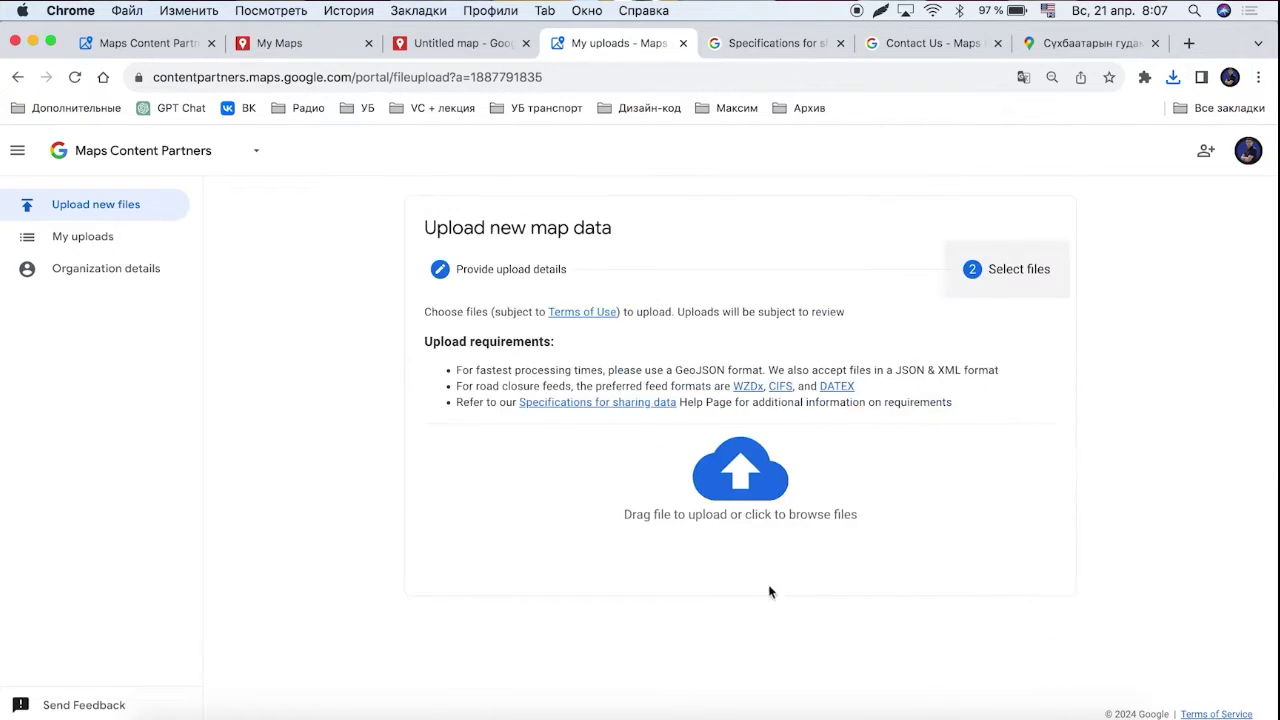
# - Browse the downloads folder for Private road.kml, select it and cancel without opening the file
pyautogui.click(742, 480)
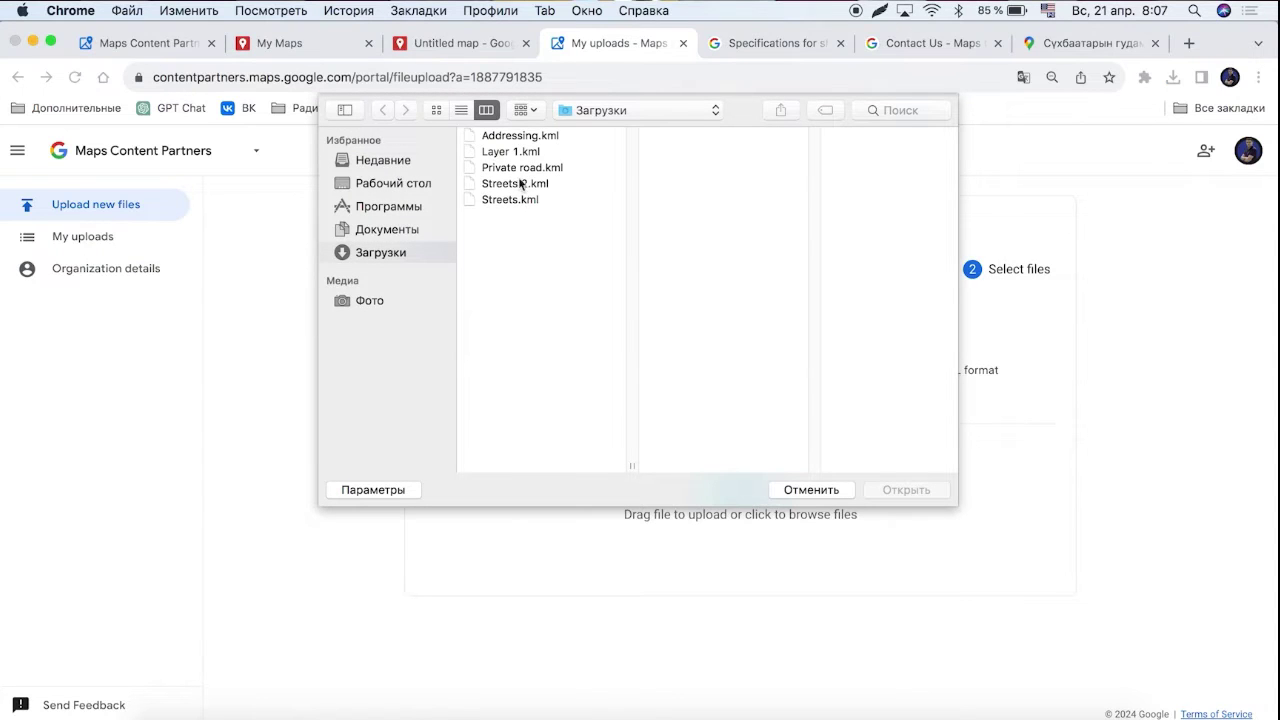
pyautogui.click(518, 168)
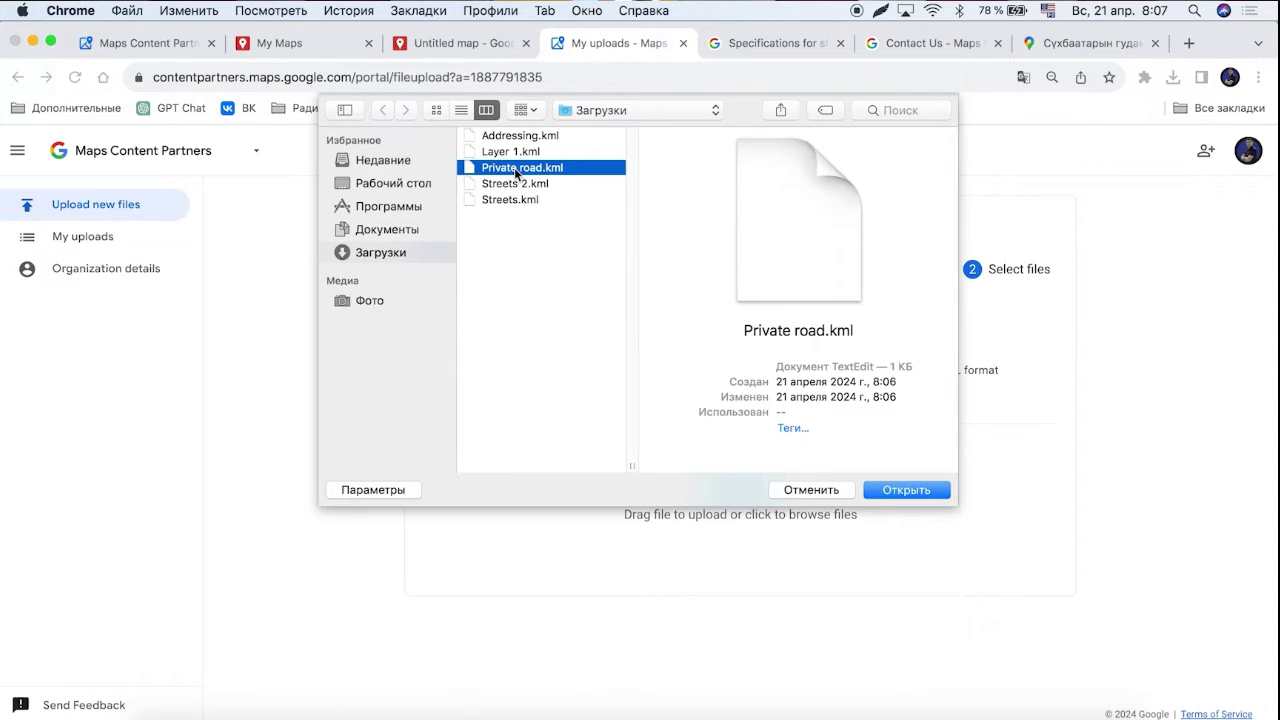
pyautogui.click(816, 489)
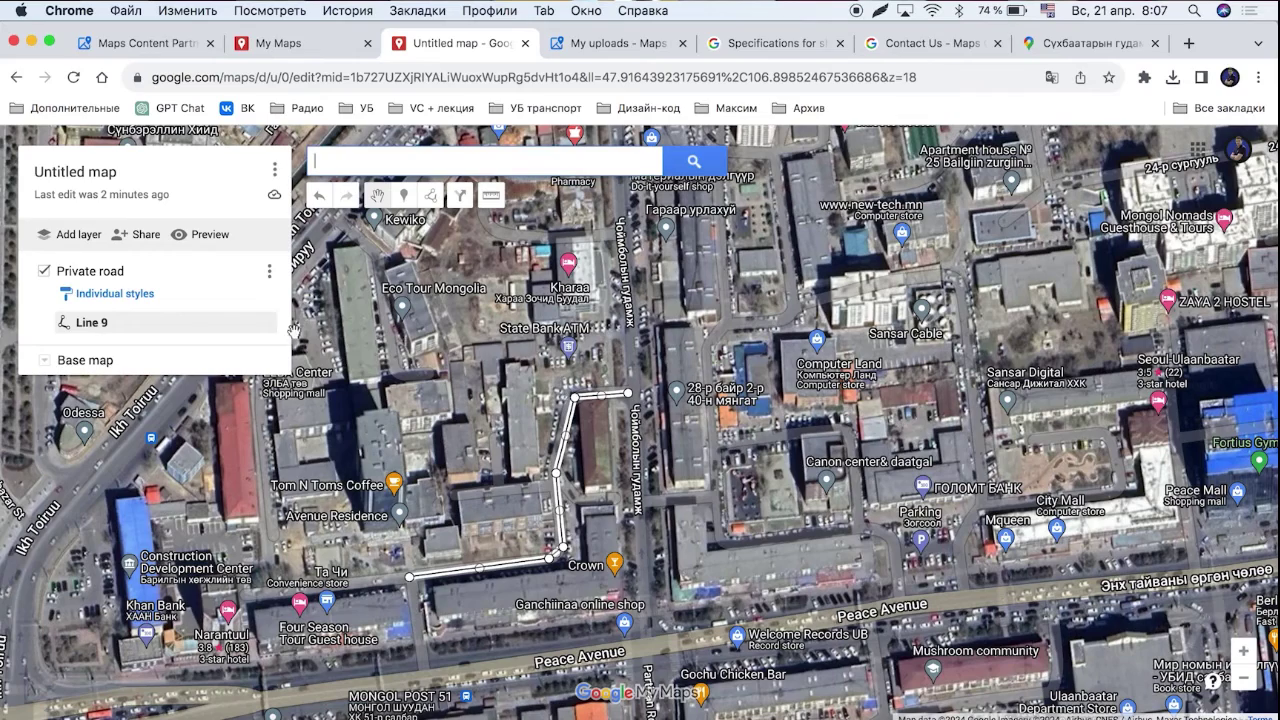
# - Back in the untitled map in My Maps, rename the Private road layer to "Another direction" and delete Line 9 from it
pyautogui.click(88, 274)
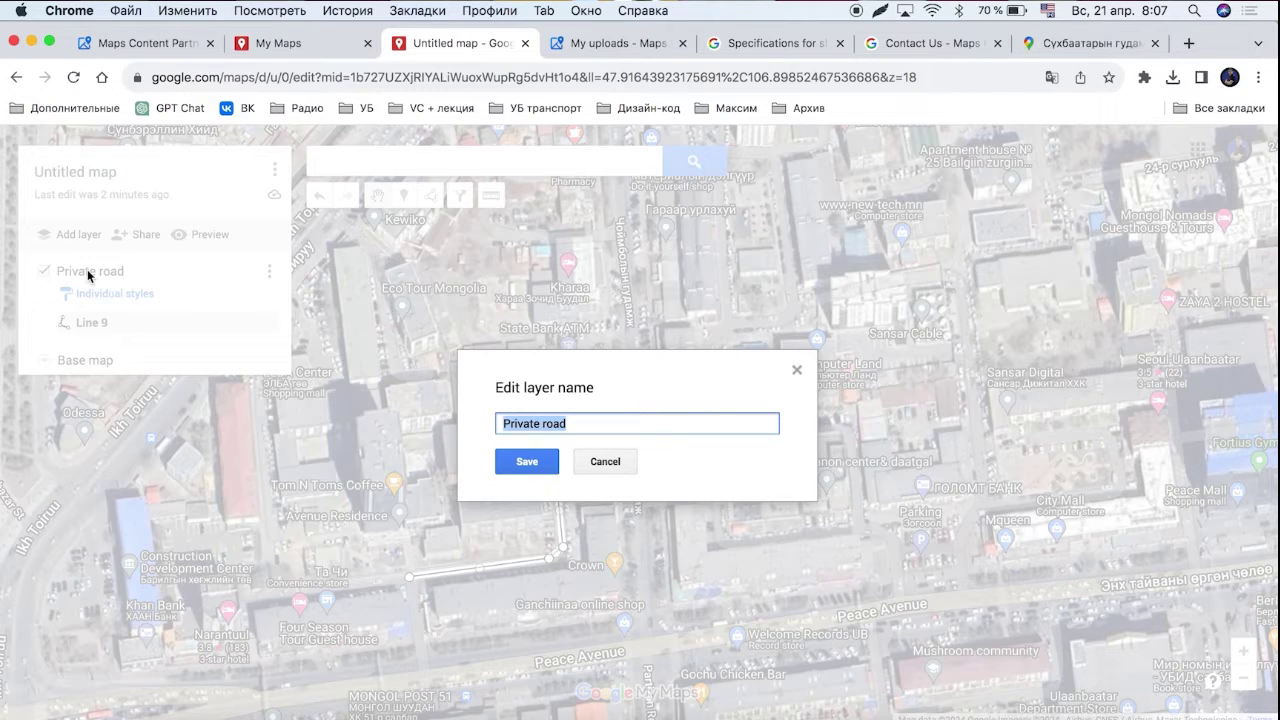
pyautogui.write('Ano')
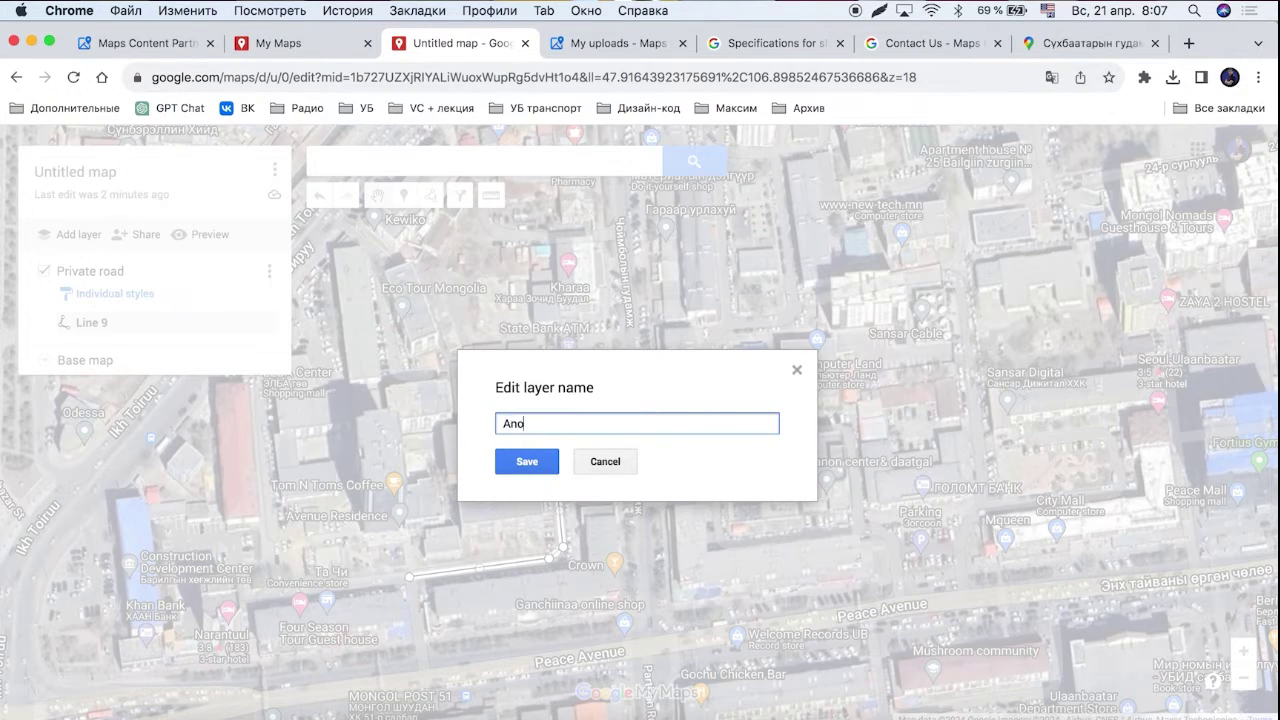
pyautogui.write('ther direction')
pyautogui.press('Return')
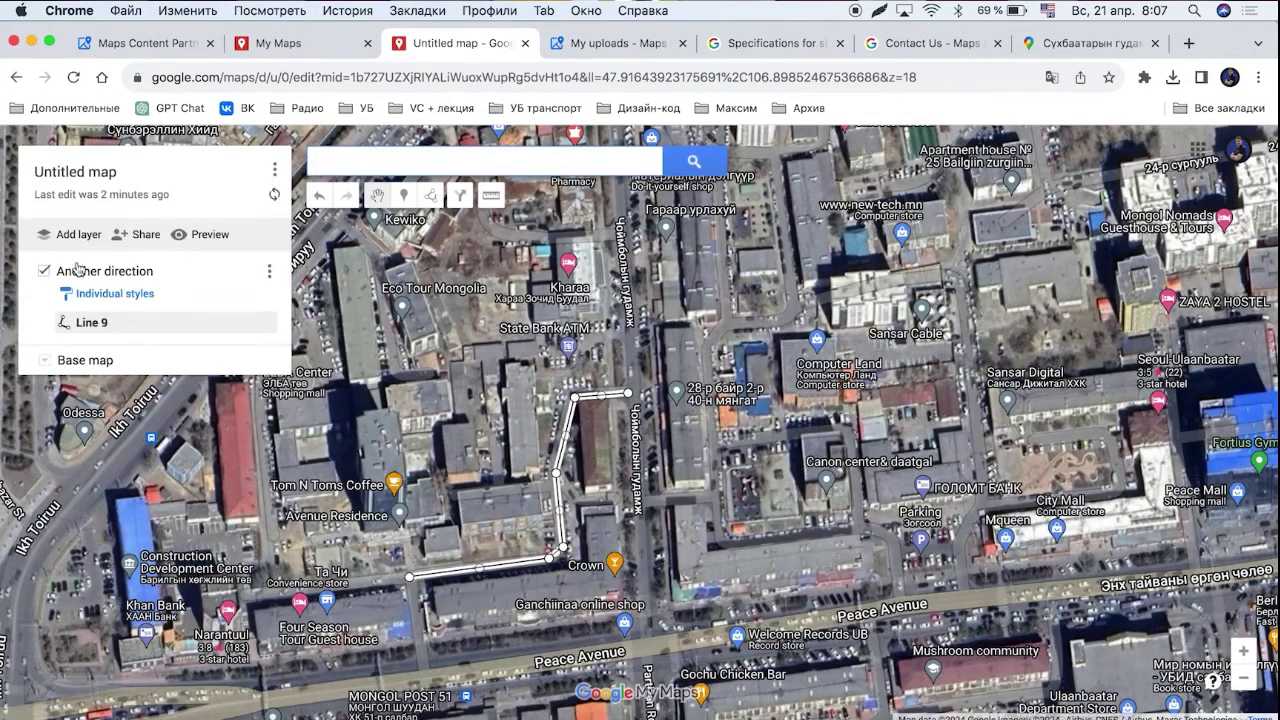
pyautogui.click(145, 322)
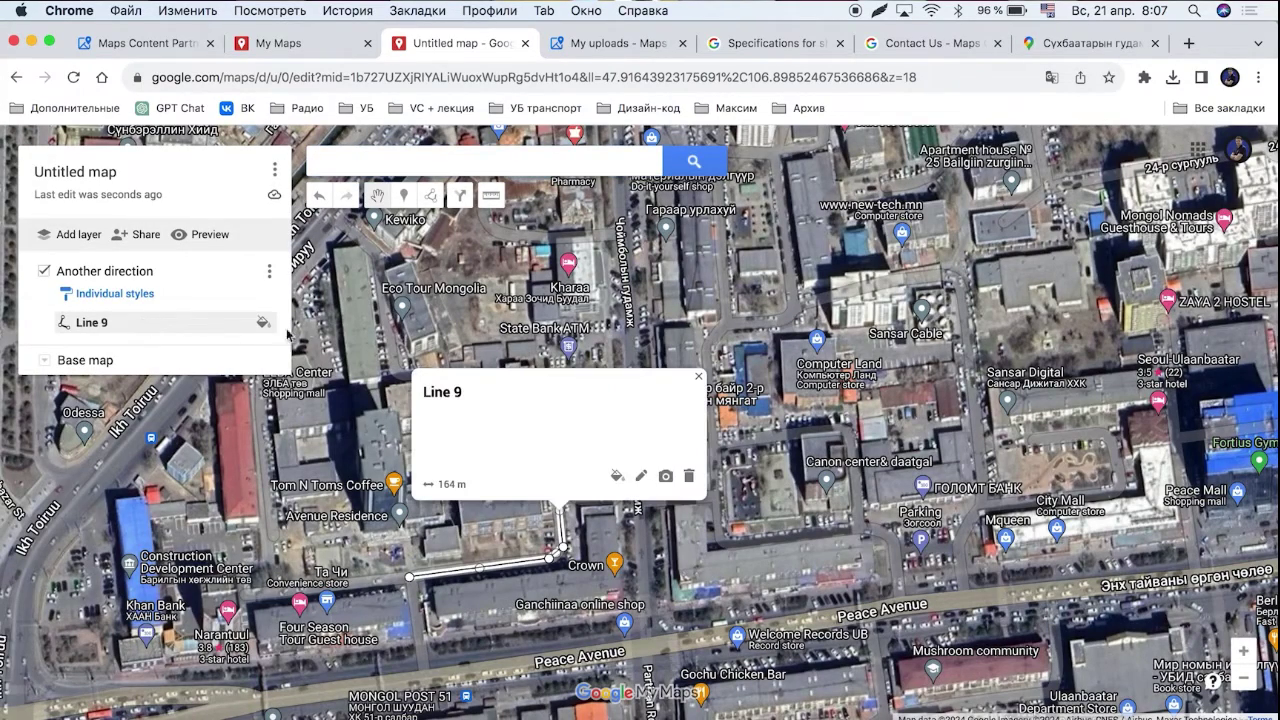
pyautogui.press('Delete')
# - Draw and save a line about 267 m long along Partizan Rd, from Peace Avenue south to Seoul St
pyautogui.scroll(-1, 704, 398)
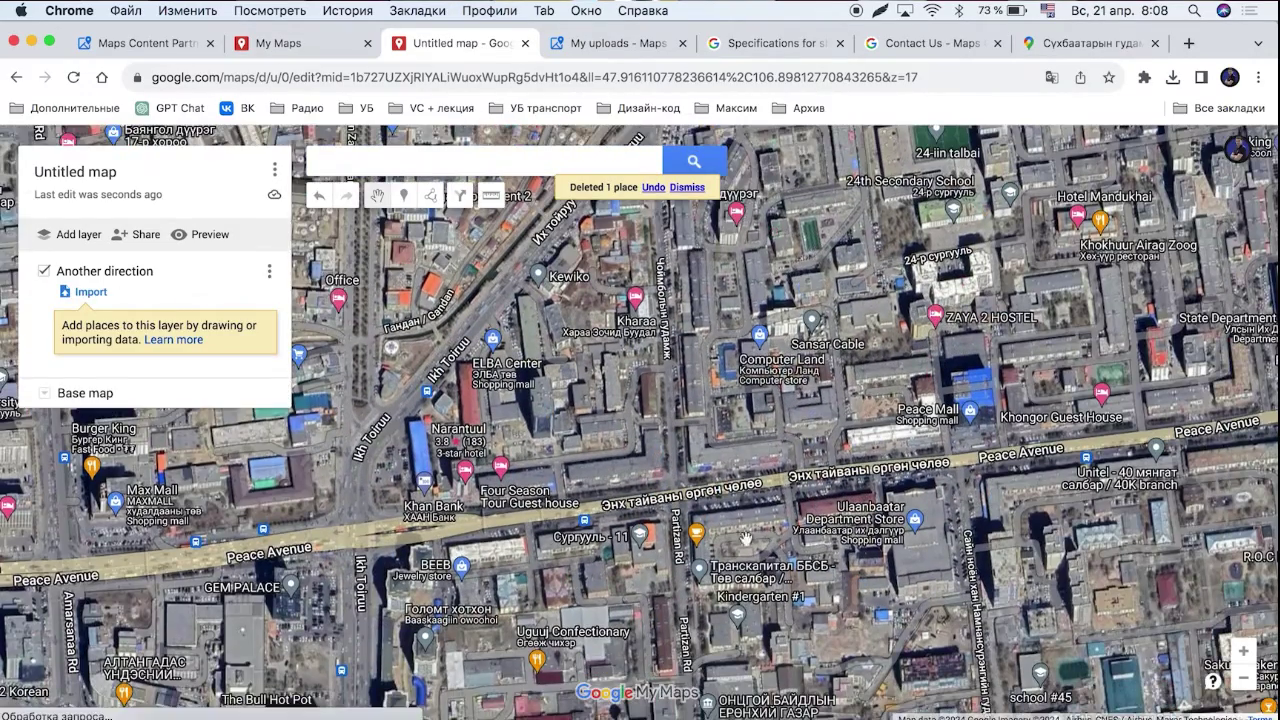
pyautogui.moveTo(745, 540); pyautogui.dragTo(735, 292)
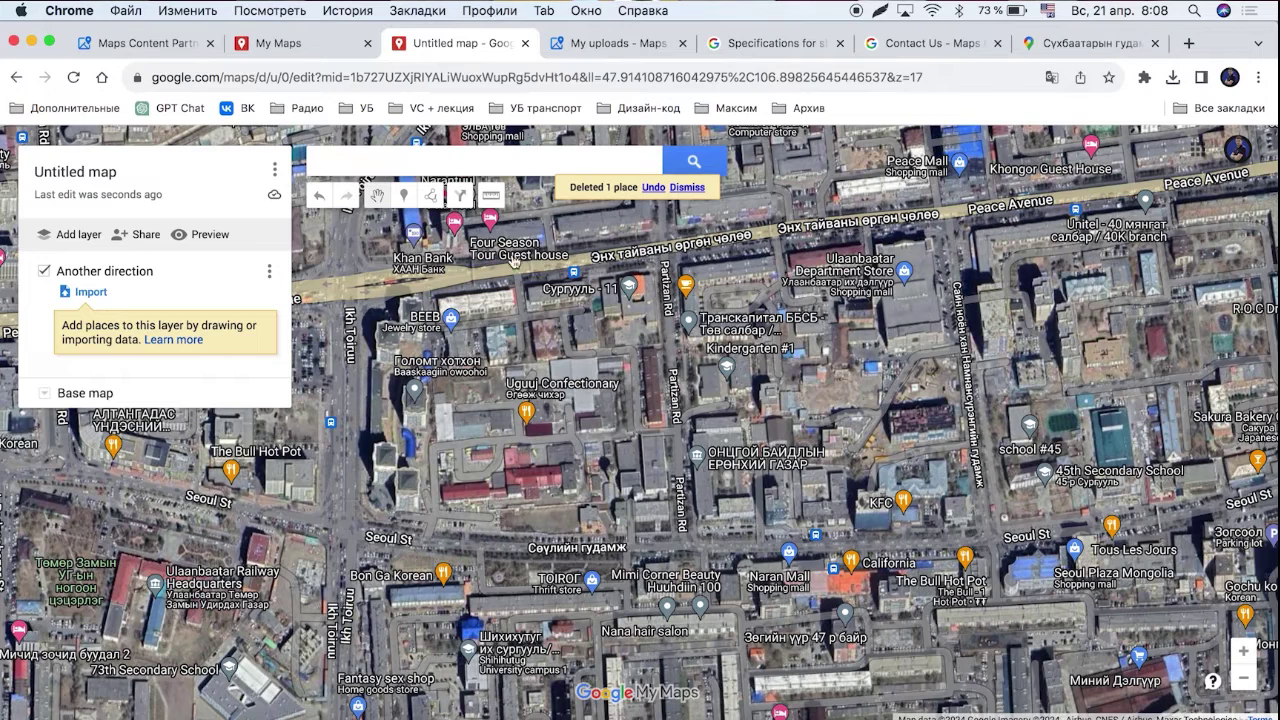
pyautogui.click(433, 197)
pyautogui.click(441, 222)
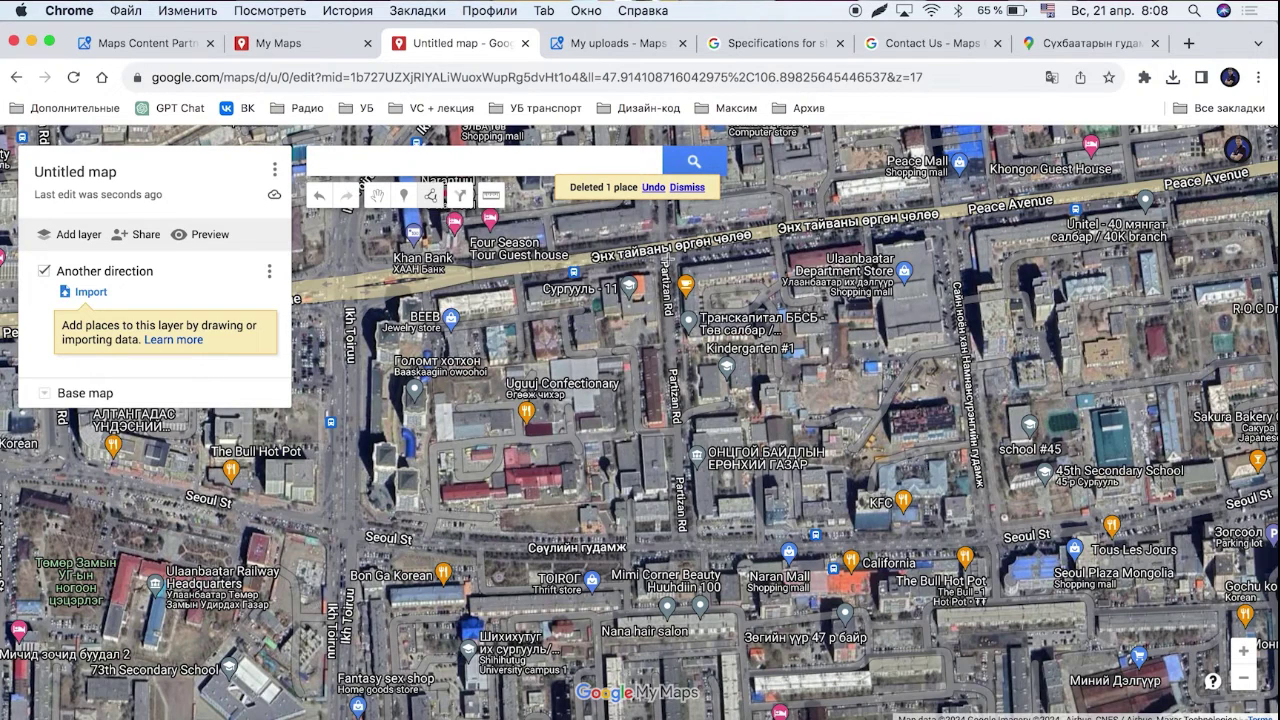
pyautogui.click(679, 470)
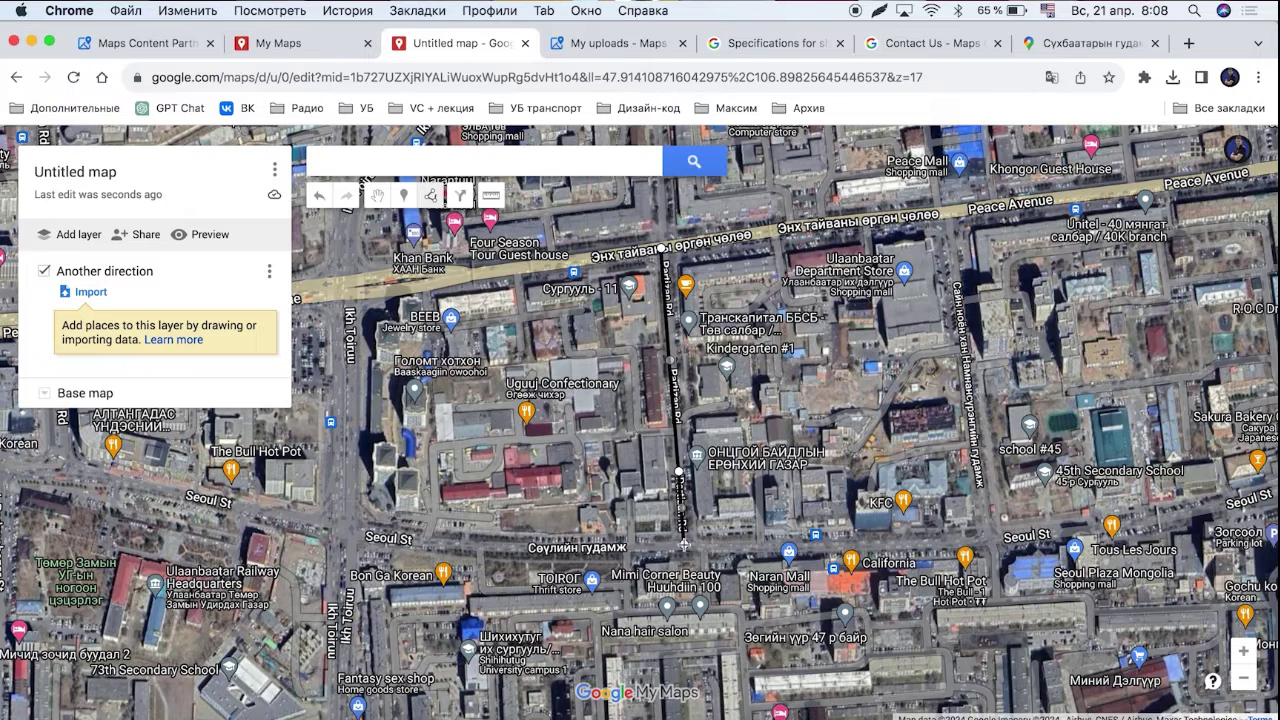
pyautogui.doubleClick(684, 545)
pyautogui.click(573, 441)
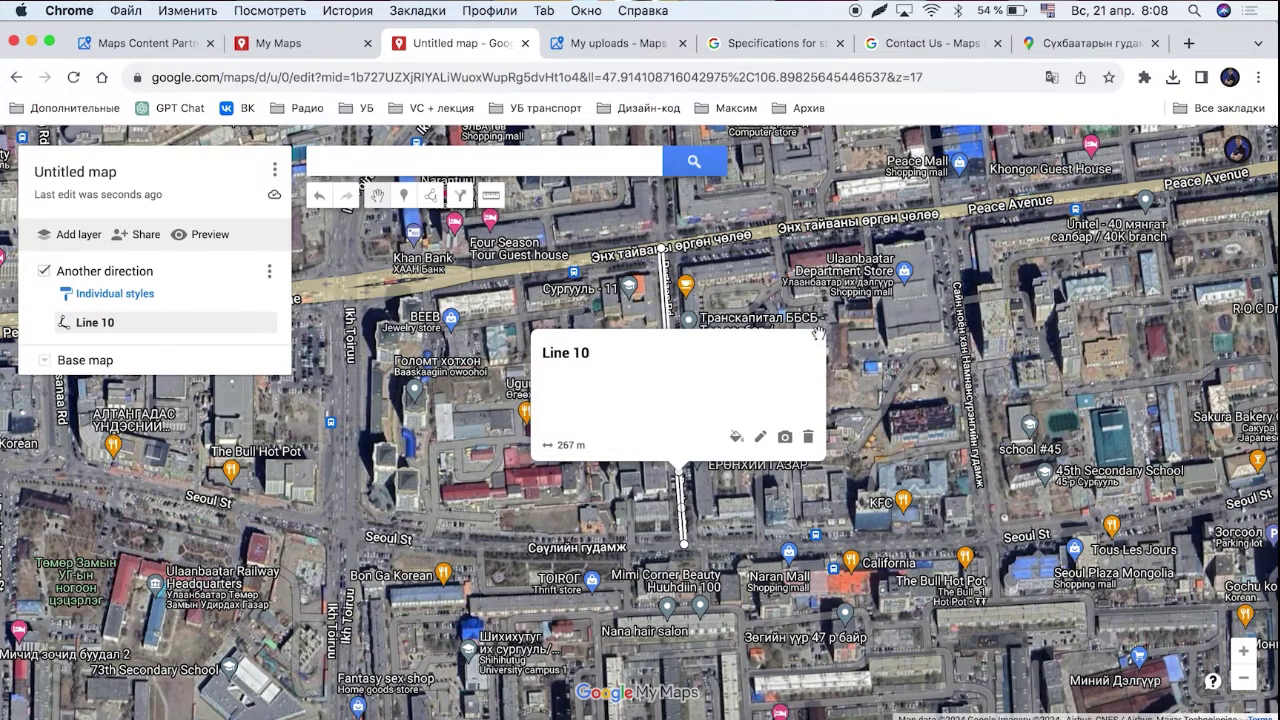
pyautogui.click(735, 242)
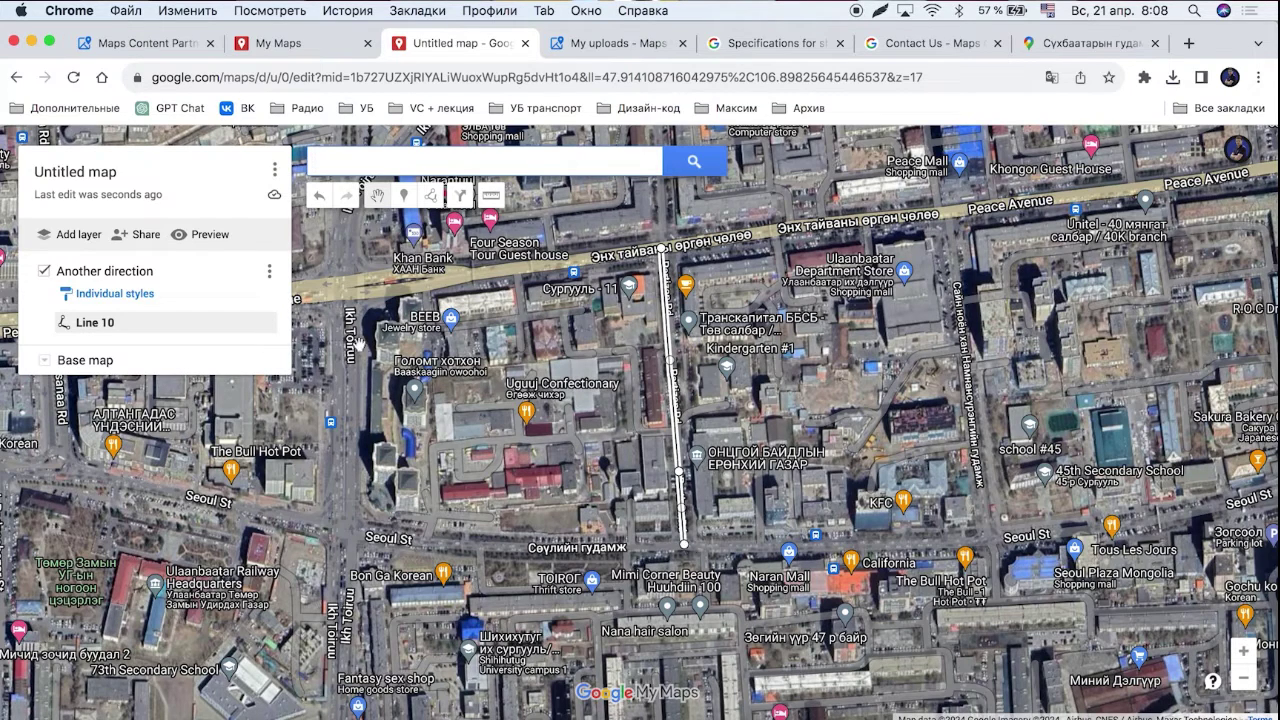
# - Export the Another direction layer as a KML file instead of KMZ and download it
pyautogui.click(269, 273)
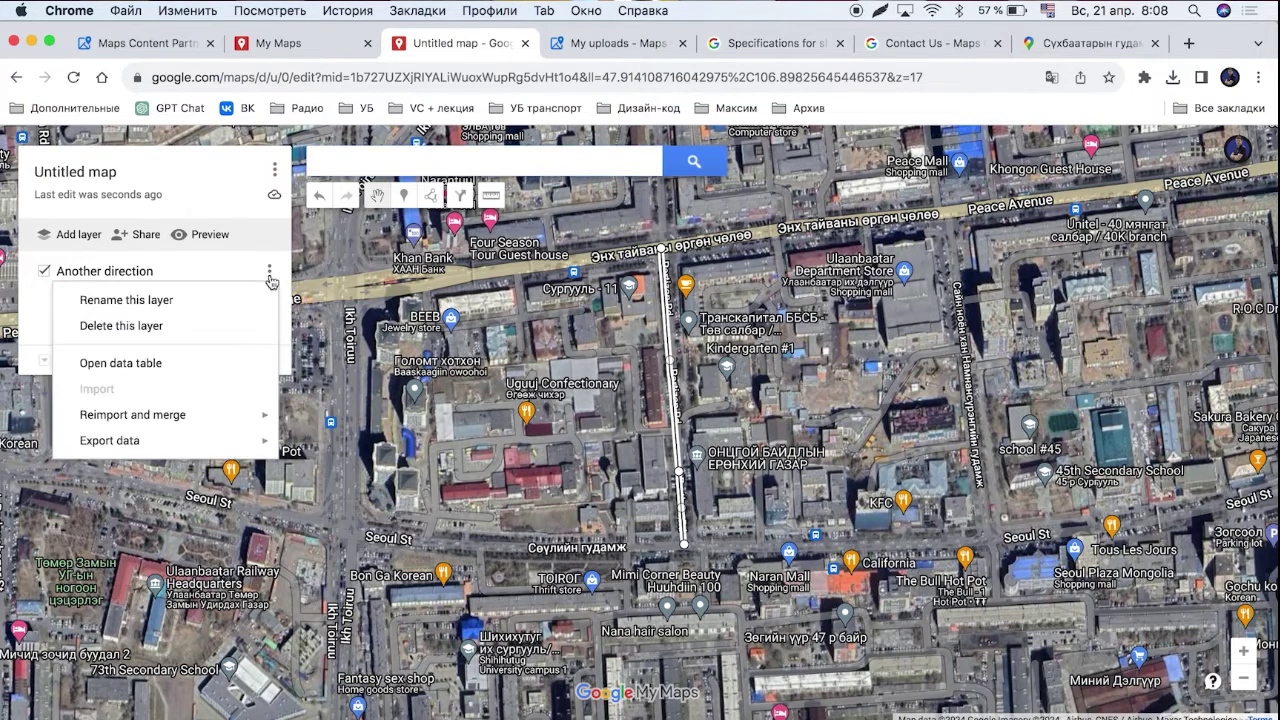
pyautogui.moveTo(232, 443)
pyautogui.click(389, 455)
pyautogui.click(442, 438)
pyautogui.click(470, 472)
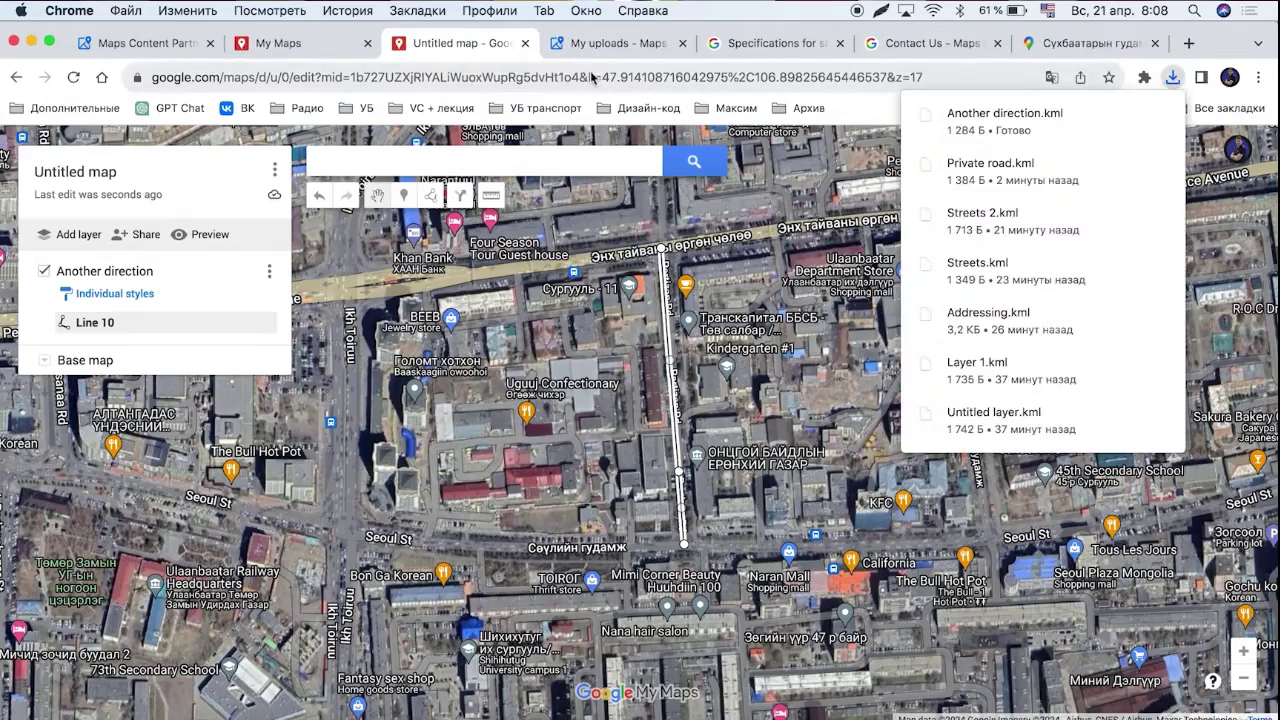
# - Start a new Maps Content Partners upload named "Direction", with data type Roads and description "This road has direction only from north to south"
pyautogui.click(593, 45)
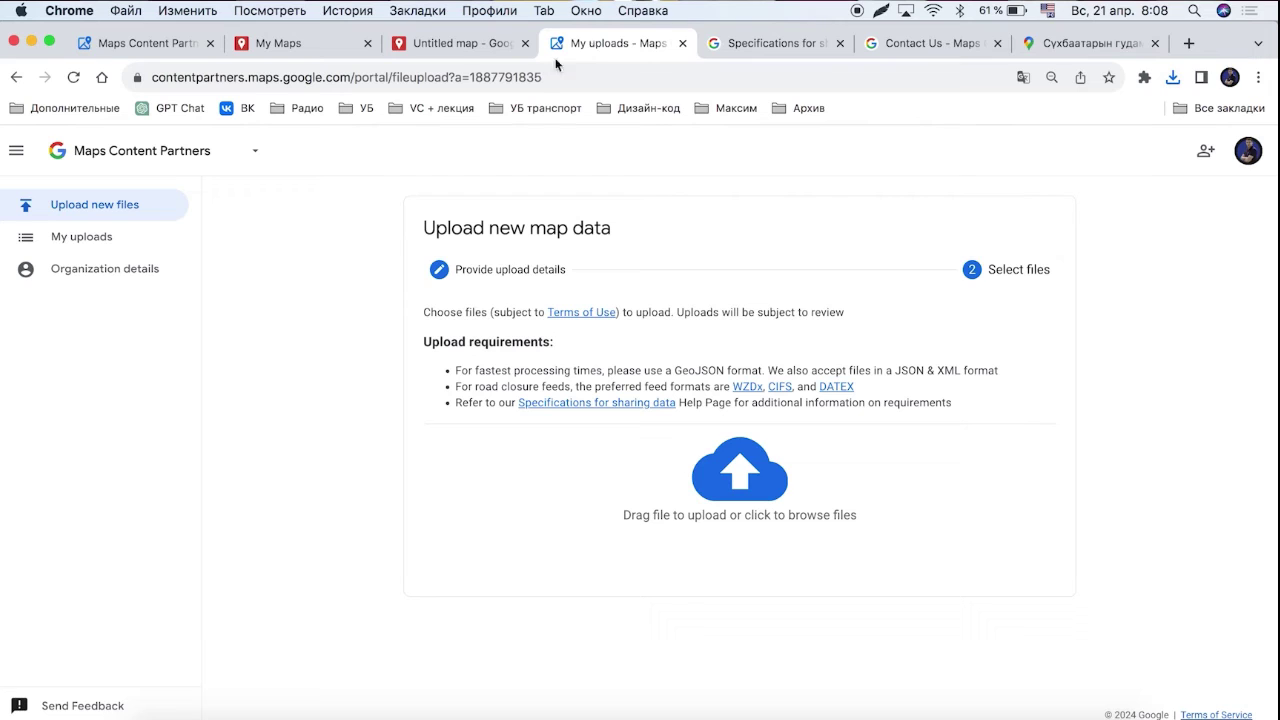
pyautogui.click(100, 237)
pyautogui.click(121, 206)
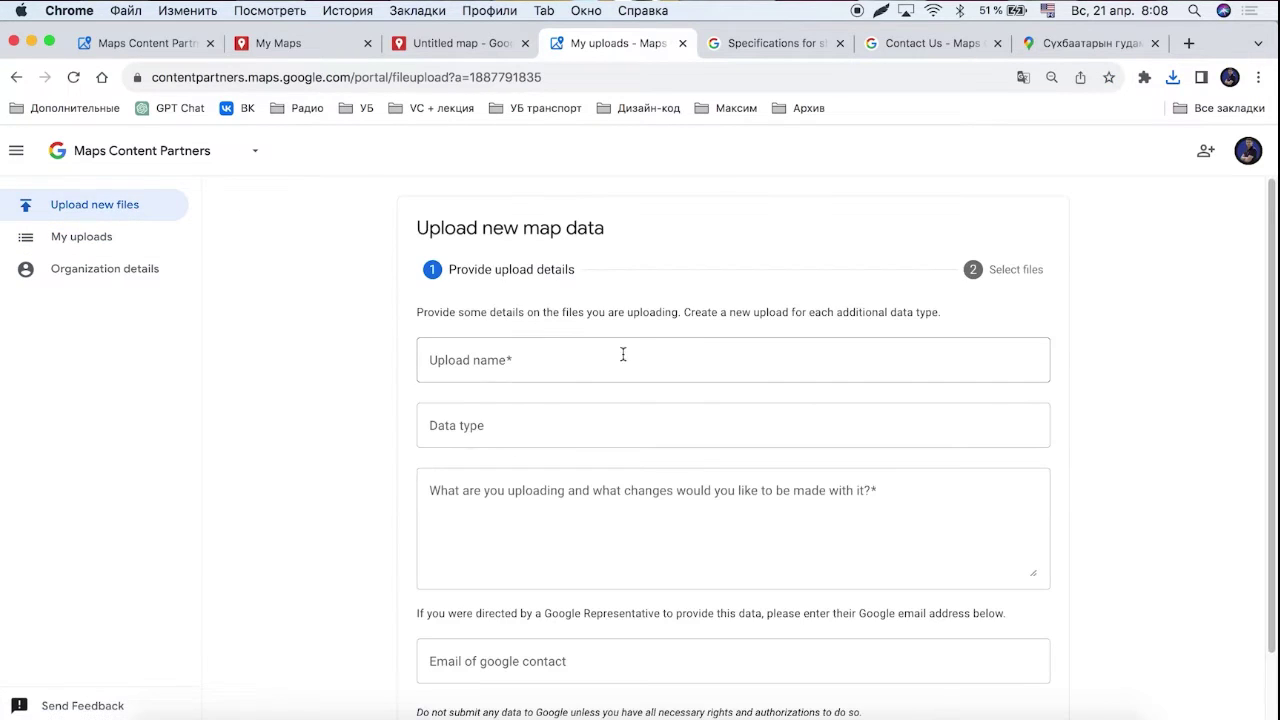
pyautogui.click(615, 357)
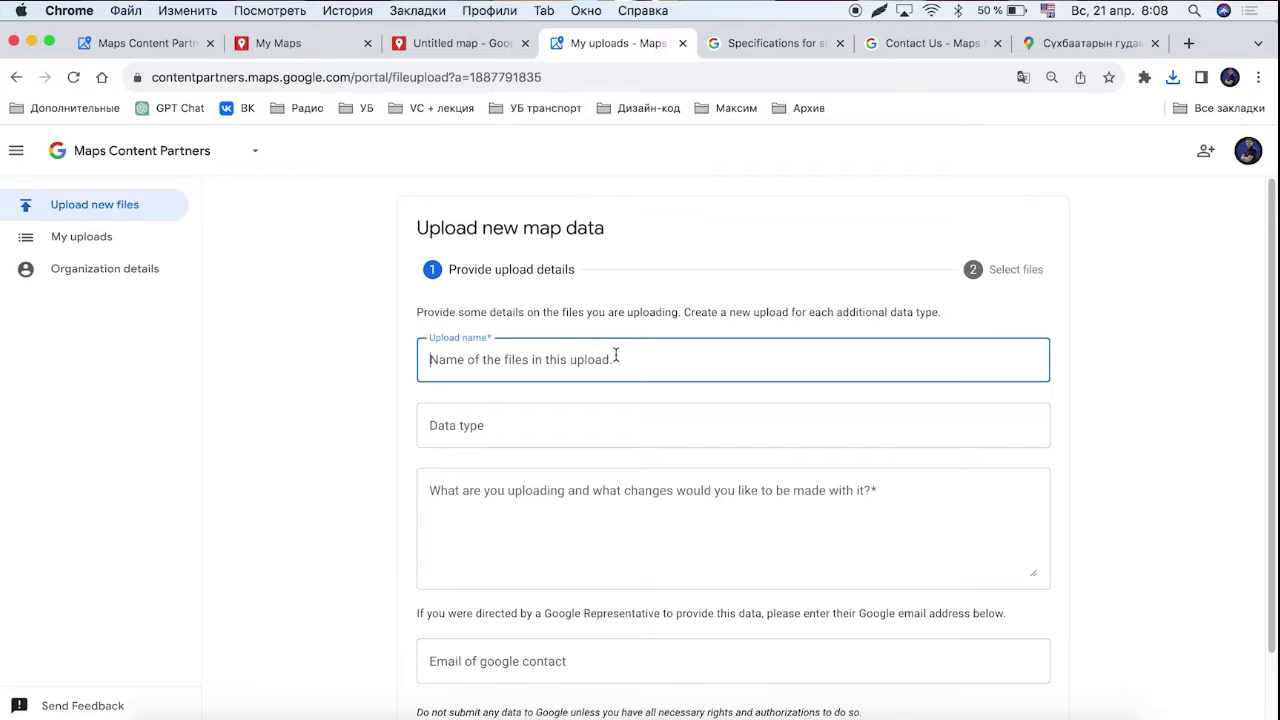
pyautogui.write('Dire')
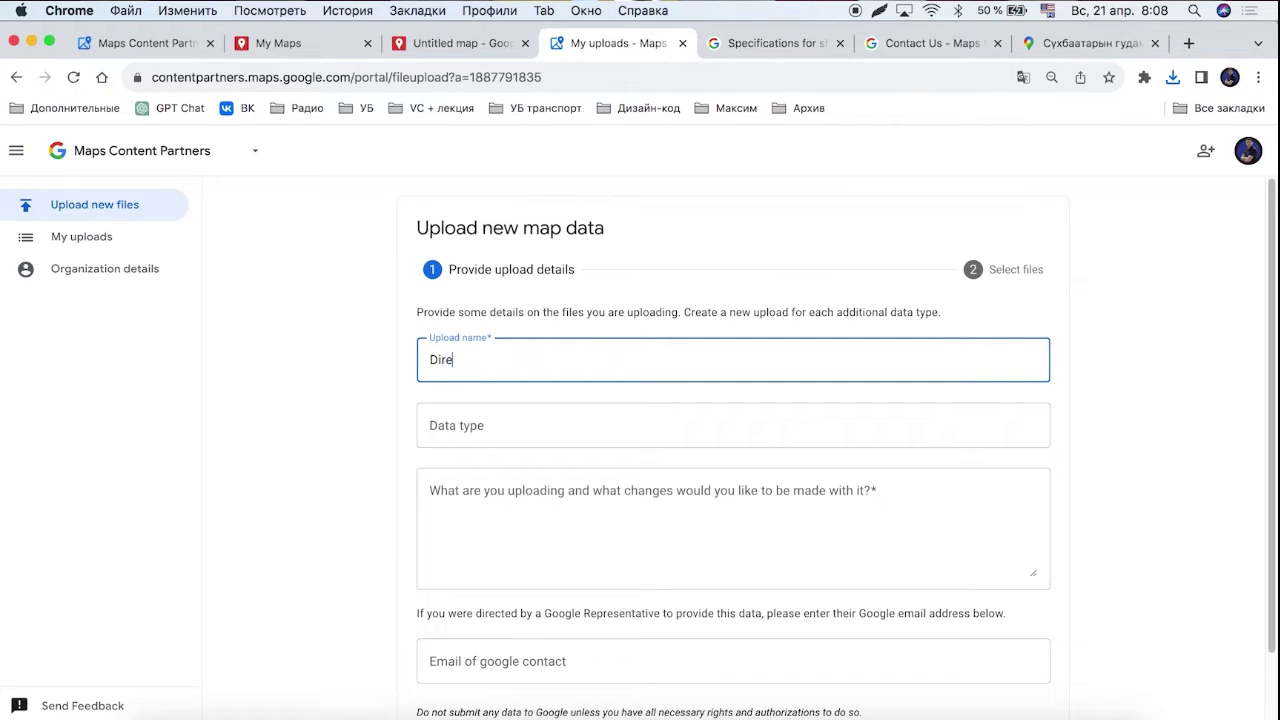
pyautogui.write('ction')
pyautogui.click(617, 430)
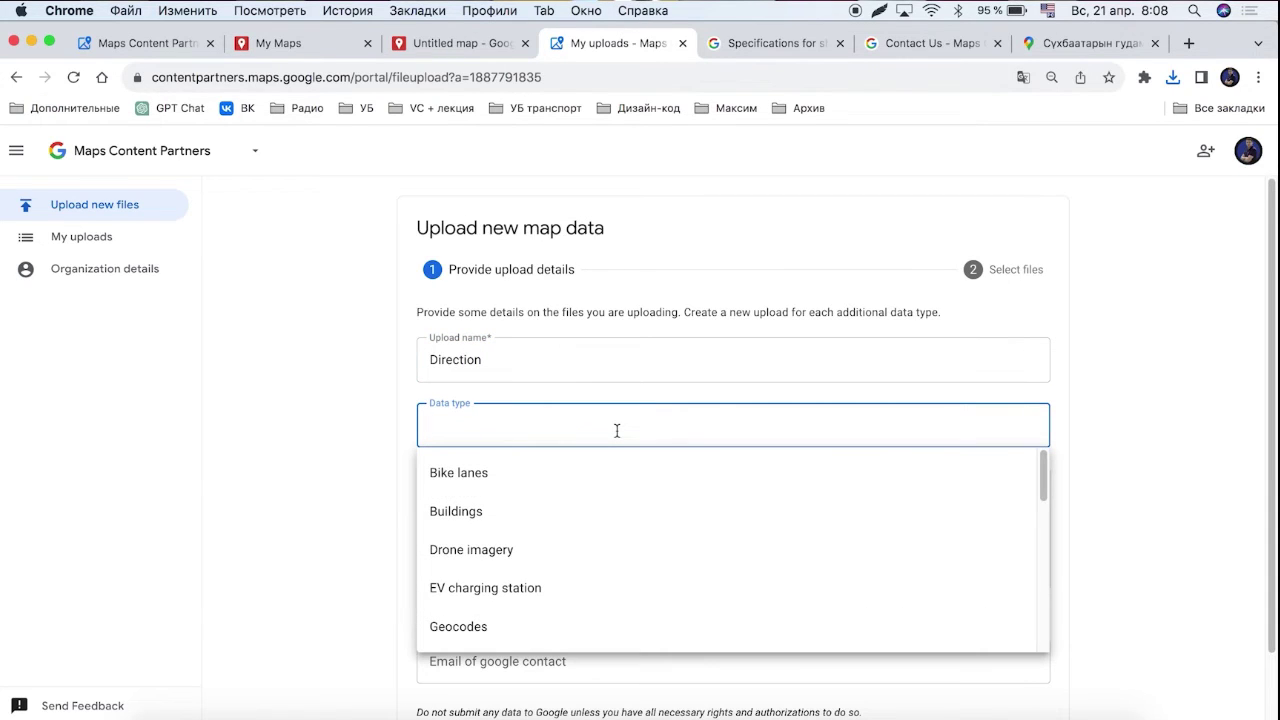
pyautogui.write('roa')
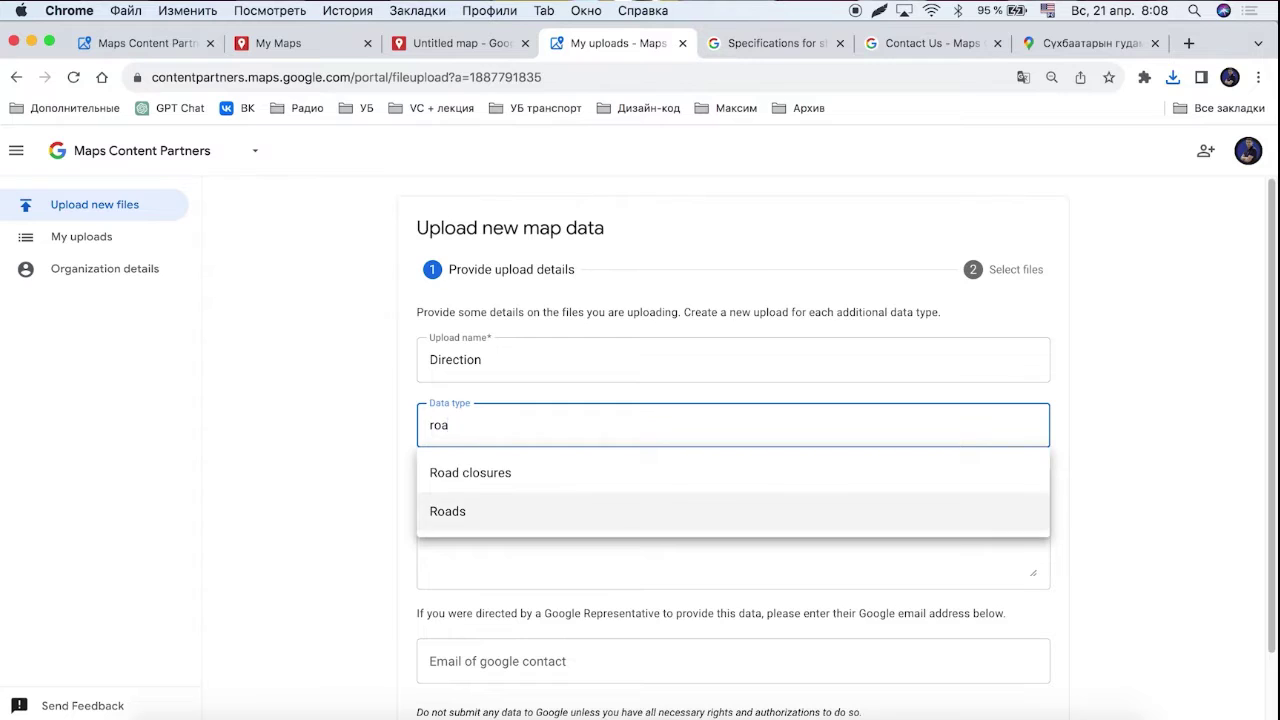
pyautogui.press('Return')
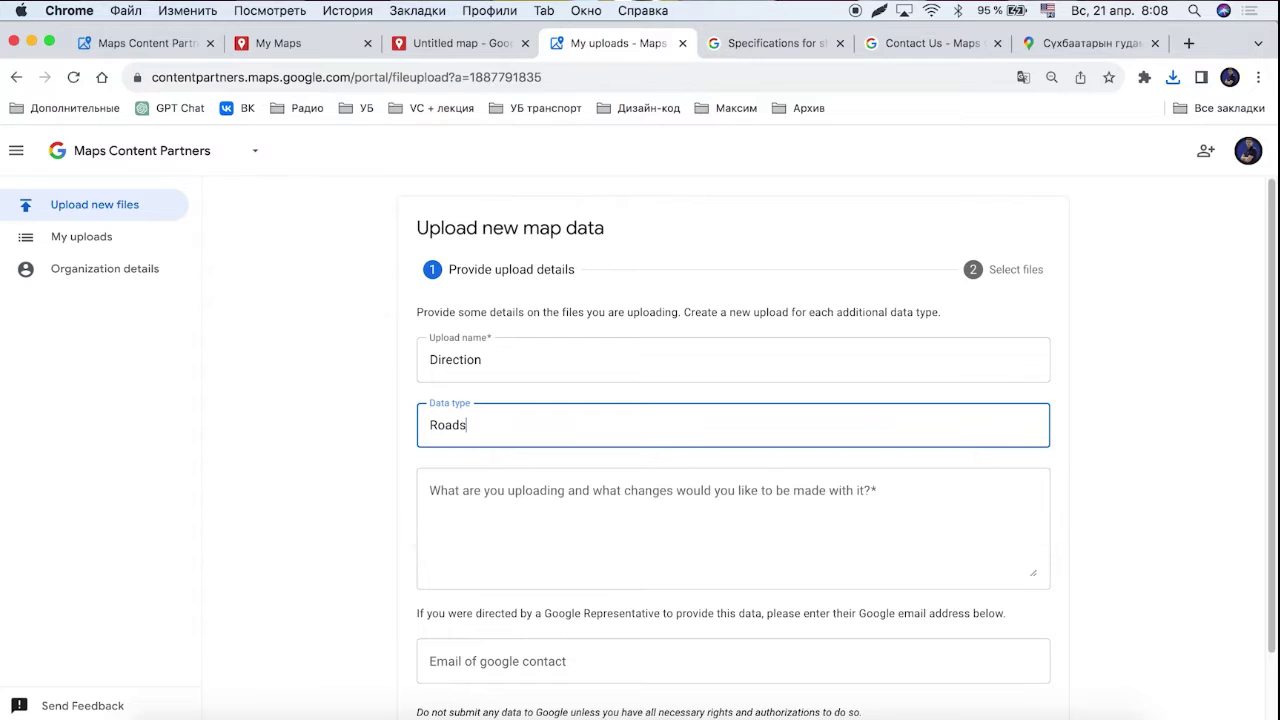
pyautogui.click(511, 498)
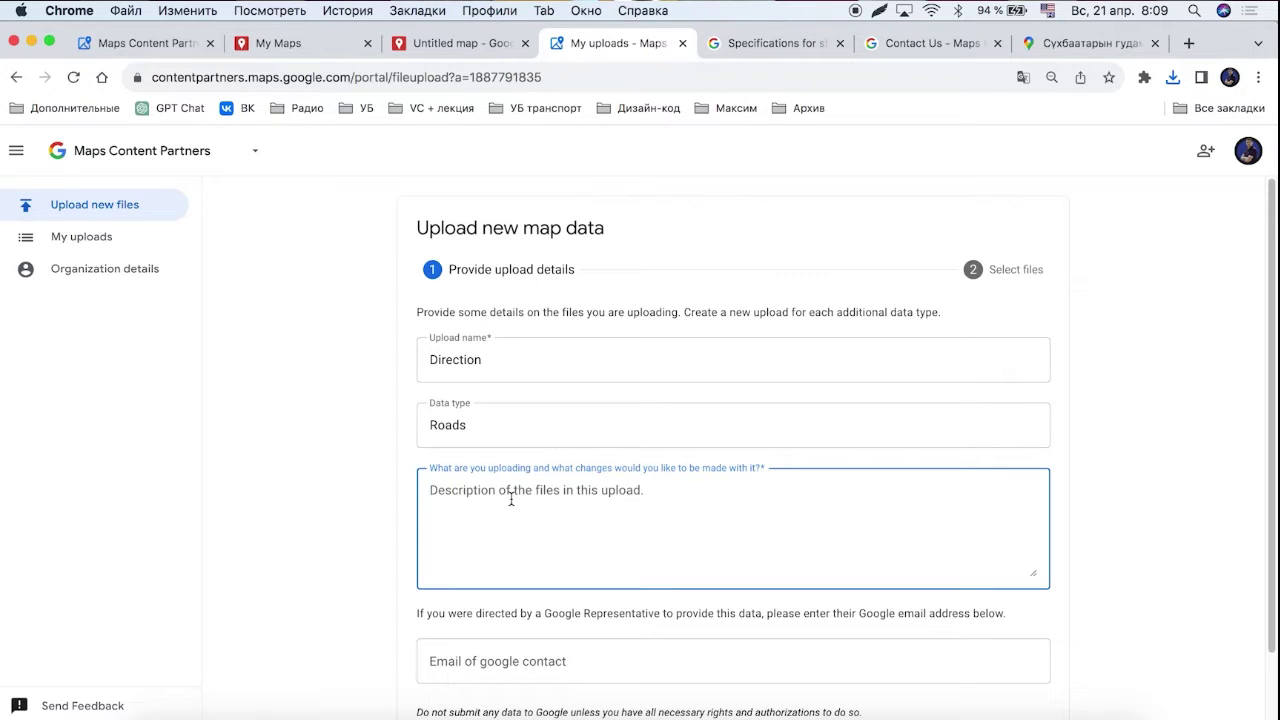
pyautogui.write('tion only from north to south')
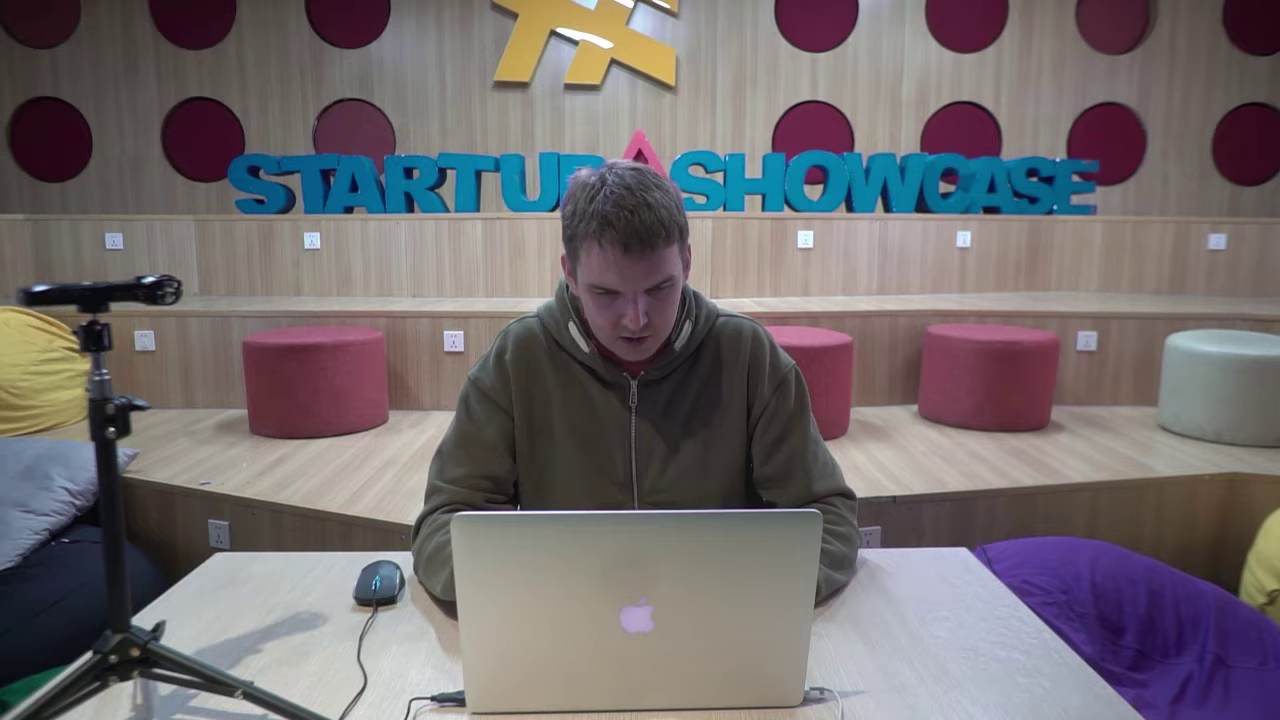
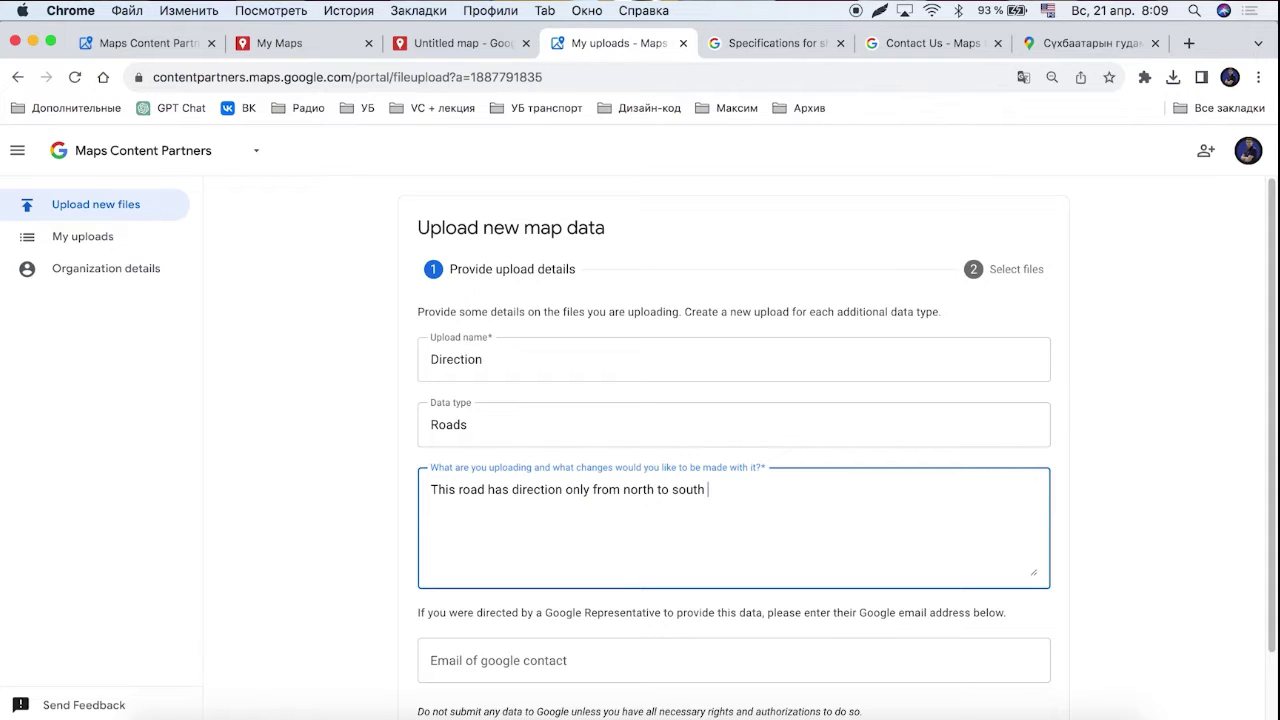
# - Continue to the file selection stage of the upload and choose Another direction.kml from the downloads folder
pyautogui.scroll(-2, 1040, 660)
pyautogui.click(1040, 664)
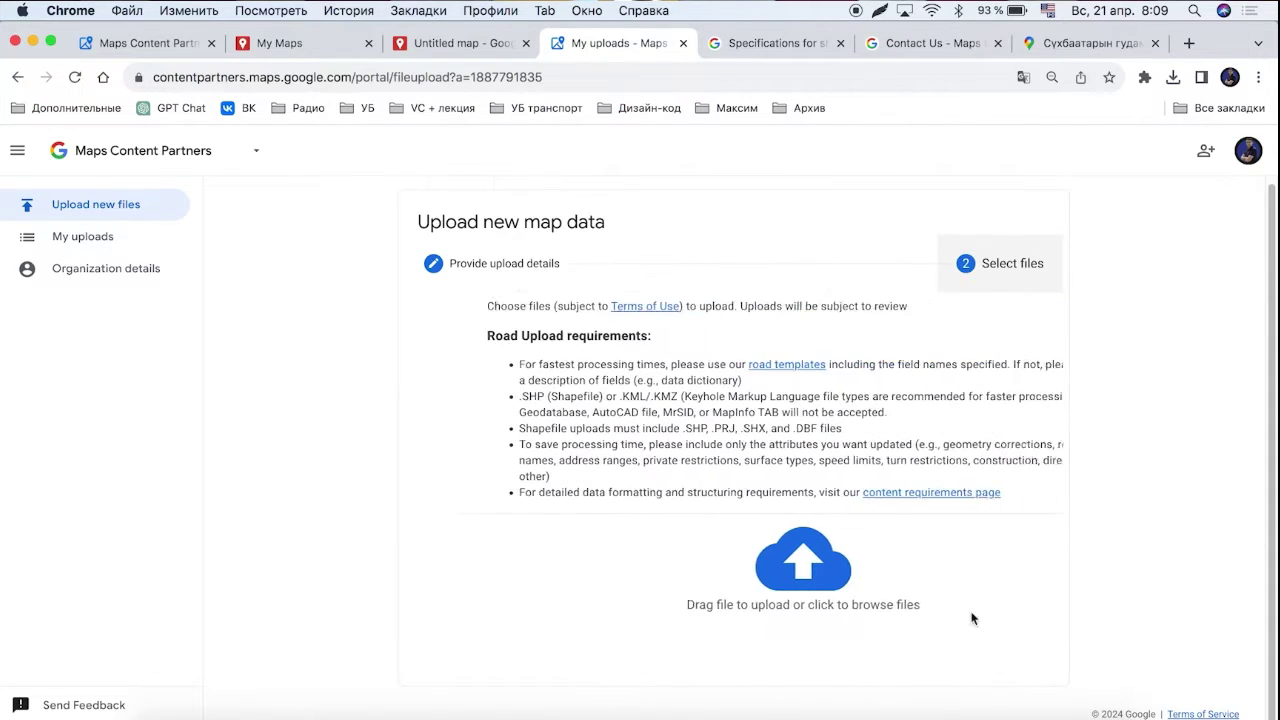
pyautogui.click(754, 578)
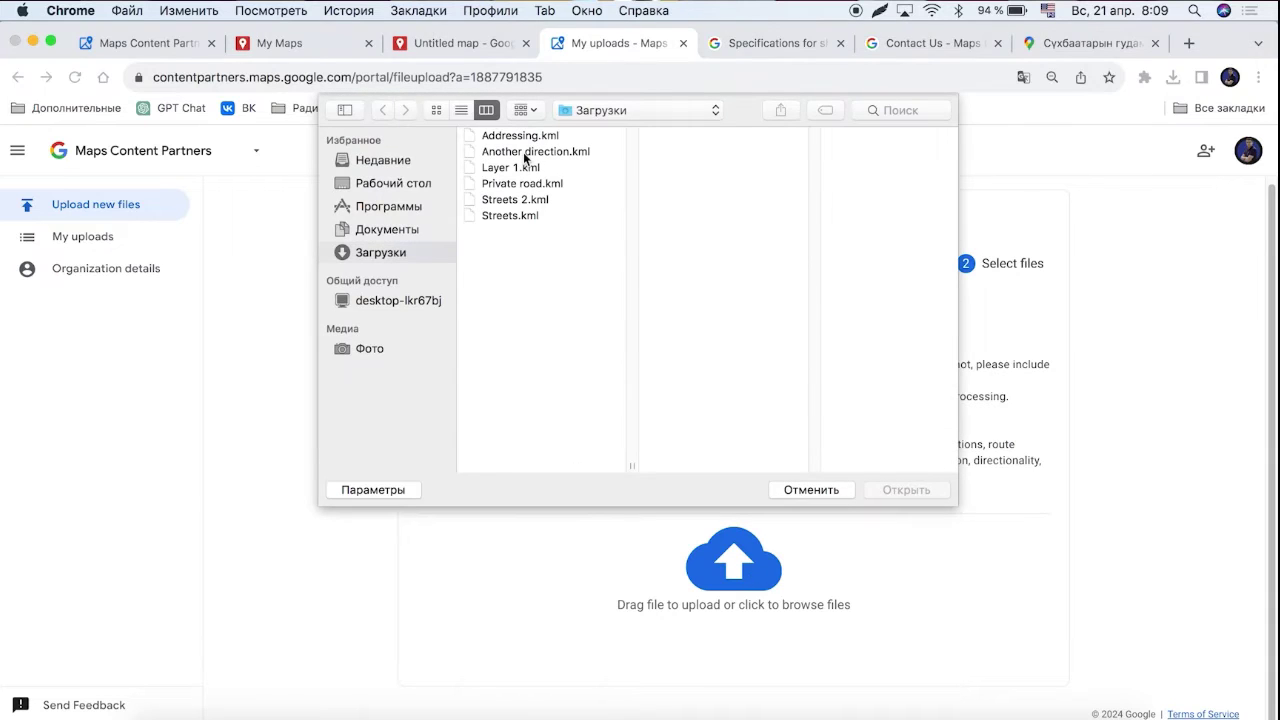
pyautogui.click(524, 154)
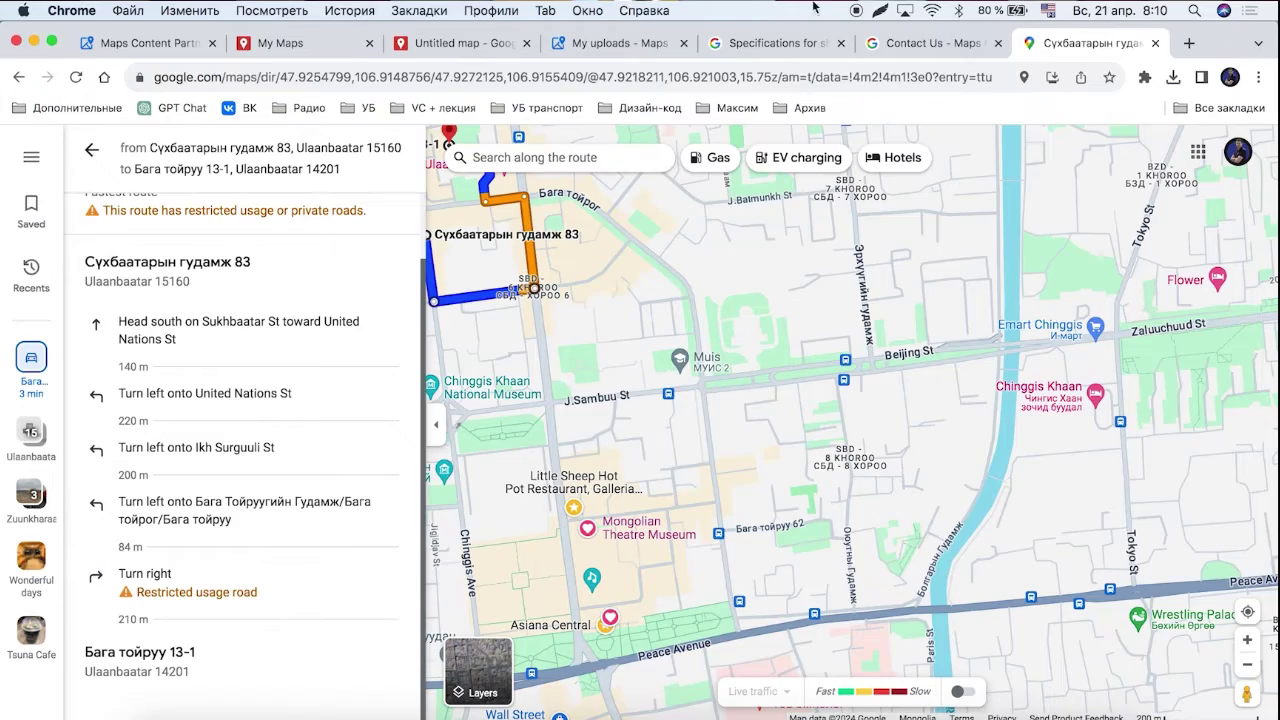
# - Return to the untitled map in My Maps and rename the Another direction layer to "Delete turn"
pyautogui.click(462, 45)
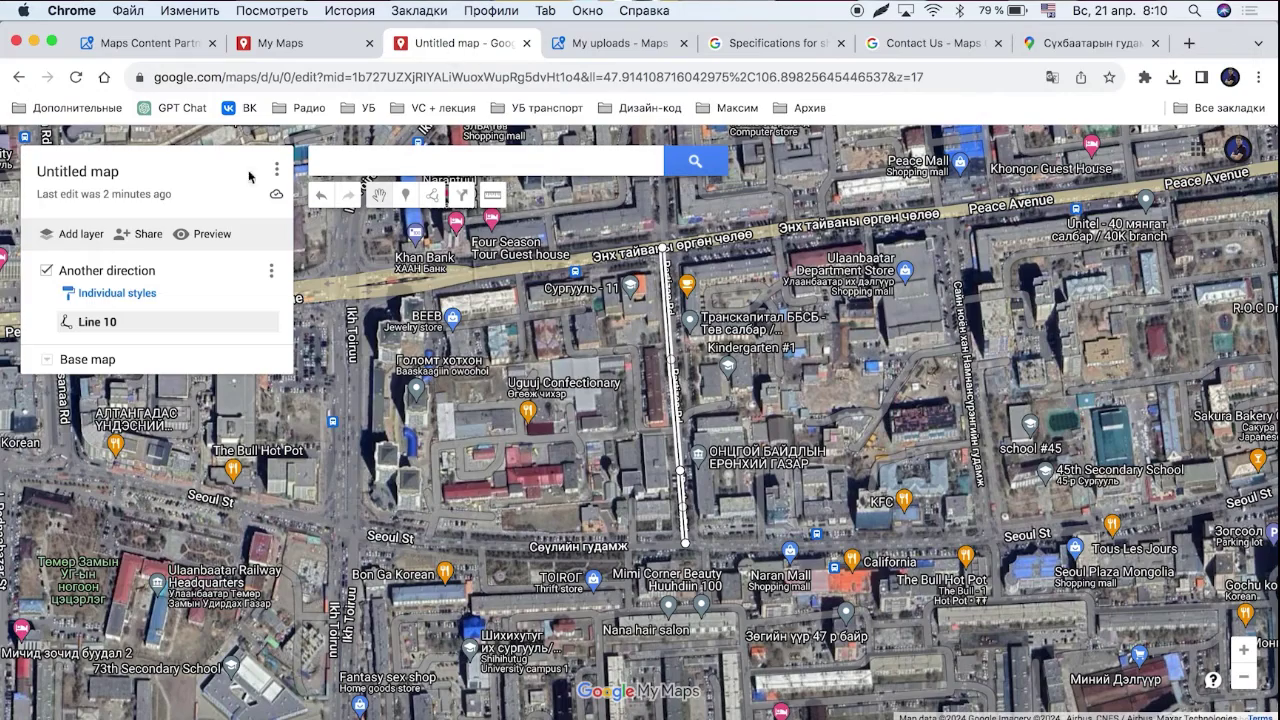
pyautogui.click(124, 276)
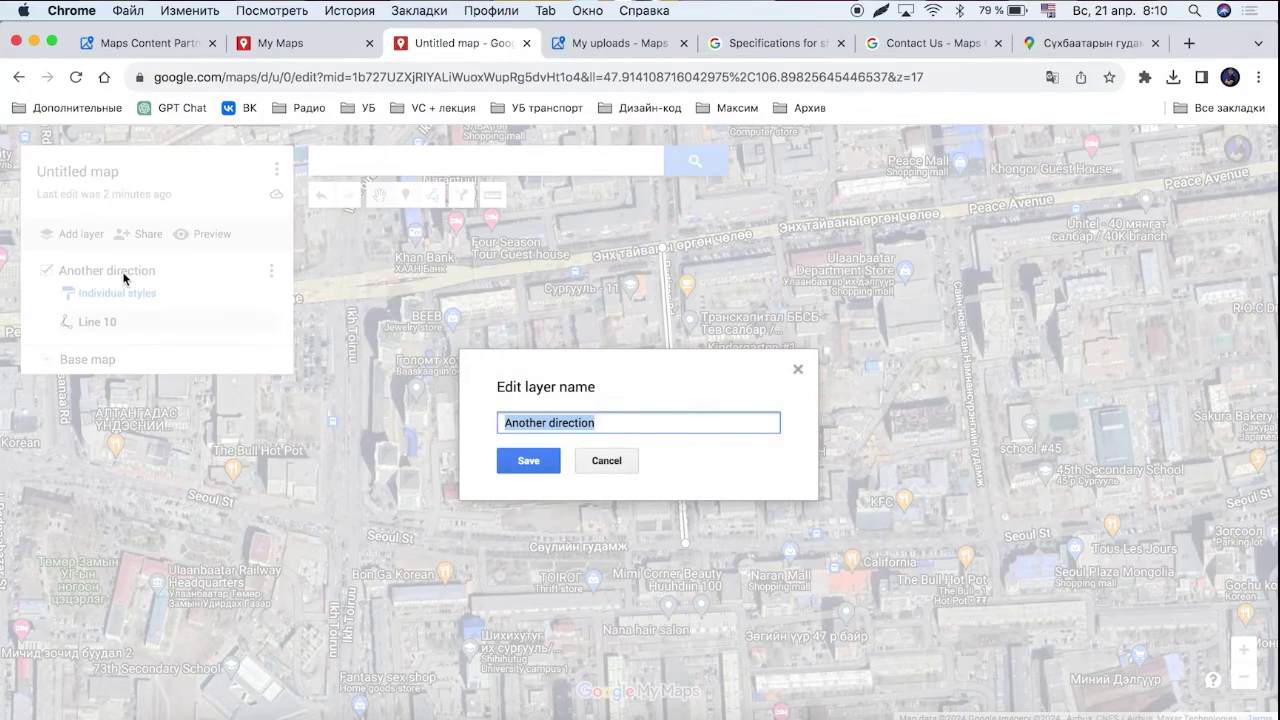
pyautogui.write('How')
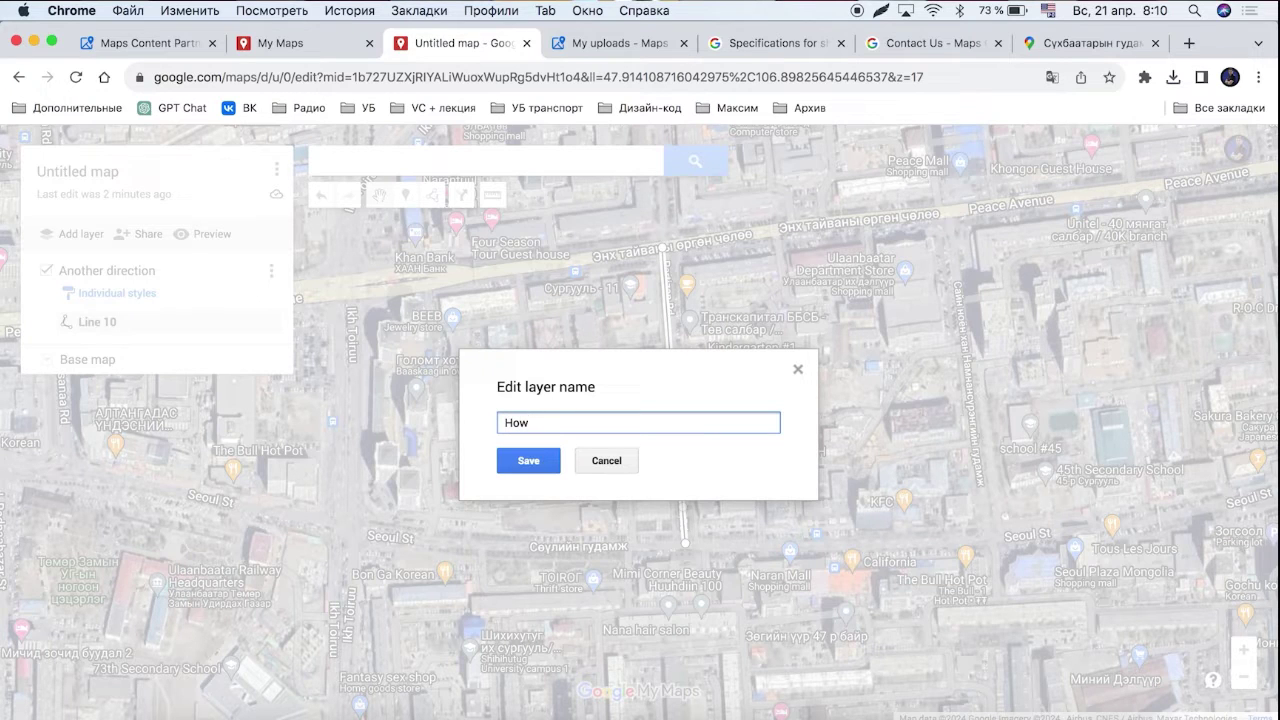
pyautogui.write('Deletr')
pyautogui.press('BackSpace')
pyautogui.write('e turn')
pyautogui.press('Return')
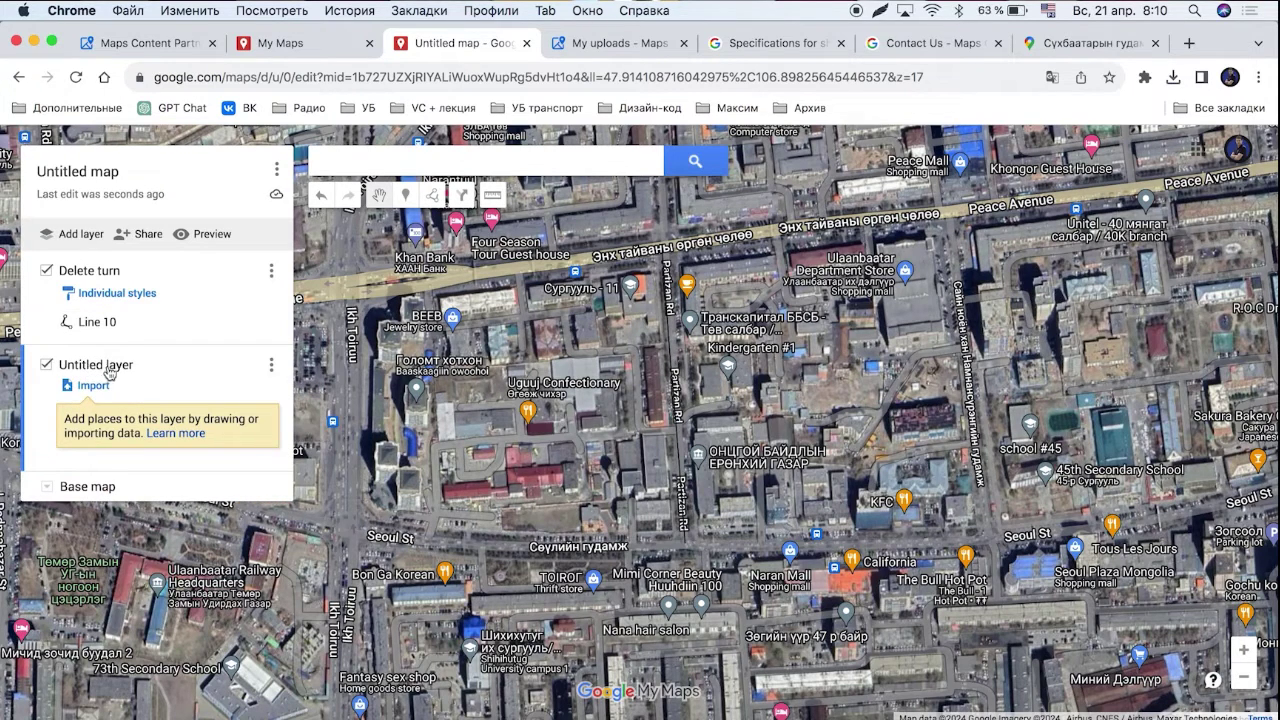
# - Name the new untitled layer below Delete turn "Another way to turn"
pyautogui.click(125, 366)
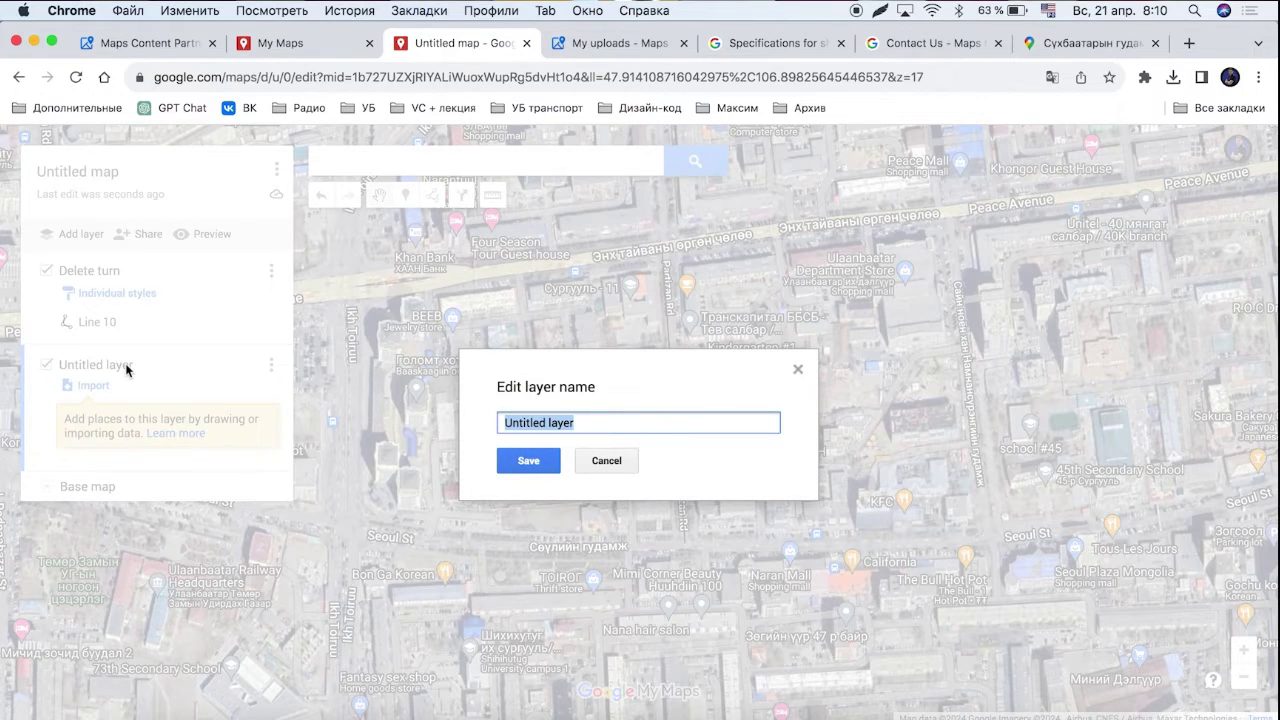
pyautogui.write('Another way to turn')
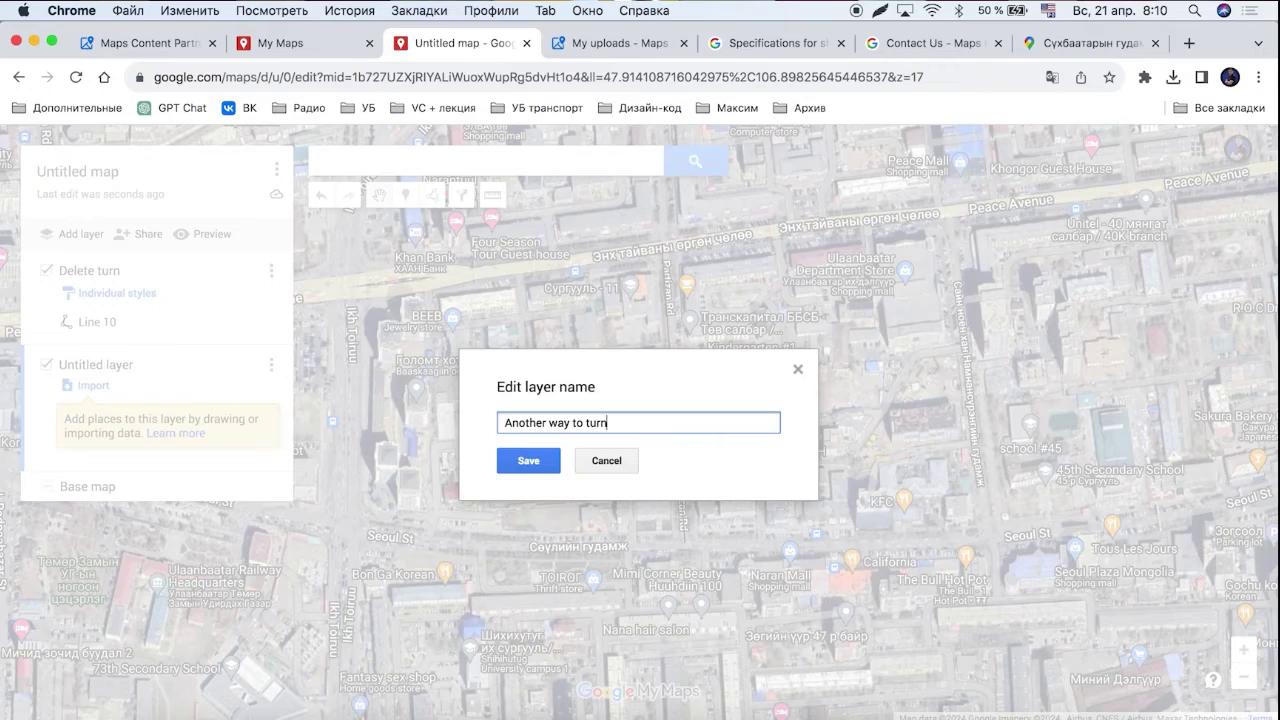
pyautogui.press('Return')
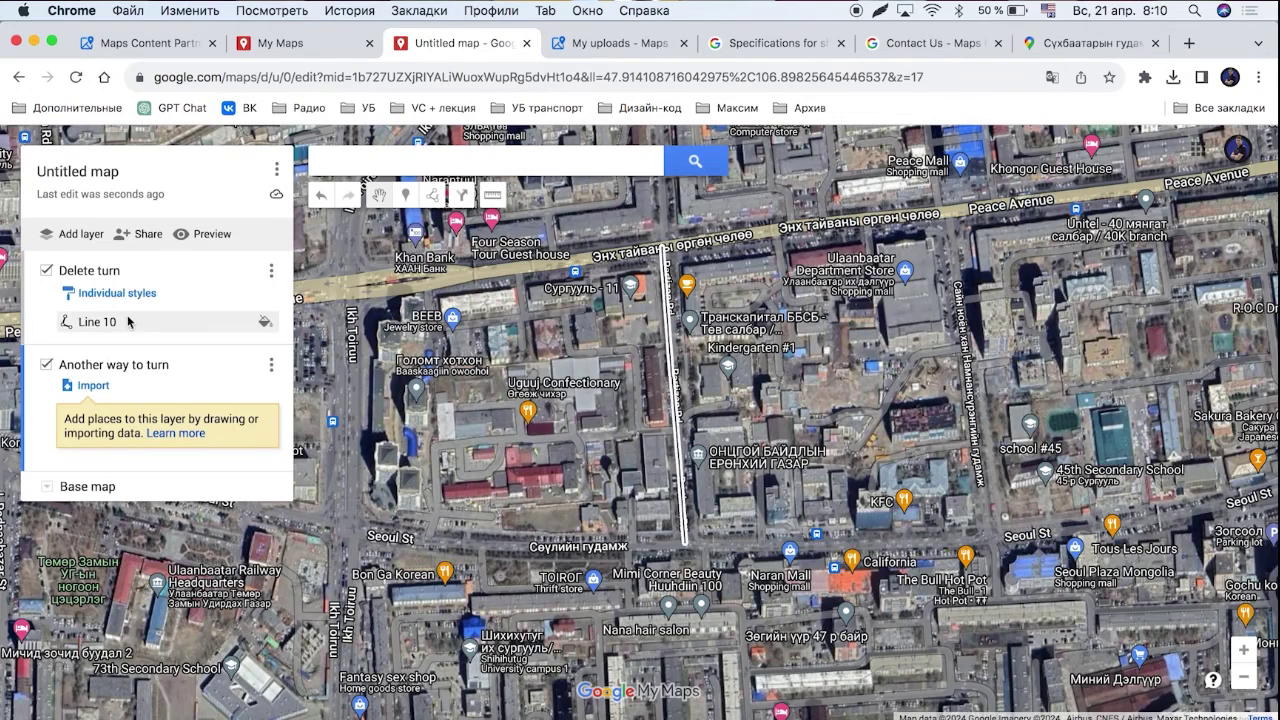
# - Delete Line 10 from the Delete turn layer
pyautogui.click(130, 322)
pyautogui.press('Escape')
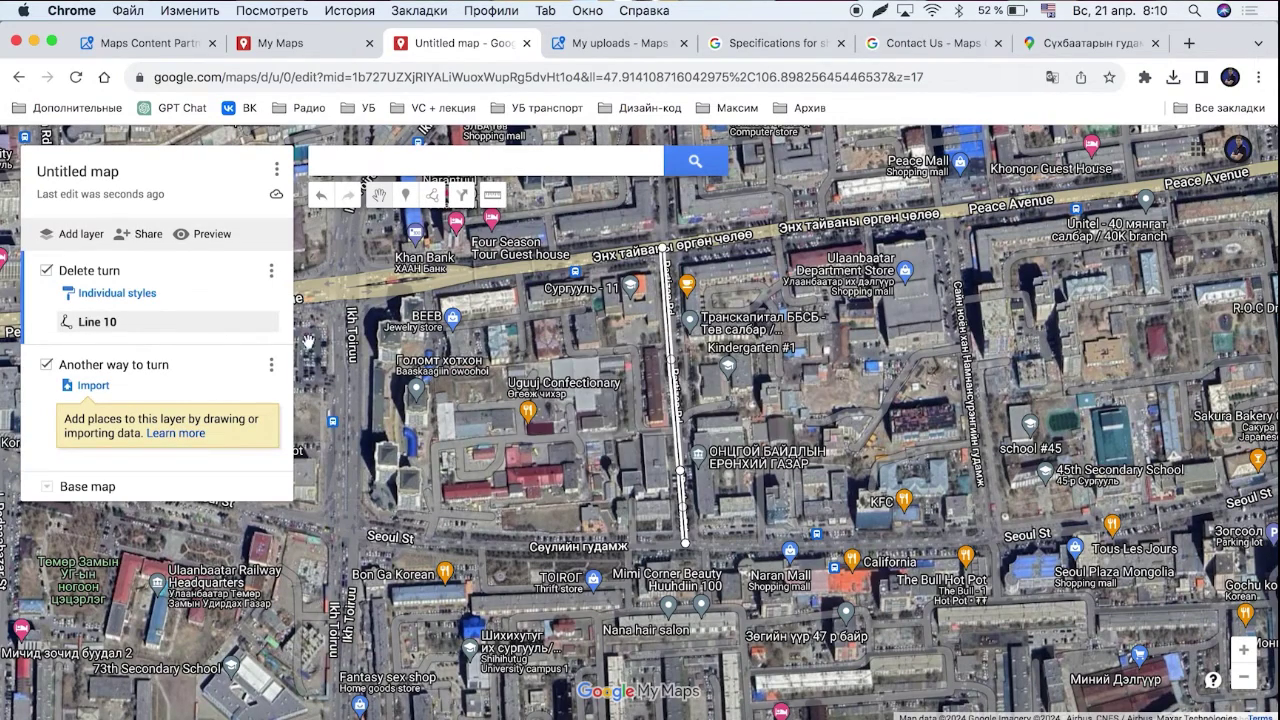
pyautogui.press('Delete')
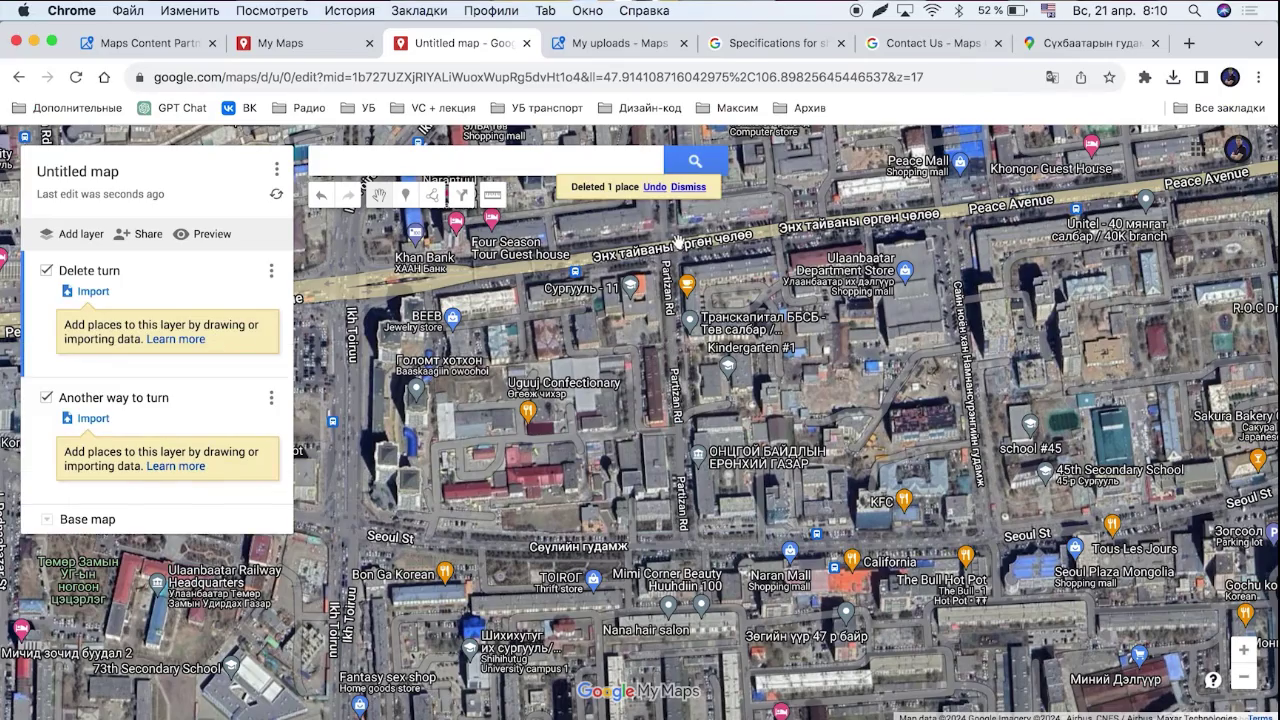
# - In the Delete turn layer, draw and save a line about 193 m long from Peace Avenue westward, turning left down Partizan Rd
pyautogui.scroll(1, 678, 245)
pyautogui.moveTo(722, 265); pyautogui.dragTo(806, 312)
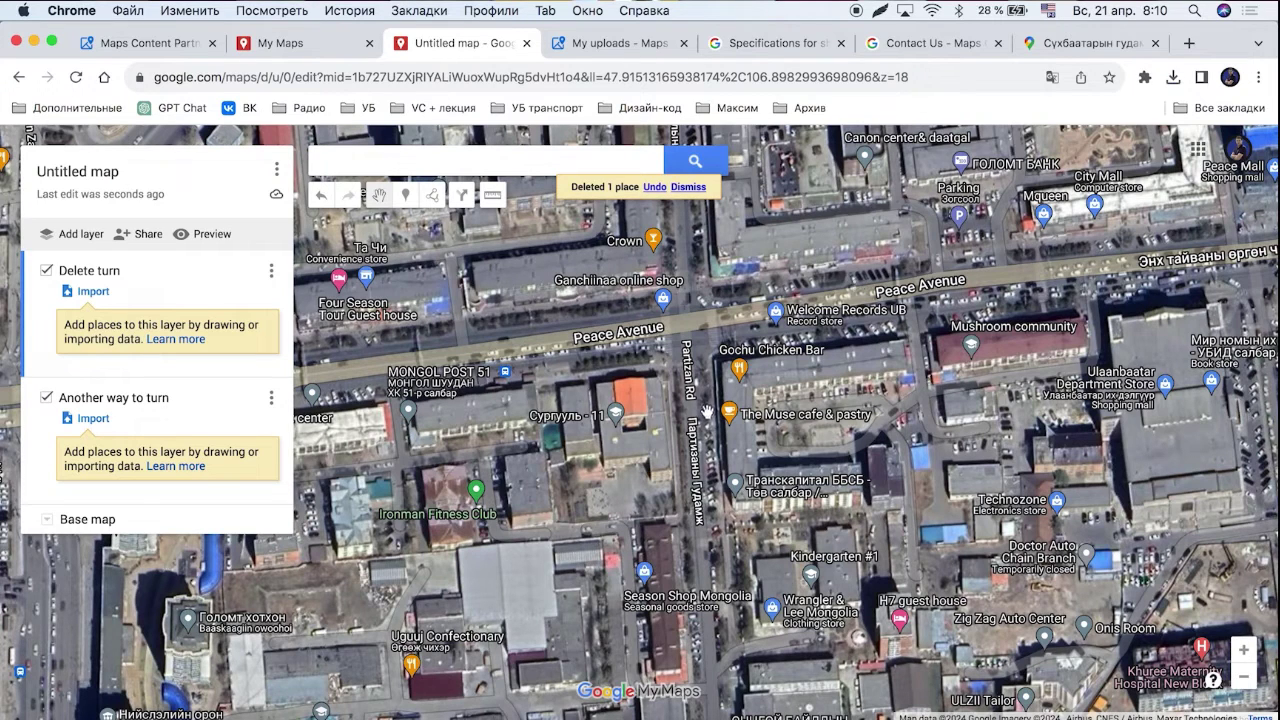
pyautogui.click(432, 195)
pyautogui.click(487, 227)
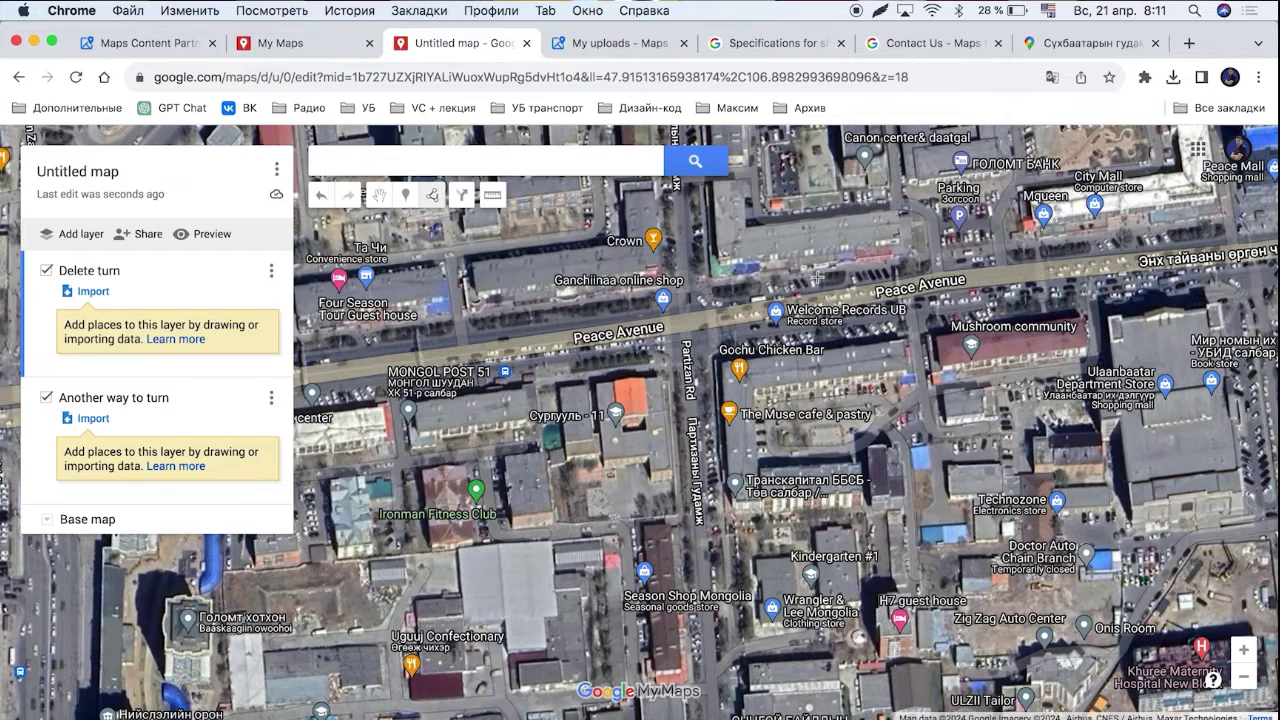
pyautogui.click(867, 291)
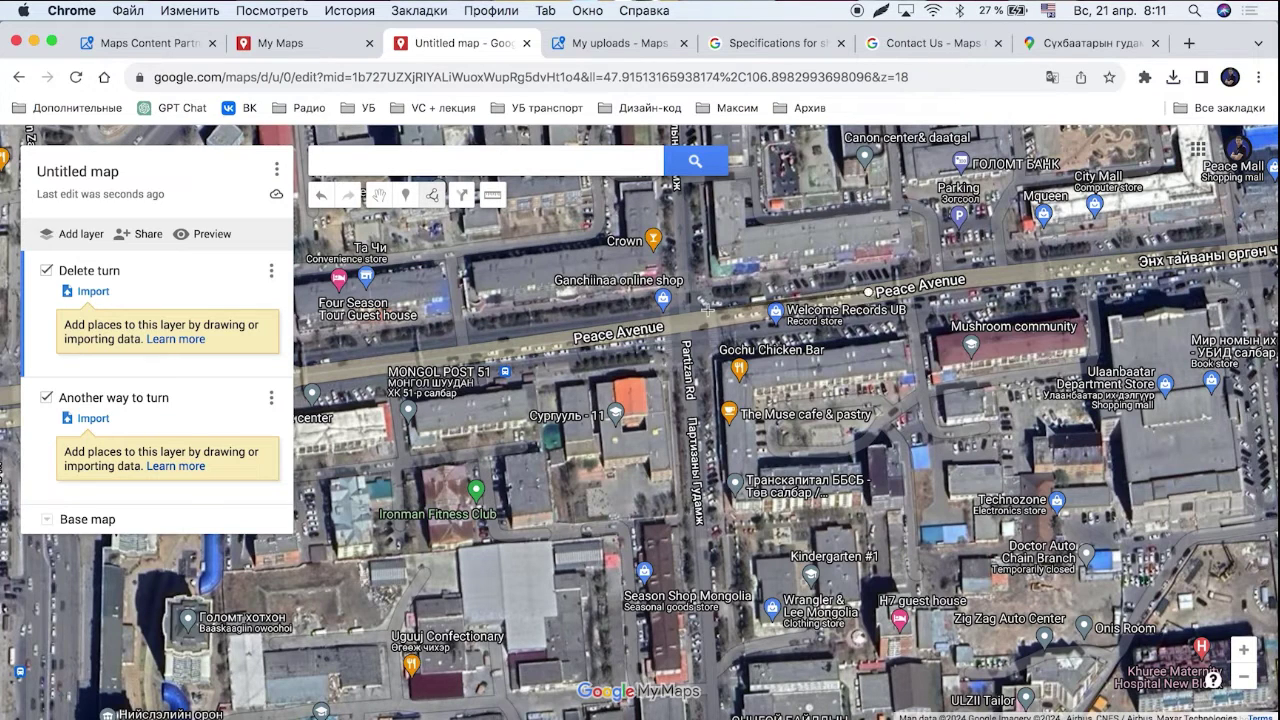
pyautogui.click(675, 316)
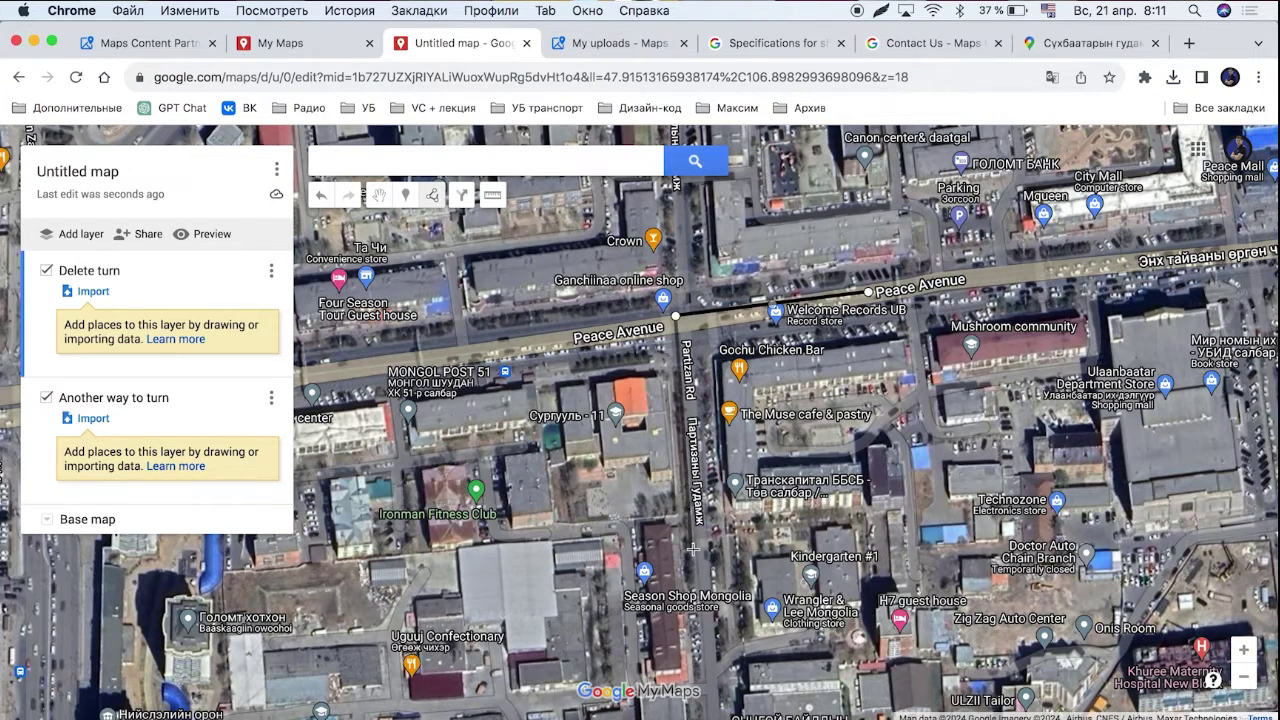
pyautogui.doubleClick(693, 548)
pyautogui.click(588, 298)
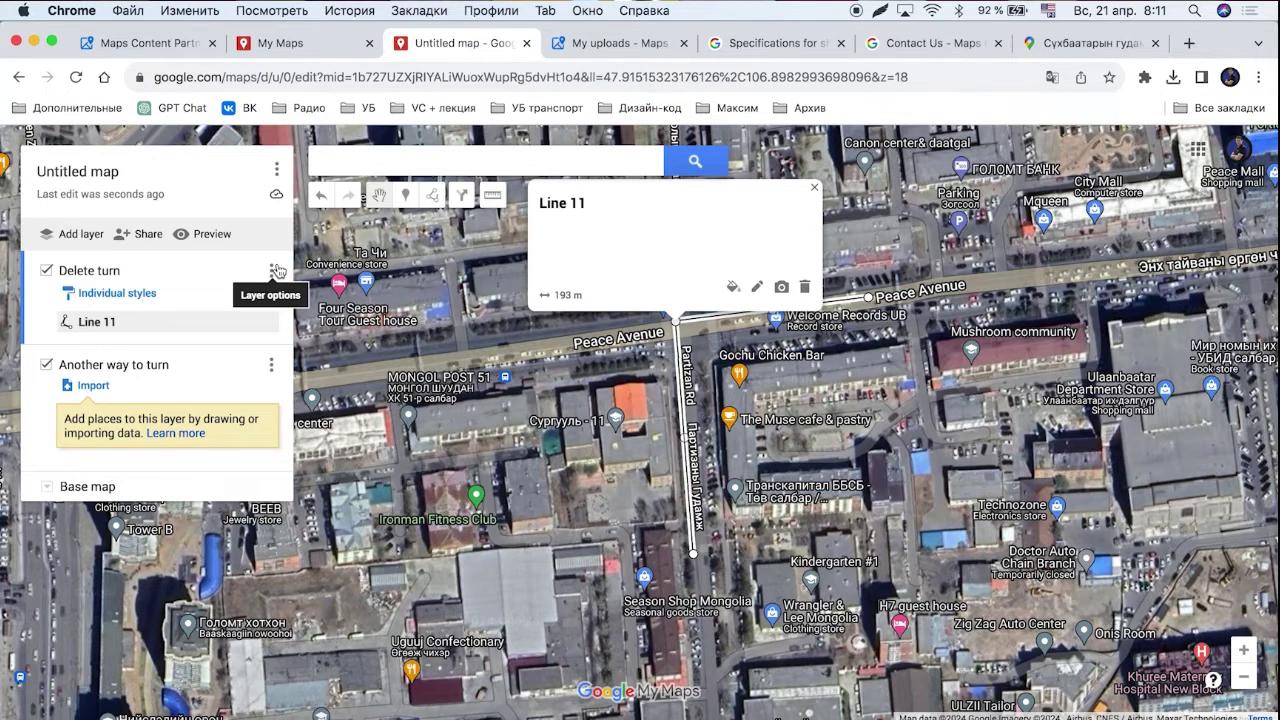
pyautogui.click(814, 187)
# - In the Another way to turn layer, draw and save a line about 410 m long: west along Peace Avenue, U-turn, back east, south down Partizan Rd
pyautogui.click(24, 418)
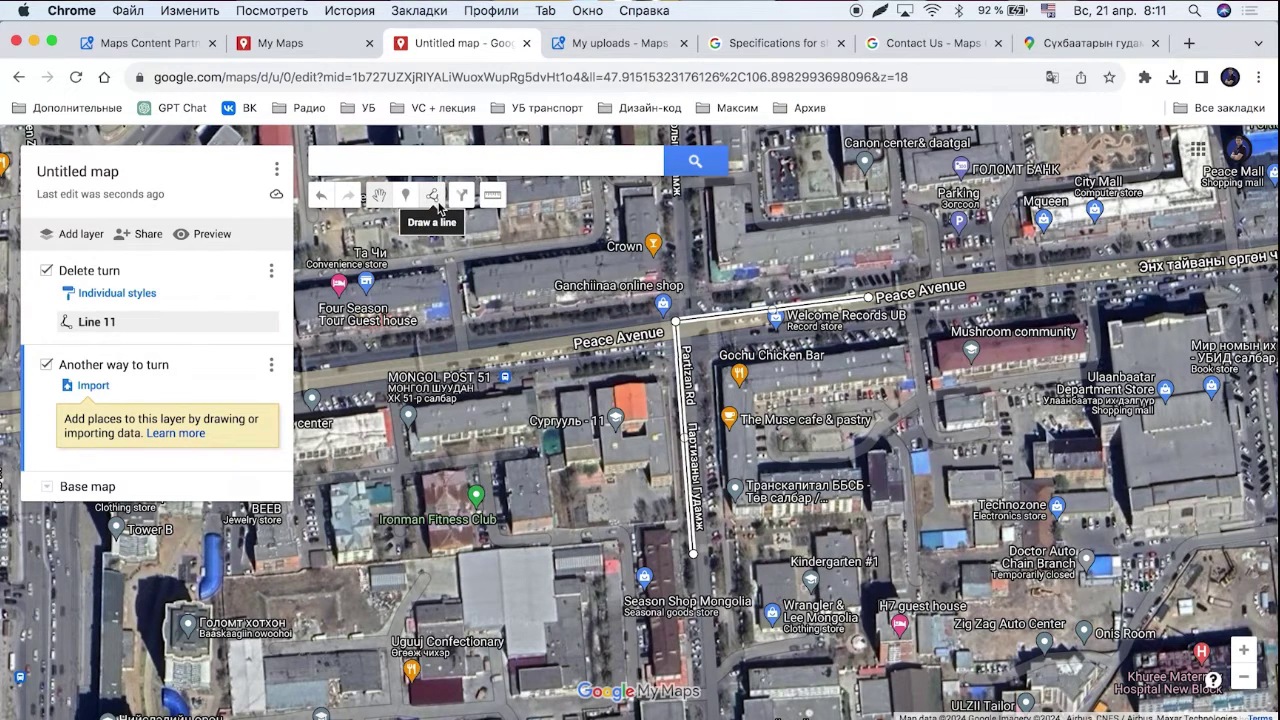
pyautogui.click(437, 207)
pyautogui.click(440, 226)
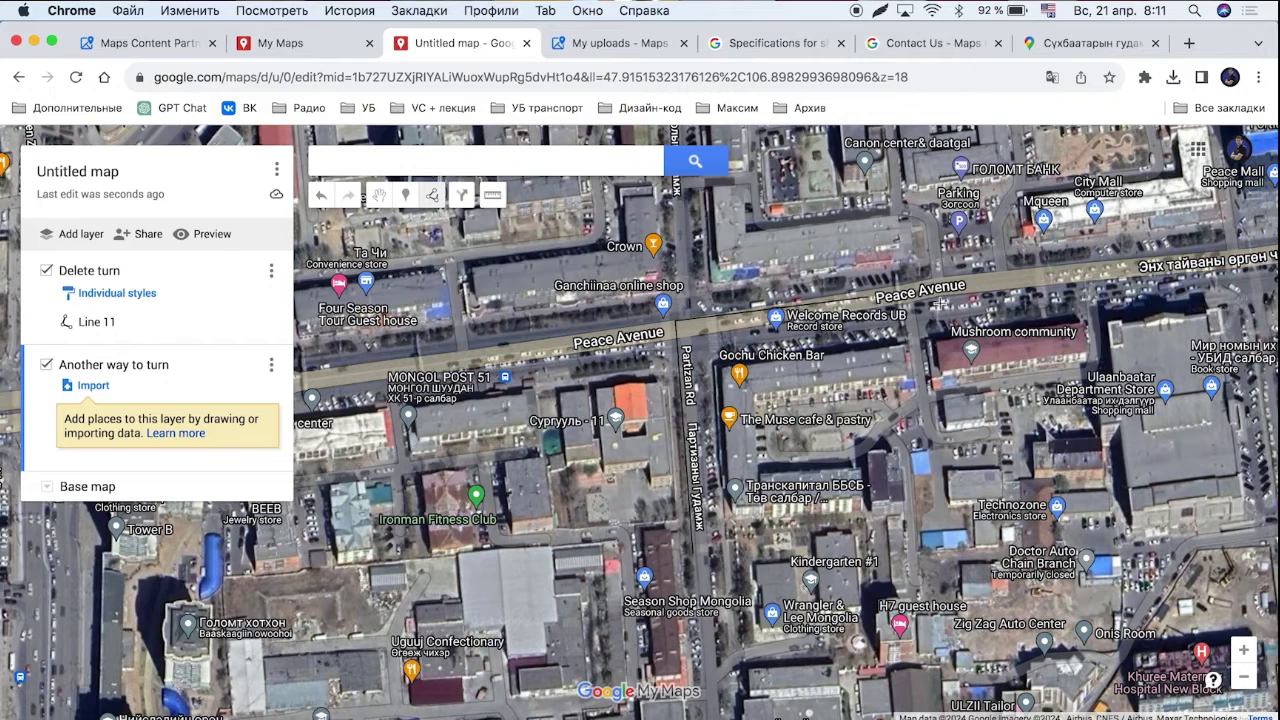
pyautogui.click(877, 294)
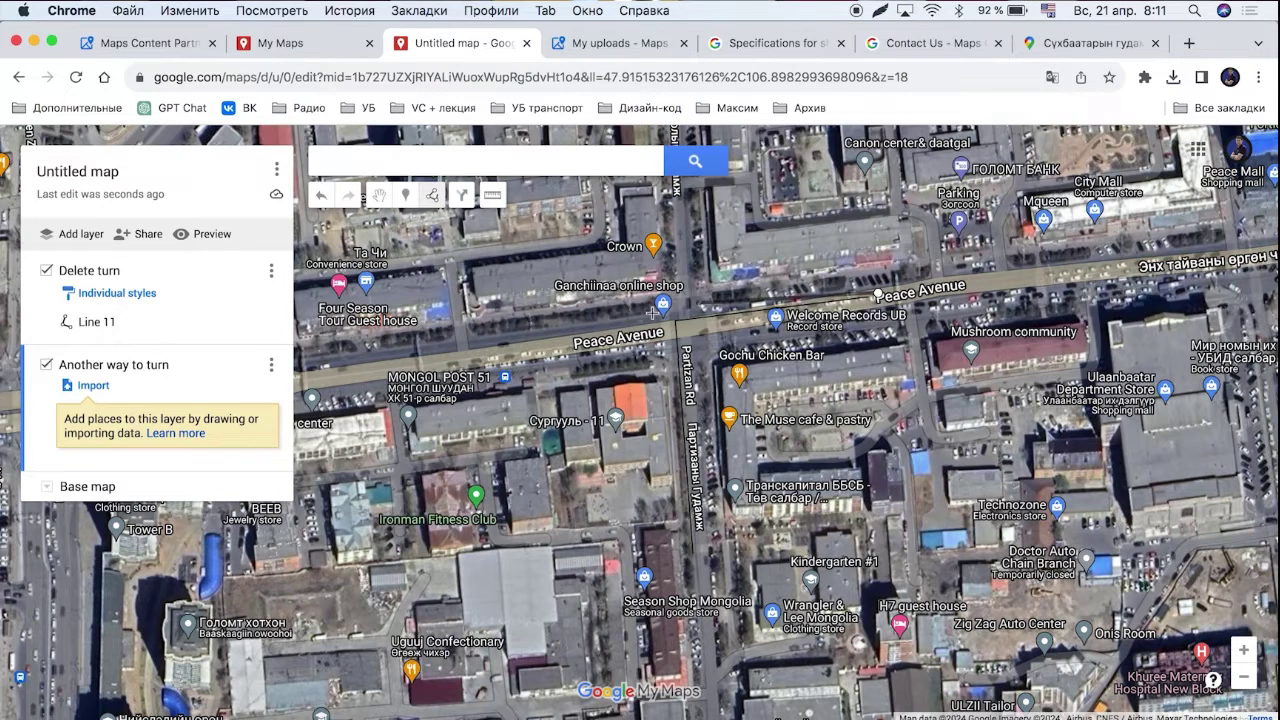
pyautogui.click(495, 350)
pyautogui.click(453, 355)
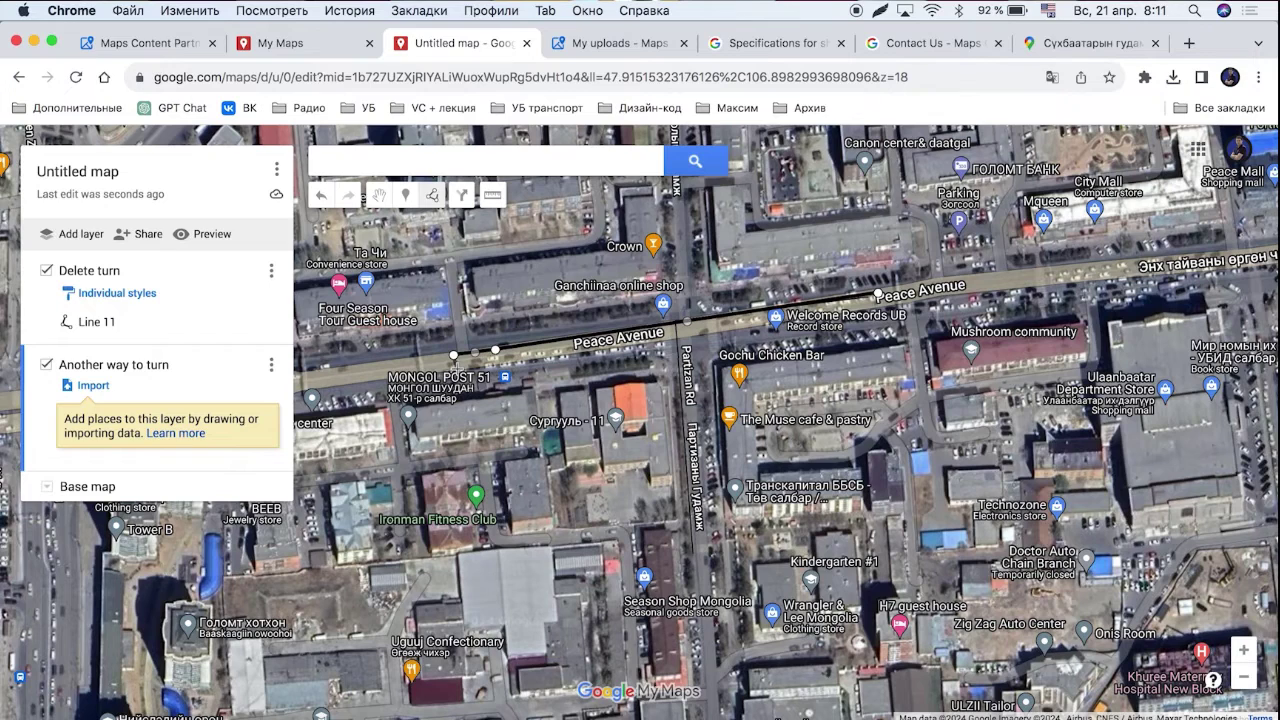
pyautogui.click(457, 366)
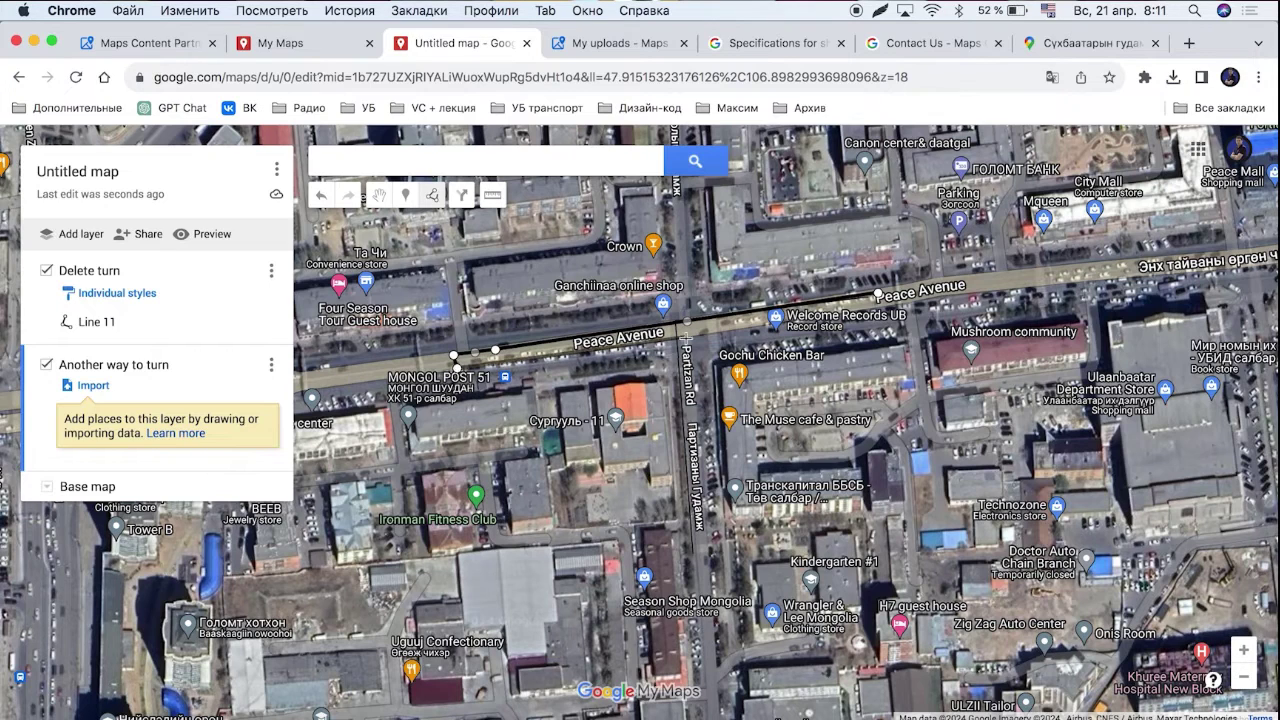
pyautogui.click(685, 336)
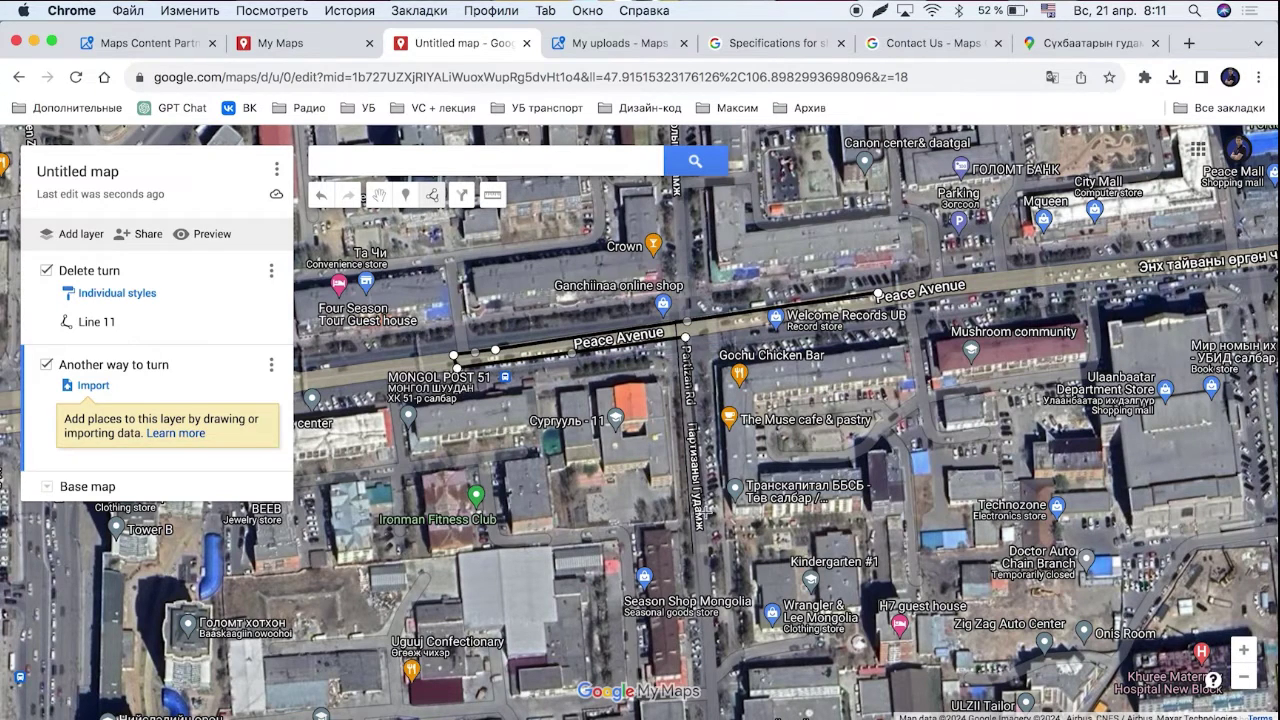
pyautogui.doubleClick(699, 571)
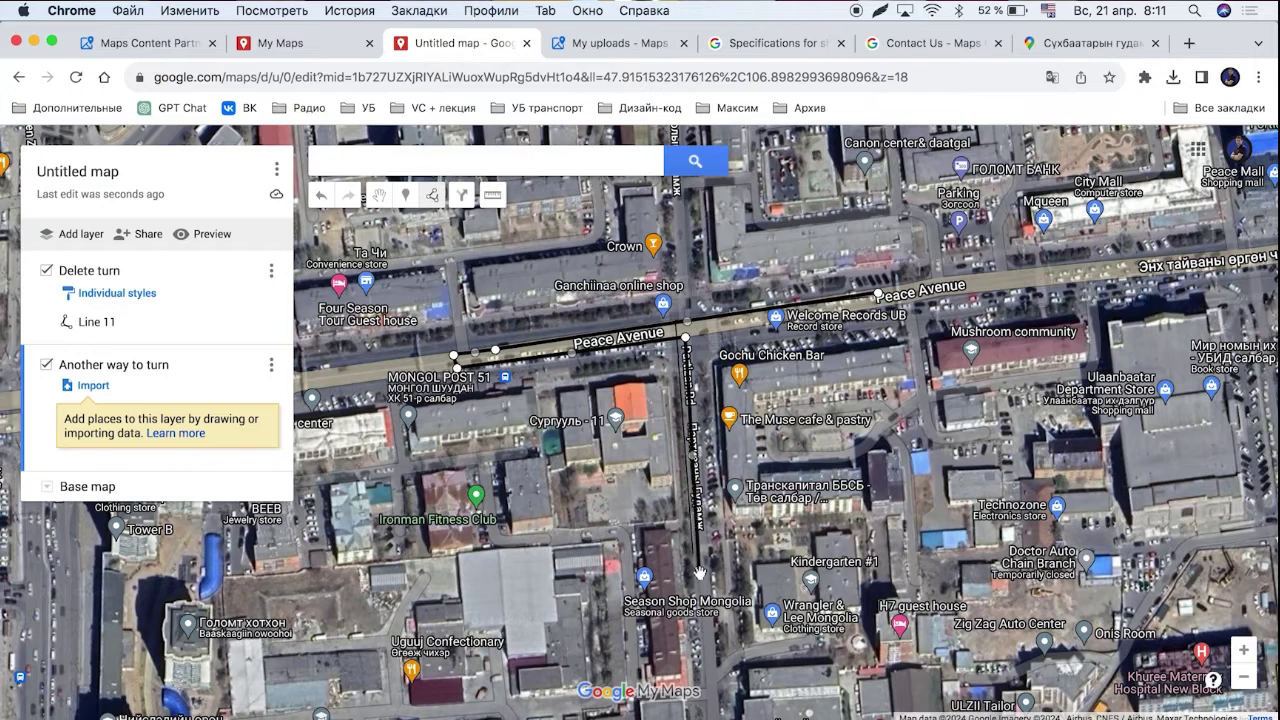
pyautogui.click(340, 331)
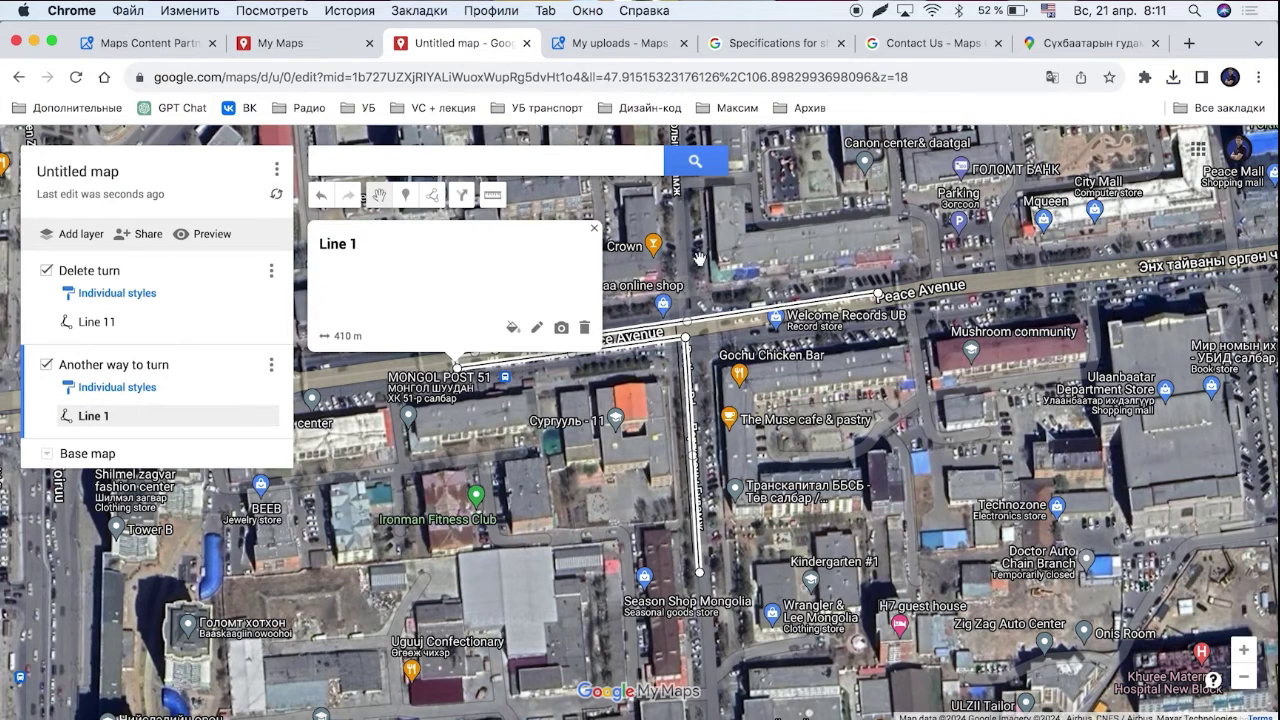
# - Close the Line 1 details, make the Delete turn layer active, and start a new file upload in Maps Content Partners
pyautogui.click(594, 228)
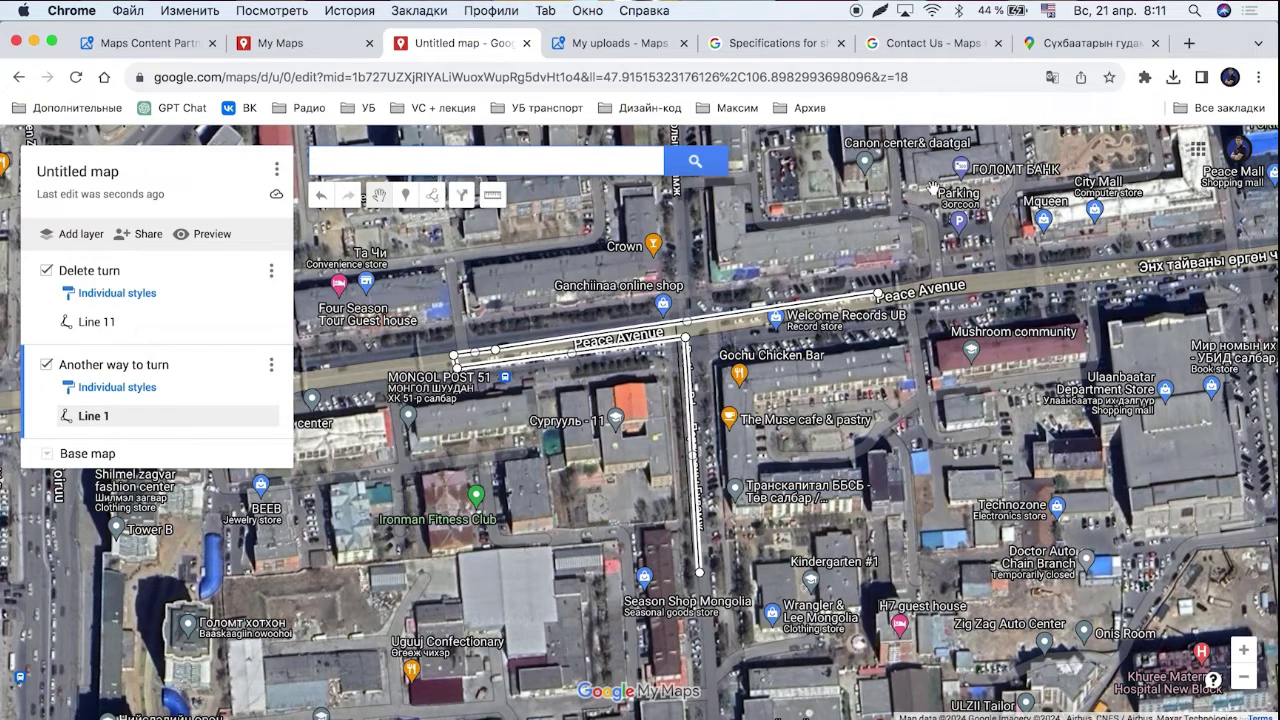
pyautogui.click(33, 316)
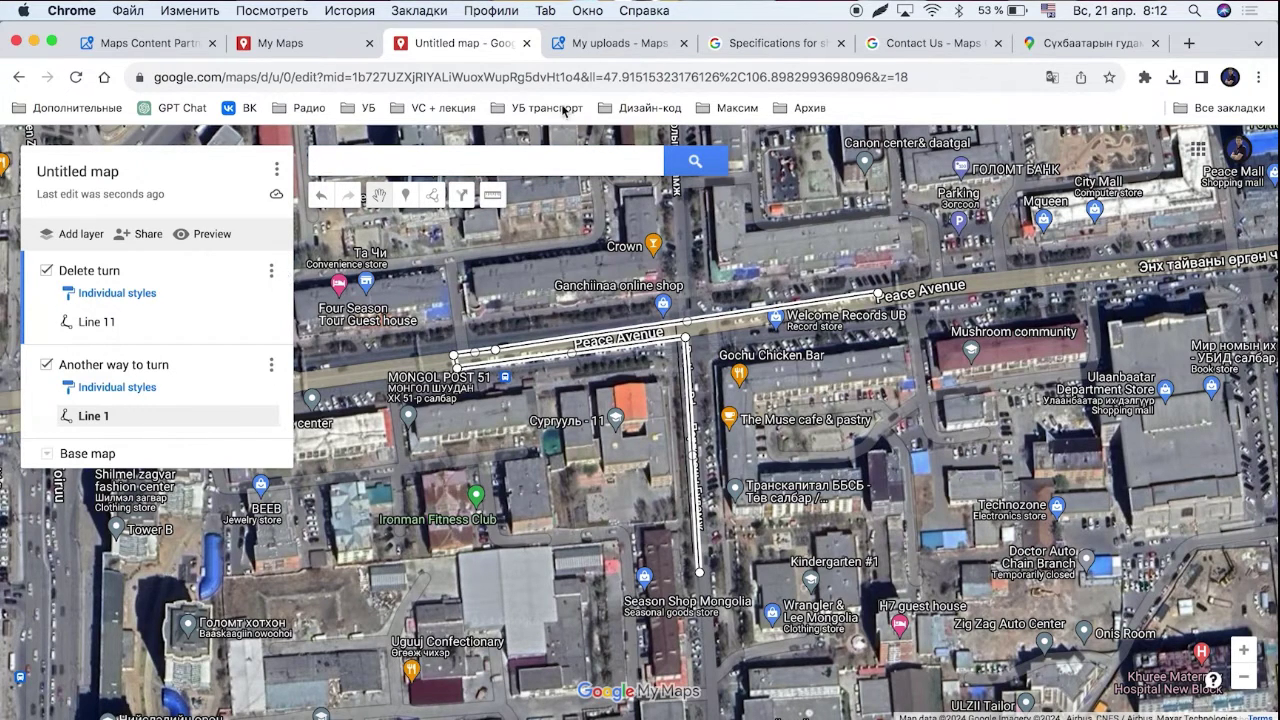
pyautogui.click(600, 43)
pyautogui.click(93, 262)
pyautogui.click(91, 240)
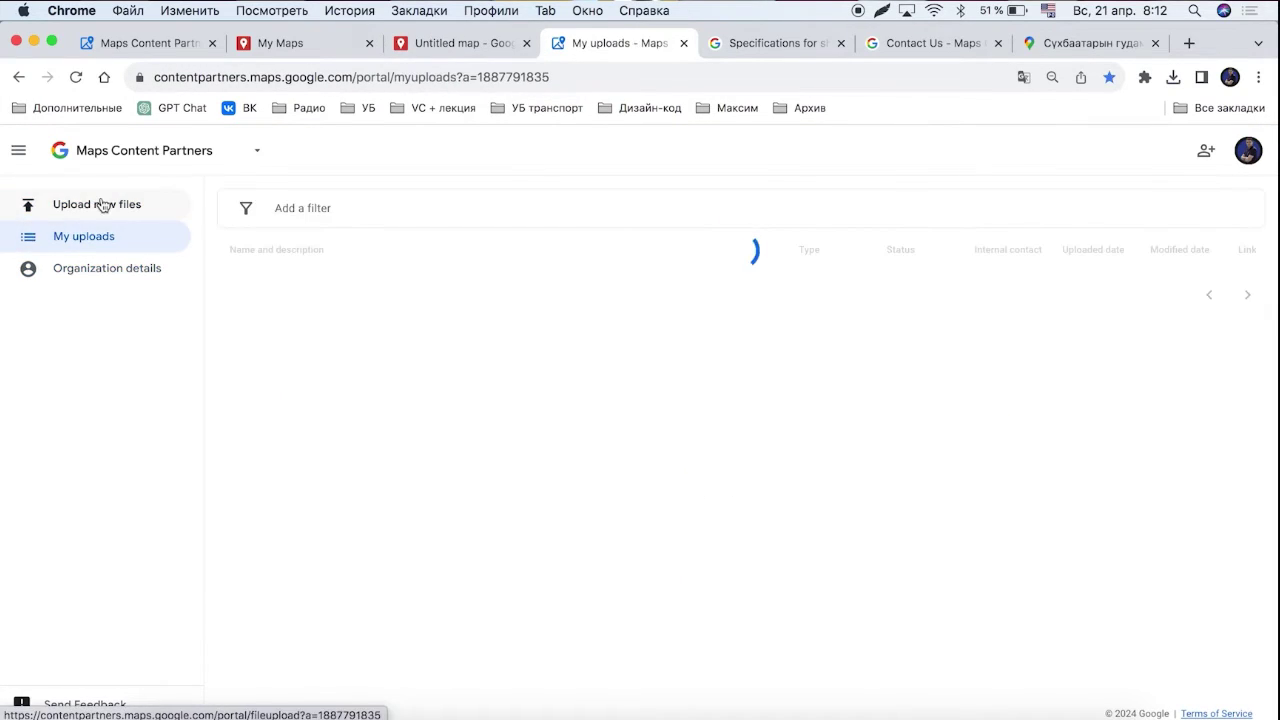
pyautogui.click(102, 205)
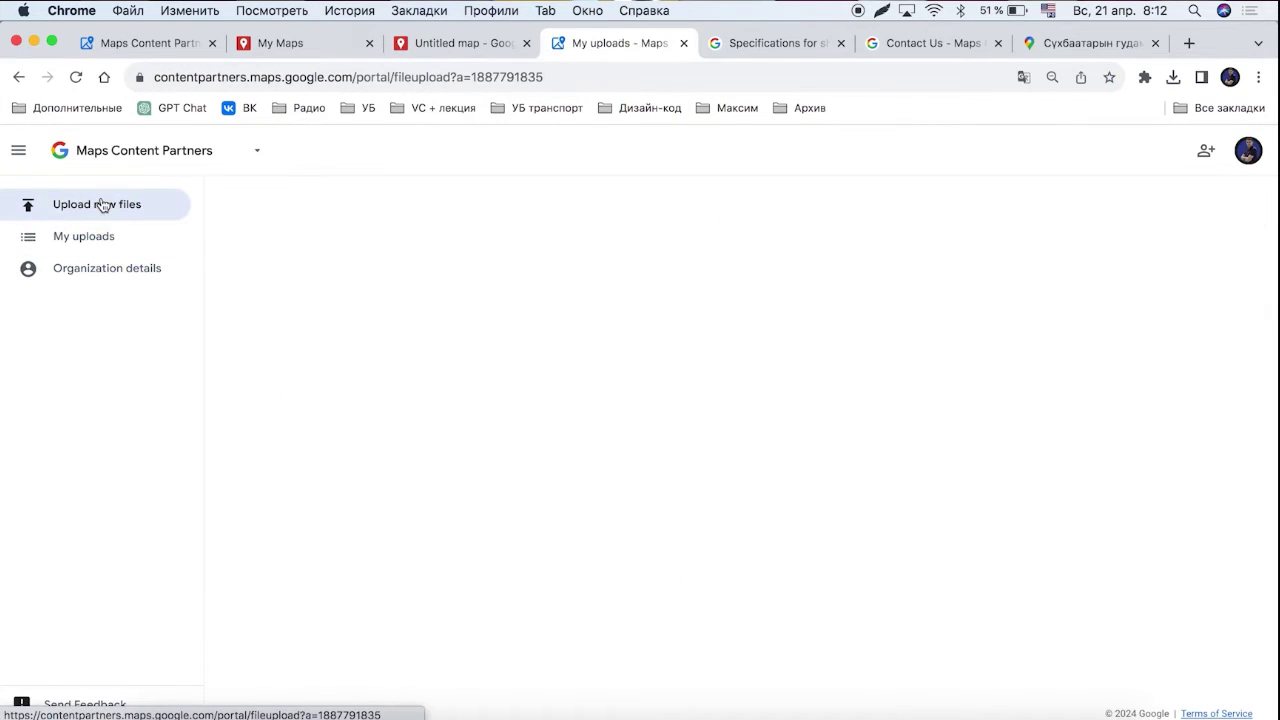
# - Switch back to the untitled map in My Maps and export the Delete turn layer as a KML file
pyautogui.click(466, 43)
pyautogui.click(271, 275)
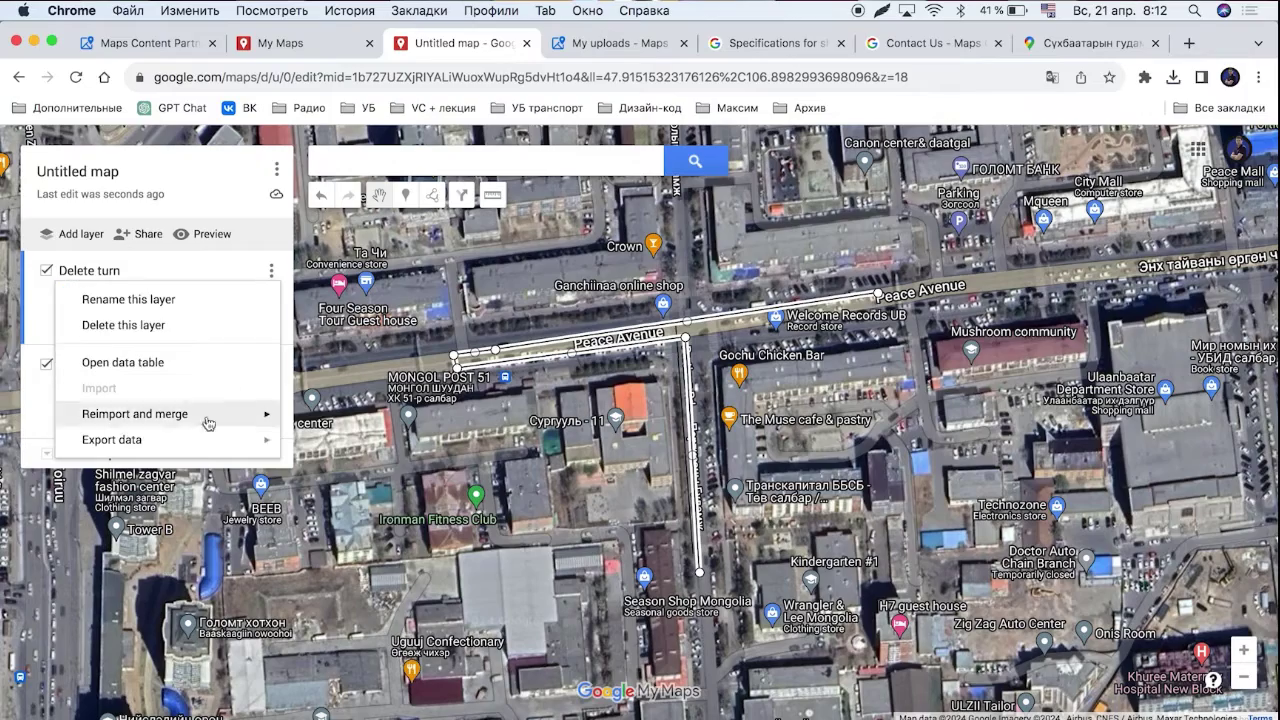
pyautogui.moveTo(197, 447)
pyautogui.click(376, 444)
pyautogui.click(440, 435)
pyautogui.click(462, 472)
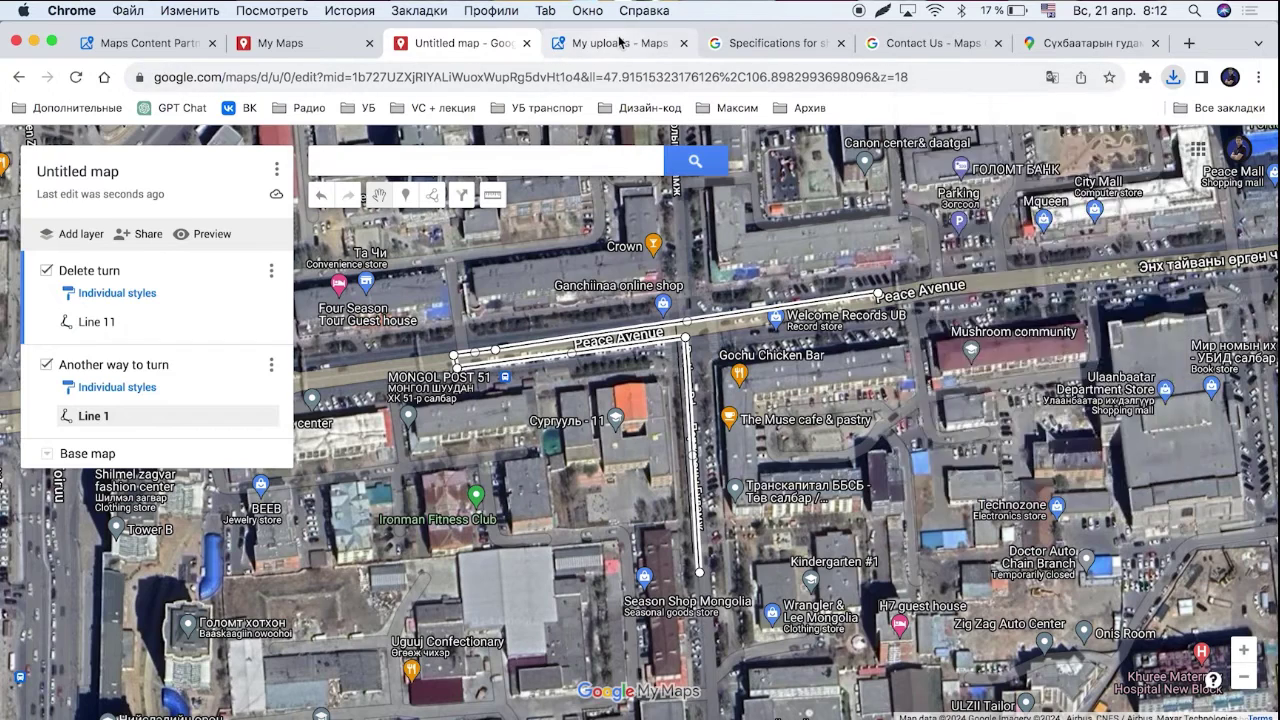
# - In the Maps Content Partners upload form, name the upload "Delete turn" and set its data type to Roads
pyautogui.click(556, 47)
pyautogui.click(498, 359)
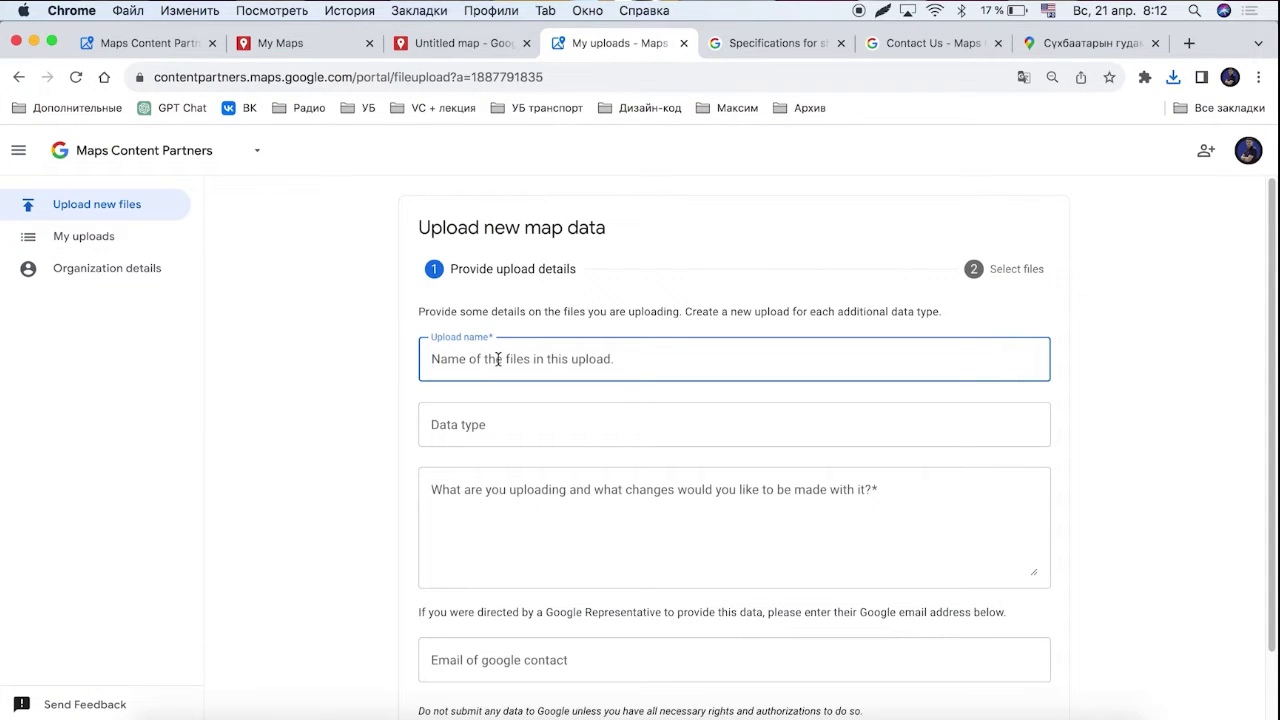
pyautogui.write('Delete turn')
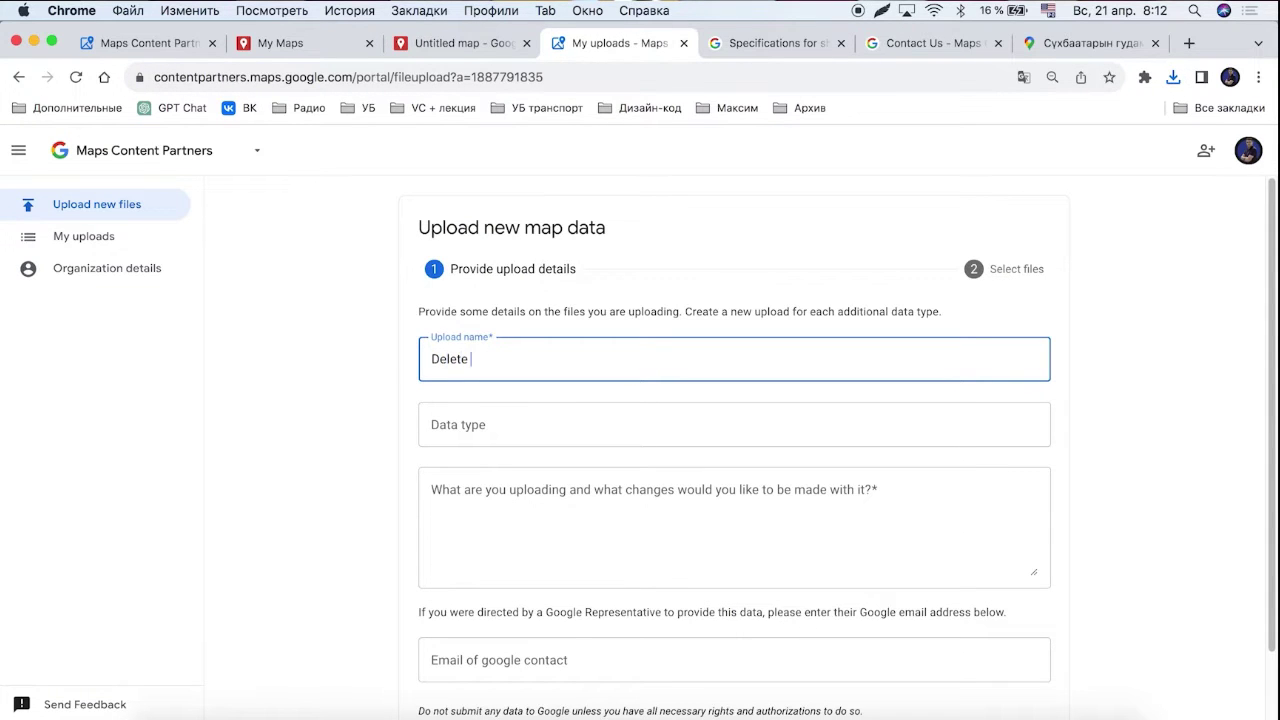
pyautogui.click(511, 438)
pyautogui.write('ra')
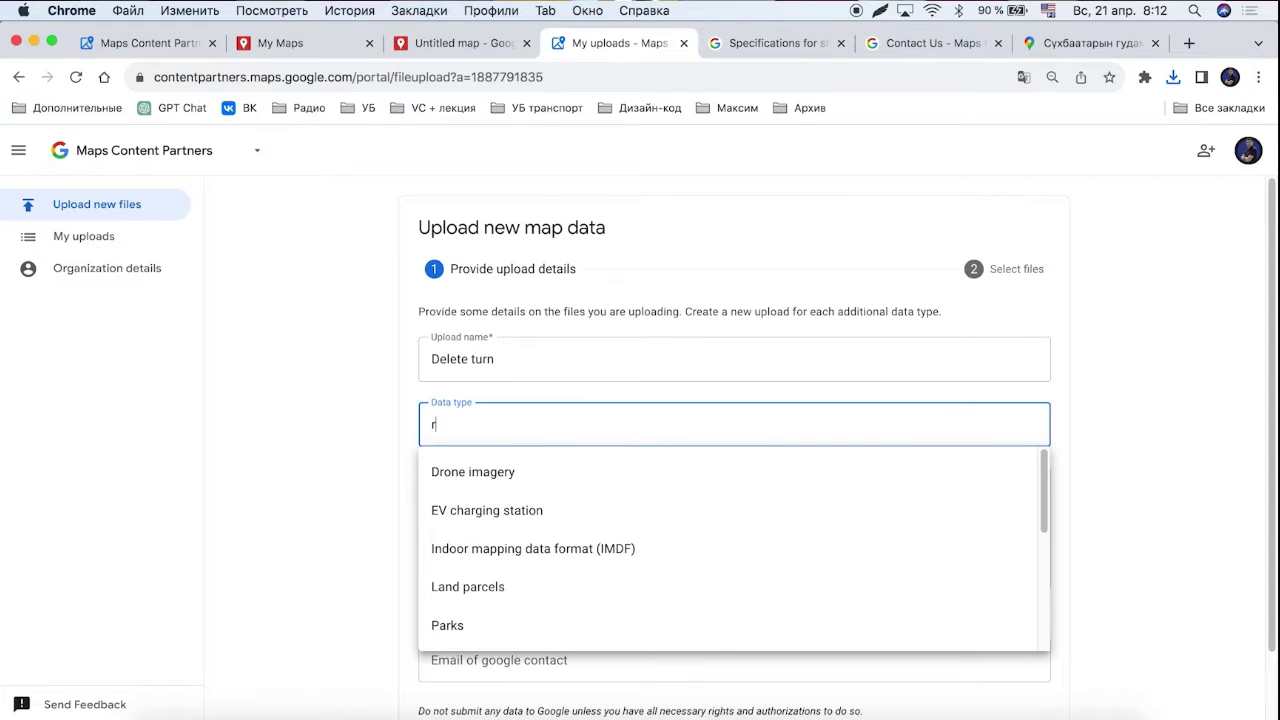
pyautogui.press('BackSpace')
pyautogui.write('oa')
pyautogui.press('Down')
pyautogui.press('Down')
pyautogui.press('Return')
# - Describe the upload as "Delete opporunity to turn from street 1 to street 2 in this way"
pyautogui.click(437, 514)
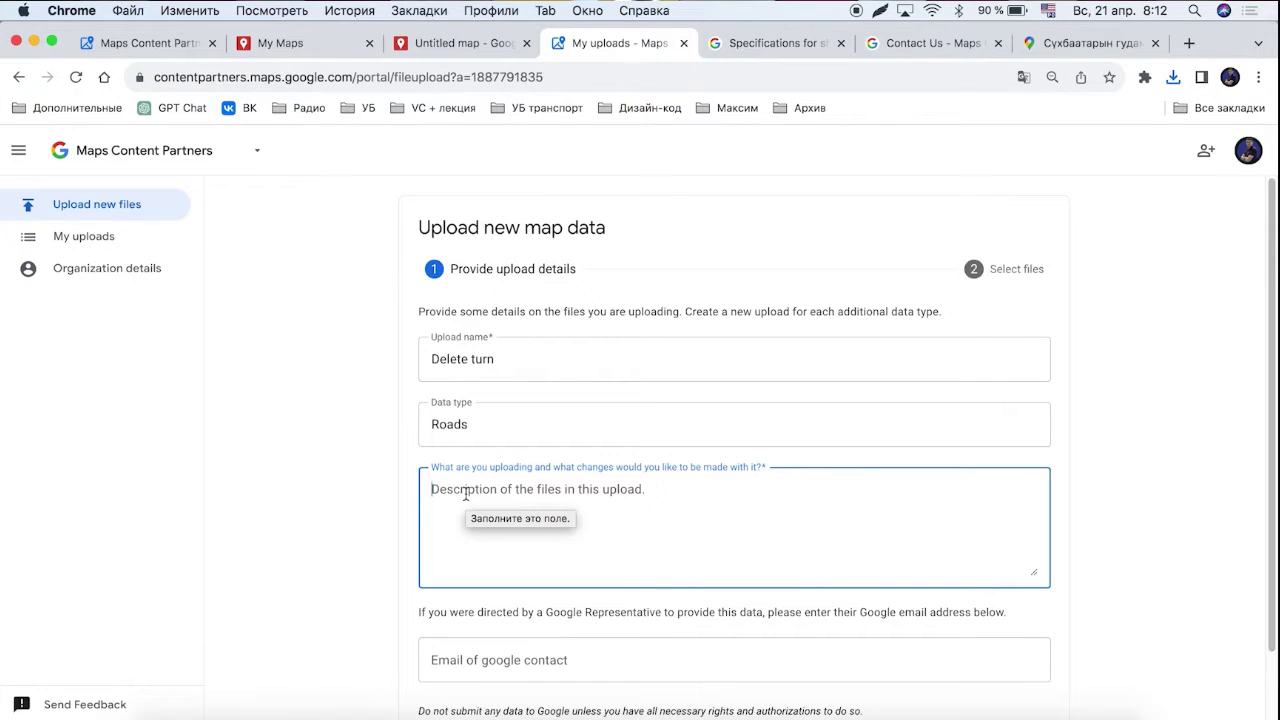
pyautogui.write('Delete op')
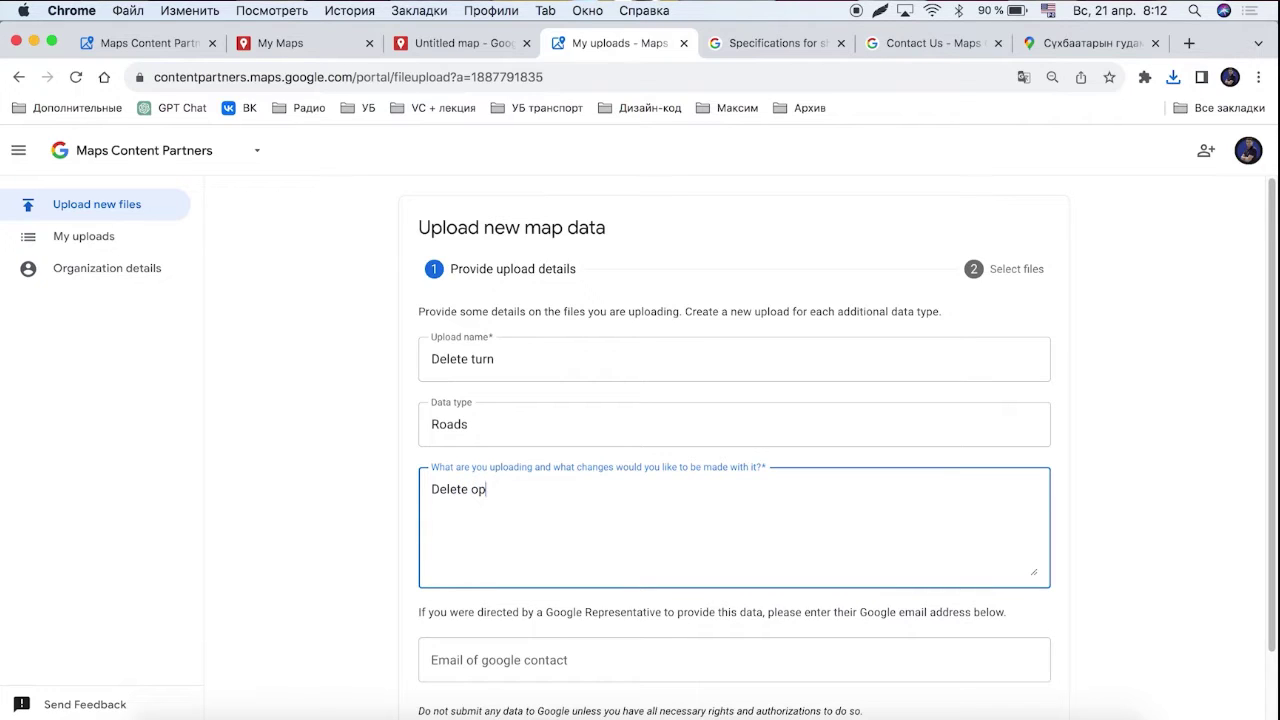
pyautogui.write('porunity to turn from ')
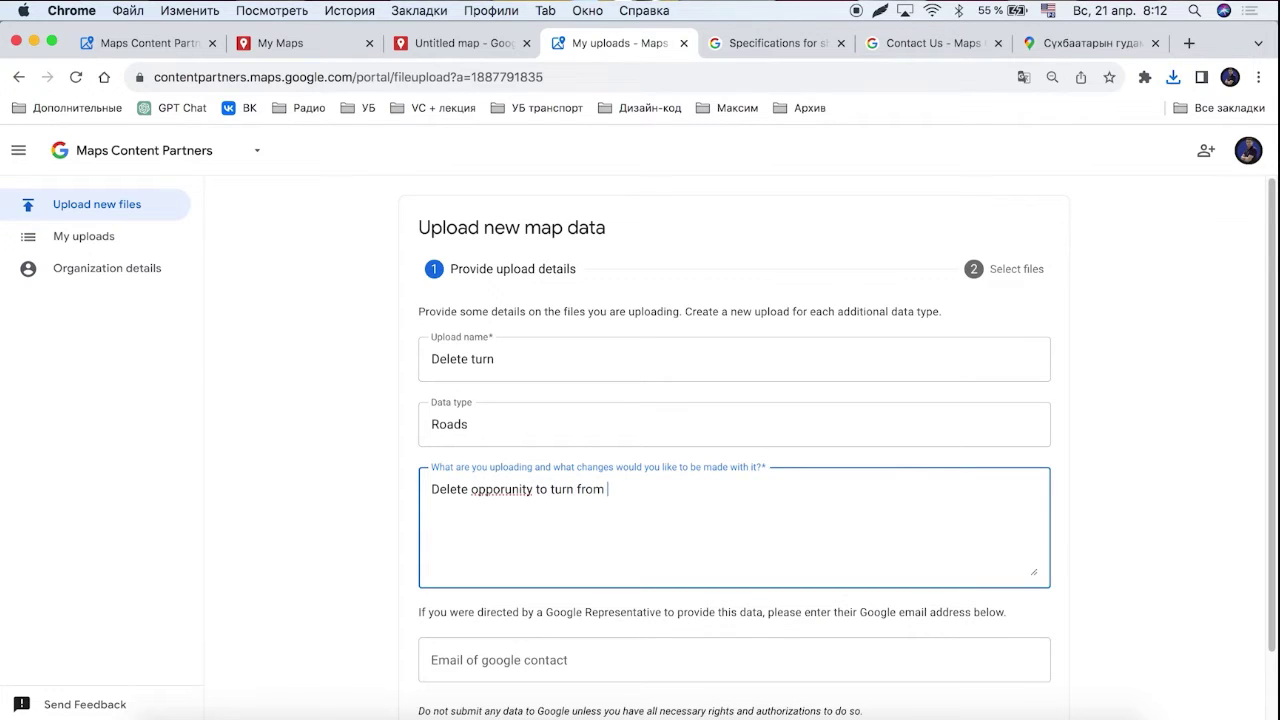
pyautogui.write('street 1 to street 2 in this way')
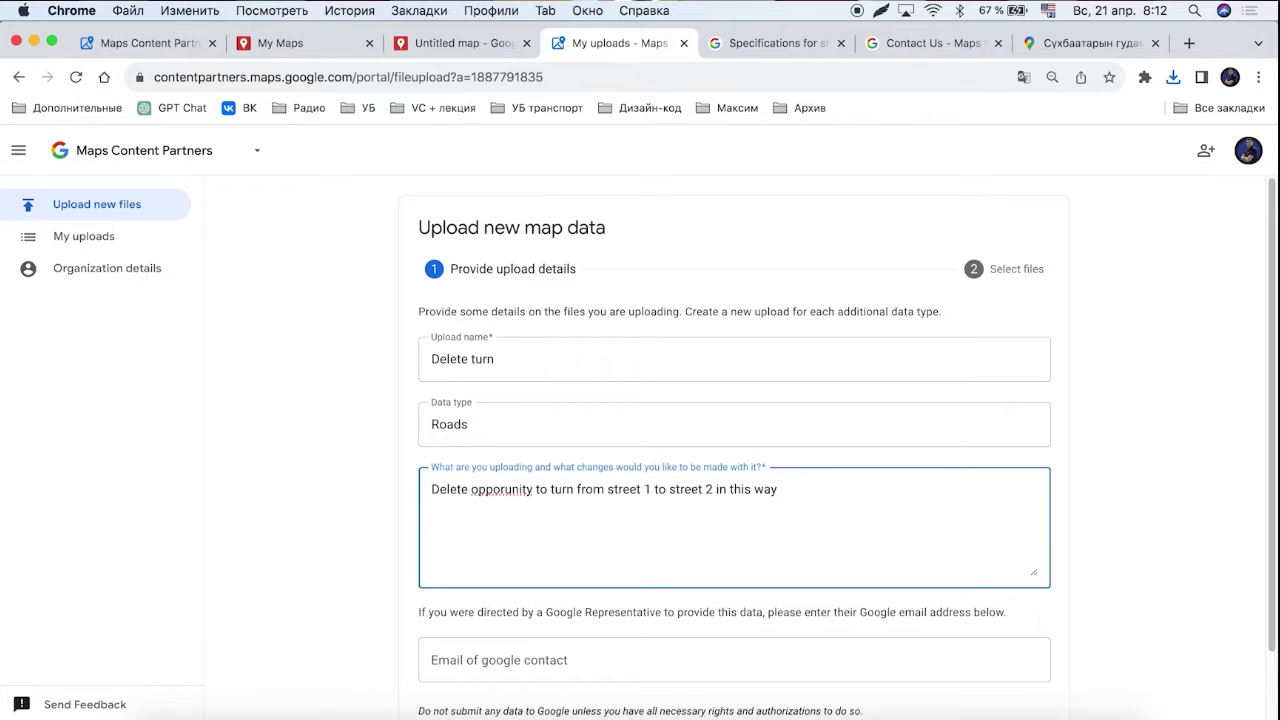
# - Check Line 11 of the Delete turn layer on the map, and continue the Maps Content Partners upload to file selection
pyautogui.click(455, 44)
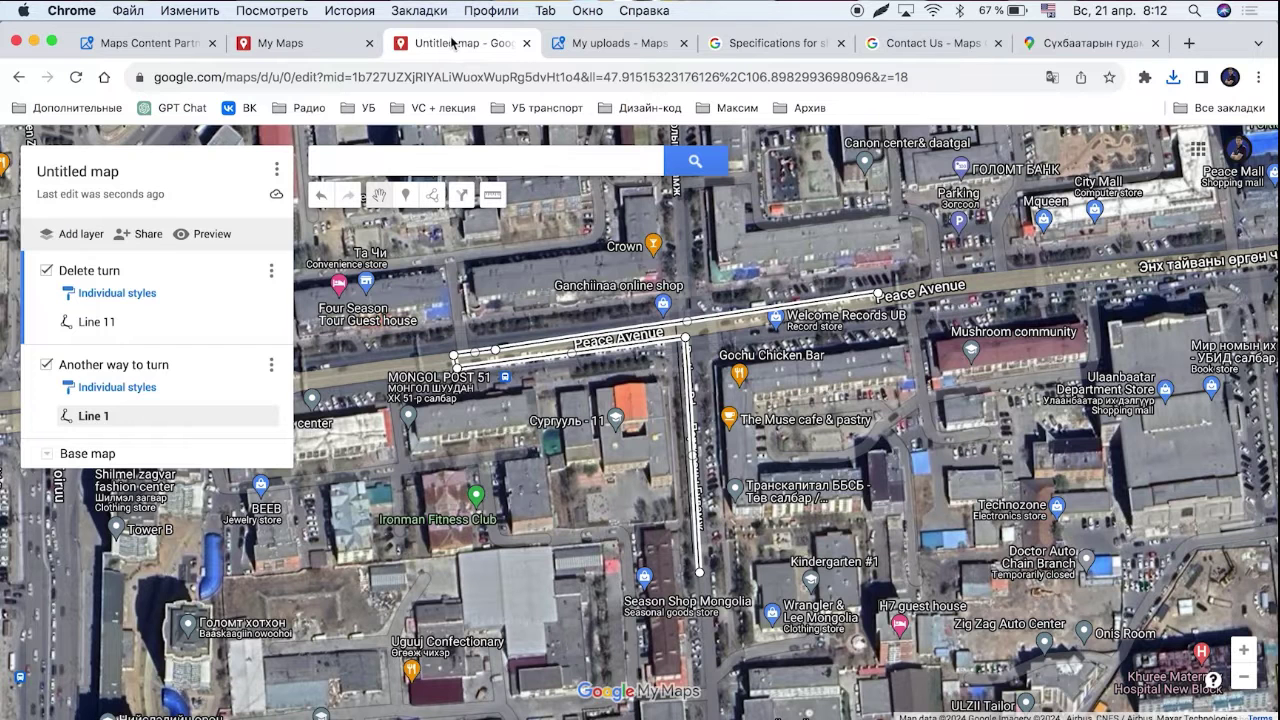
pyautogui.click(106, 329)
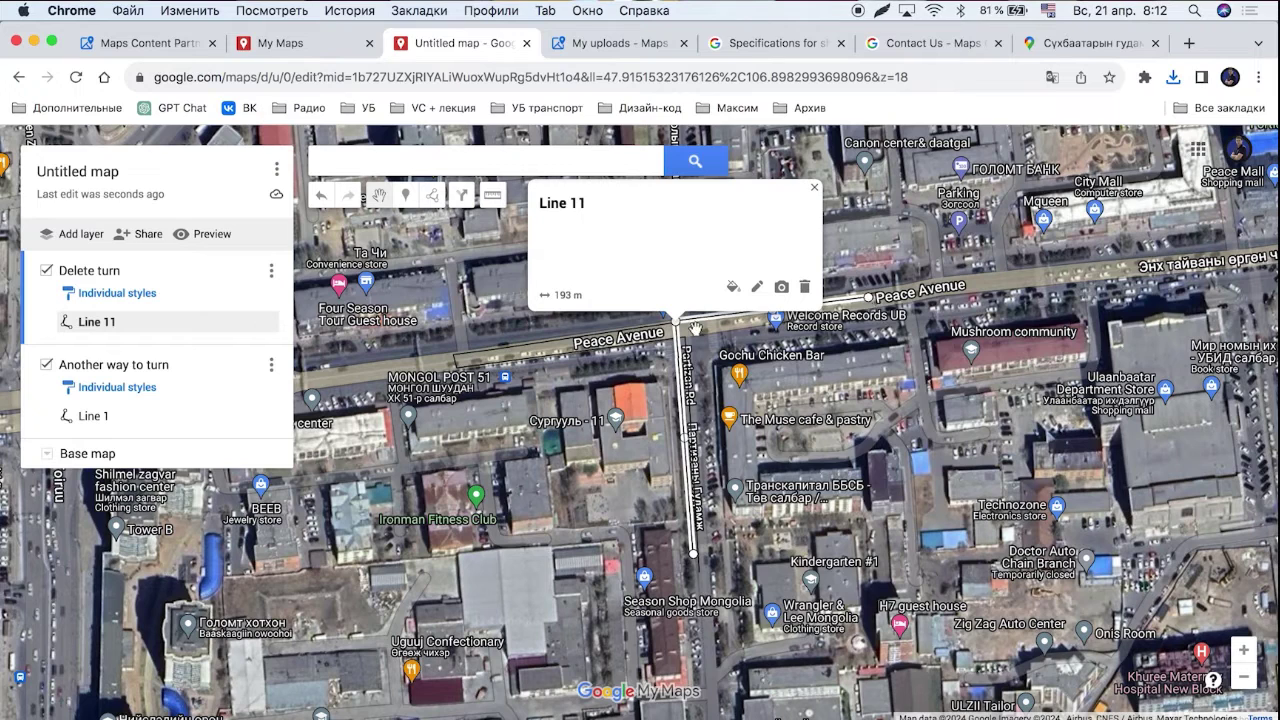
pyautogui.click(814, 187)
pyautogui.click(615, 43)
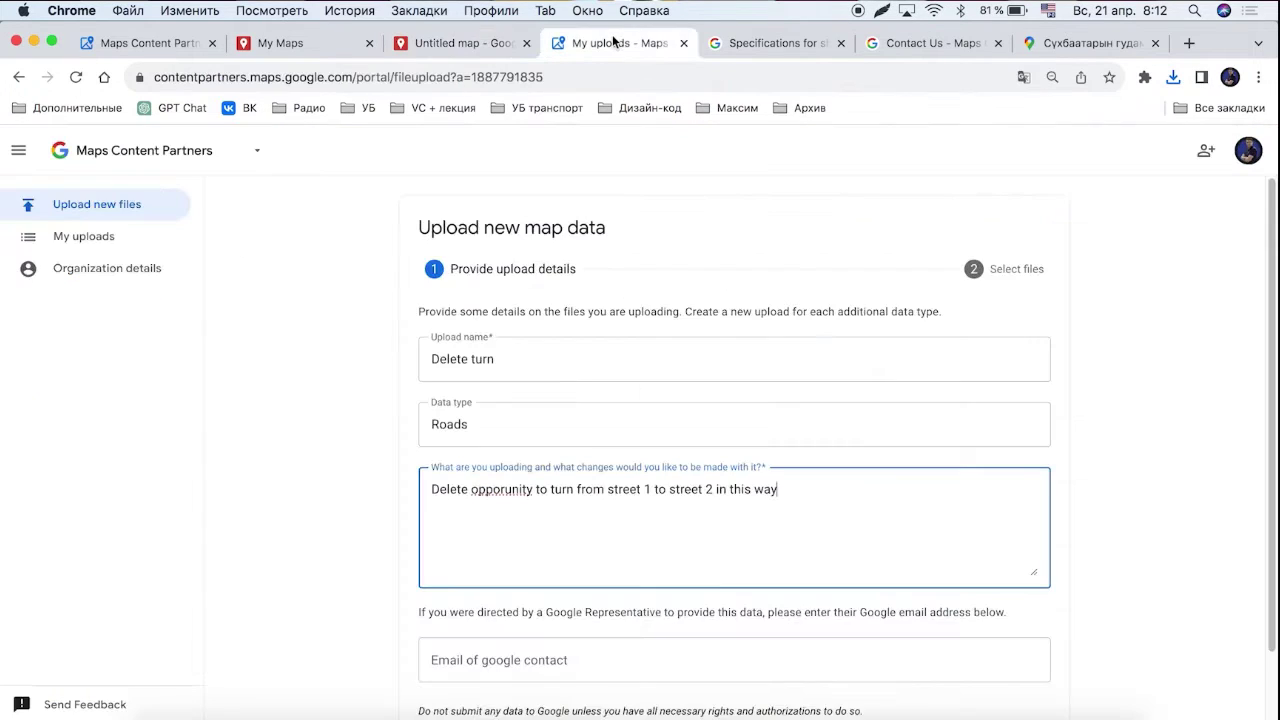
pyautogui.scroll(-2, 646, 673)
pyautogui.click(1015, 658)
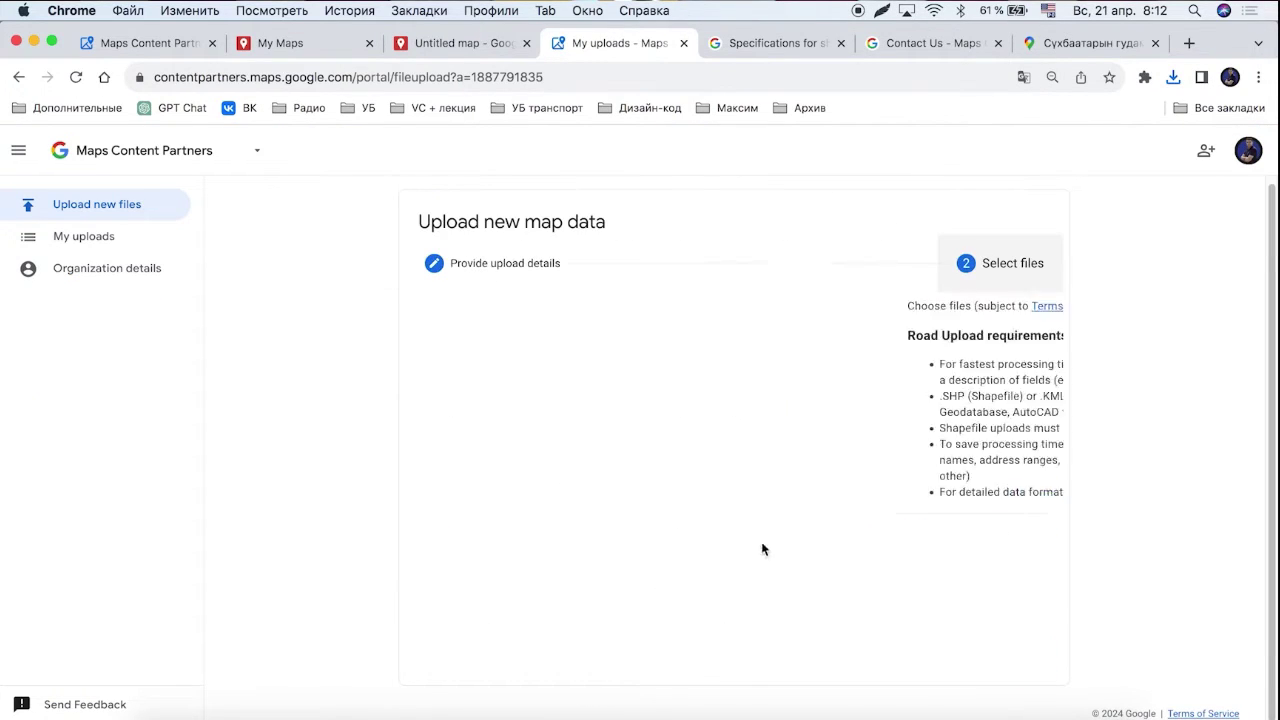
# - Browse the downloads for the upload file, select Delete turn.kml, and cancel the file selection
pyautogui.click(752, 560)
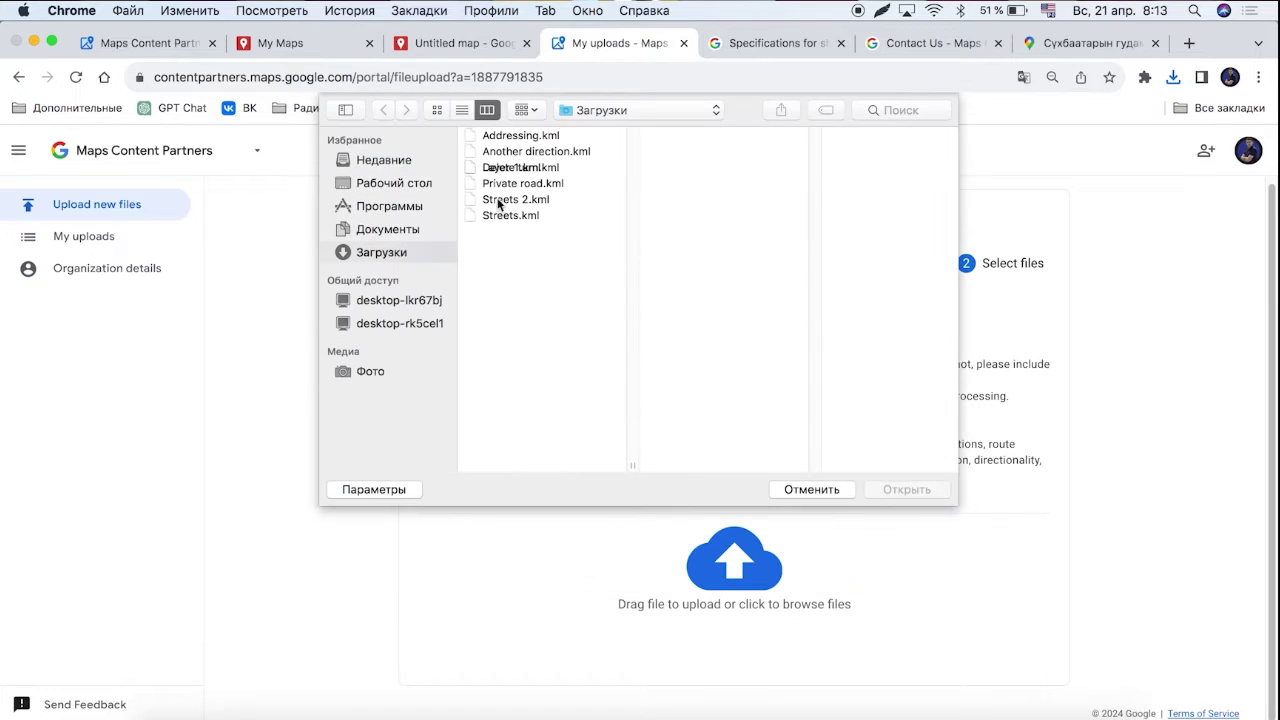
pyautogui.click(572, 183)
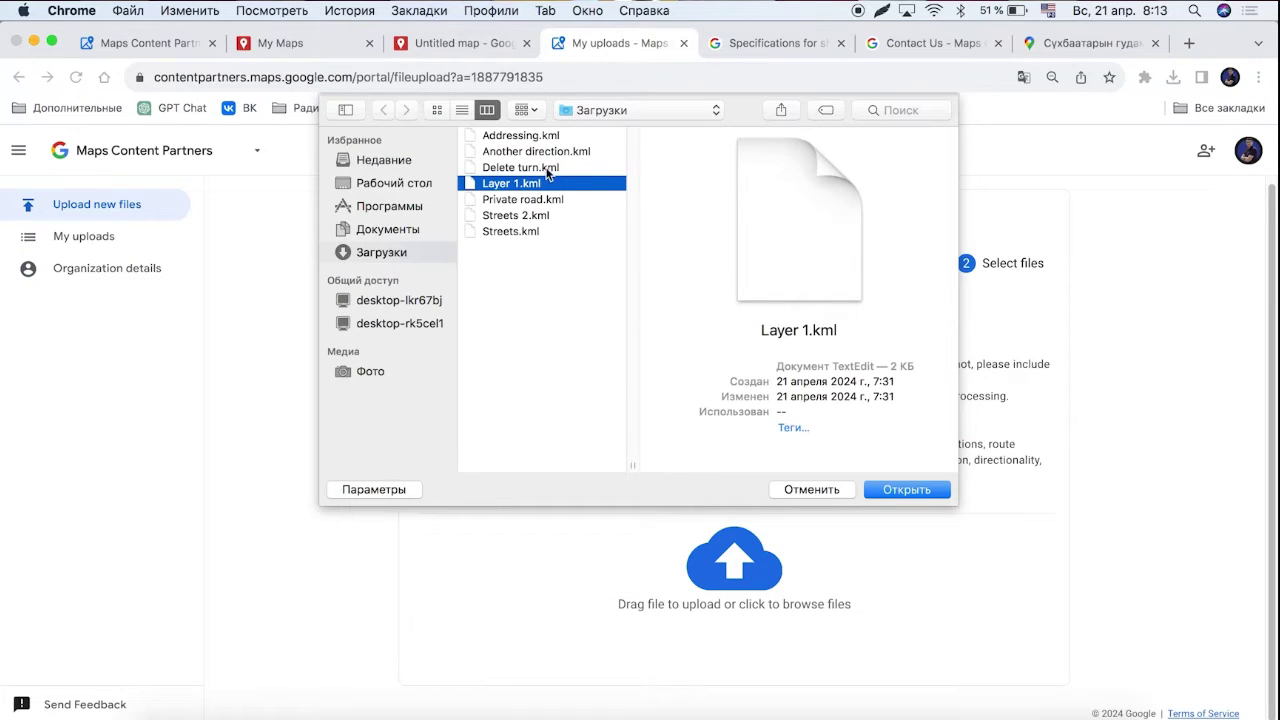
pyautogui.click(547, 168)
pyautogui.click(805, 489)
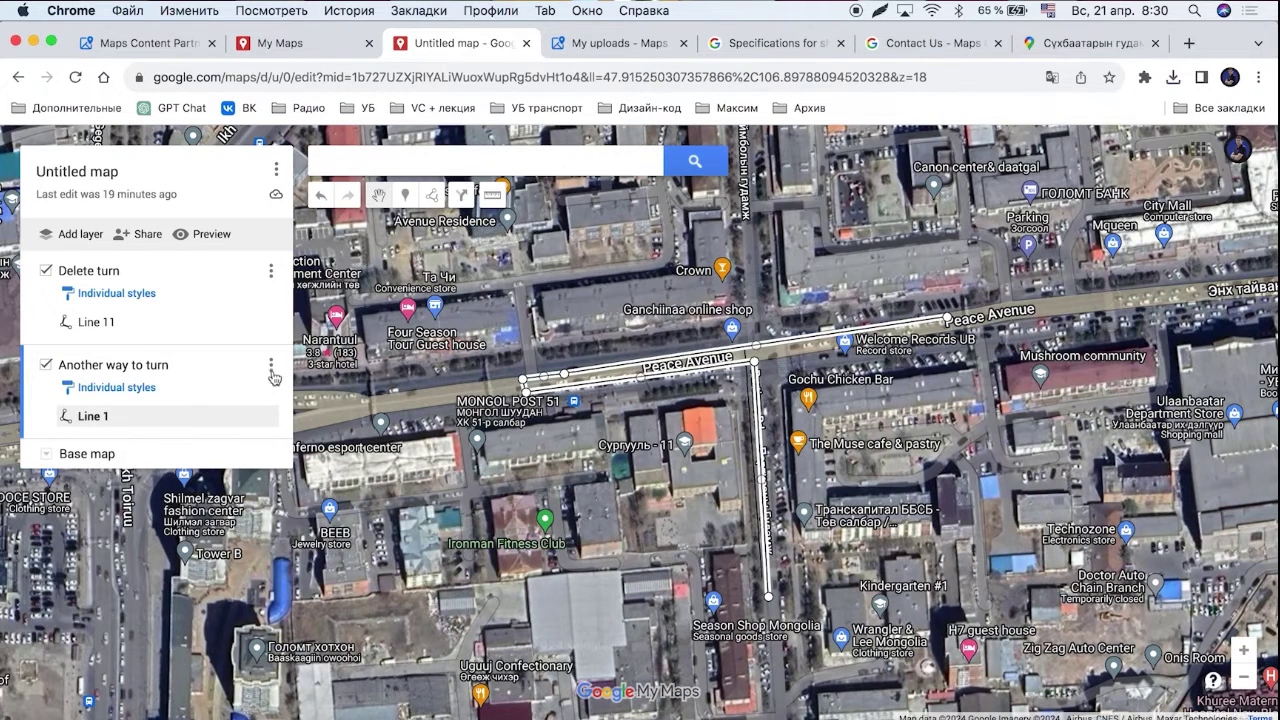
# - View the data export options of the Another way to turn layer, and close the guest house details on the map
pyautogui.click(270, 365)
pyautogui.moveTo(201, 537)
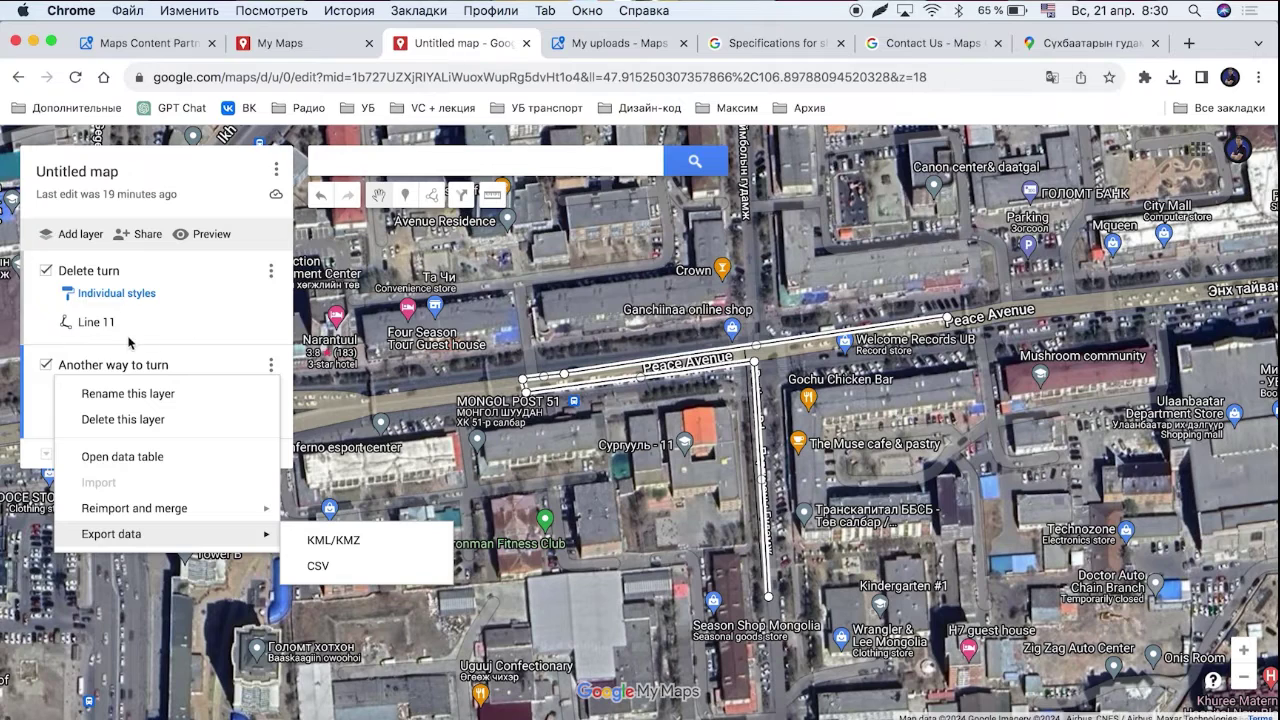
pyautogui.click(435, 330)
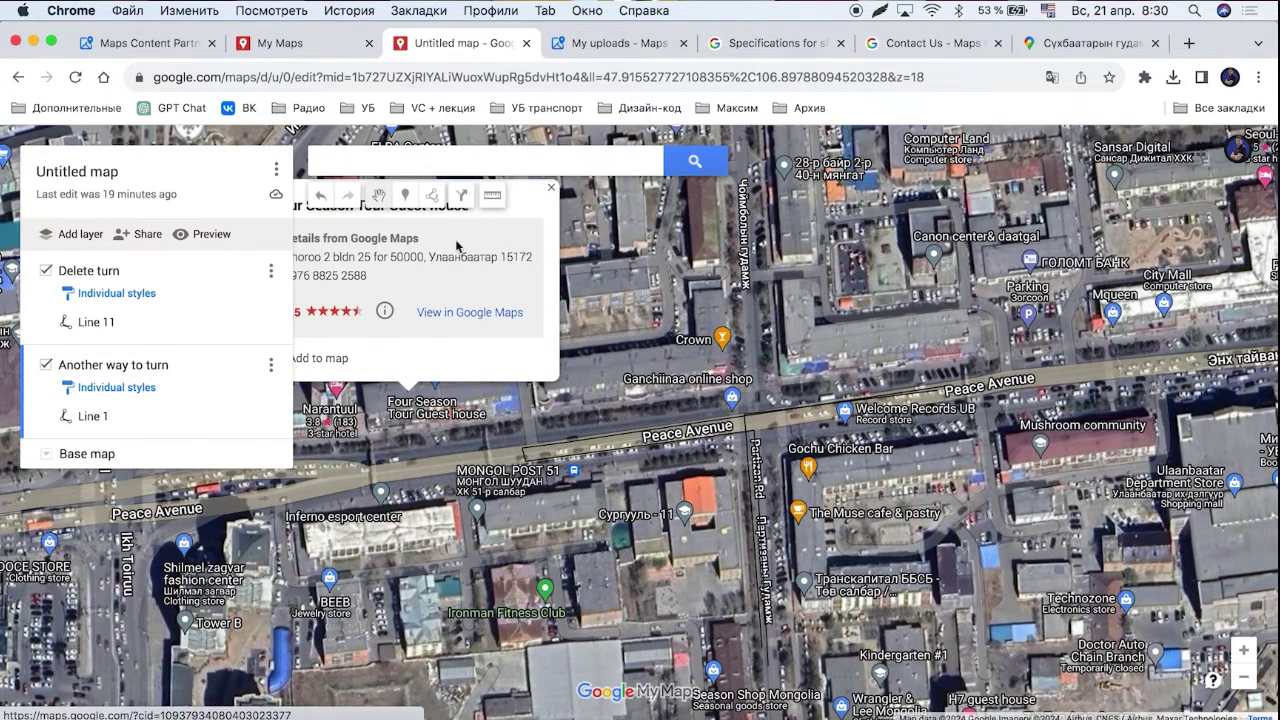
pyautogui.click(552, 189)
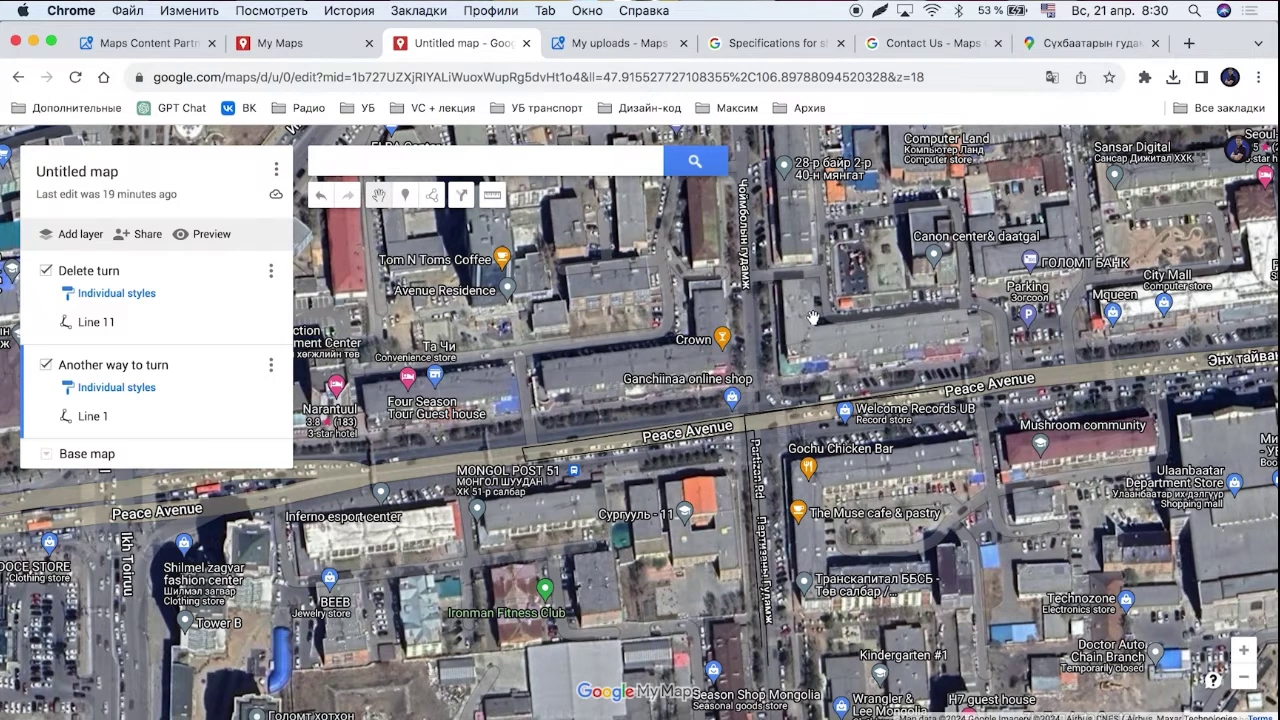
# - Return to the upload details in Maps Content Partners and name the upload "New opportunity to turn", with Roads as data type
pyautogui.click(610, 43)
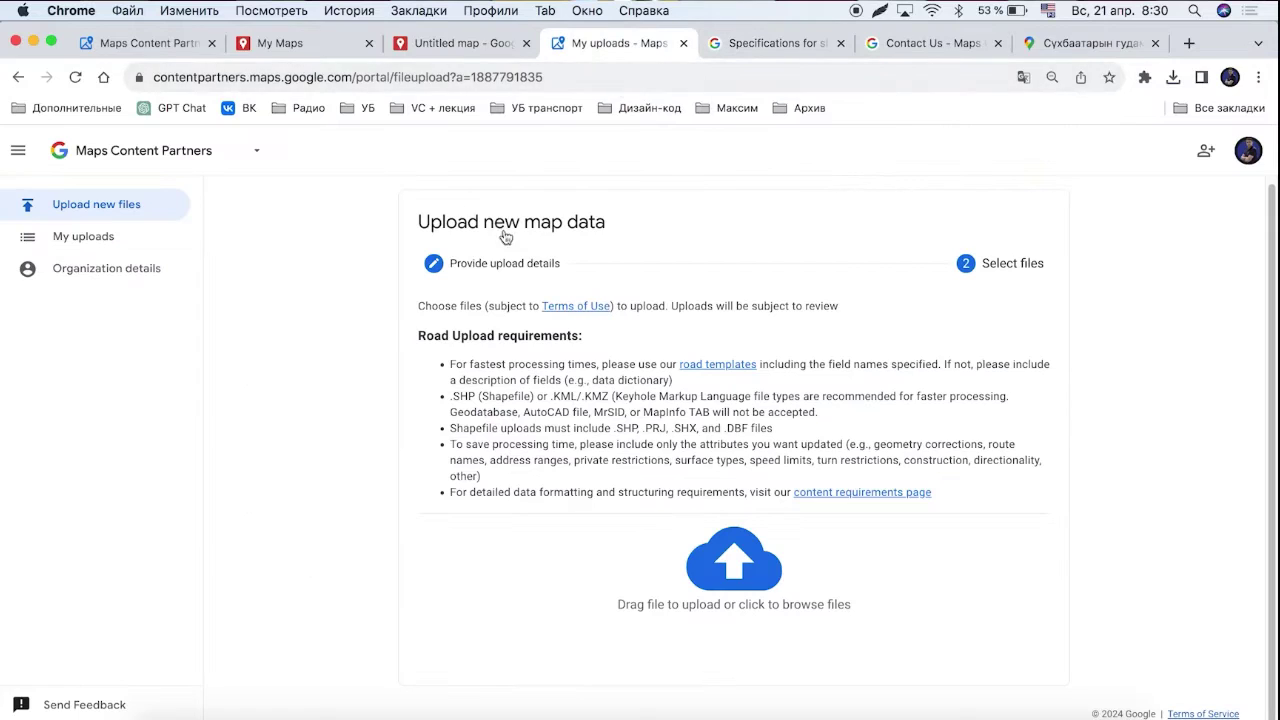
pyautogui.click(484, 263)
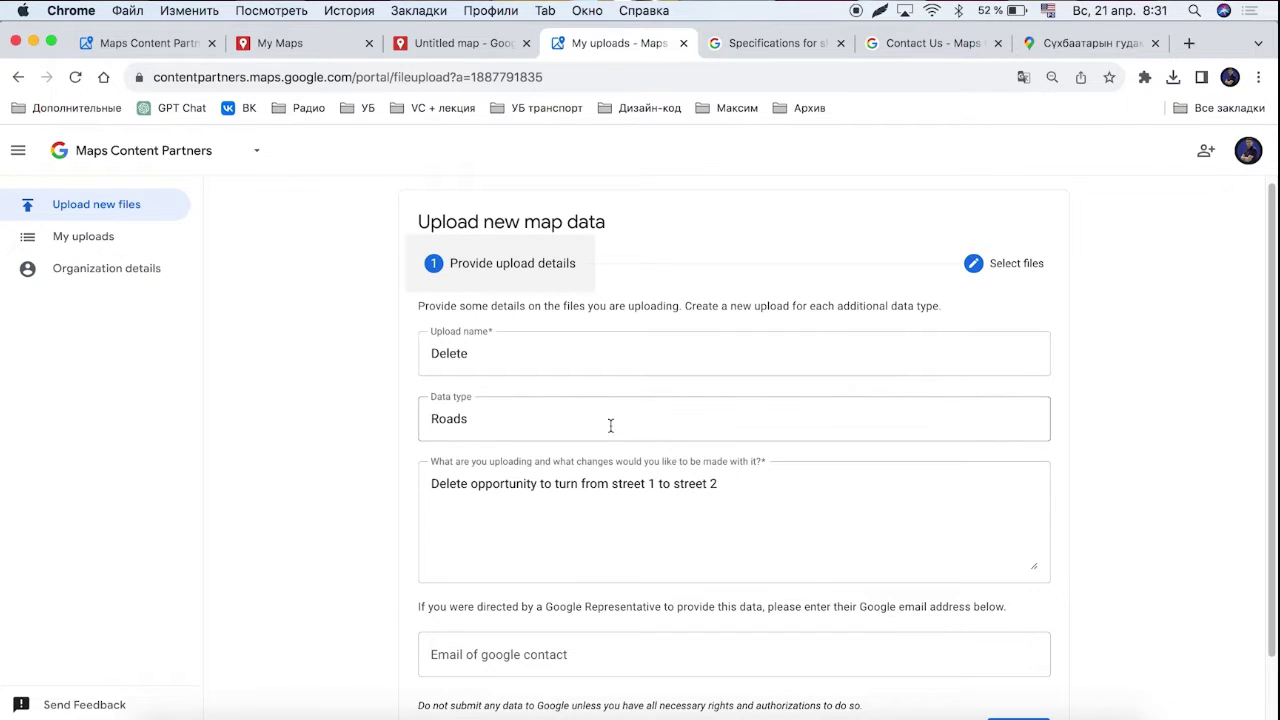
pyautogui.doubleClick(489, 351)
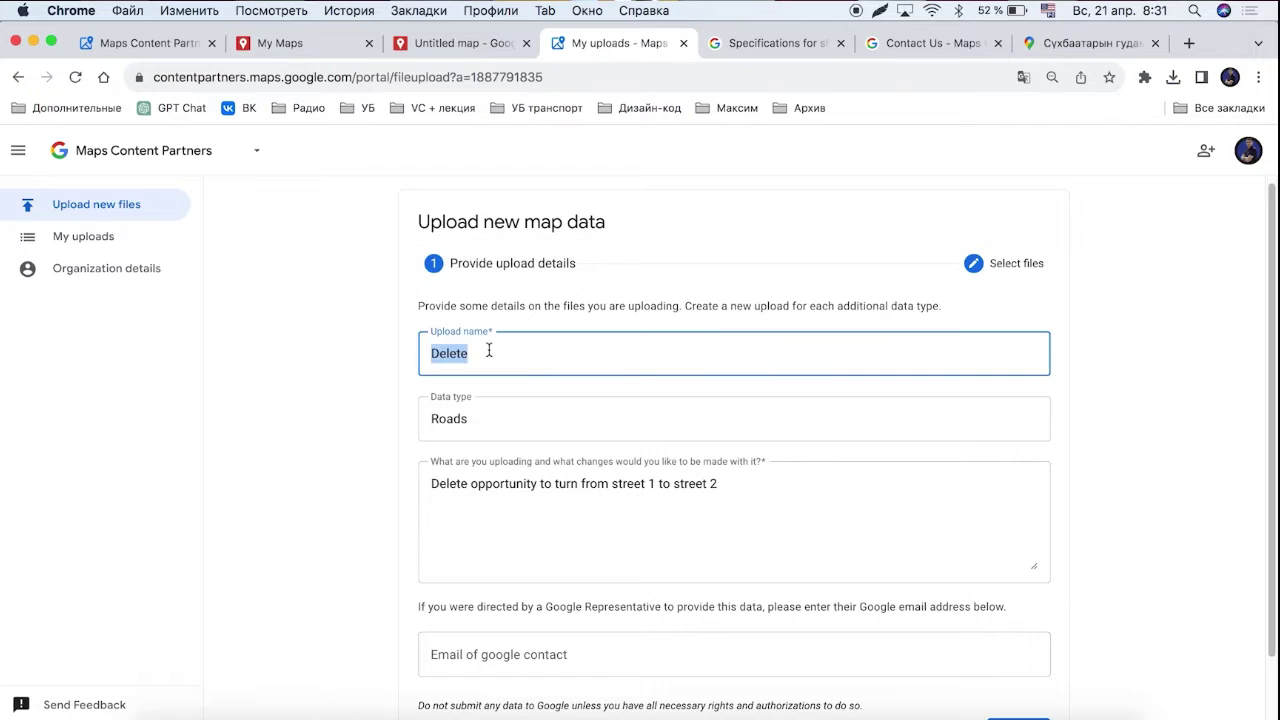
pyautogui.write('New op')
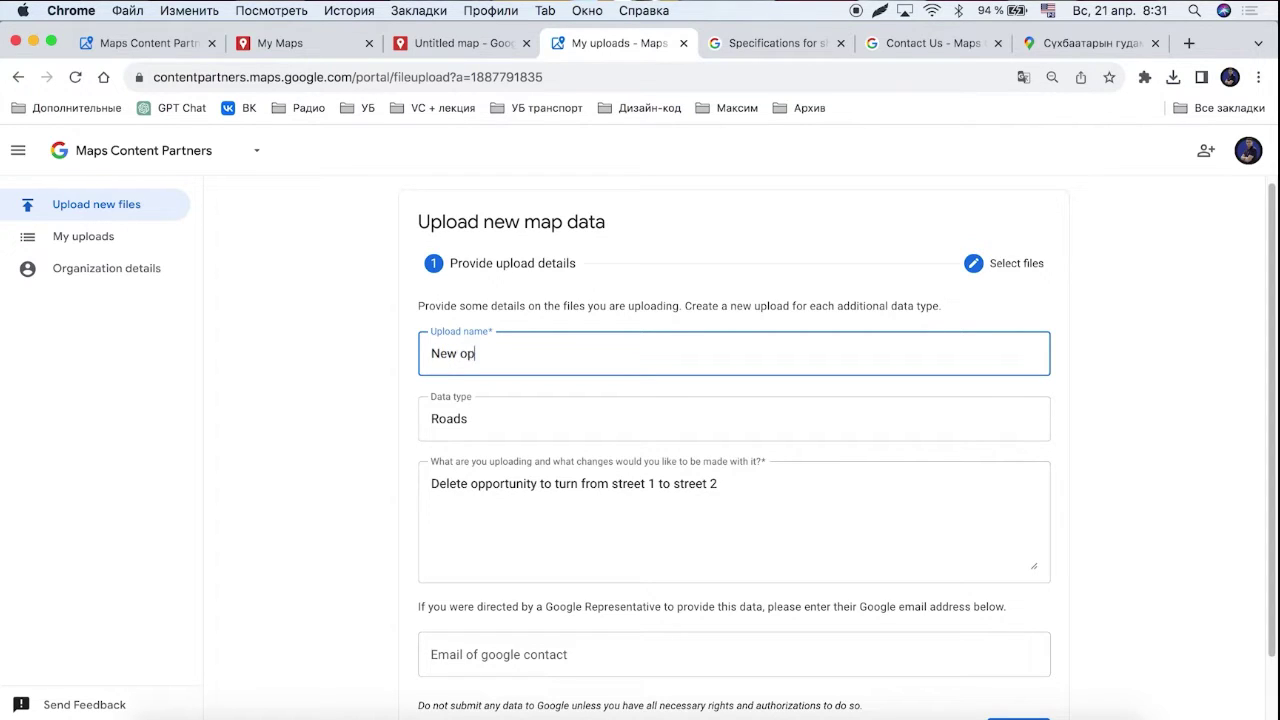
pyautogui.write('portunity to turn')
pyautogui.click(489, 421)
pyautogui.click(685, 554)
# - Replace the upload description with "This is another way to turn from street 1 to street 2"
pyautogui.click(595, 484)
pyautogui.press('super+a')
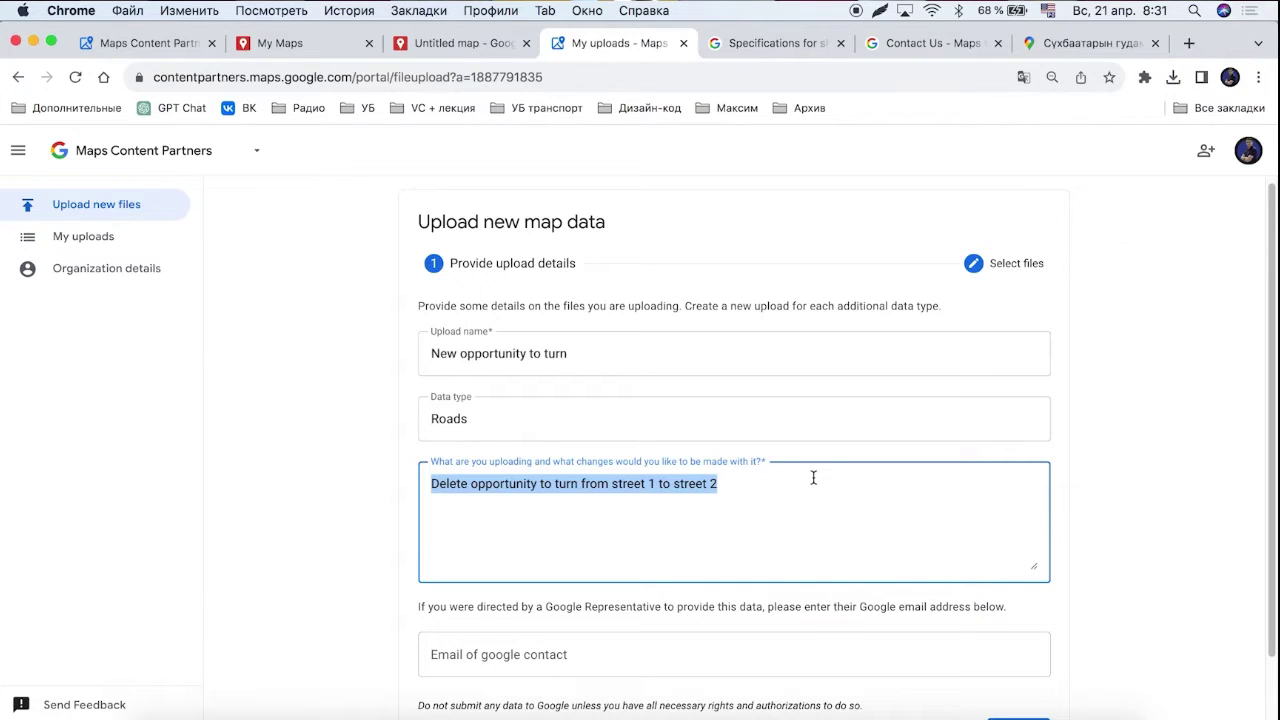
pyautogui.write('A')
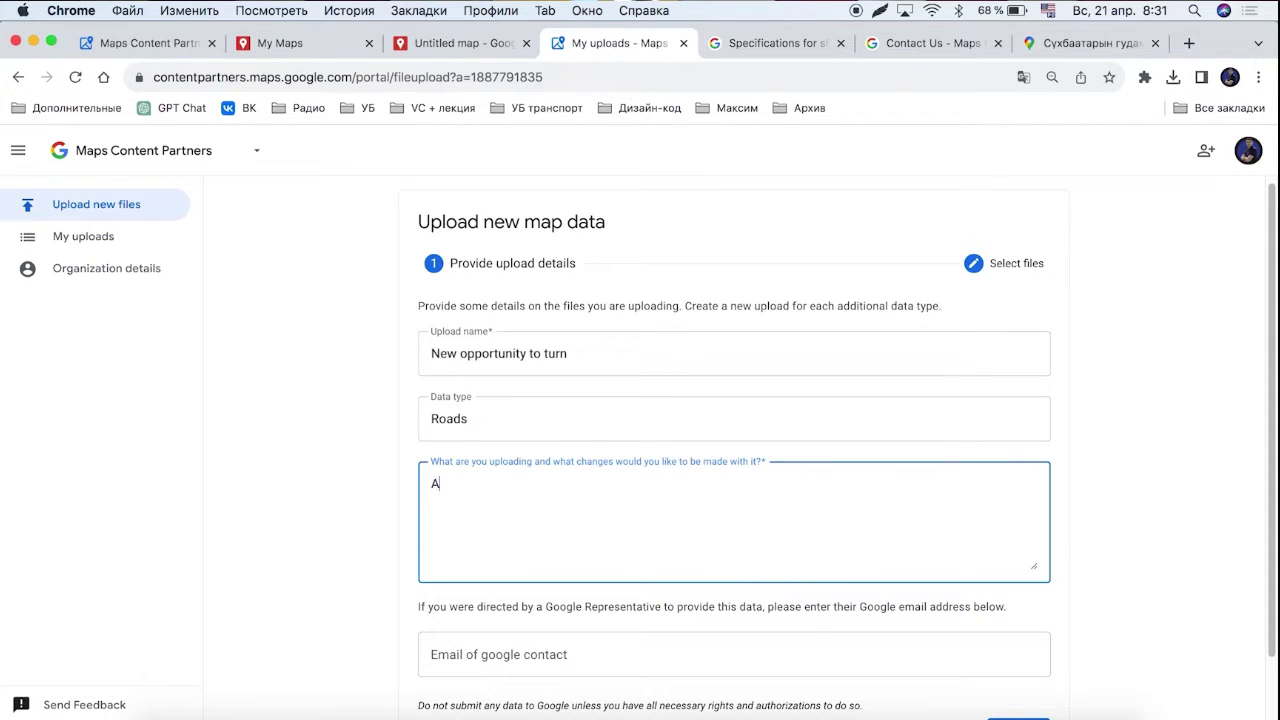
pyautogui.press('BackSpace')
pyautogui.write('This is another way to turn from street 1 to s')
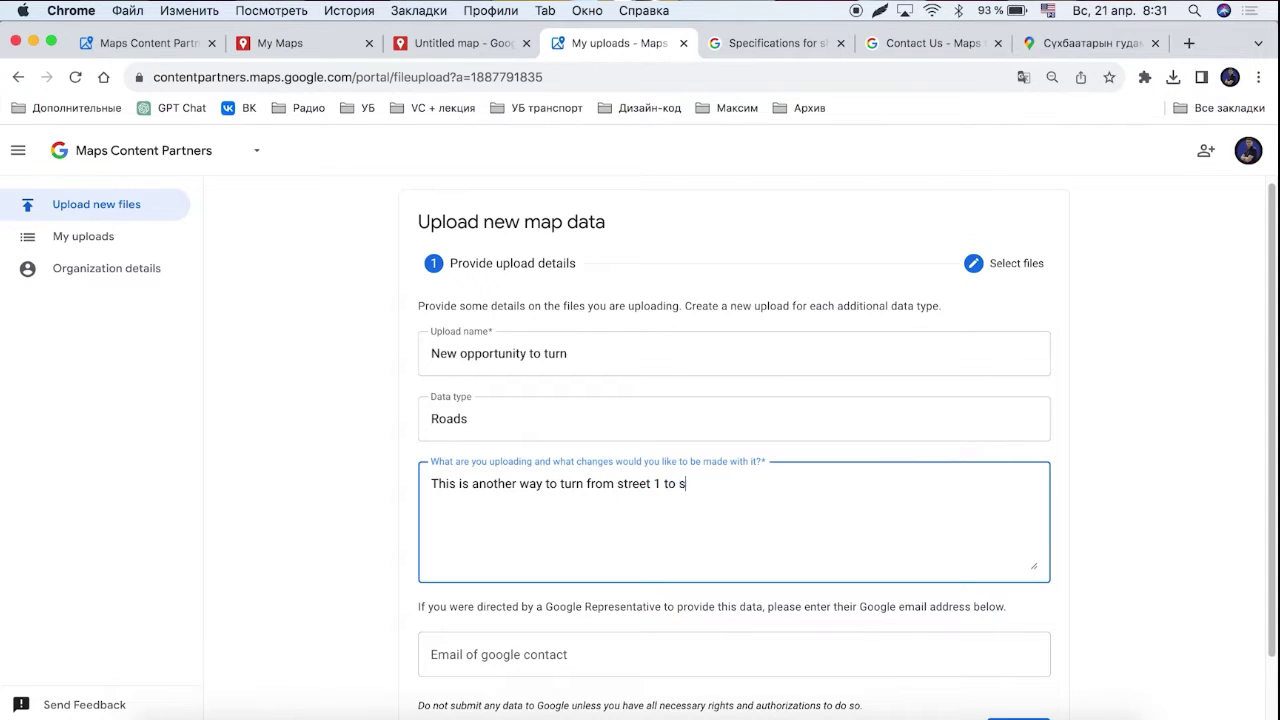
pyautogui.write('treet 2')
# - Continue the upload to file selection, look through the downloaded KML files, and cancel the file selection
pyautogui.scroll(-2, 1063, 590)
pyautogui.click(1020, 659)
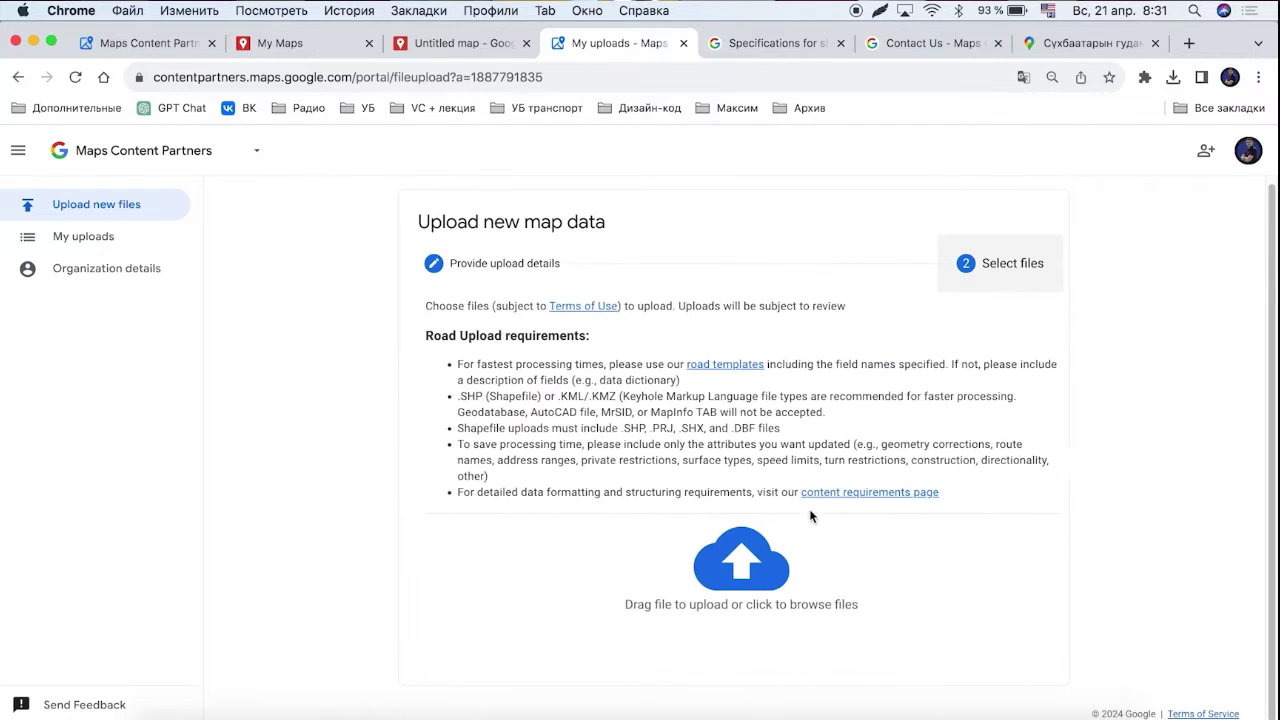
pyautogui.click(736, 577)
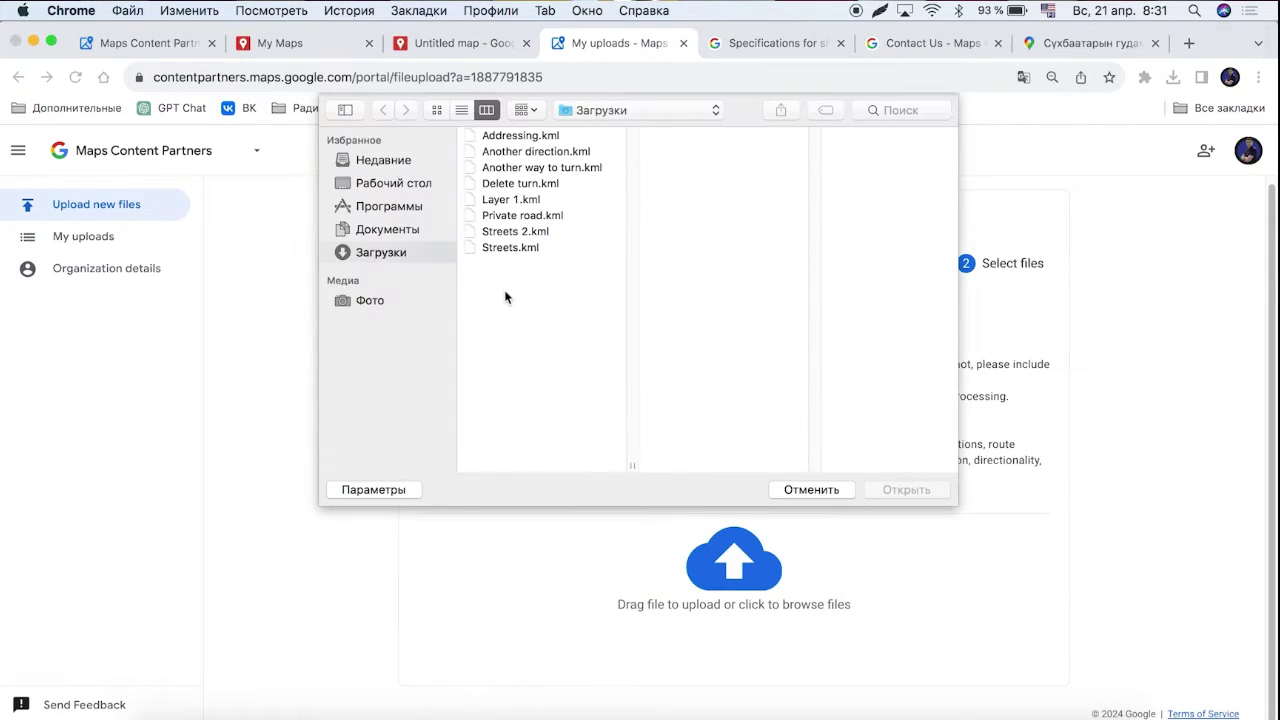
pyautogui.click(811, 489)
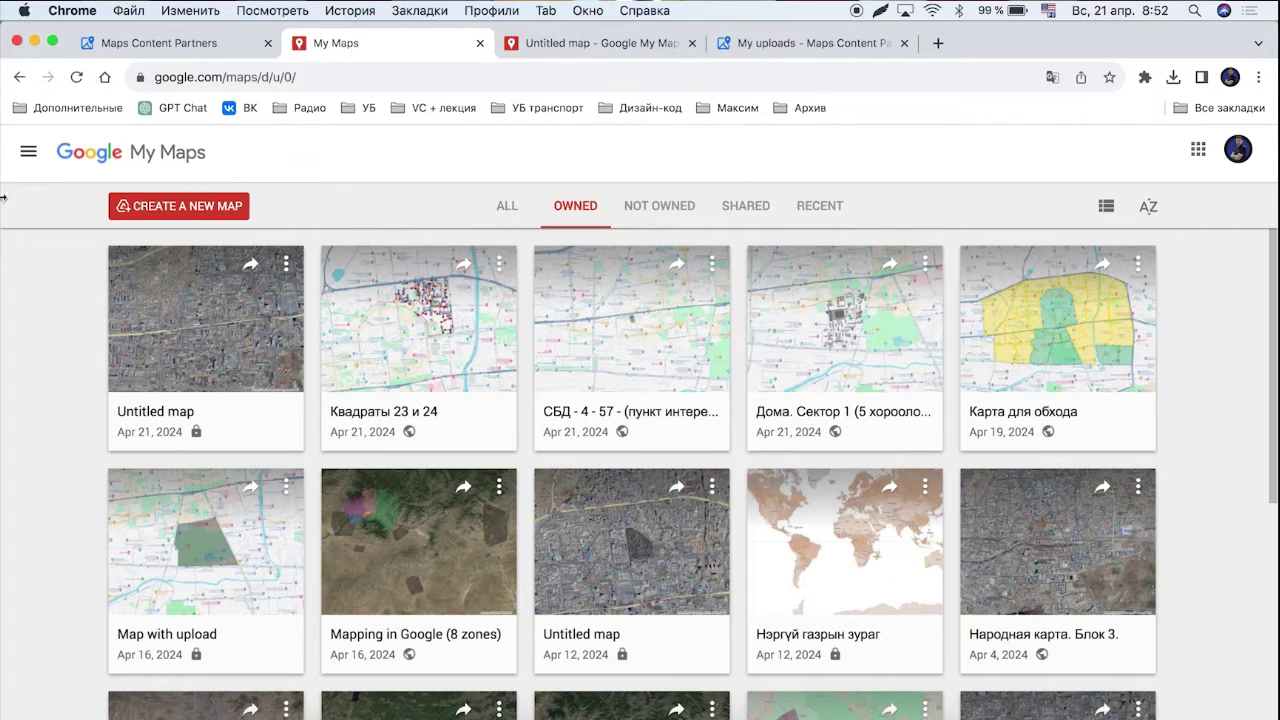
# - Outline the parking lot beside Boxmall, between Ikh Toiruu and Travel St, as a closed polygon in the Parkings layer of the untitled map
pyautogui.click(605, 43)
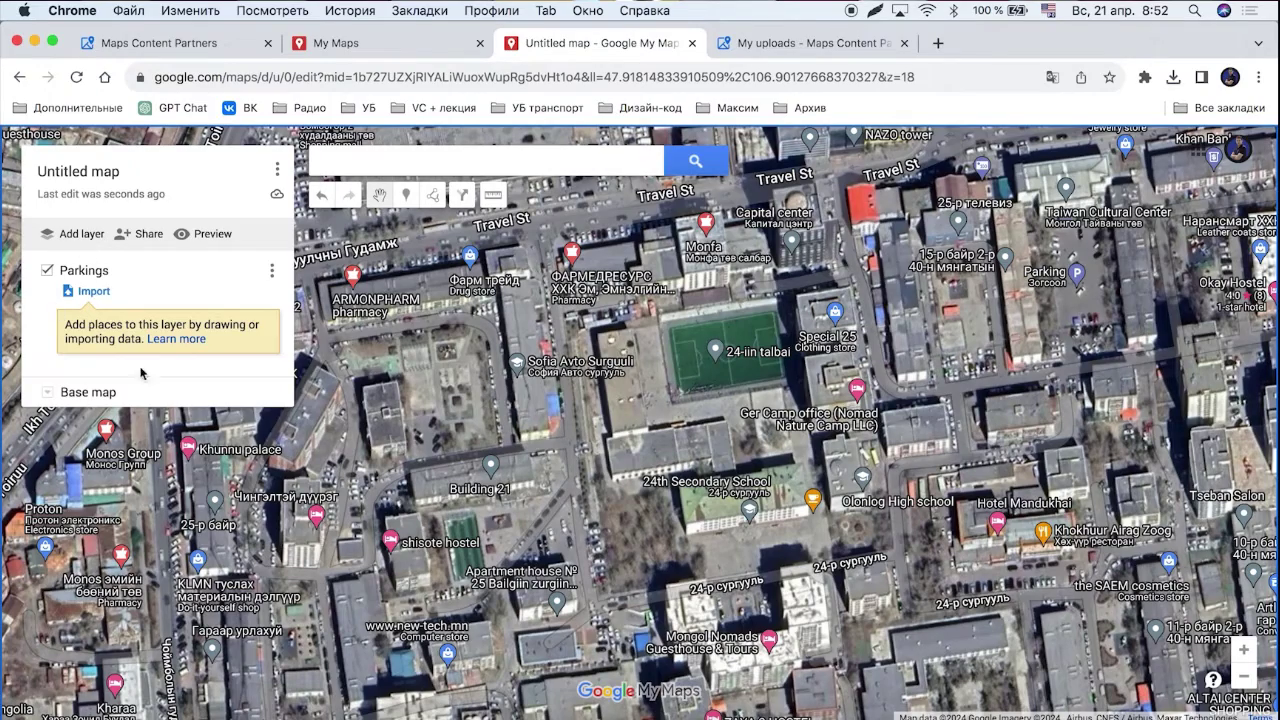
pyautogui.moveTo(436, 340); pyautogui.dragTo(640, 435)
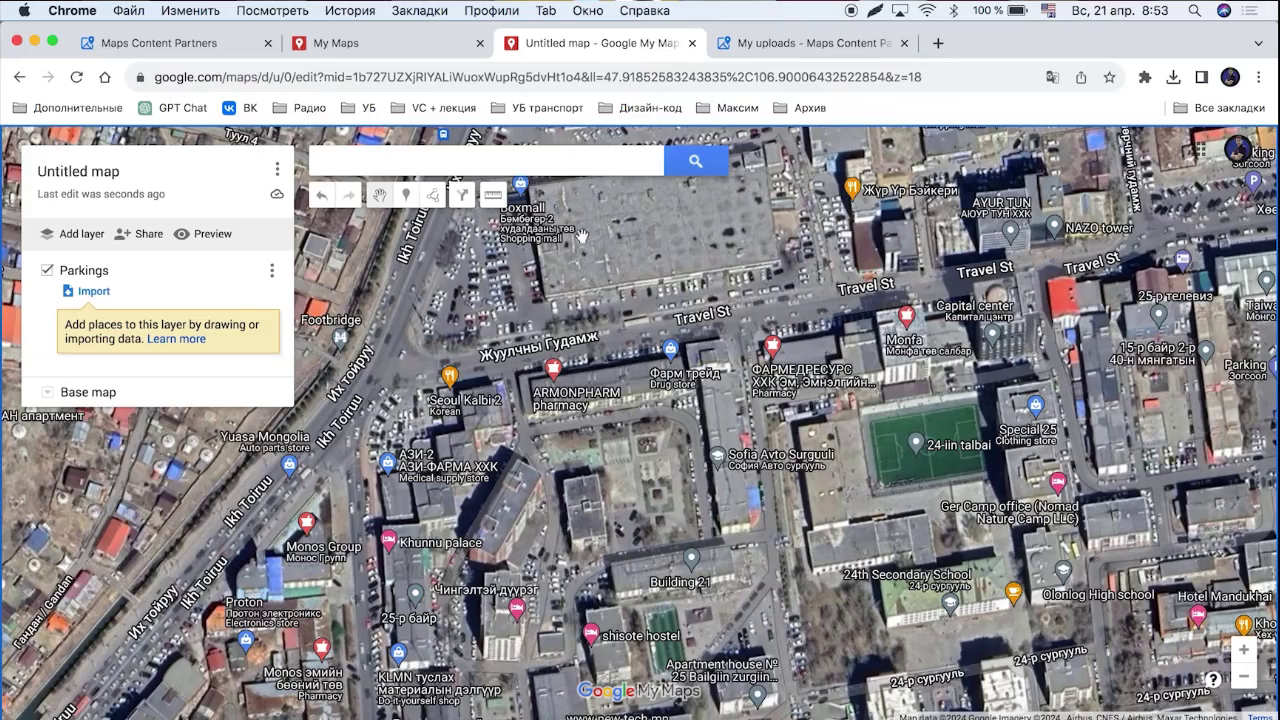
pyautogui.moveTo(582, 236); pyautogui.dragTo(664, 411)
pyautogui.scroll(1, 548, 462)
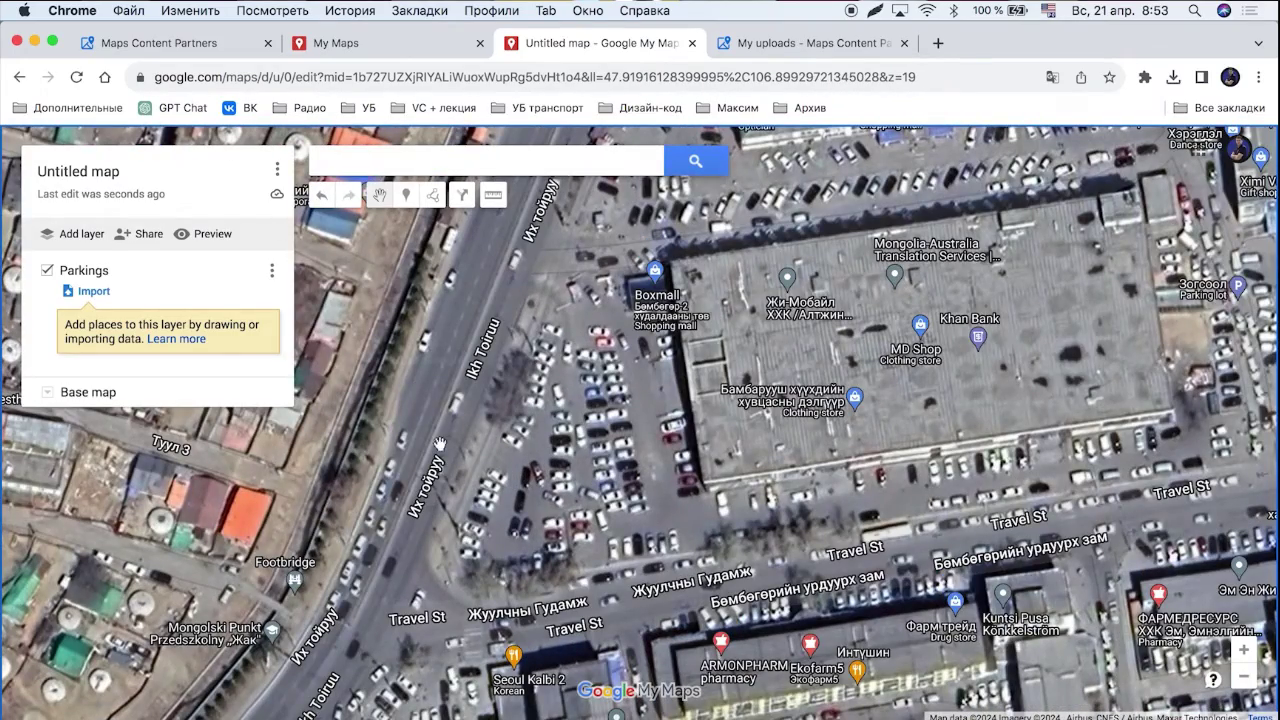
pyautogui.click(432, 195)
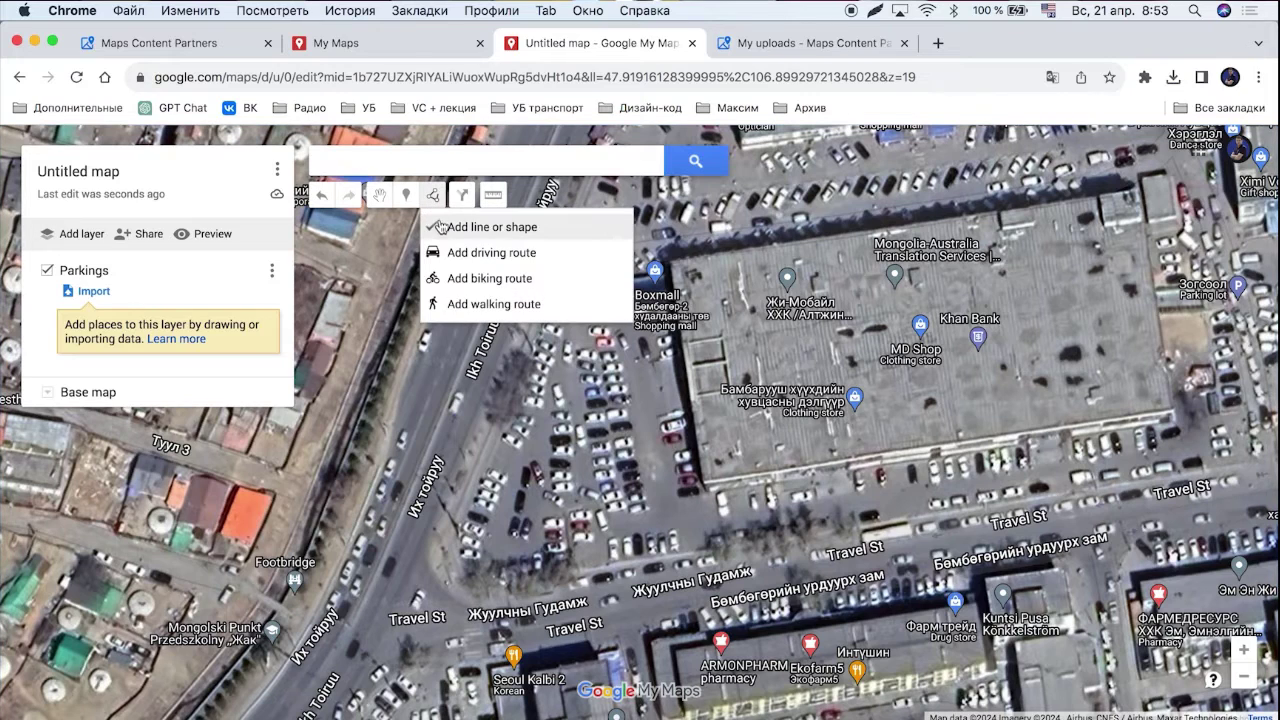
pyautogui.click(445, 226)
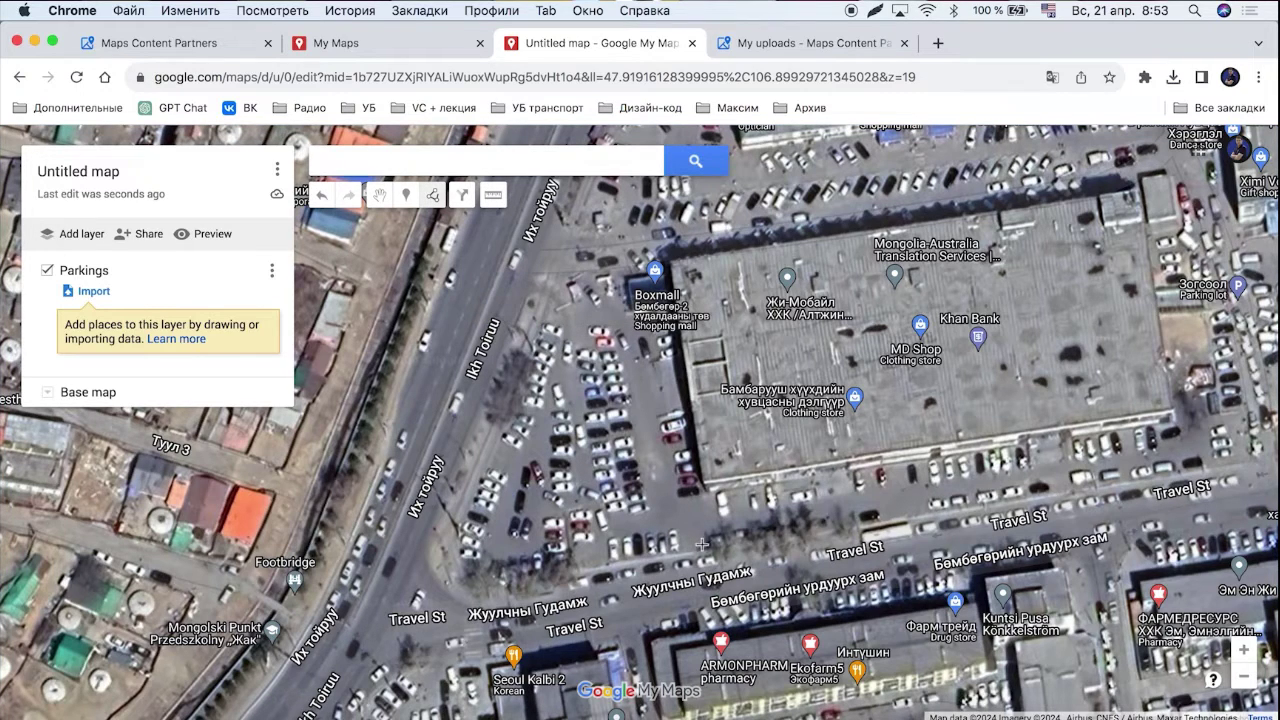
pyautogui.click(702, 544)
pyautogui.click(652, 250)
pyautogui.click(539, 275)
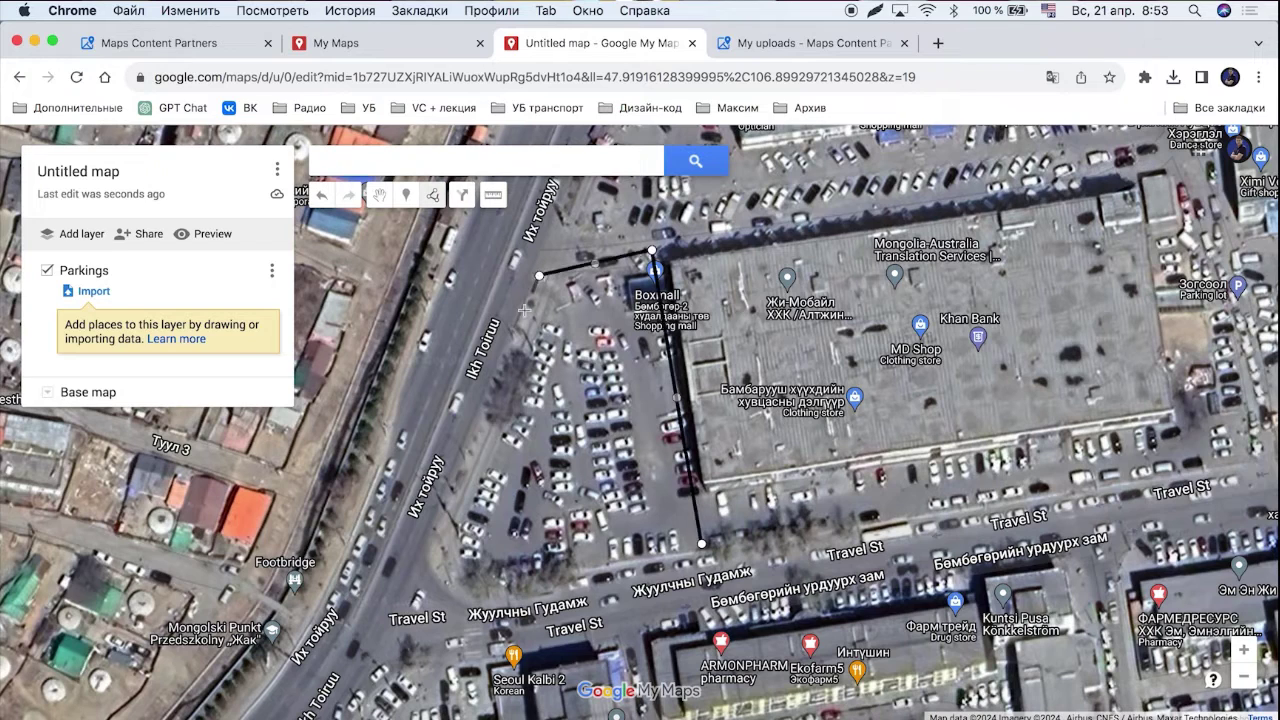
pyautogui.click(429, 542)
pyautogui.click(441, 576)
pyautogui.click(472, 598)
pyautogui.click(584, 586)
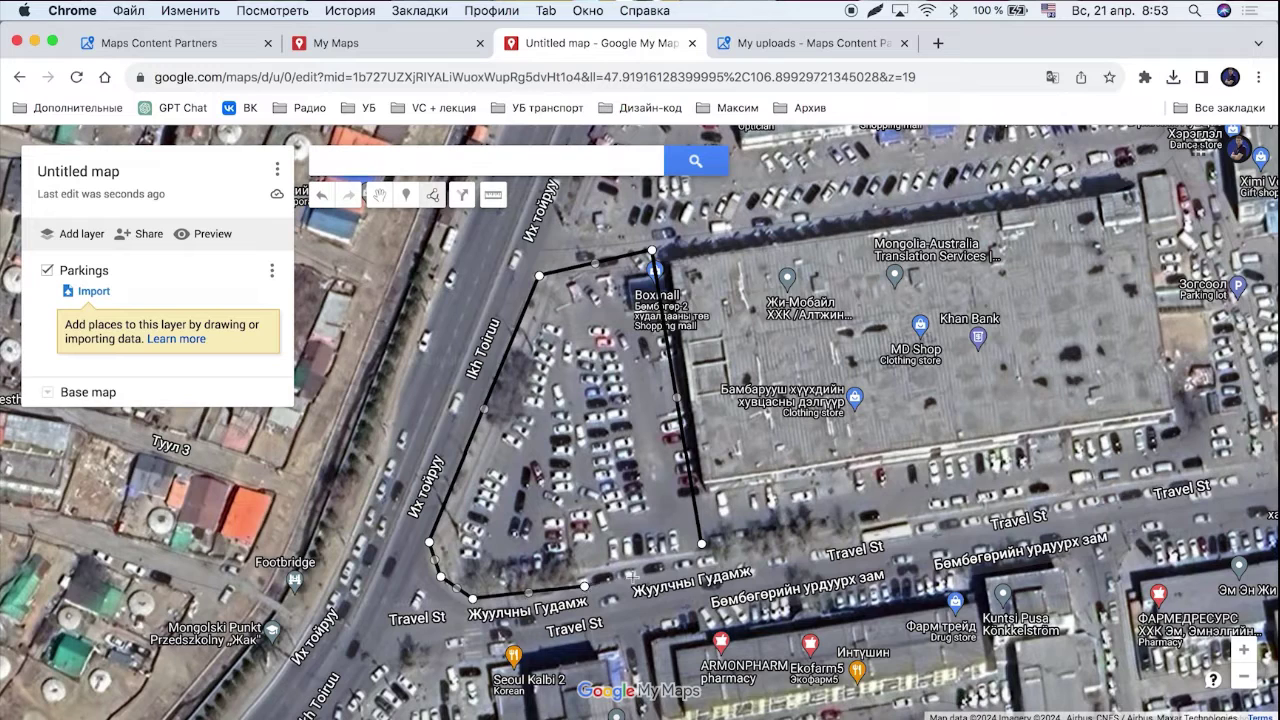
pyautogui.click(701, 543)
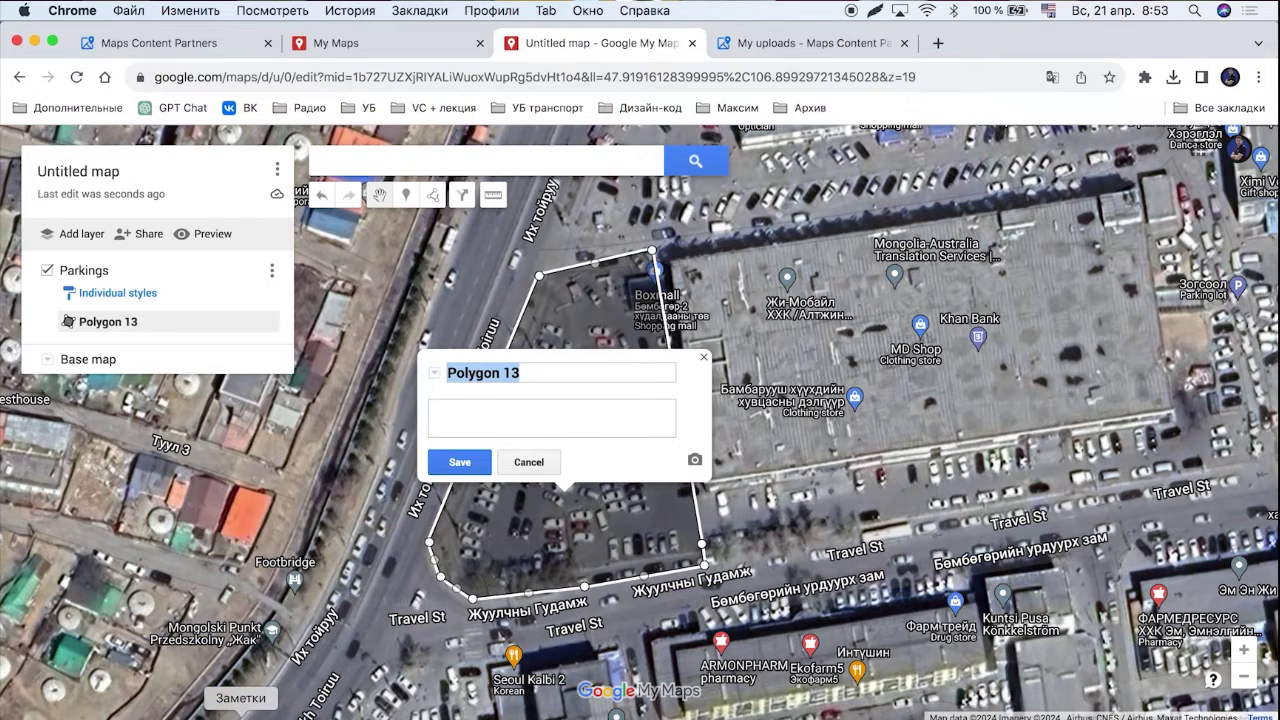
# - Copy the private car parking block (NAME_MN, NAME_EN and Category lines) from Notes into the parking polygon's description
pyautogui.click(265, 710)
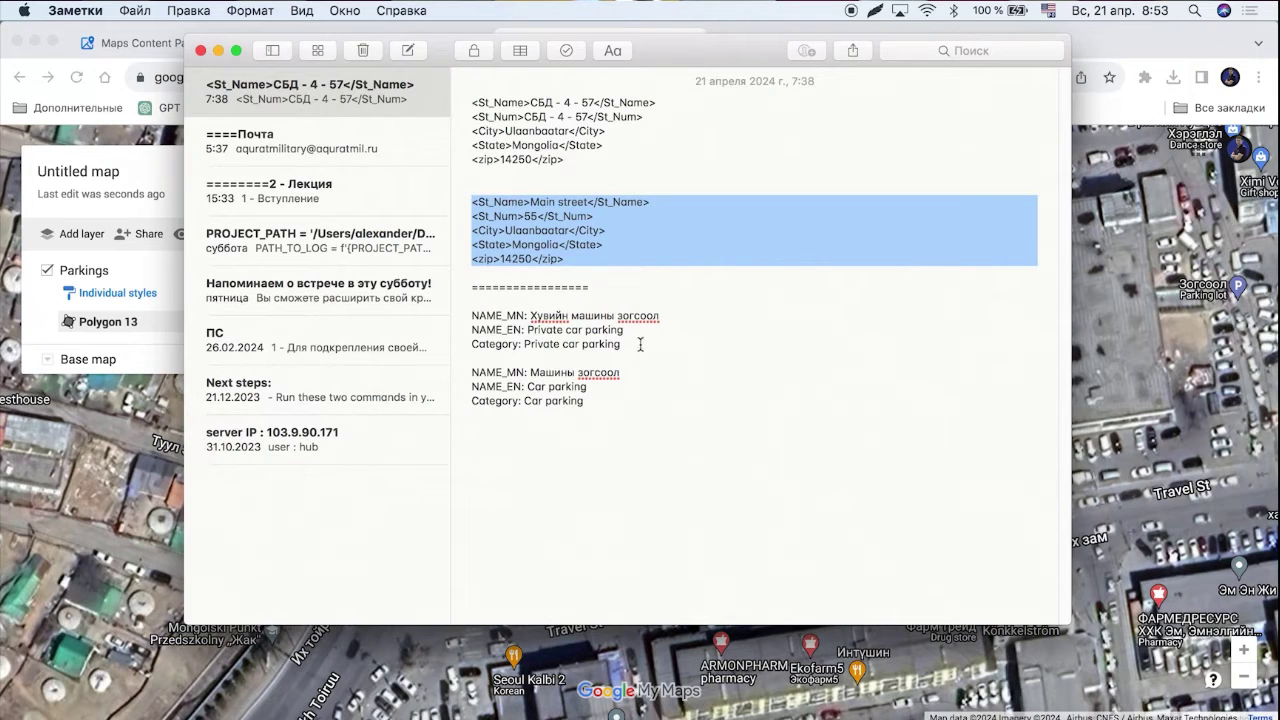
pyautogui.moveTo(640, 344); pyautogui.dragTo(460, 316)
pyautogui.press('super+c')
pyautogui.press('super+Tab')
pyautogui.click(530, 412)
pyautogui.press('super+v')
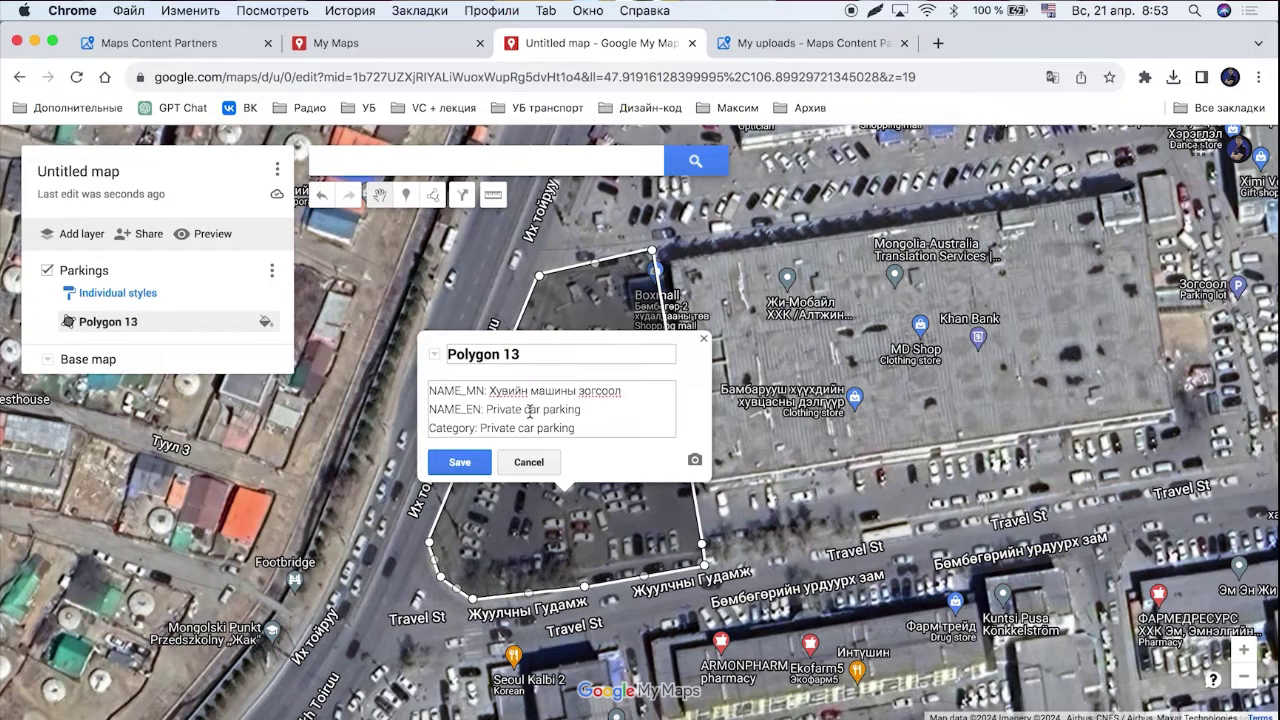
# - Examine the Category, NAME_EN and NAME_MN entries in the parking polygon's description
pyautogui.doubleClick(440, 428)
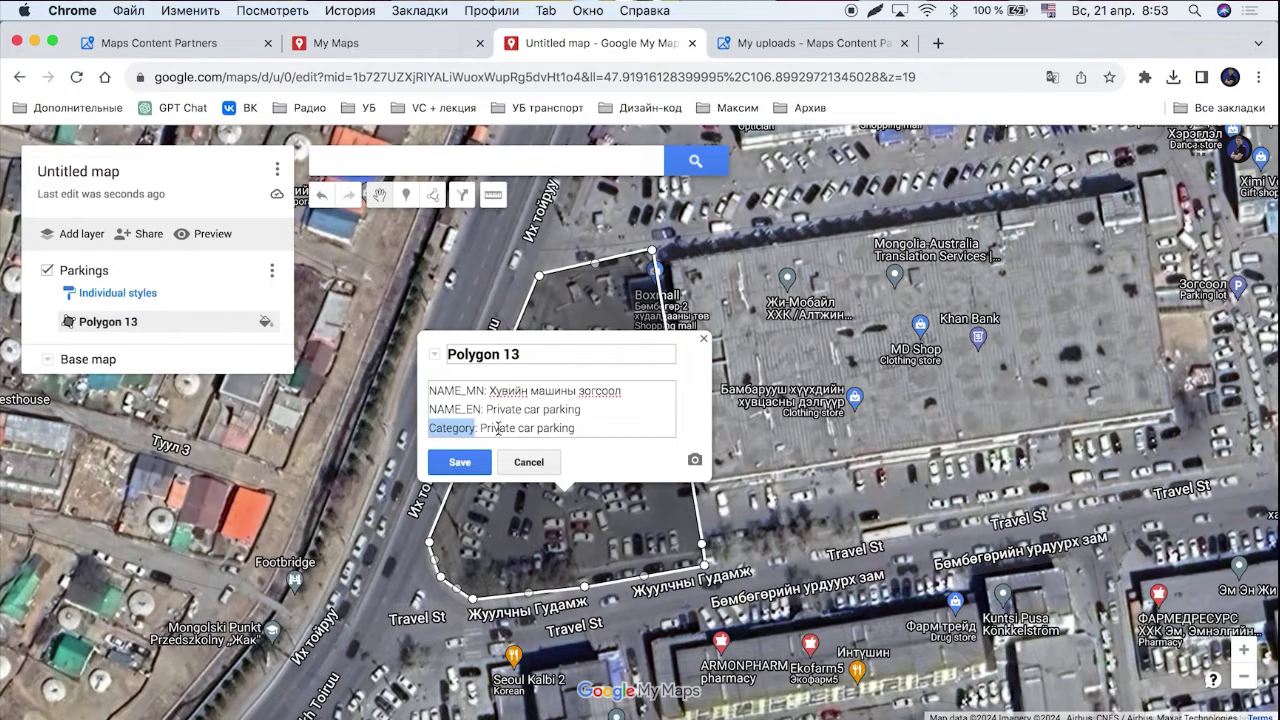
pyautogui.click(482, 427)
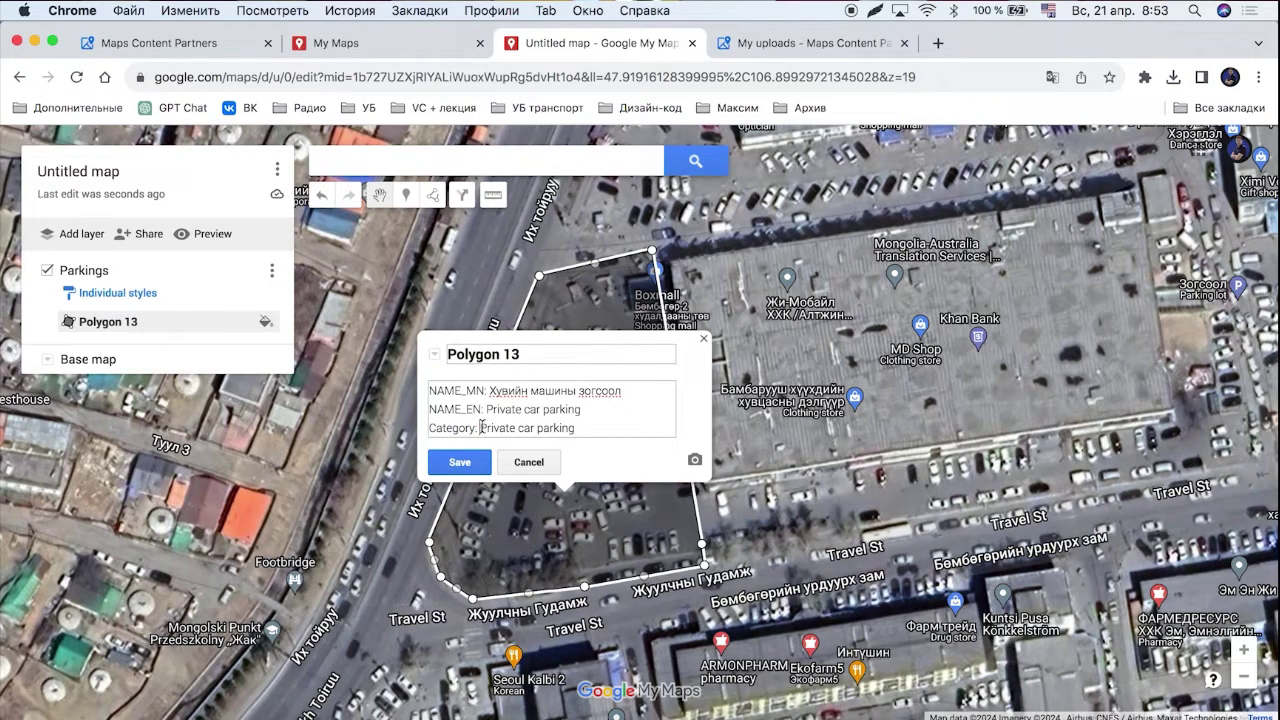
pyautogui.moveTo(482, 427); pyautogui.dragTo(578, 429)
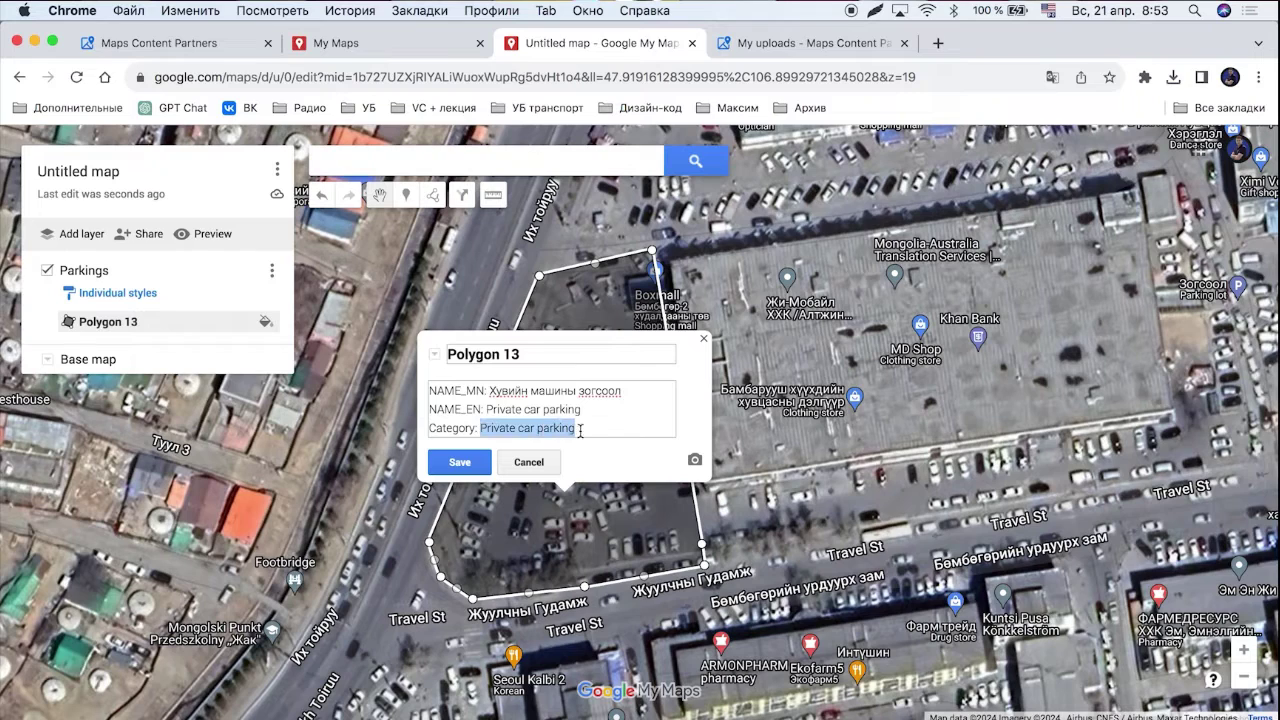
pyautogui.doubleClick(446, 409)
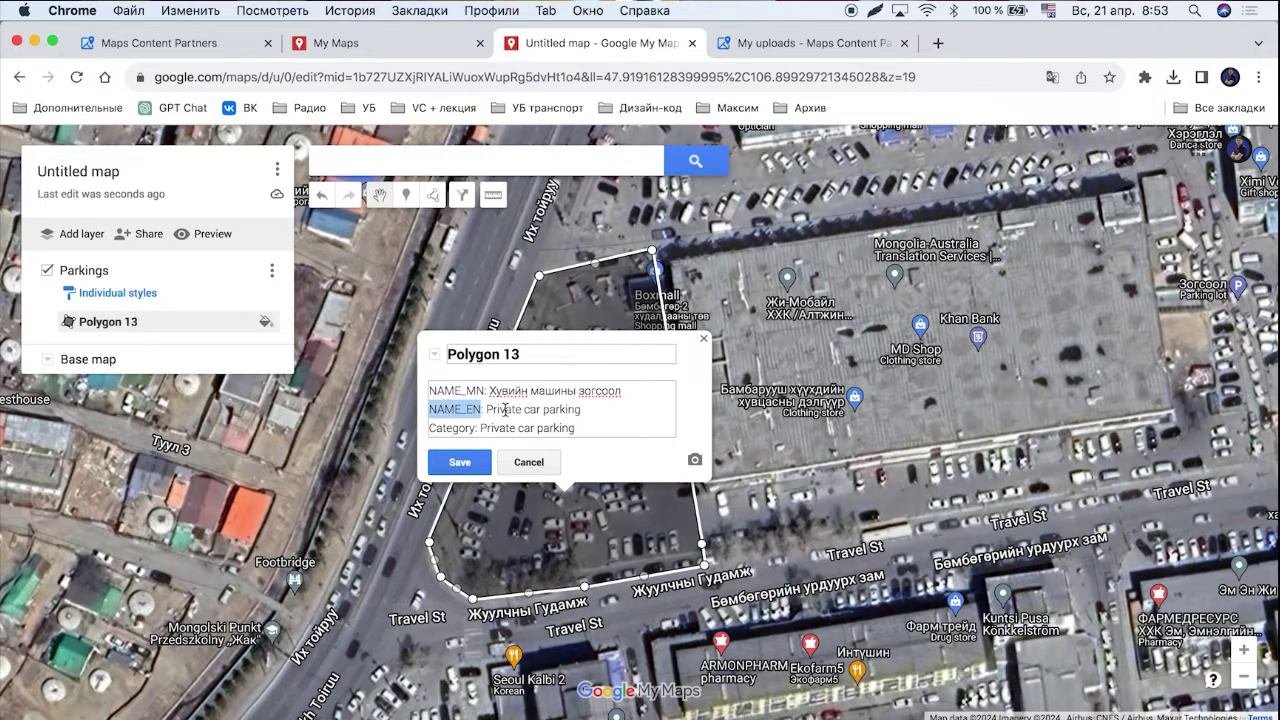
pyautogui.moveTo(486, 409); pyautogui.dragTo(600, 411)
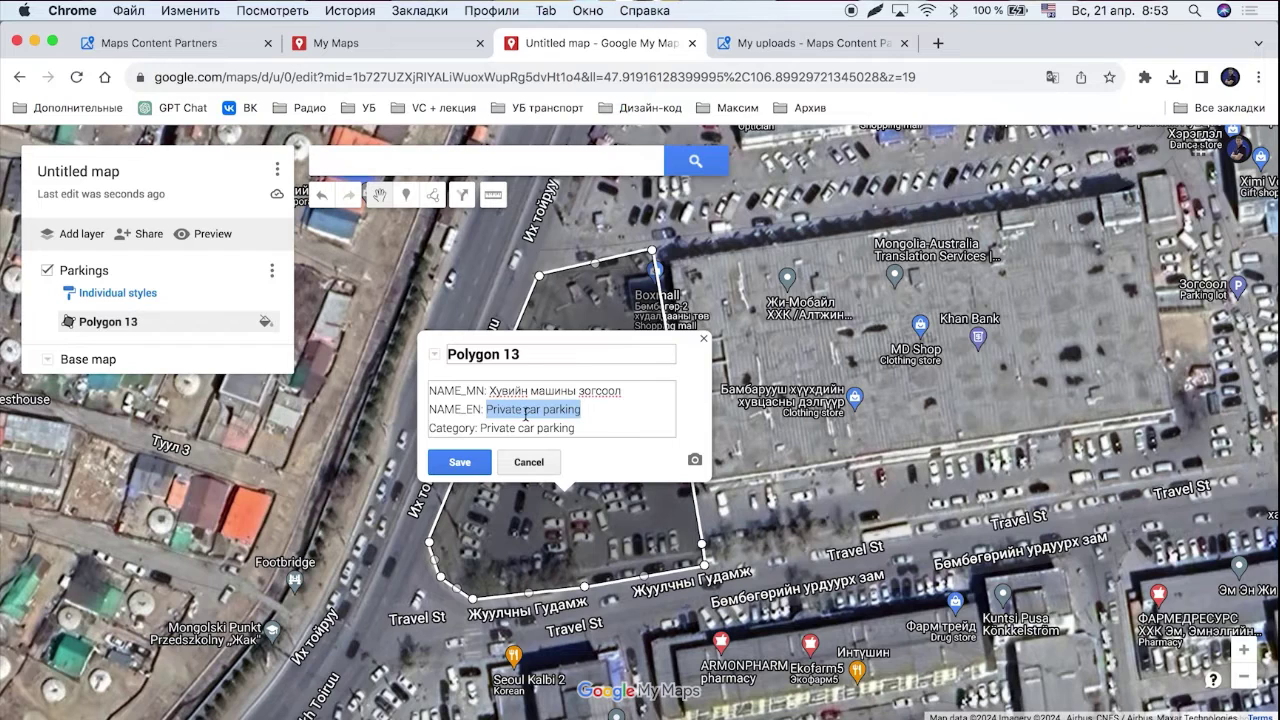
pyautogui.doubleClick(472, 392)
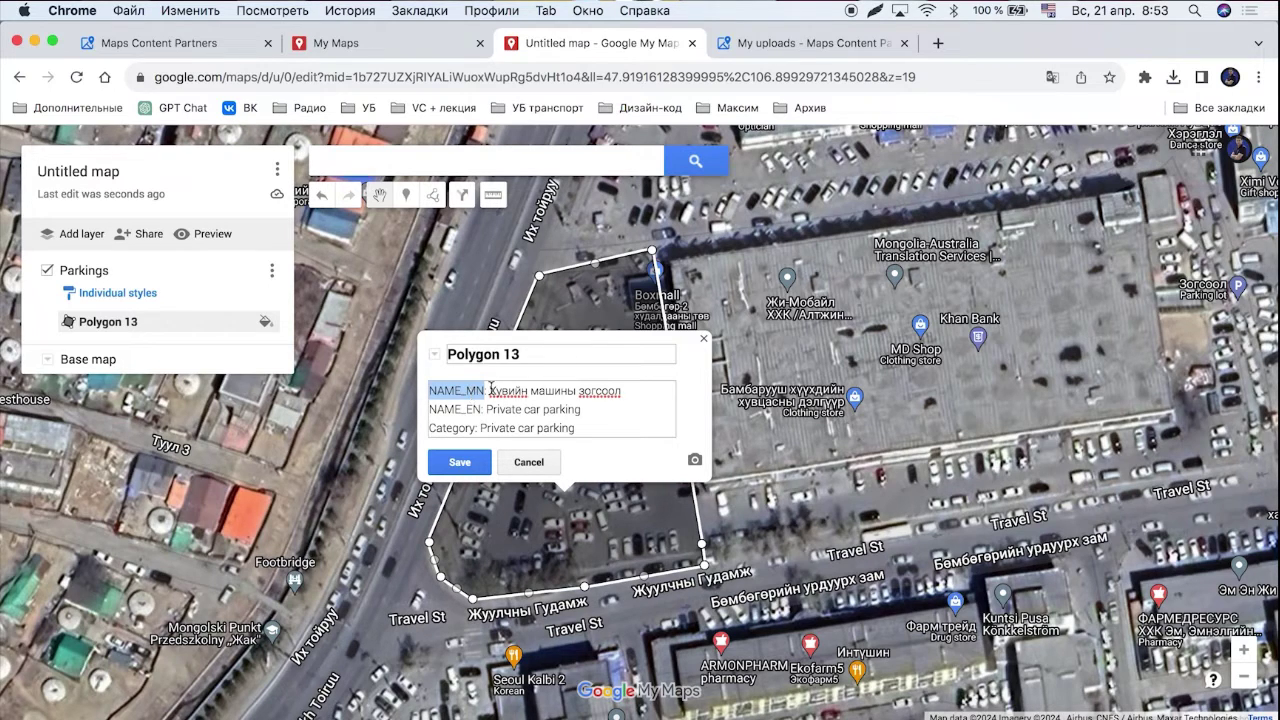
# - Title the parking polygon "Хувийн машины зогсоол" using its NAME_MN value, save it and close its details
pyautogui.moveTo(490, 391); pyautogui.dragTo(621, 391)
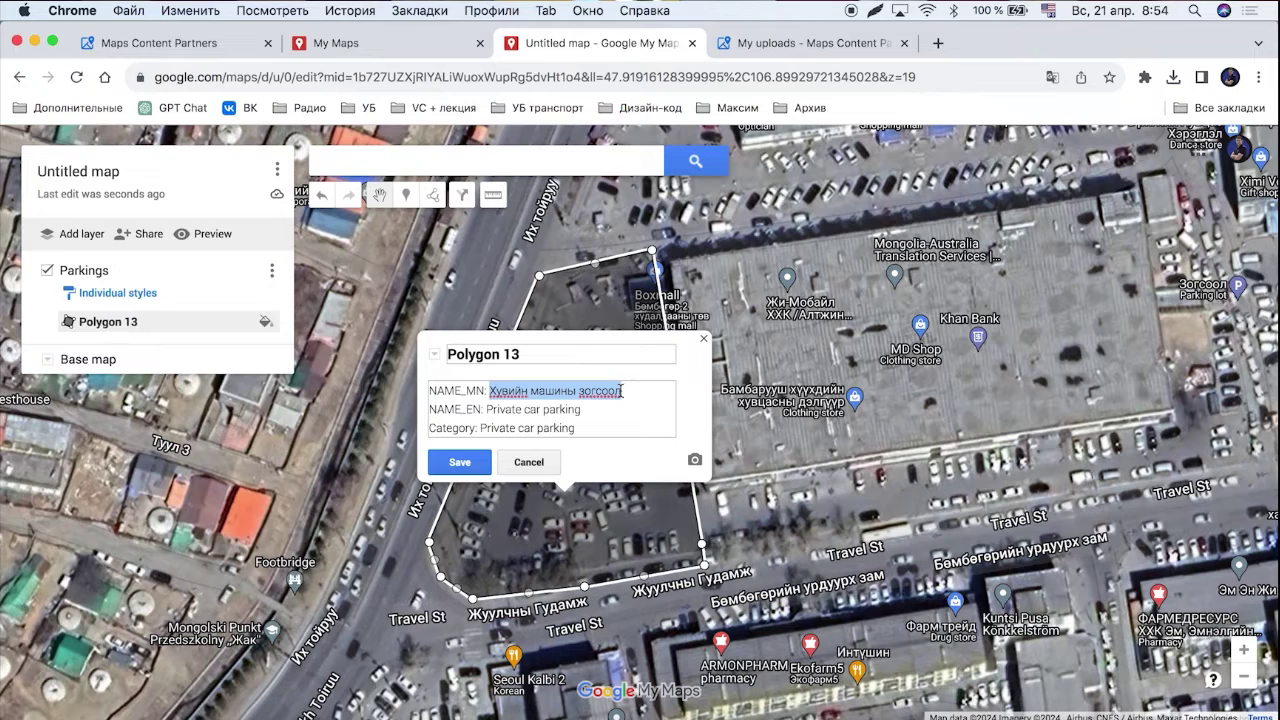
pyautogui.click(540, 360)
pyautogui.hotkey('ctrl', 'a')
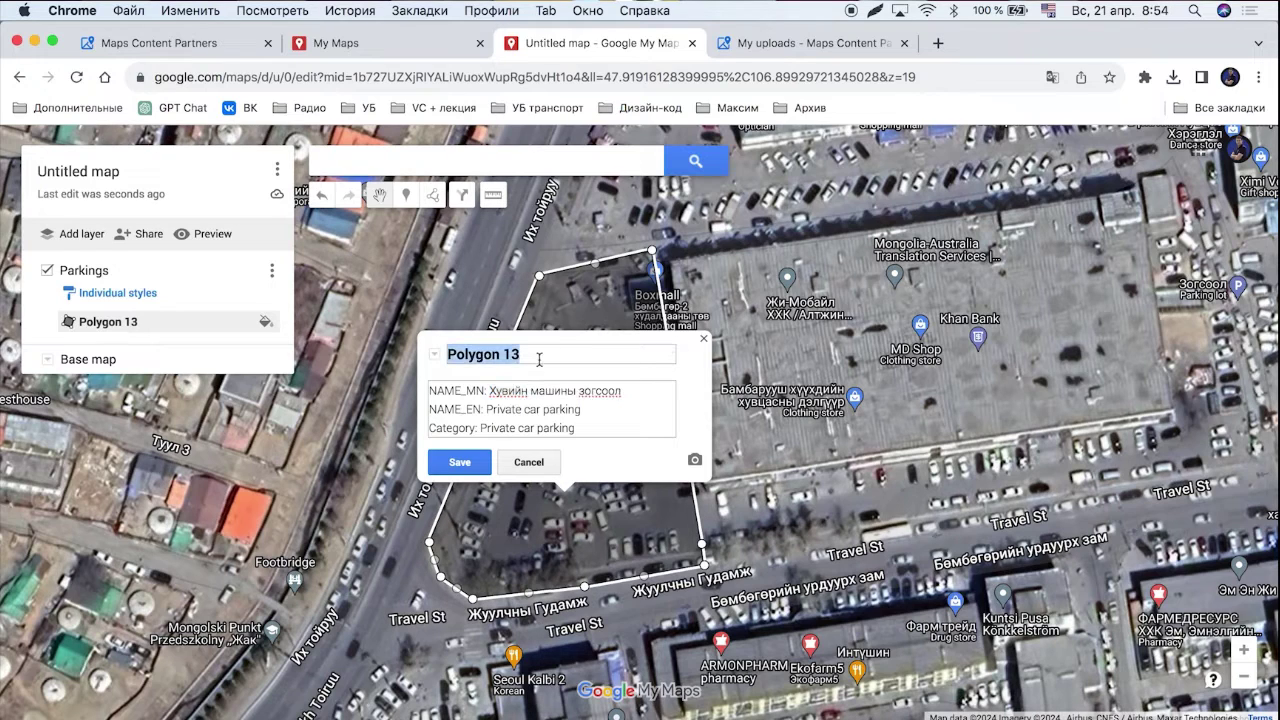
pyautogui.hotkey('ctrl', 'v')
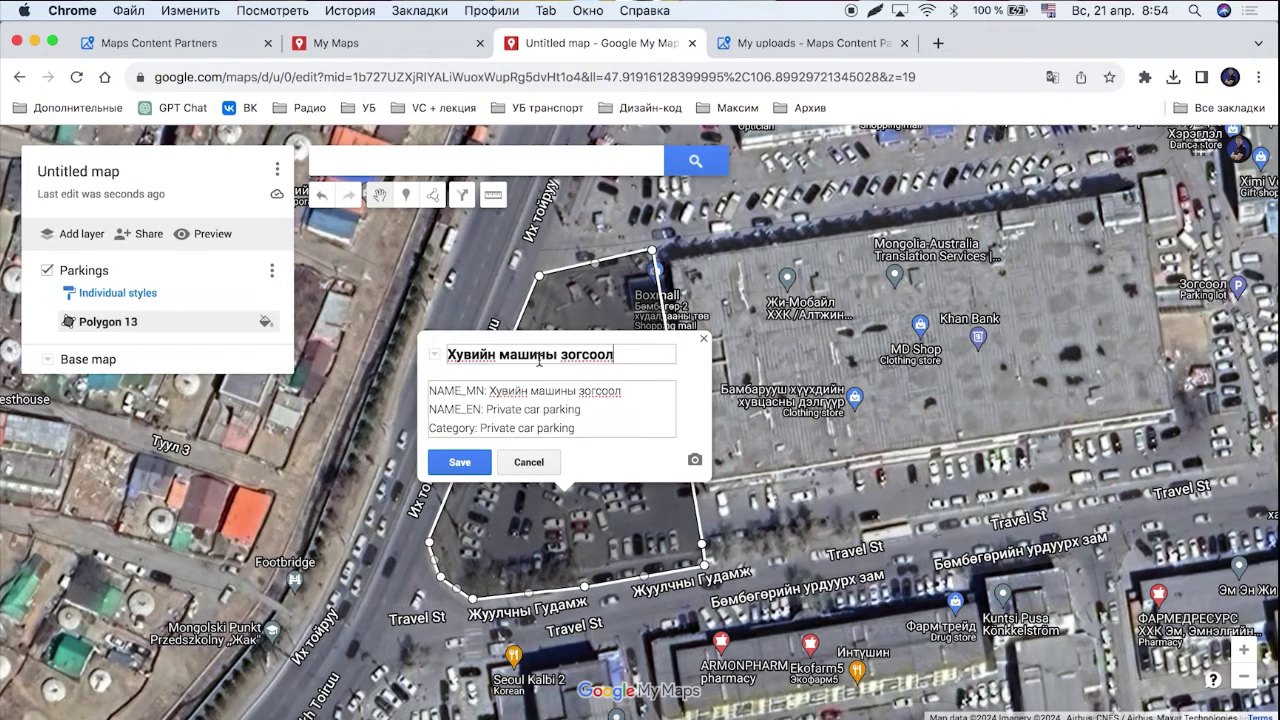
pyautogui.click(461, 463)
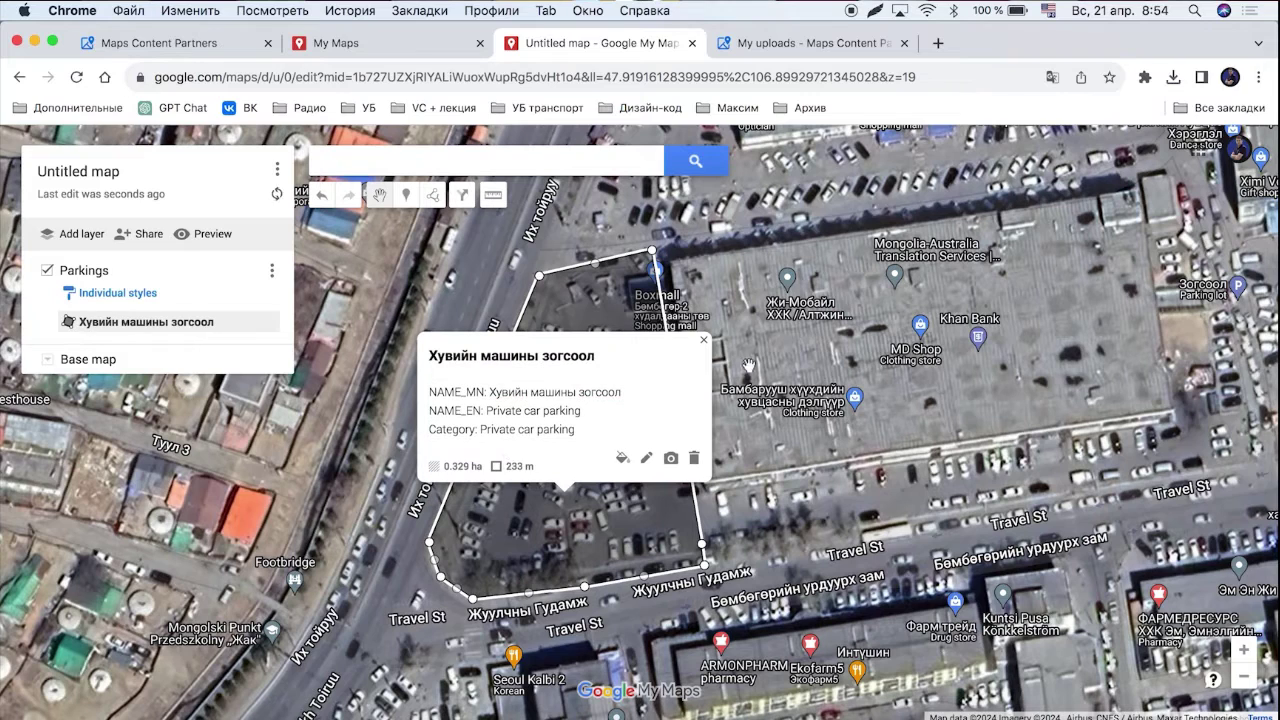
pyautogui.click(703, 343)
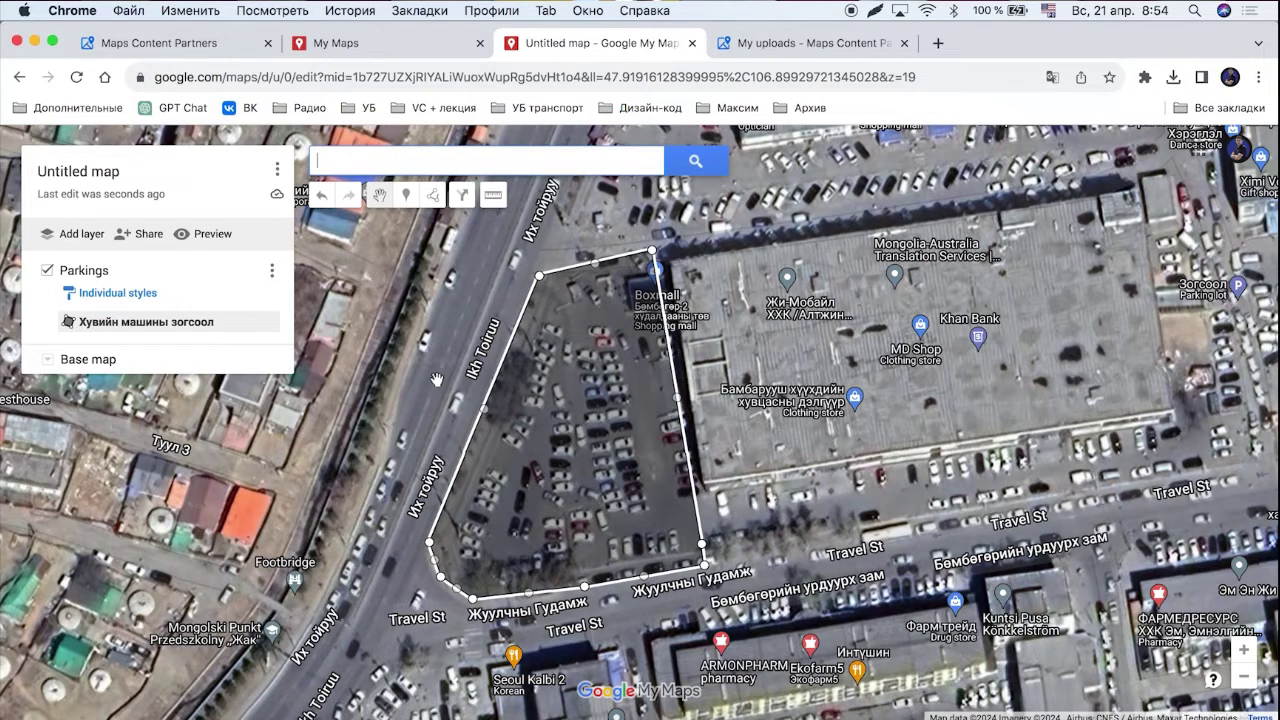
# - Place a marker inside the parking polygon and fill its description with the private car parking block from Notes
pyautogui.click(408, 198)
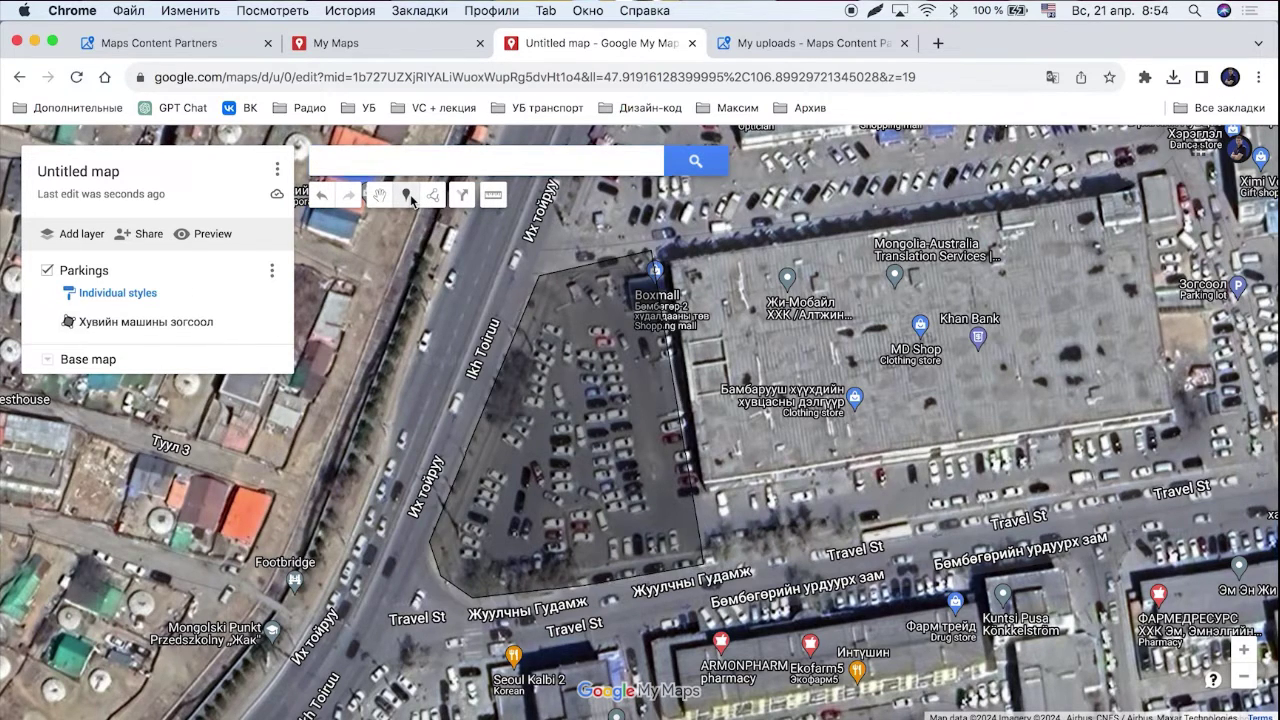
pyautogui.click(596, 419)
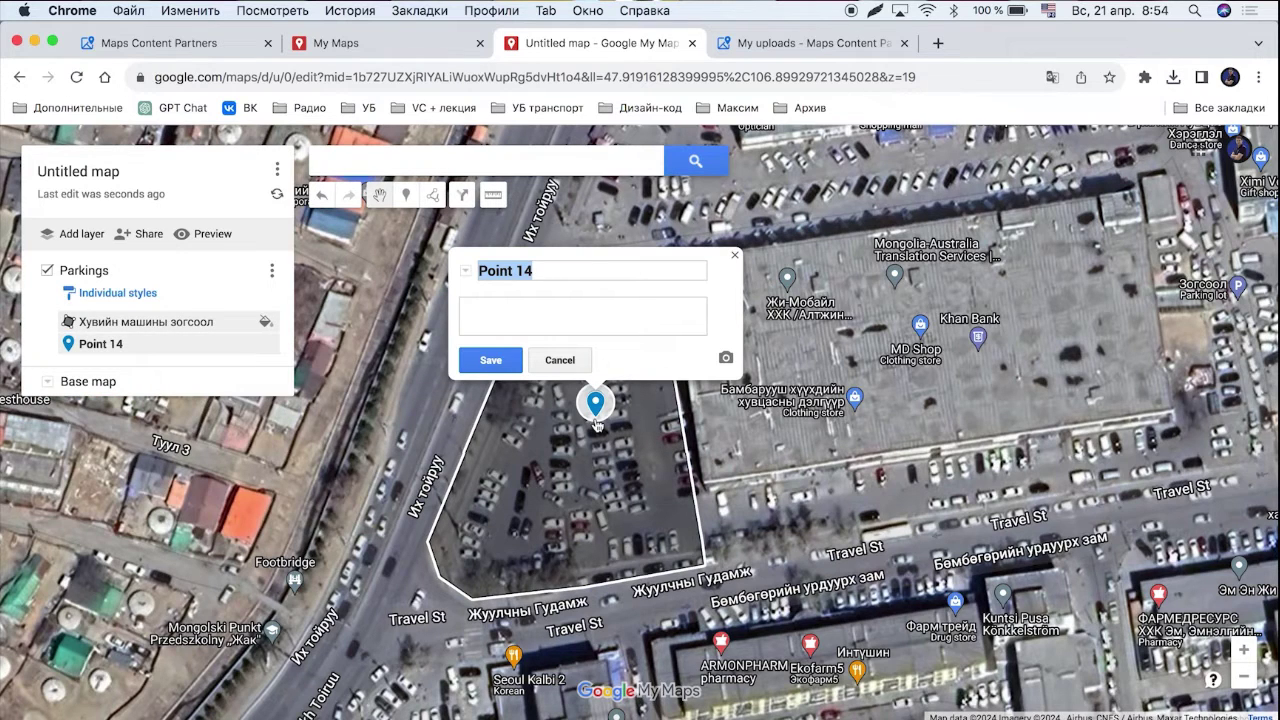
pyautogui.click(516, 309)
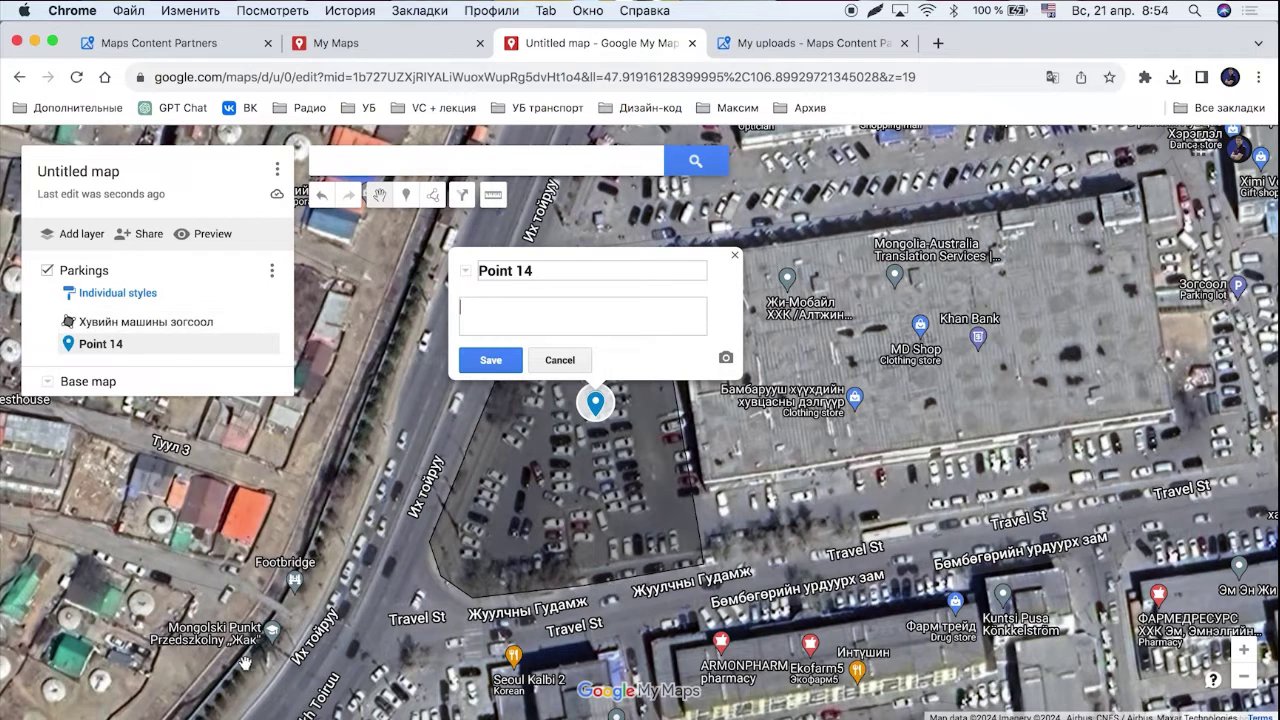
pyautogui.click(241, 712)
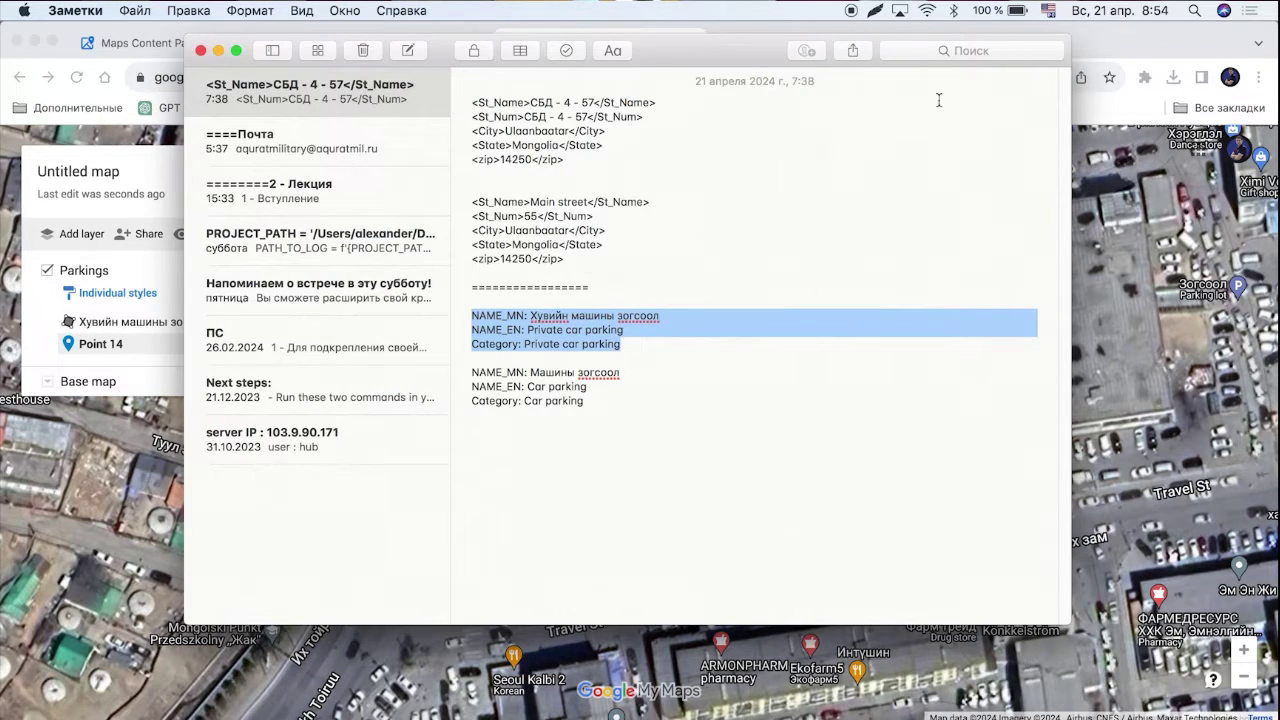
pyautogui.click(1081, 41)
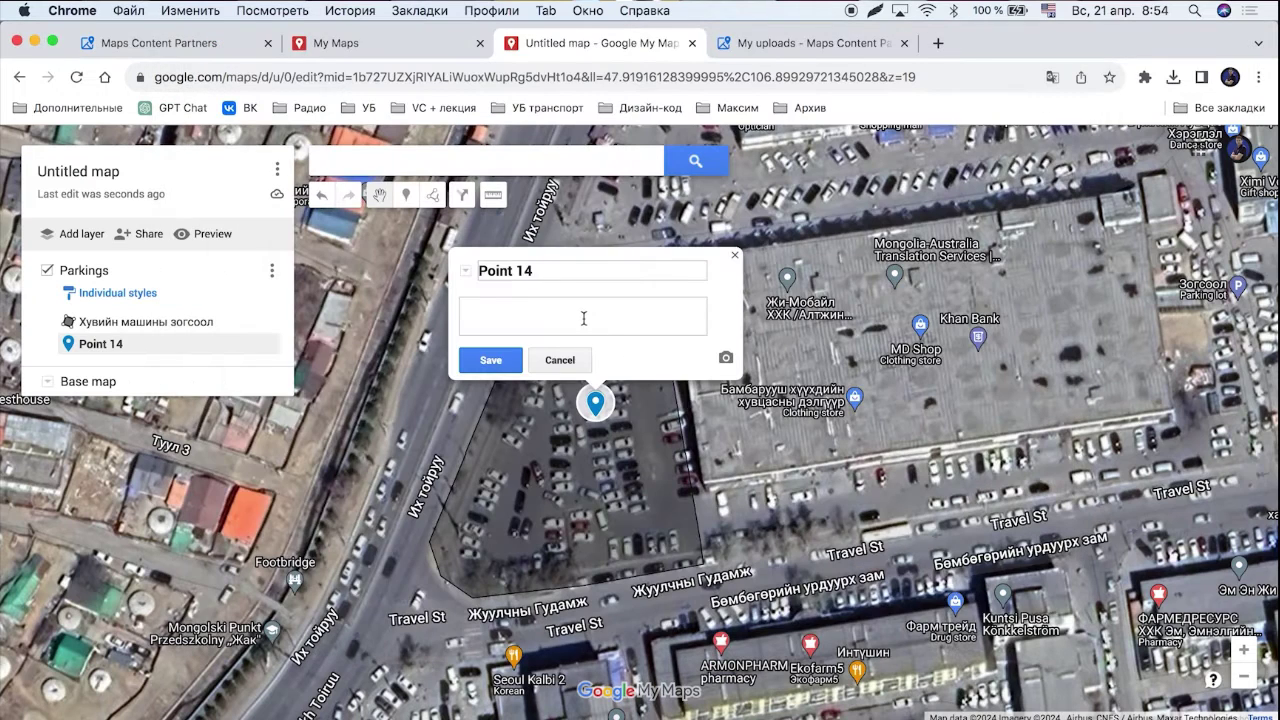
pyautogui.press('super+v')
# - Title the parking marker "Хувийн машины зогсоол" using its NAME_MN value, save it and close its details
pyautogui.moveTo(521, 288); pyautogui.dragTo(654, 287)
pyautogui.press('super+c')
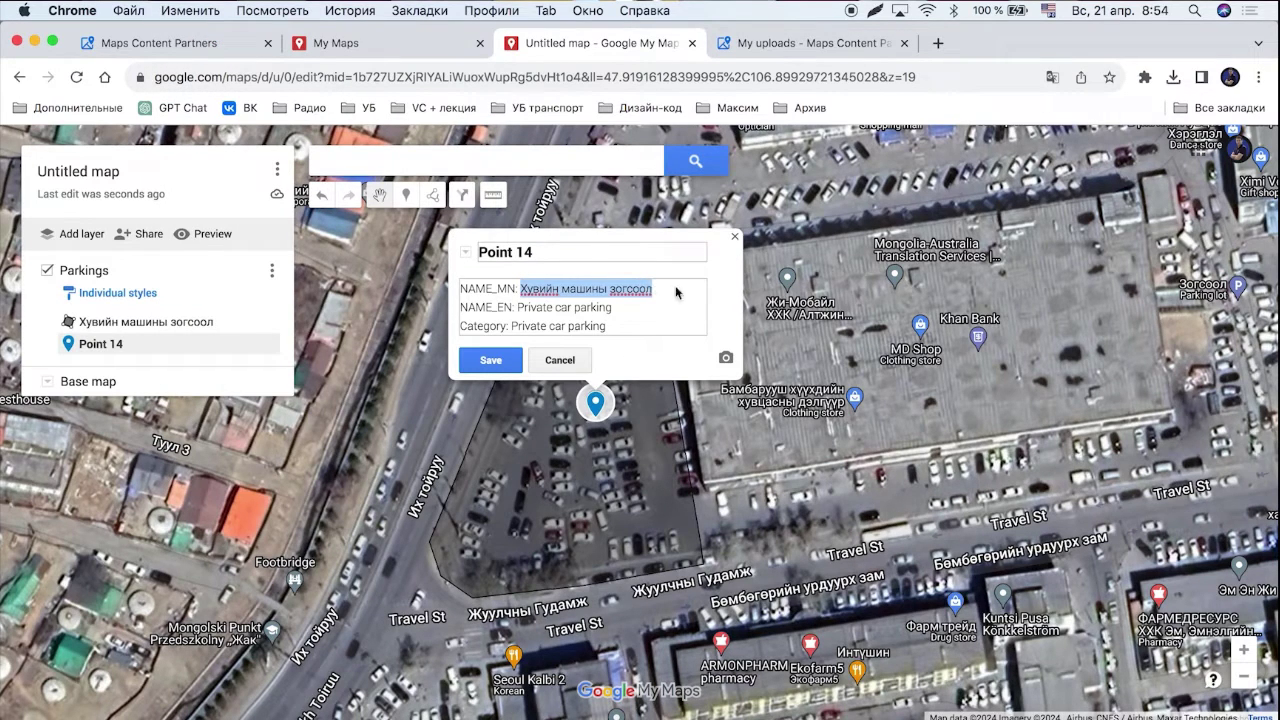
pyautogui.click(583, 253)
pyautogui.press('super+a')
pyautogui.press('super+v')
pyautogui.click(491, 359)
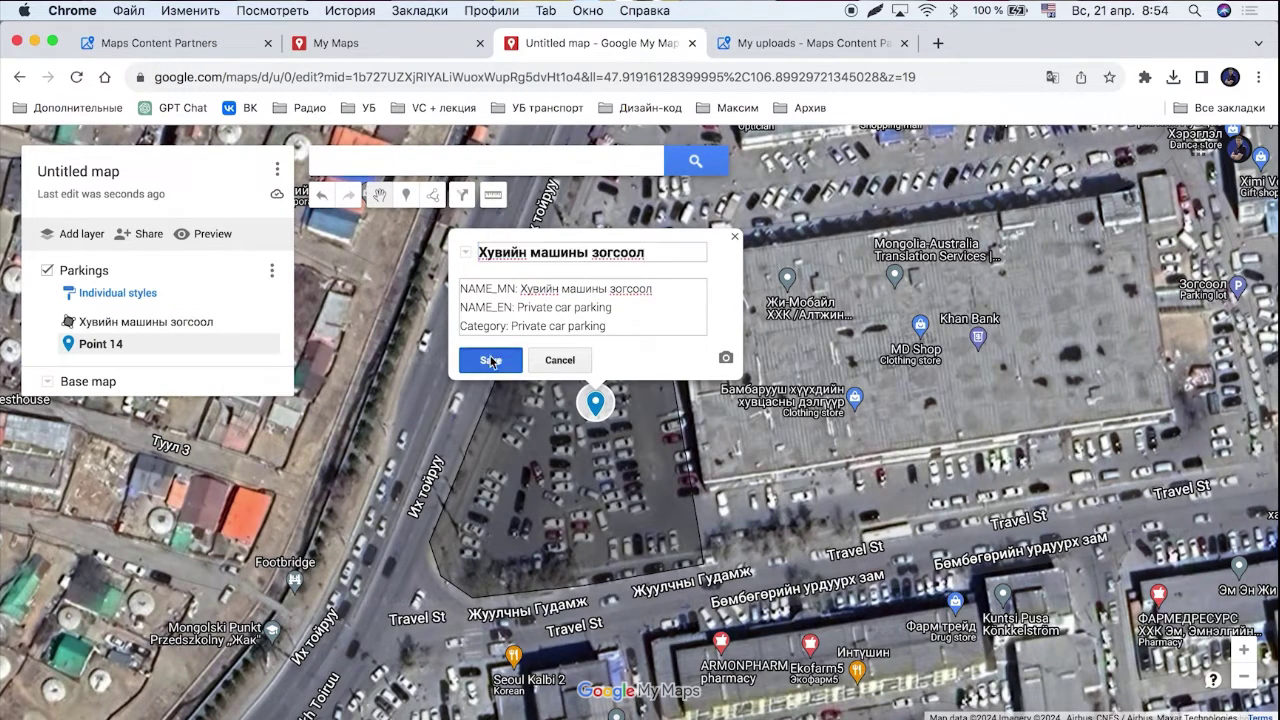
pyautogui.click(734, 242)
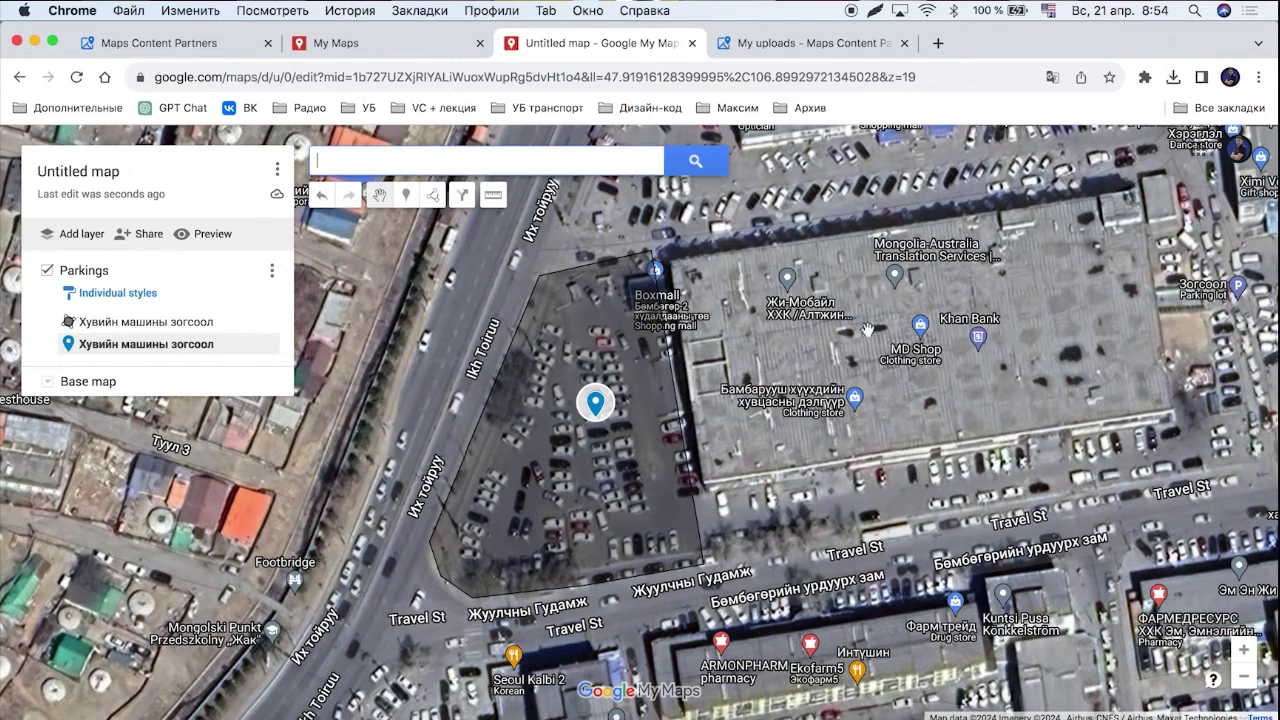
# - Open Google Maps in a new browser tab
pyautogui.moveTo(867, 331); pyautogui.dragTo(853, 386)
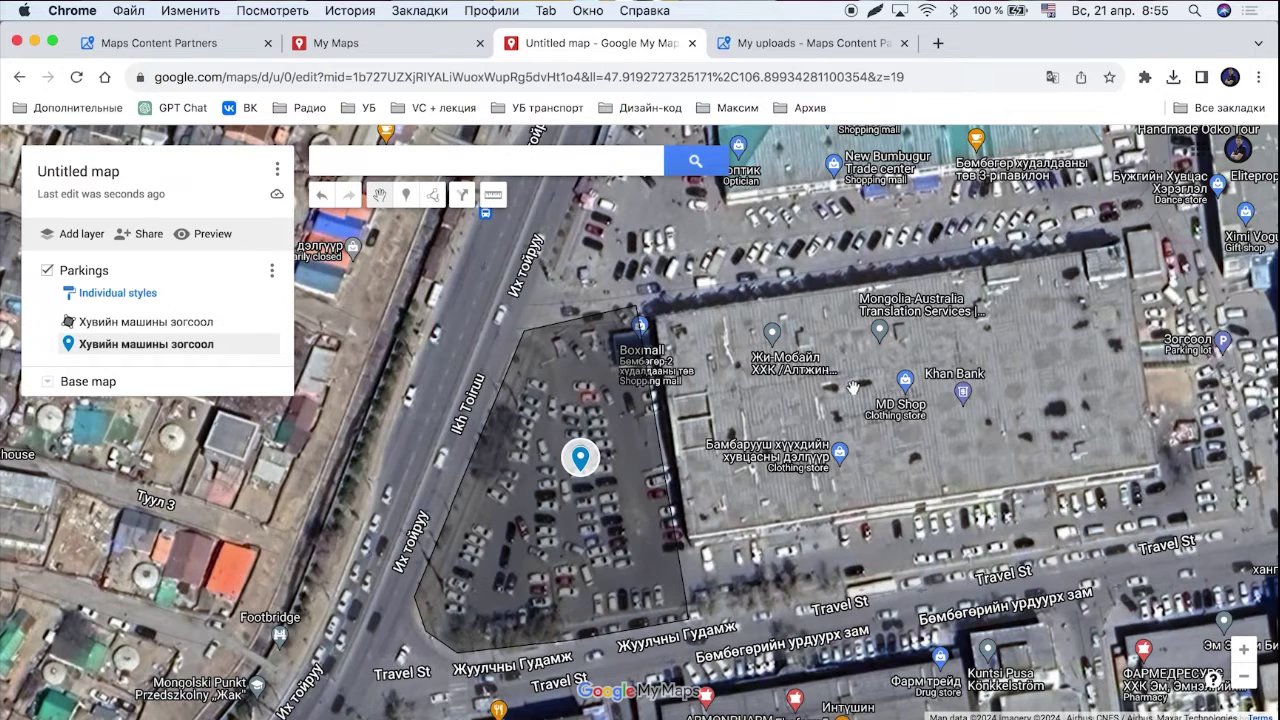
pyautogui.click(938, 43)
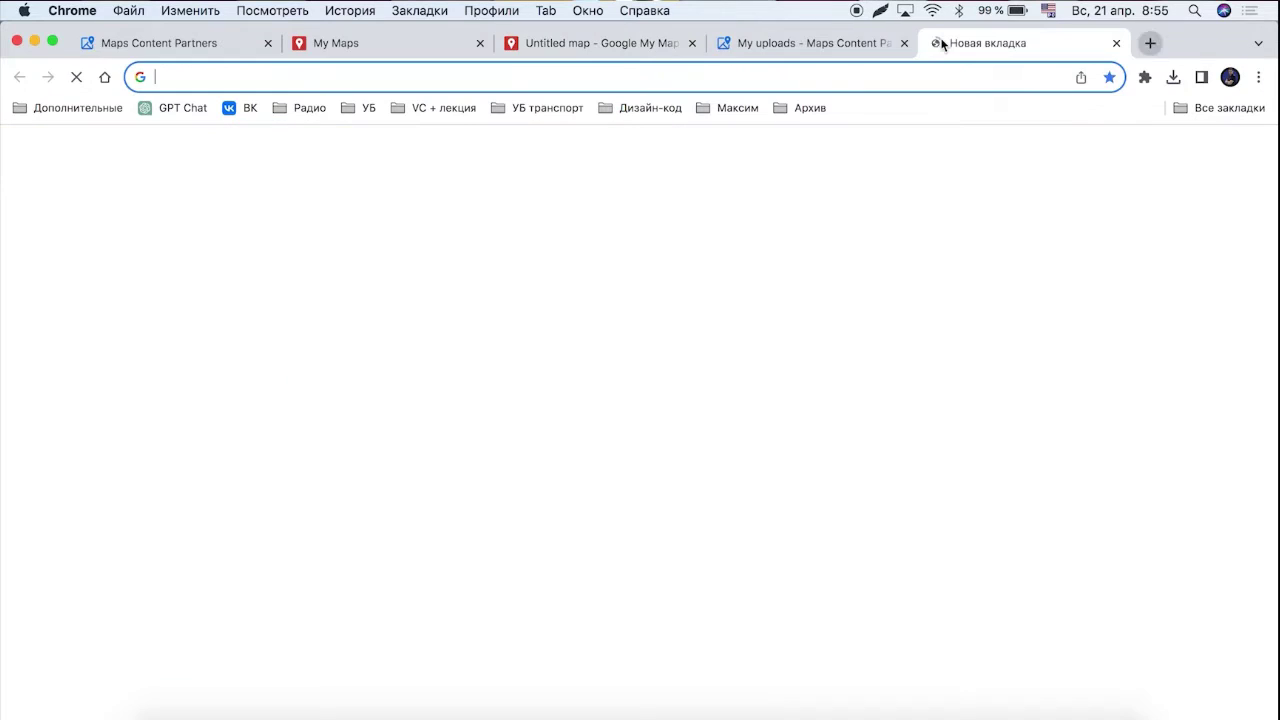
pyautogui.write('ma')
pyautogui.press('Return')
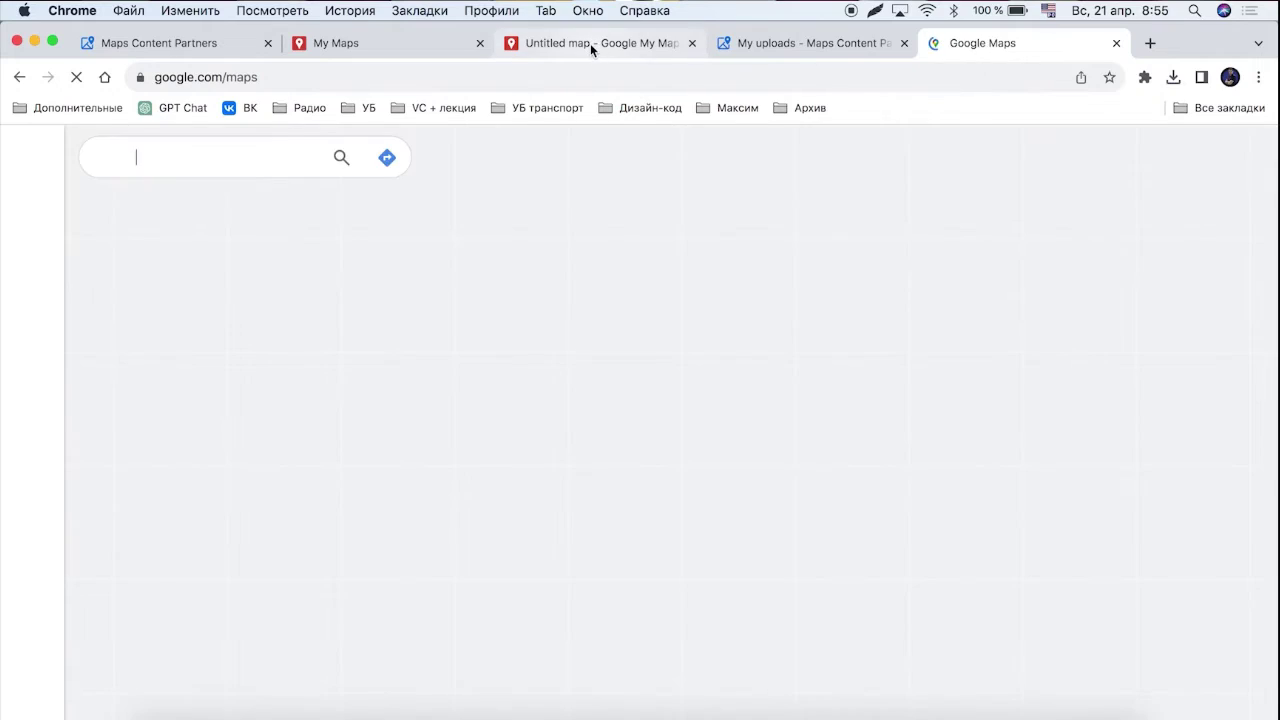
# - View the parking marker's details and coordinates in My Maps, and return to Google Maps
pyautogui.click(590, 43)
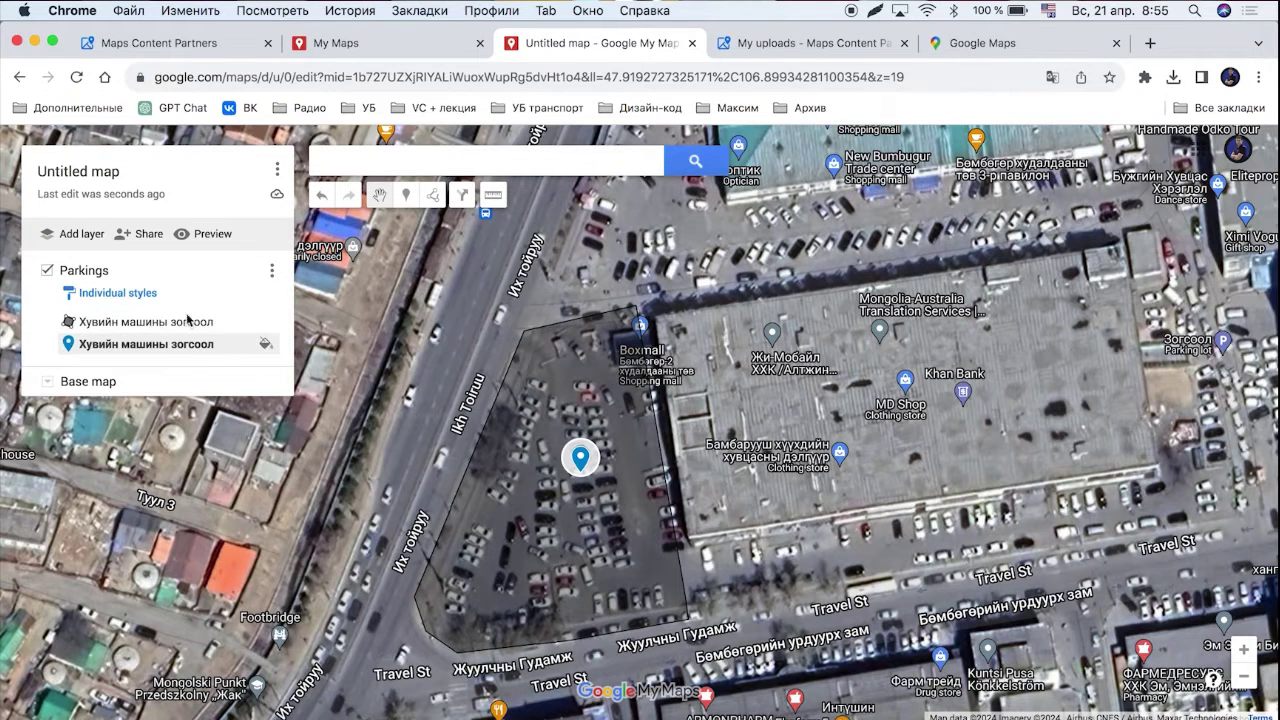
pyautogui.click(130, 344)
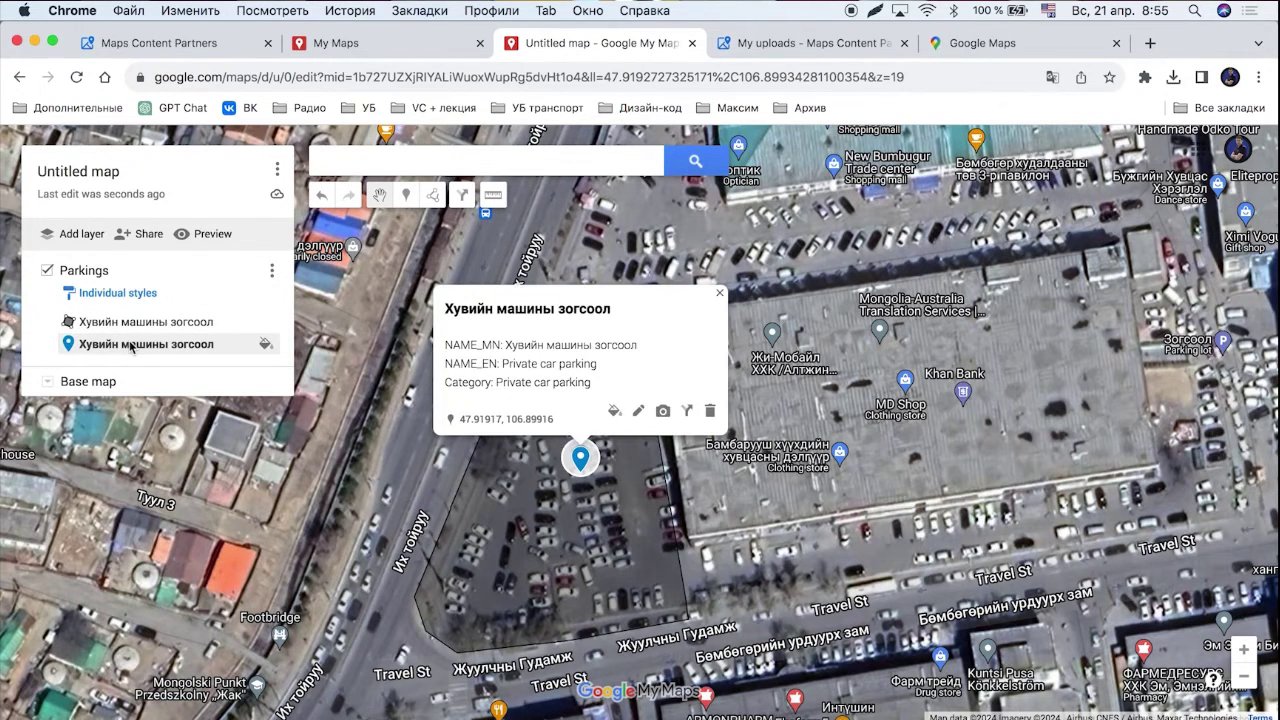
pyautogui.click(1040, 43)
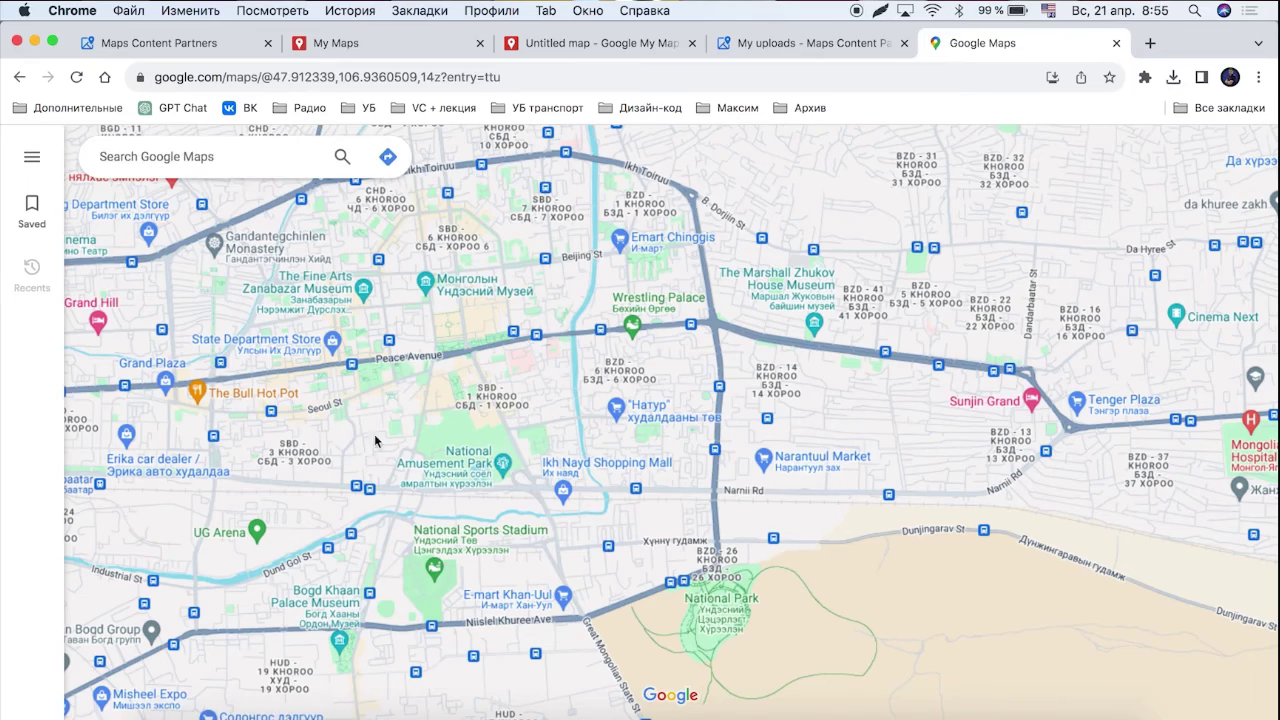
# - Search Google Maps for "parking" in the centre of Ulaanbaatar
pyautogui.scroll(4, 449, 371)
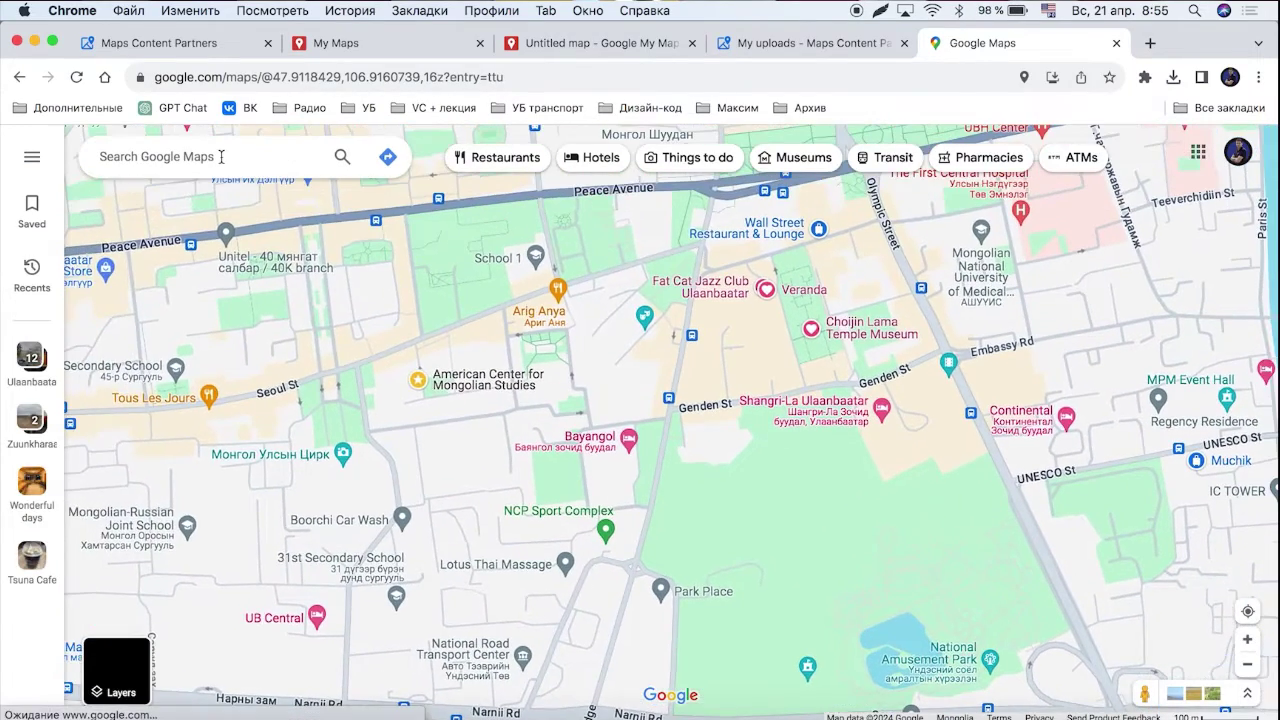
pyautogui.click(221, 156)
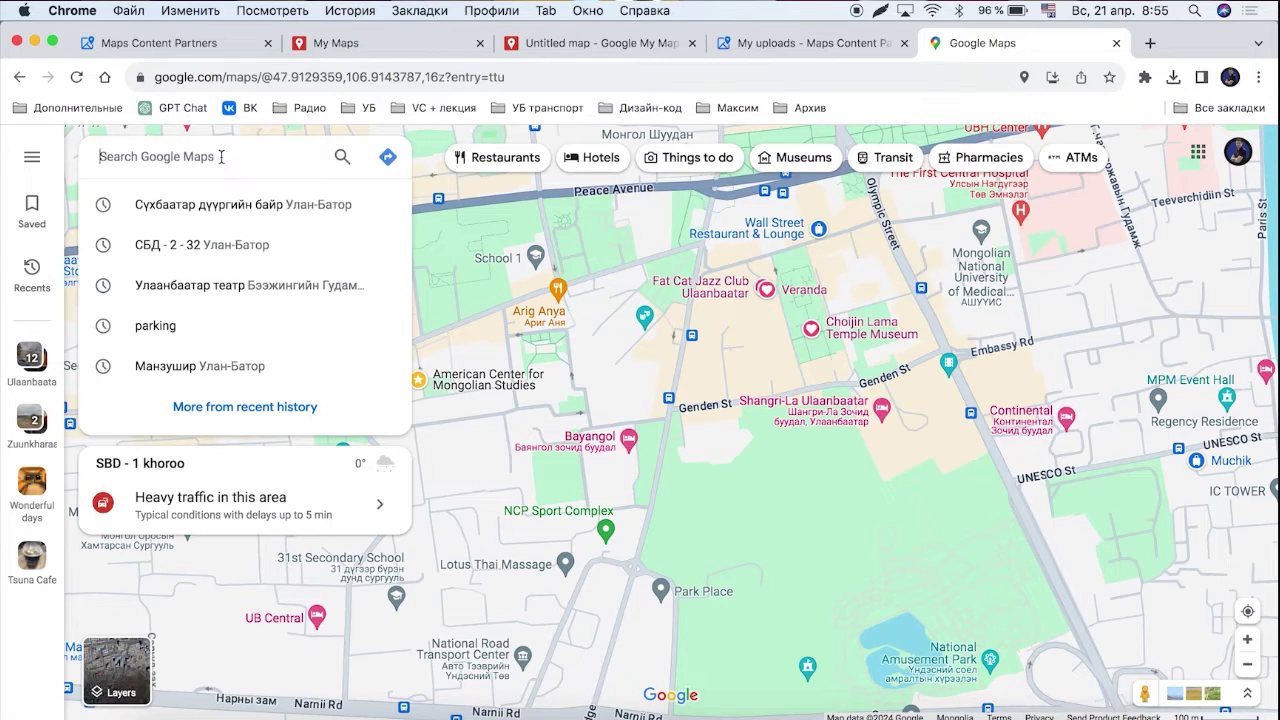
pyautogui.write('parki')
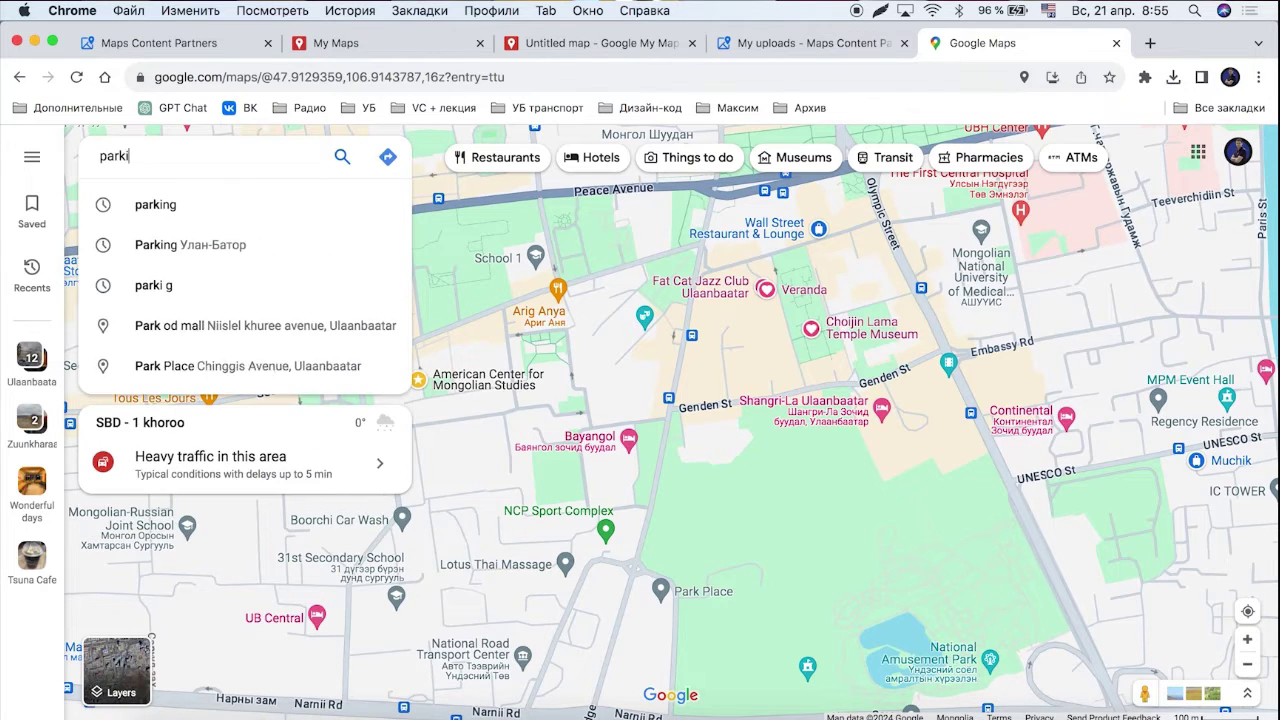
pyautogui.write('ng')
pyautogui.press('Return')
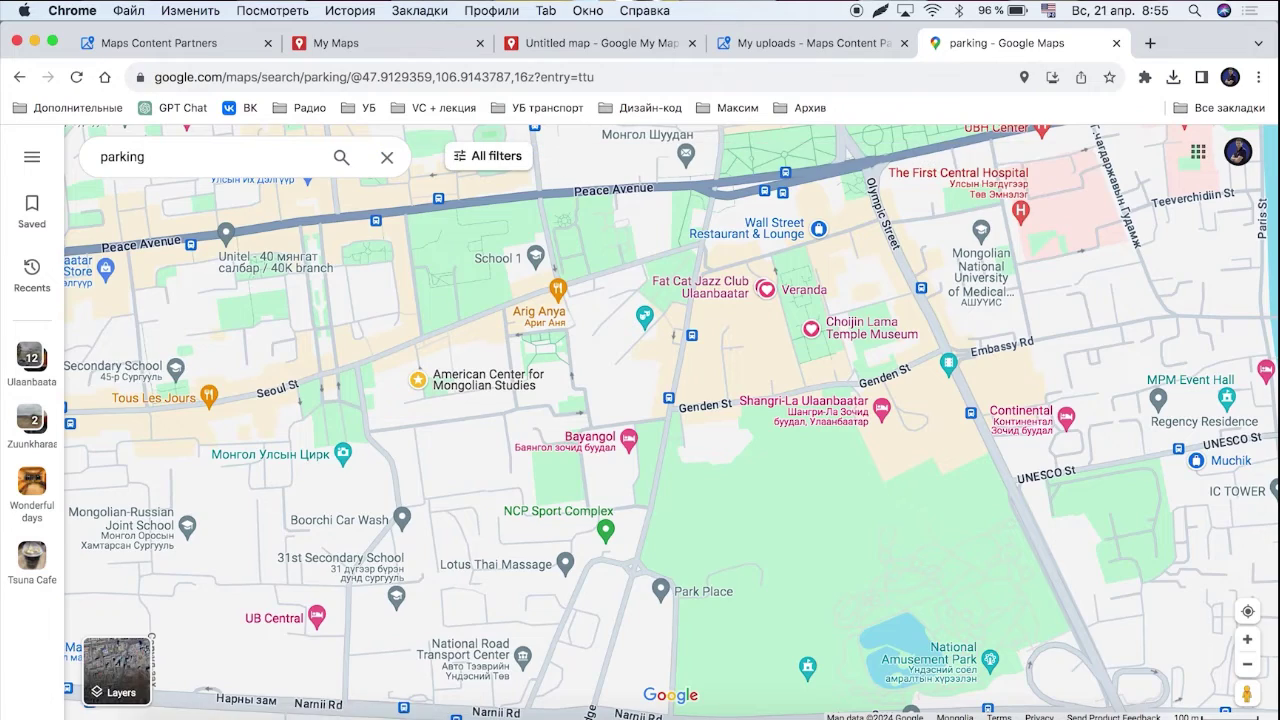
# - Examine the Parking lot result beside Genden St, close its details and look over the surrounding parking pins
pyautogui.scroll(3, 923, 412)
pyautogui.scroll(5, 923, 412)
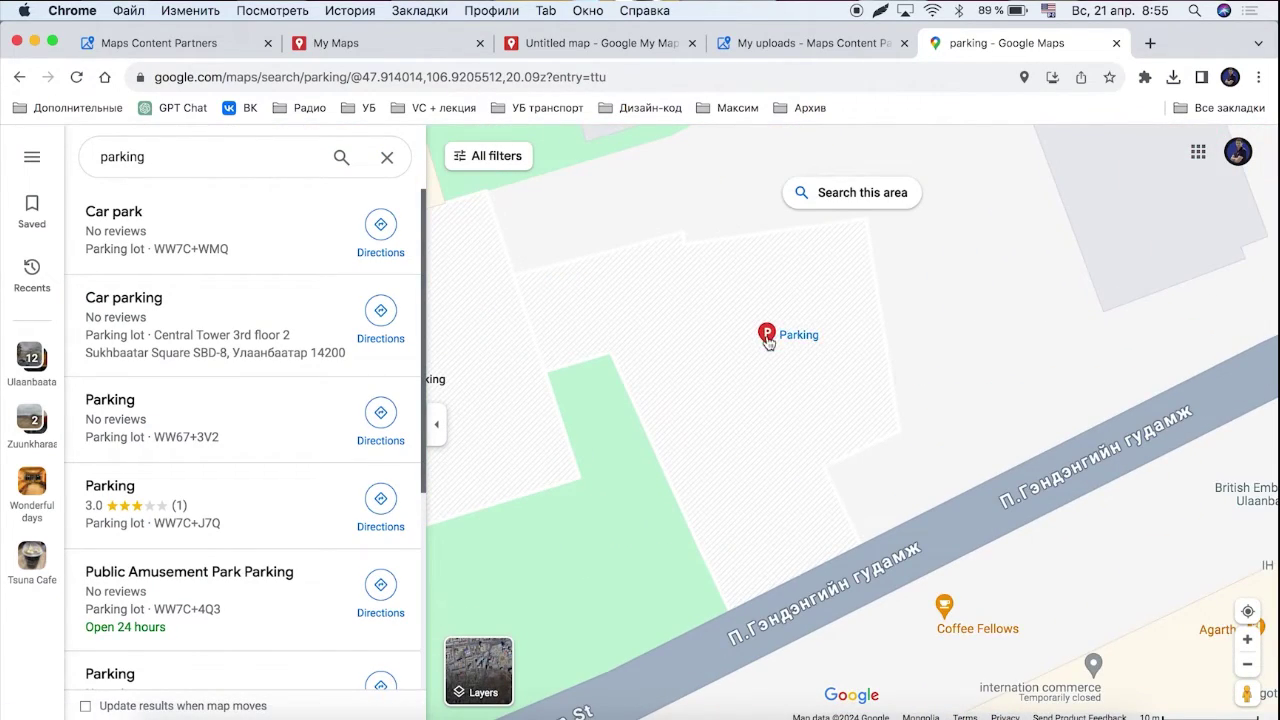
pyautogui.scroll(-2, 800, 350)
pyautogui.click(847, 348)
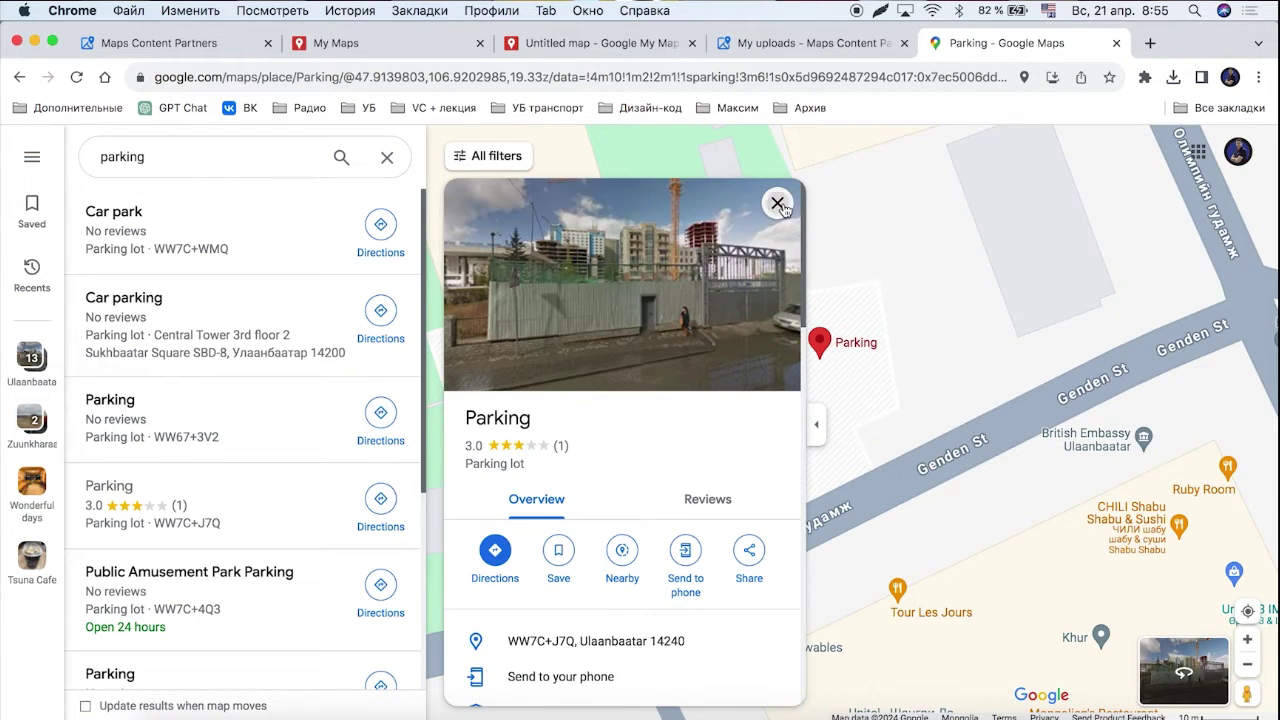
pyautogui.click(778, 204)
pyautogui.scroll(-3, 1042, 309)
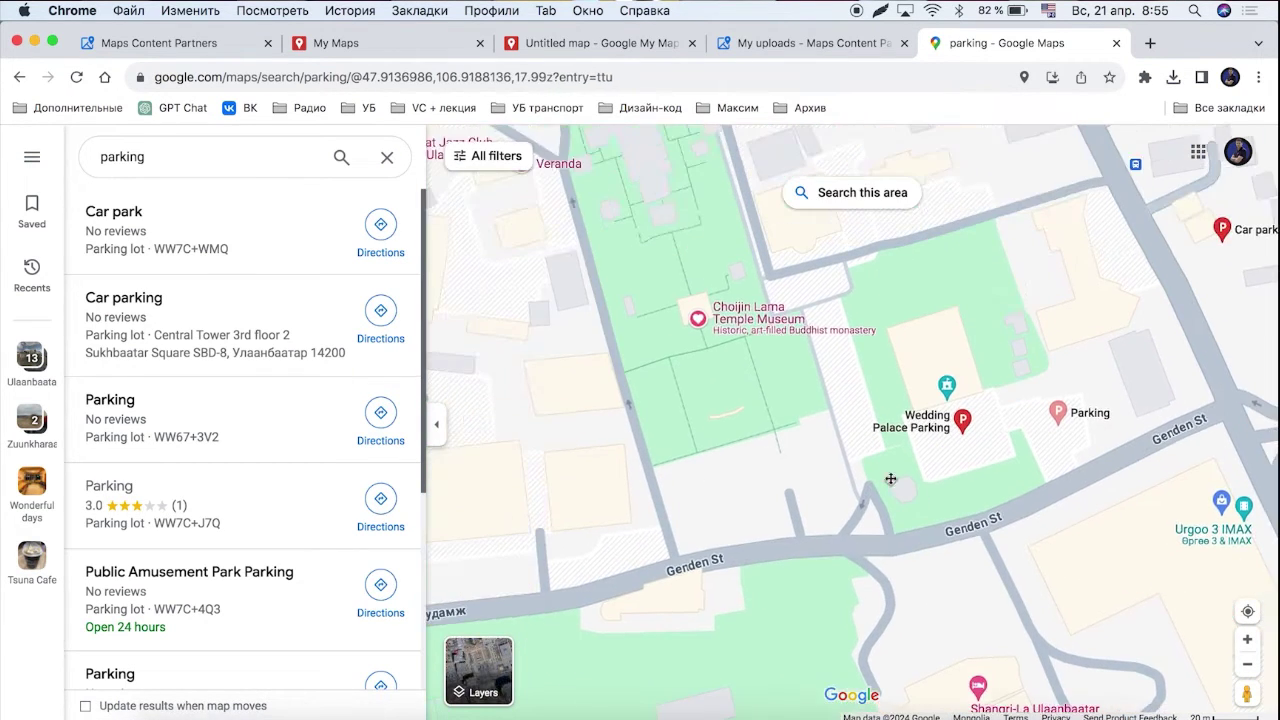
pyautogui.scroll(-3, 781, 388)
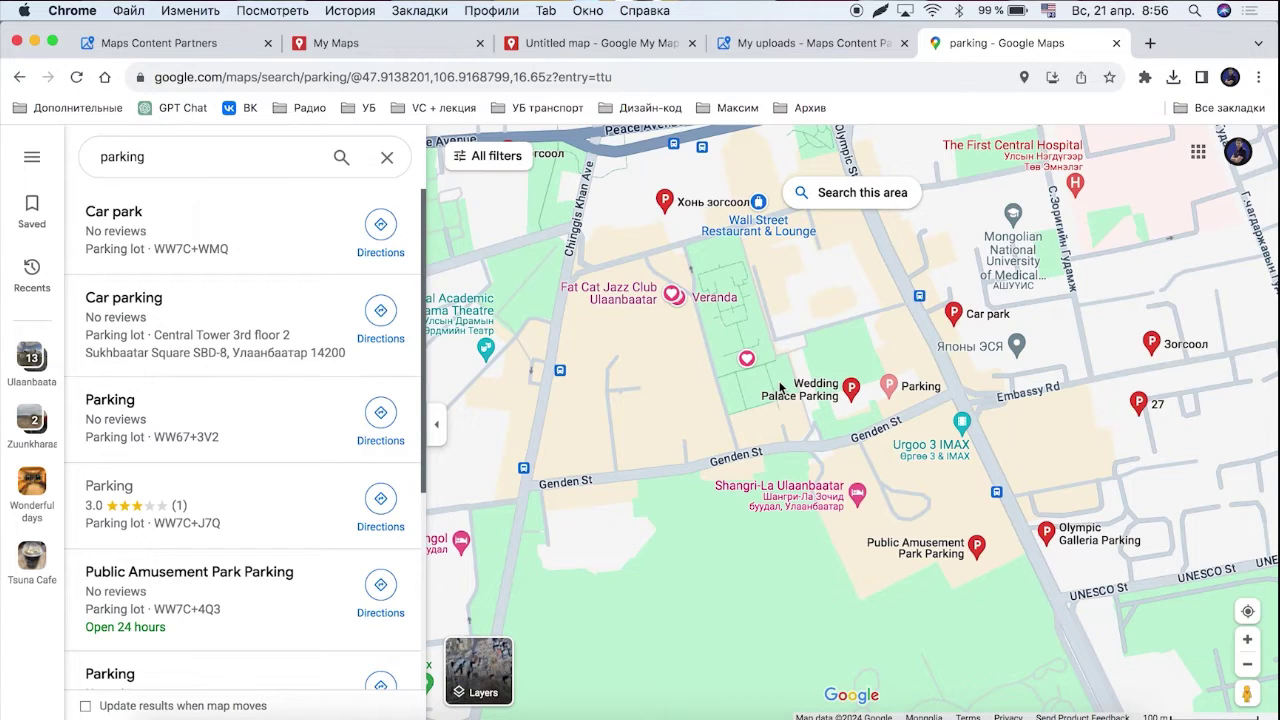
# - Switch to the map in My Maps and review the details of the parking polygon and its marker
pyautogui.click(590, 43)
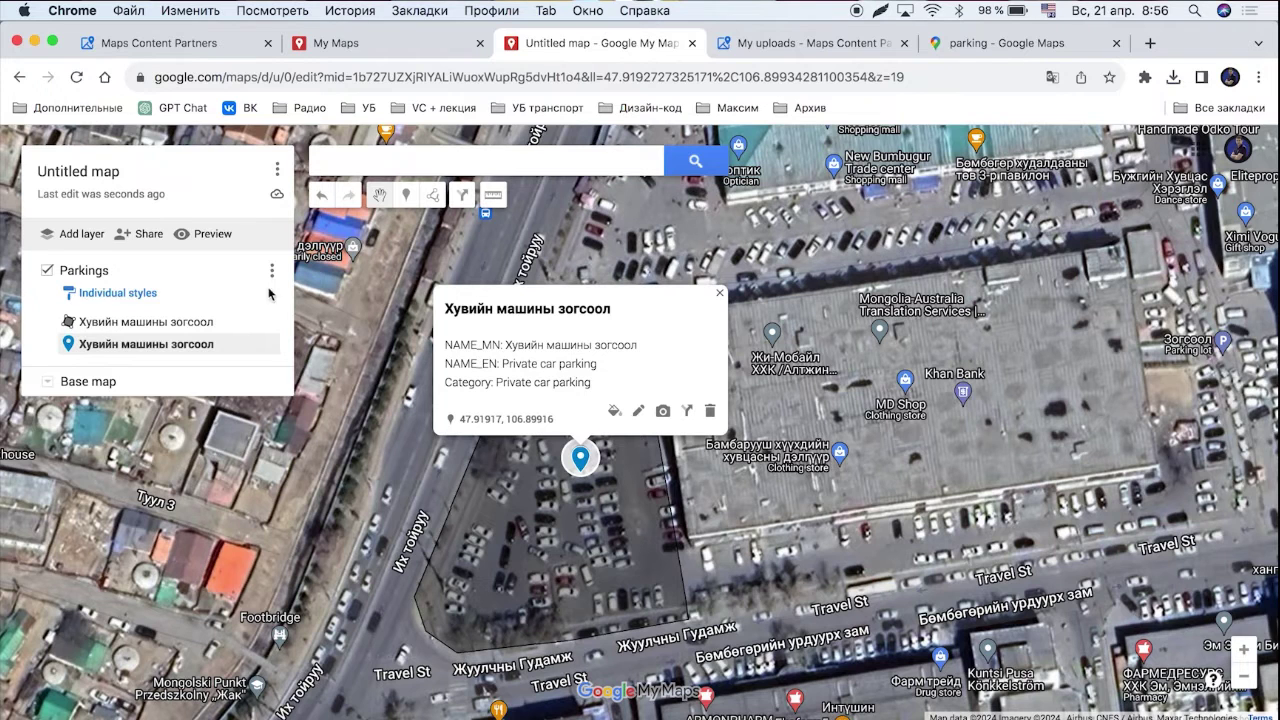
pyautogui.click(157, 325)
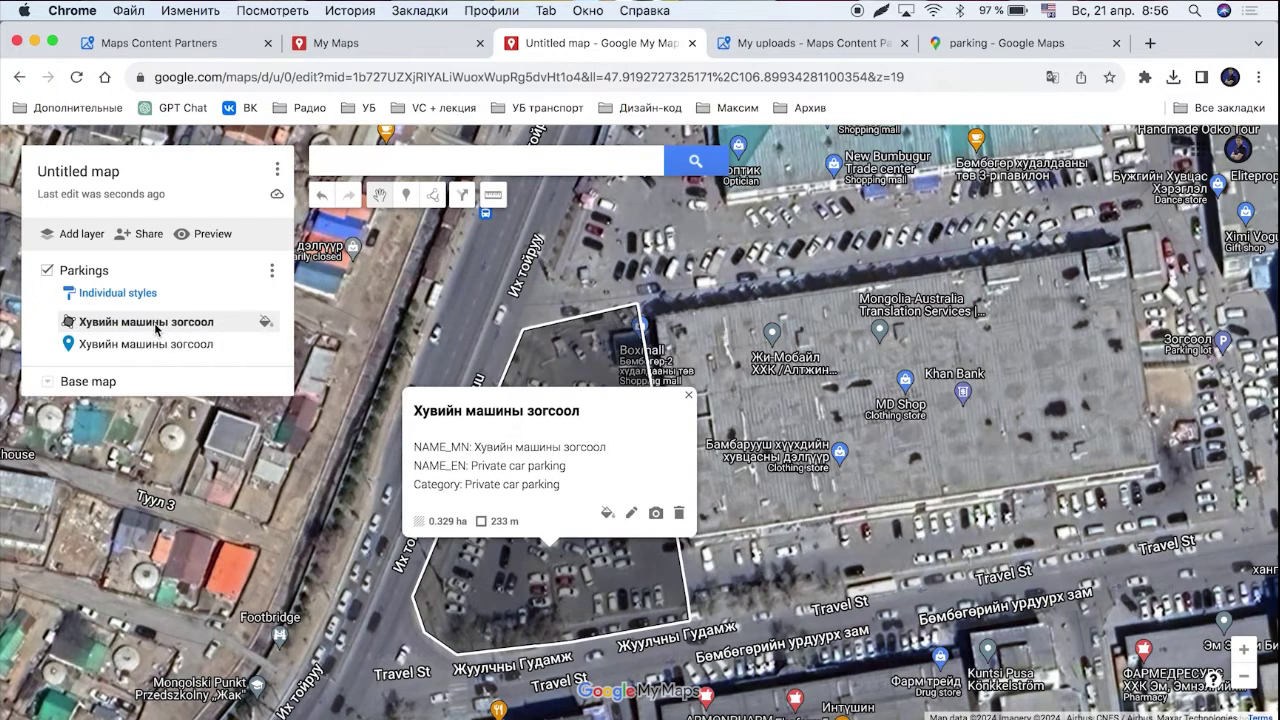
pyautogui.click(155, 348)
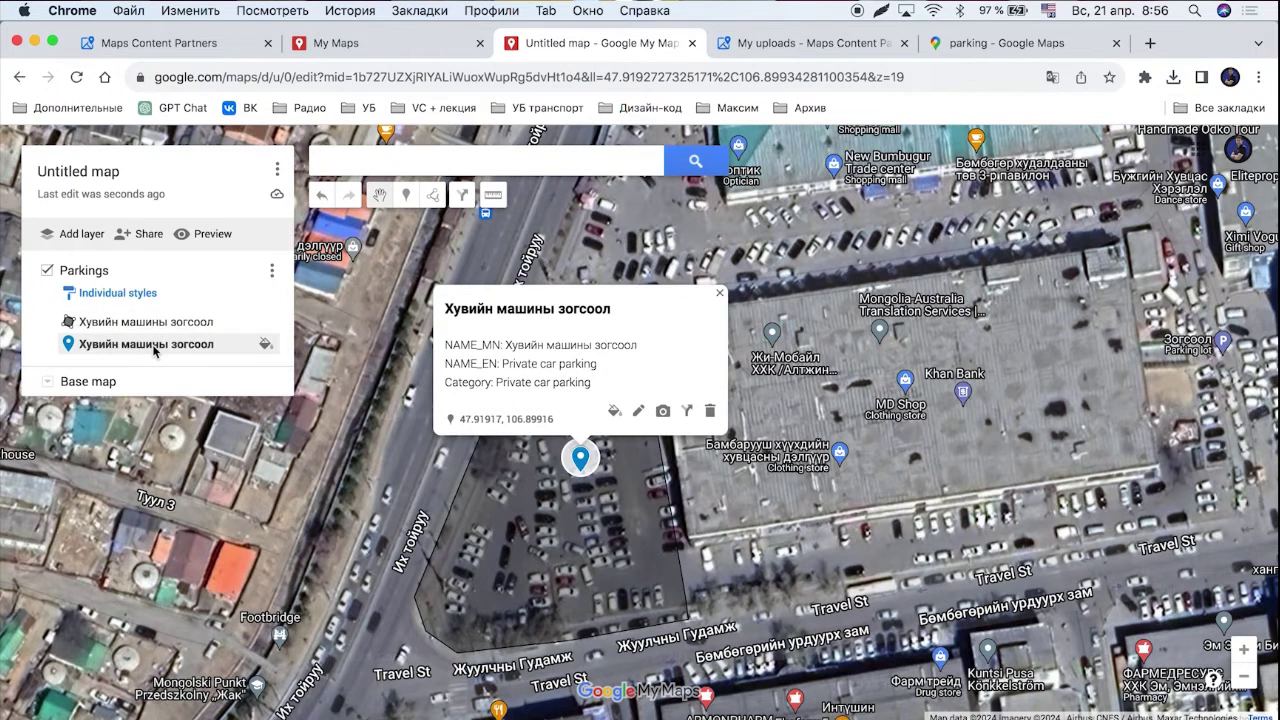
# - Export the Parkings layer as a KML file
pyautogui.click(272, 270)
pyautogui.moveTo(208, 453)
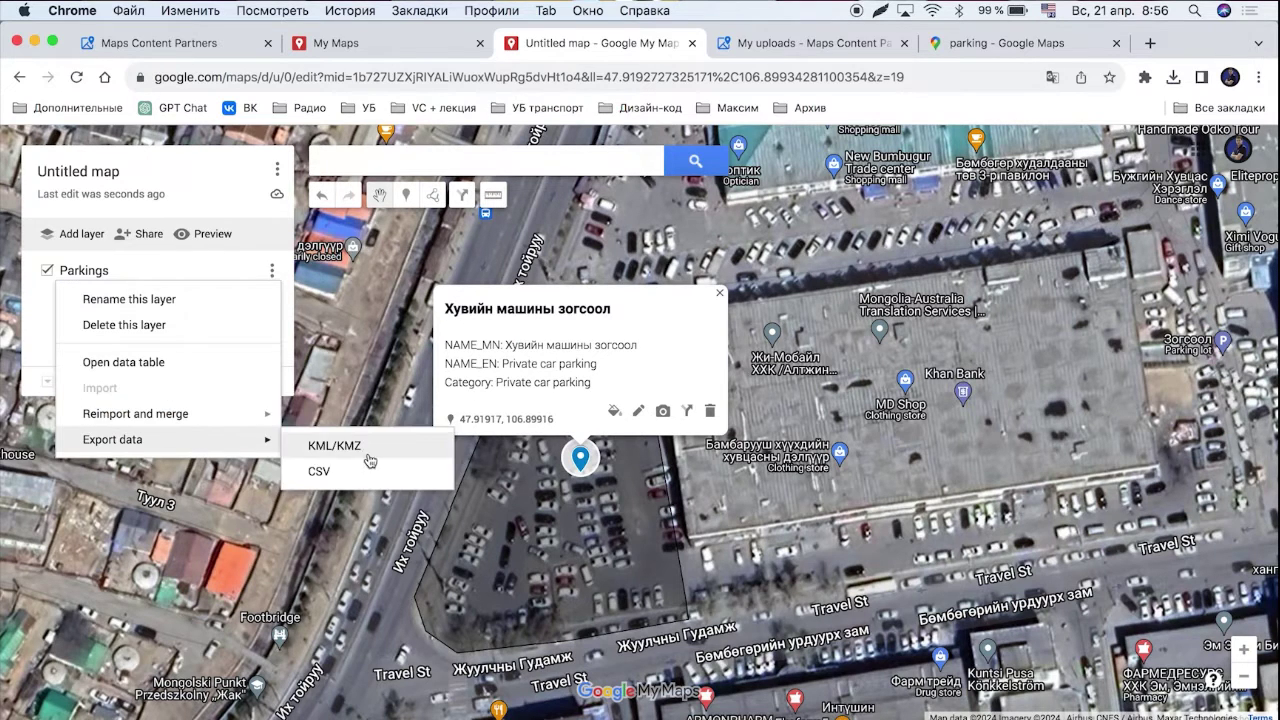
pyautogui.click(362, 447)
pyautogui.click(462, 471)
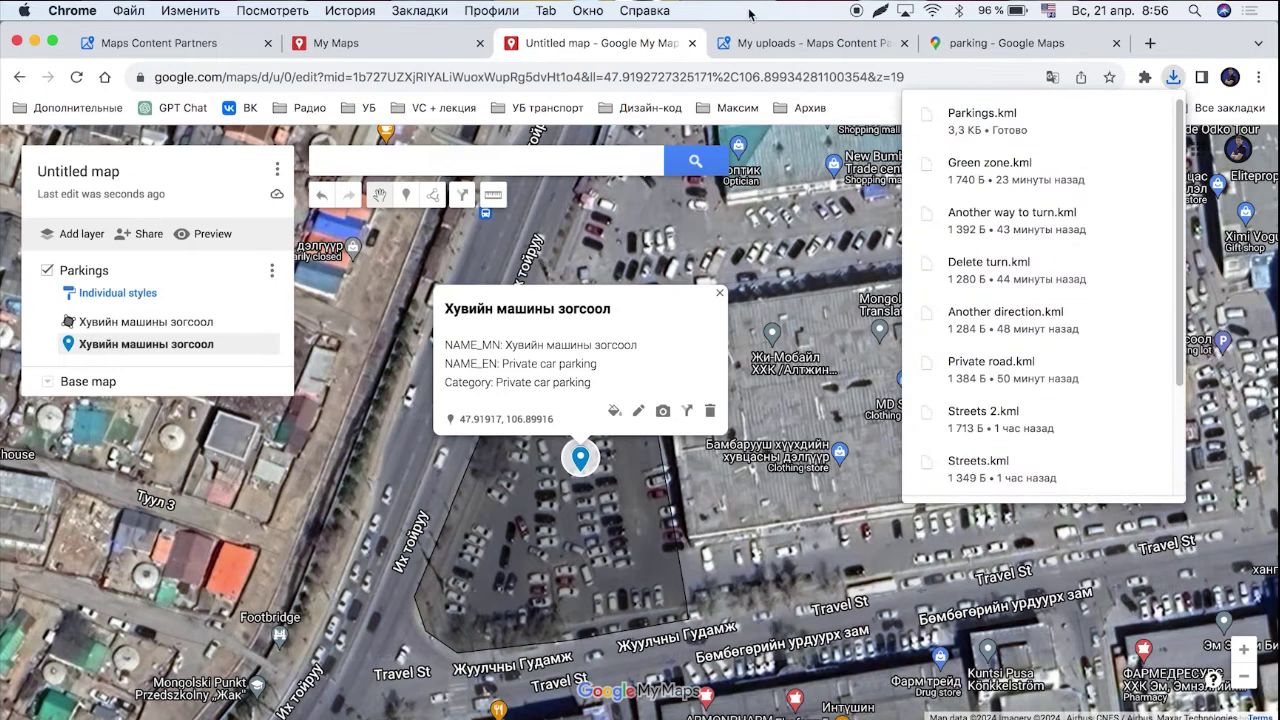
# - Start a new upload in Maps Content Partners, naming it "Parkings" with data type Other
pyautogui.click(766, 42)
pyautogui.click(141, 245)
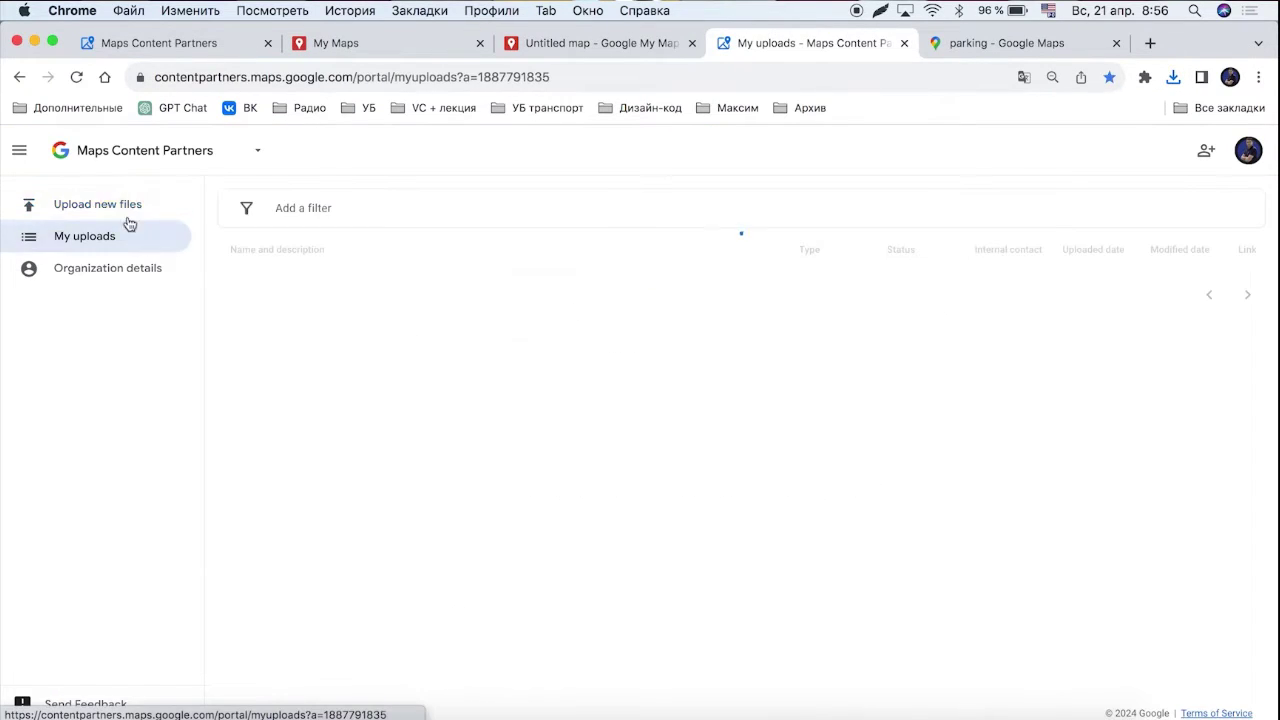
pyautogui.click(113, 206)
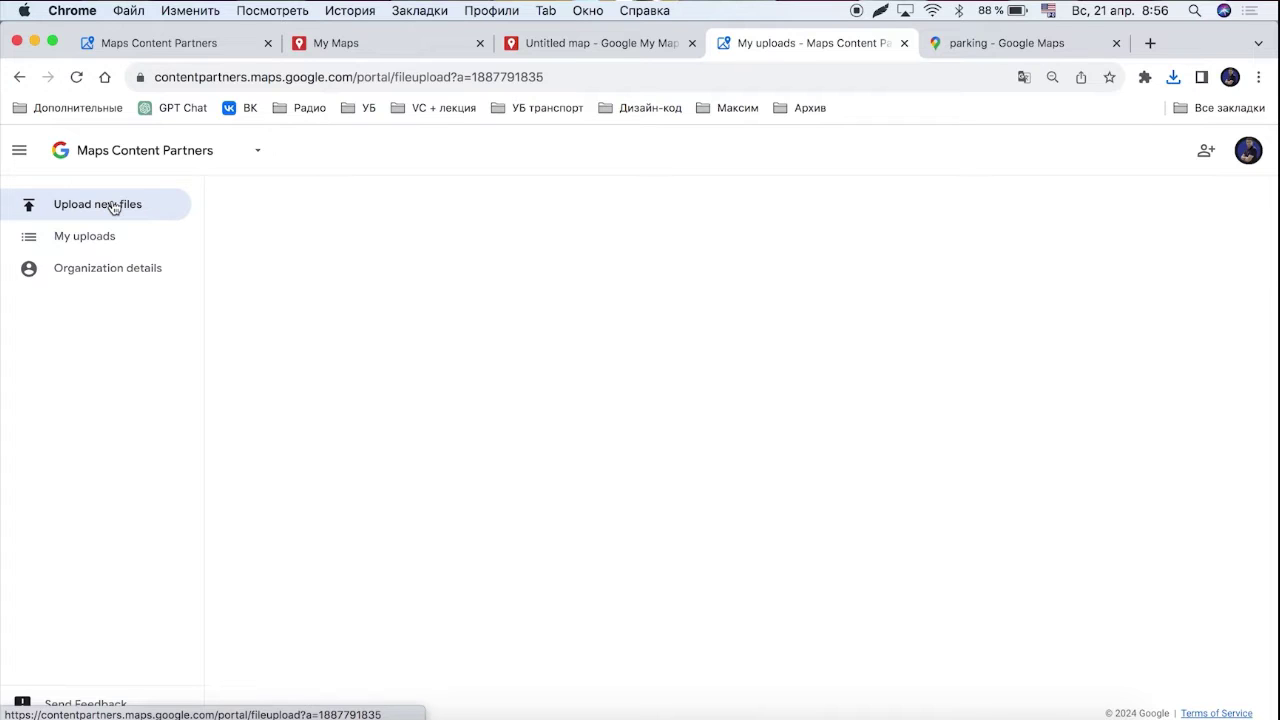
pyautogui.click(466, 356)
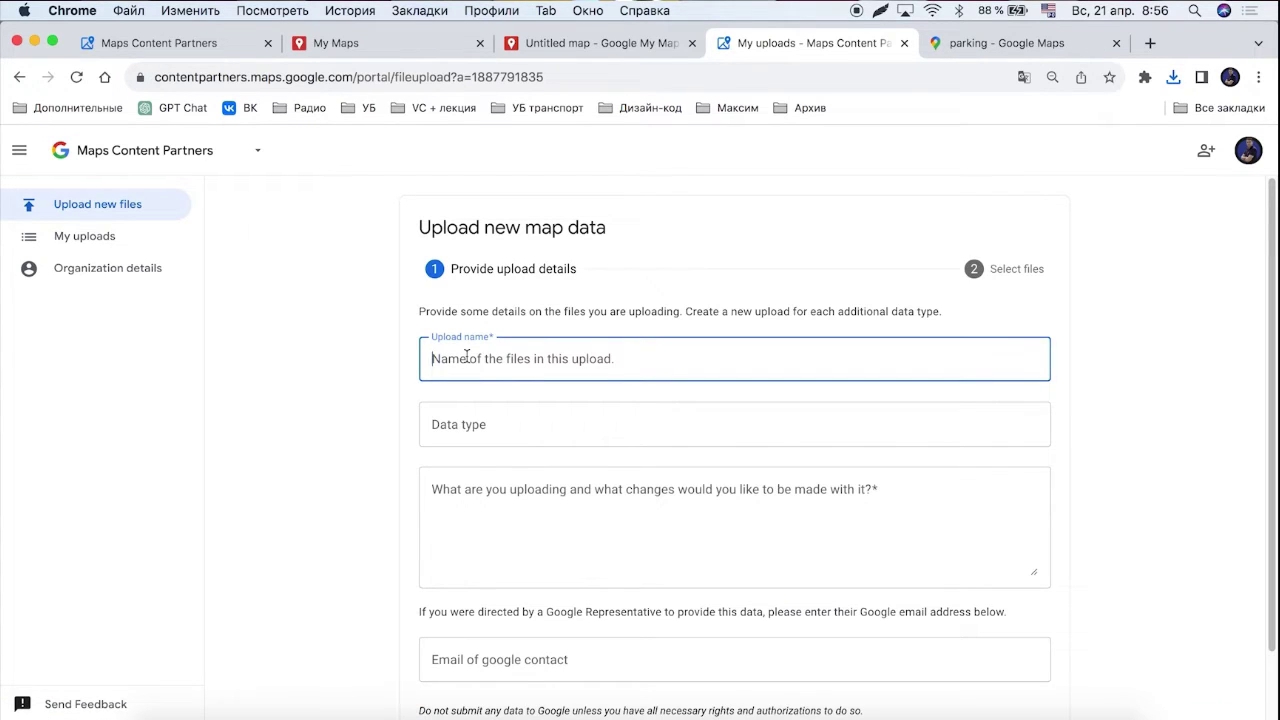
pyautogui.write('Parkings')
pyautogui.click(529, 431)
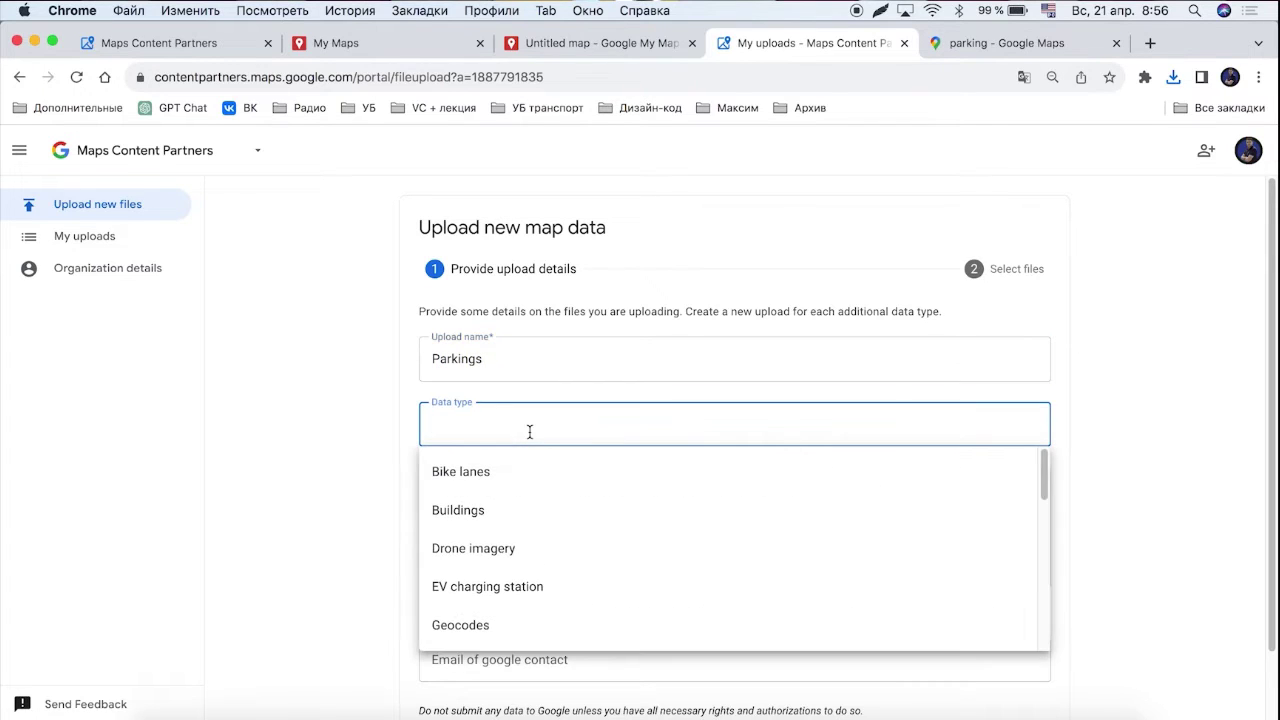
pyautogui.scroll(-5, 791, 583)
pyautogui.click(631, 620)
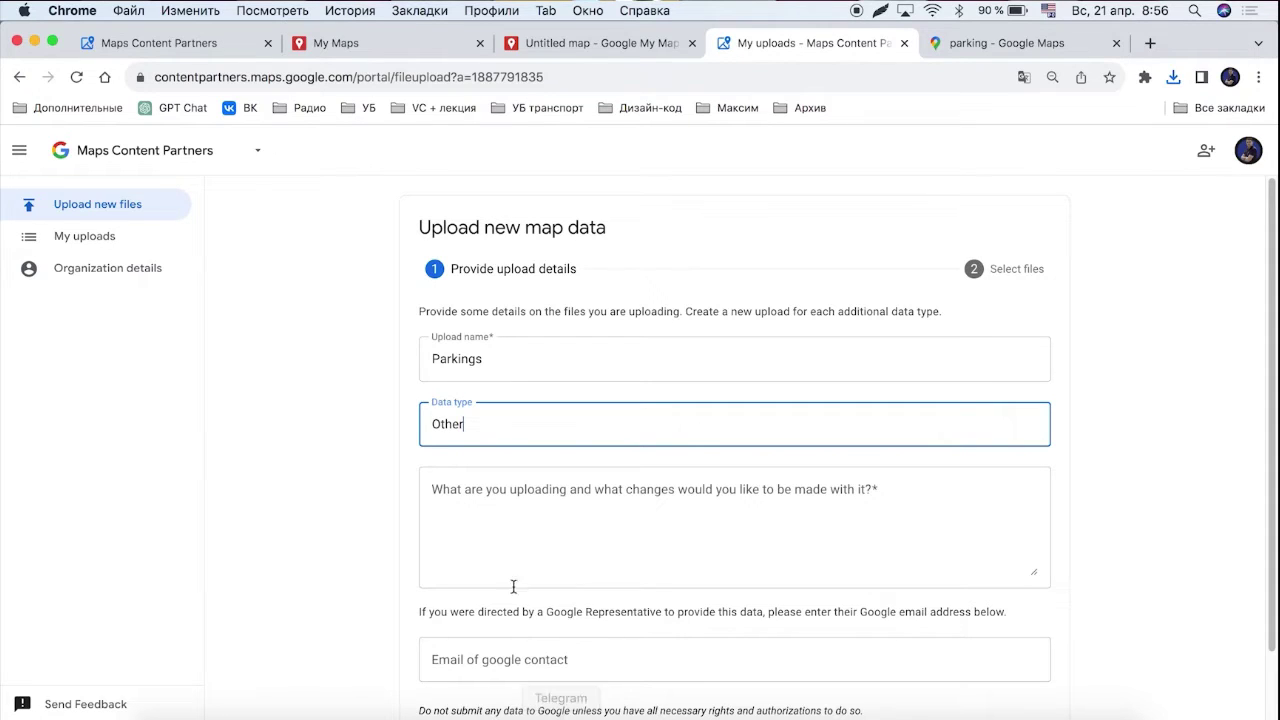
# - Describe the upload as "Parkings of UB city" and proceed to file selection
pyautogui.click(518, 519)
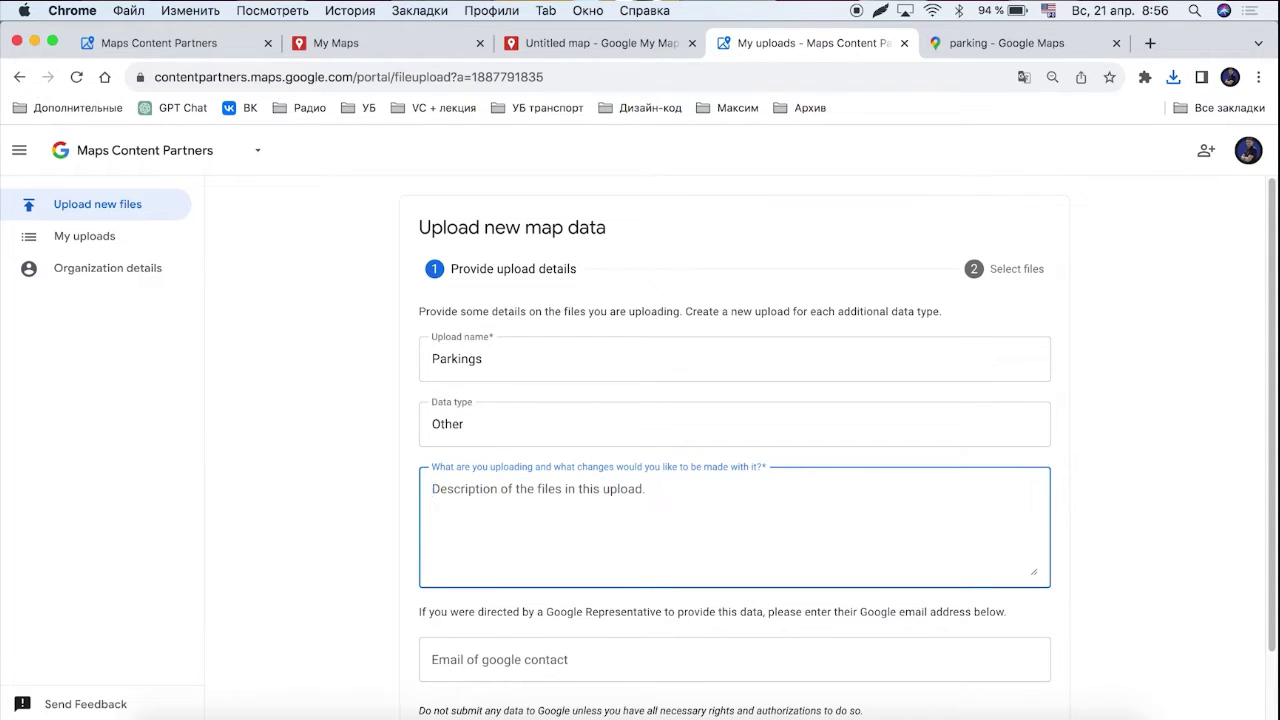
pyautogui.write('Parkings of UB')
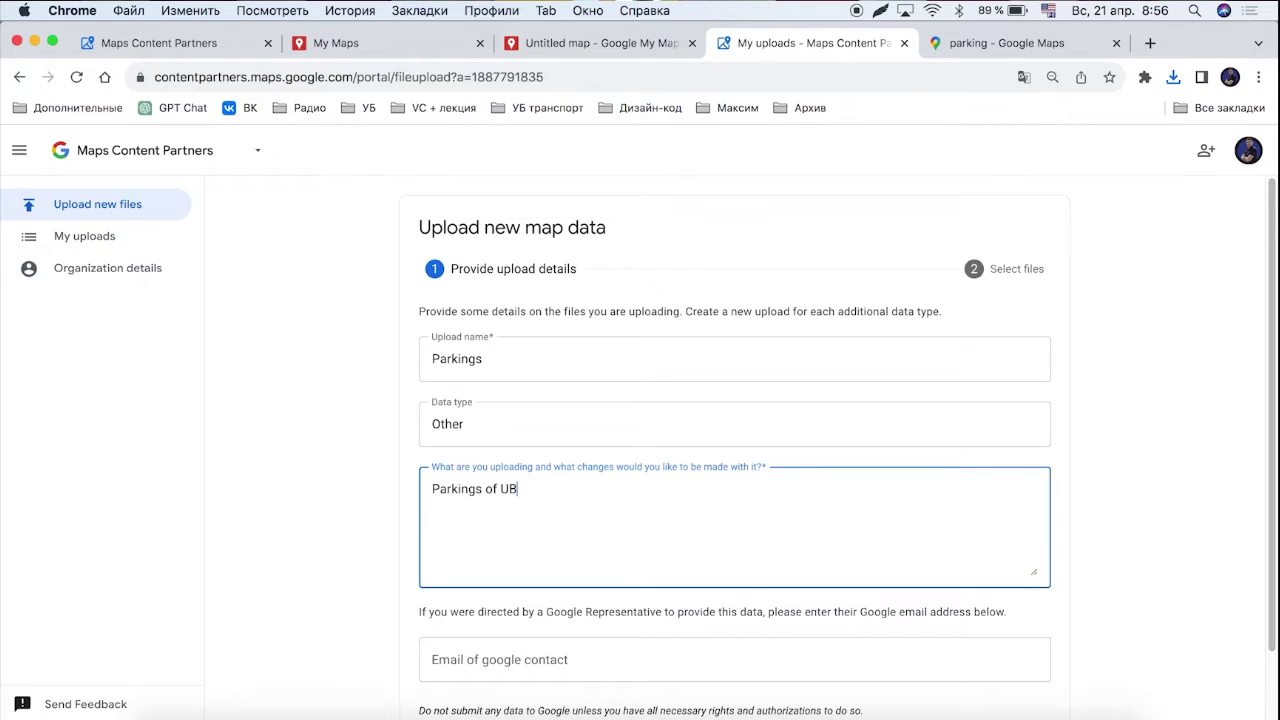
pyautogui.write(' city')
pyautogui.scroll(-2, 849, 560)
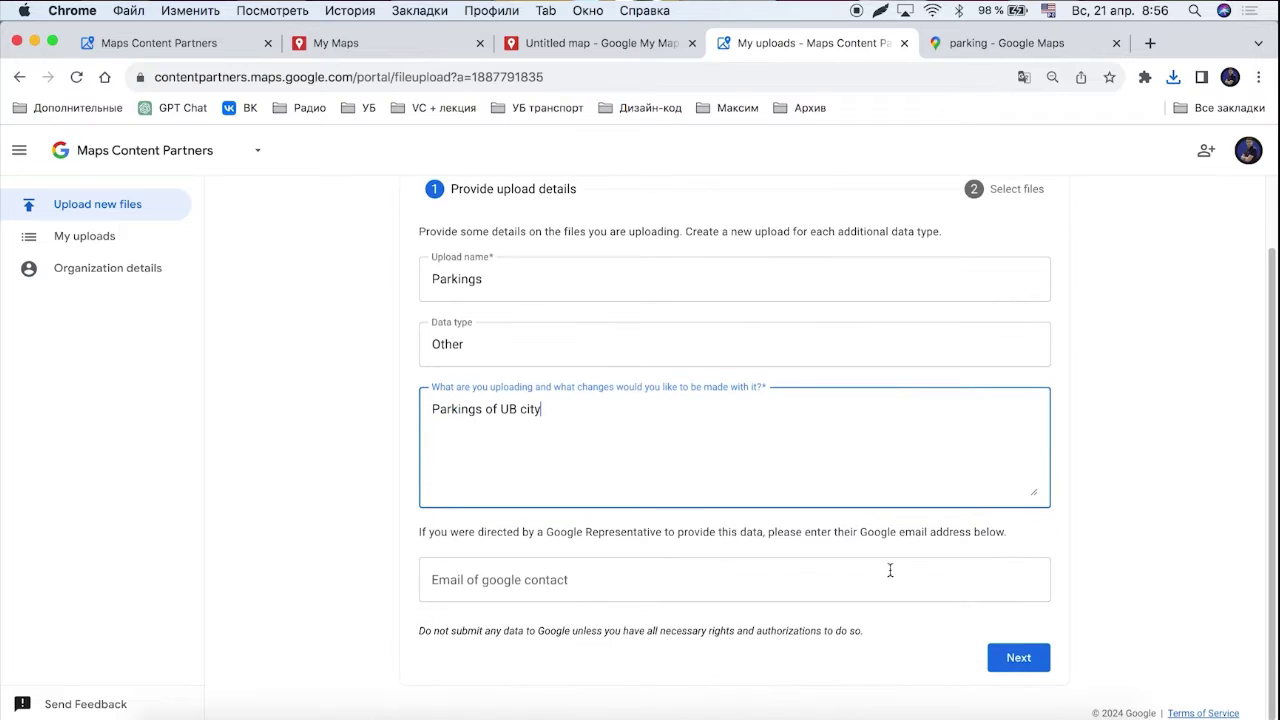
pyautogui.click(1006, 655)
pyautogui.click(740, 525)
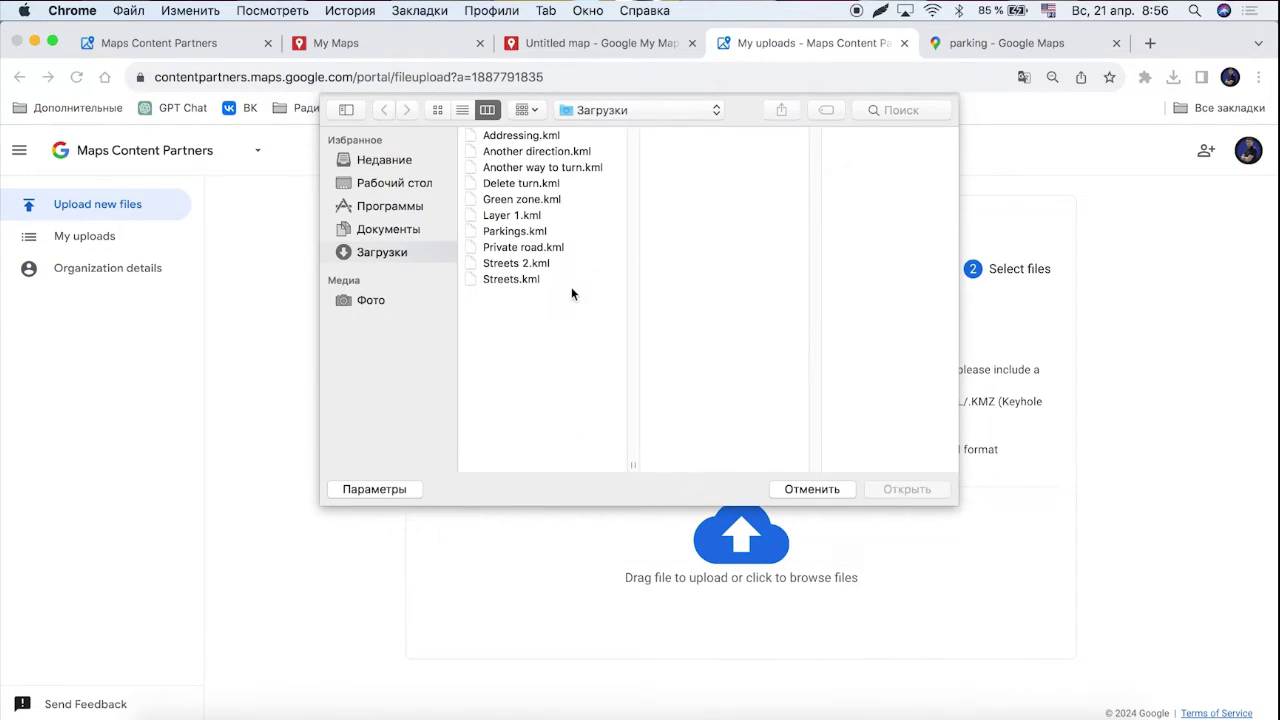
pyautogui.click(518, 232)
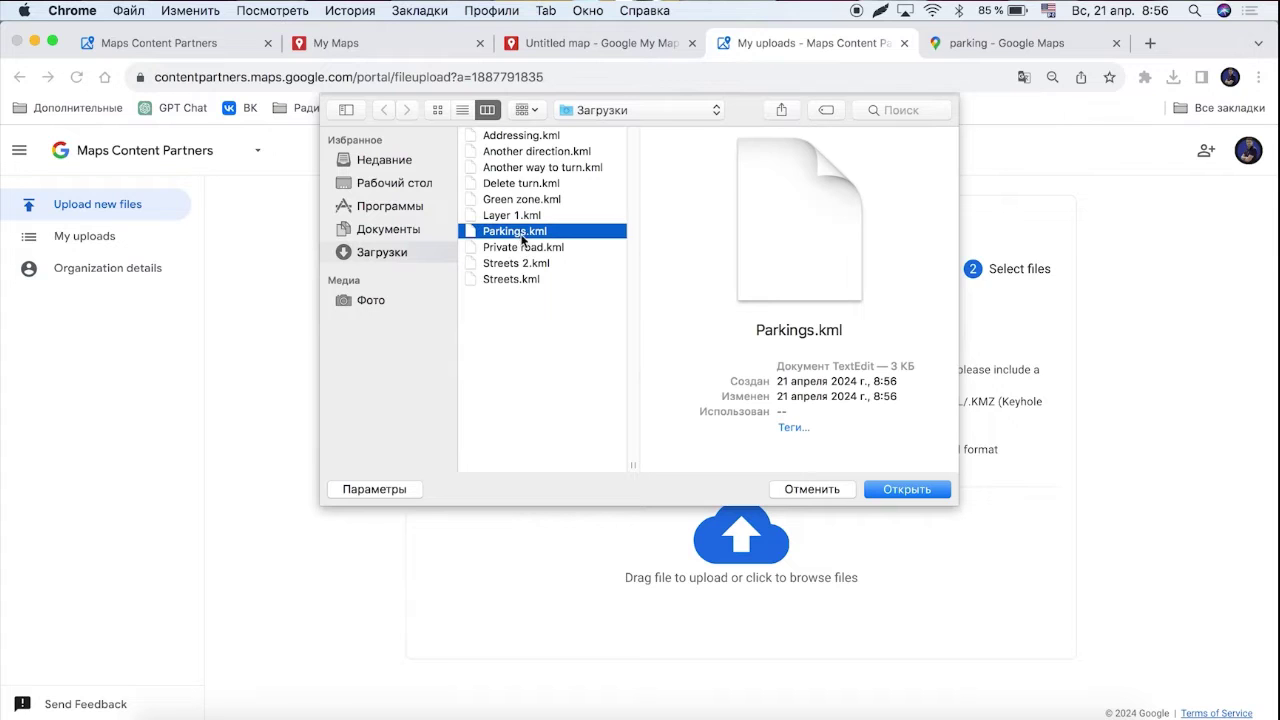
pyautogui.click(810, 489)
# - In My Maps, draw a polygon of about 0.164 ha around the parking strip between the two mall buildings and title it "Parkings"
pyautogui.click(600, 43)
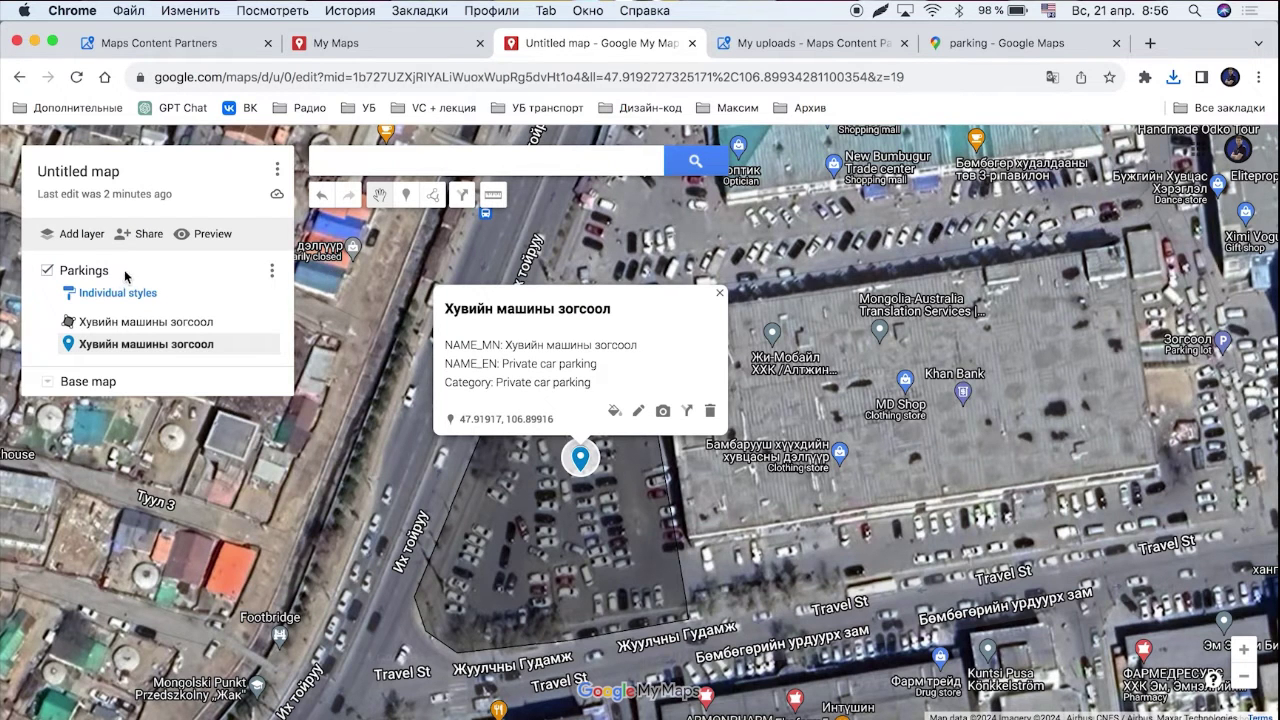
pyautogui.click(138, 323)
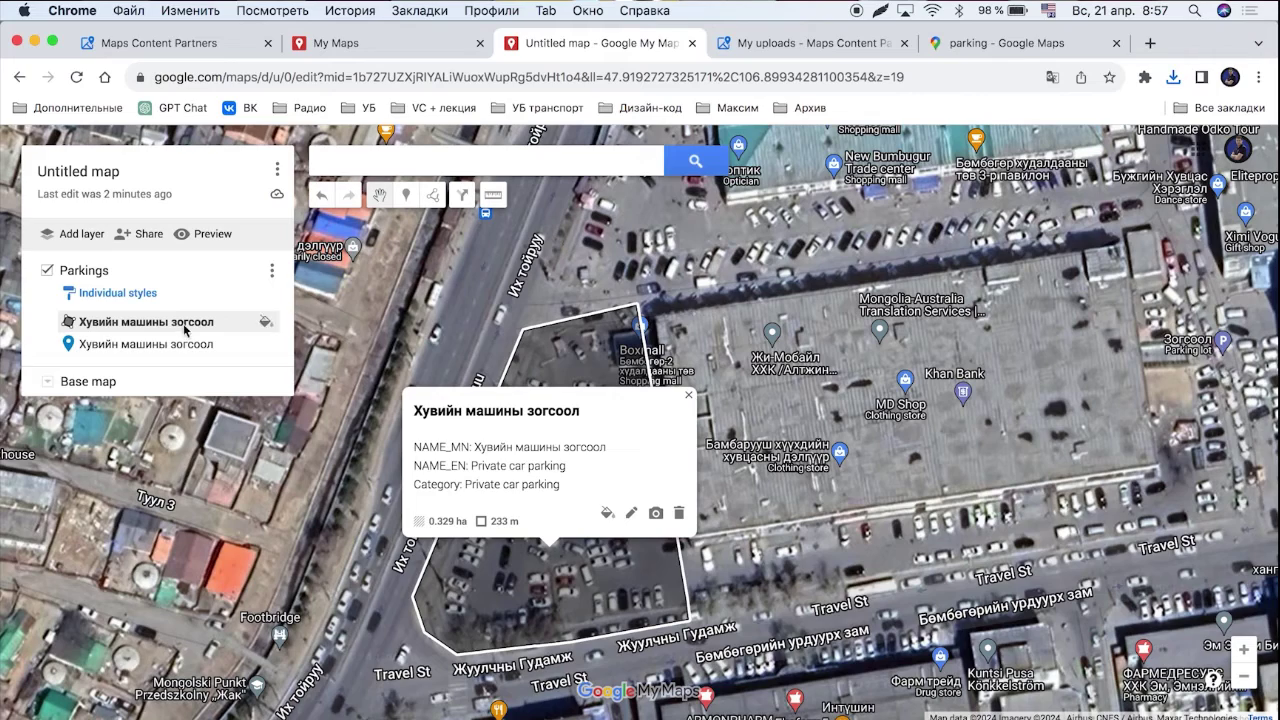
pyautogui.moveTo(918, 375); pyautogui.dragTo(850, 535)
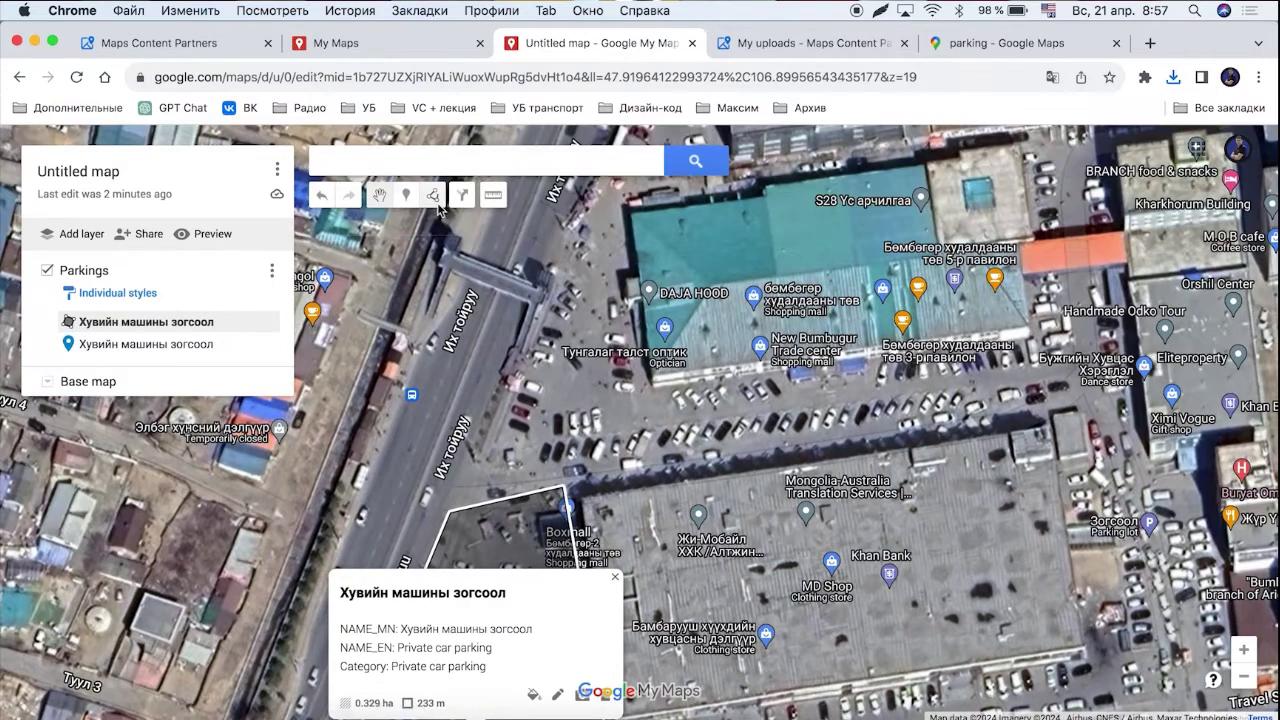
pyautogui.click(433, 195)
pyautogui.click(472, 222)
pyautogui.click(671, 463)
pyautogui.click(654, 384)
pyautogui.click(1024, 337)
pyautogui.click(1031, 423)
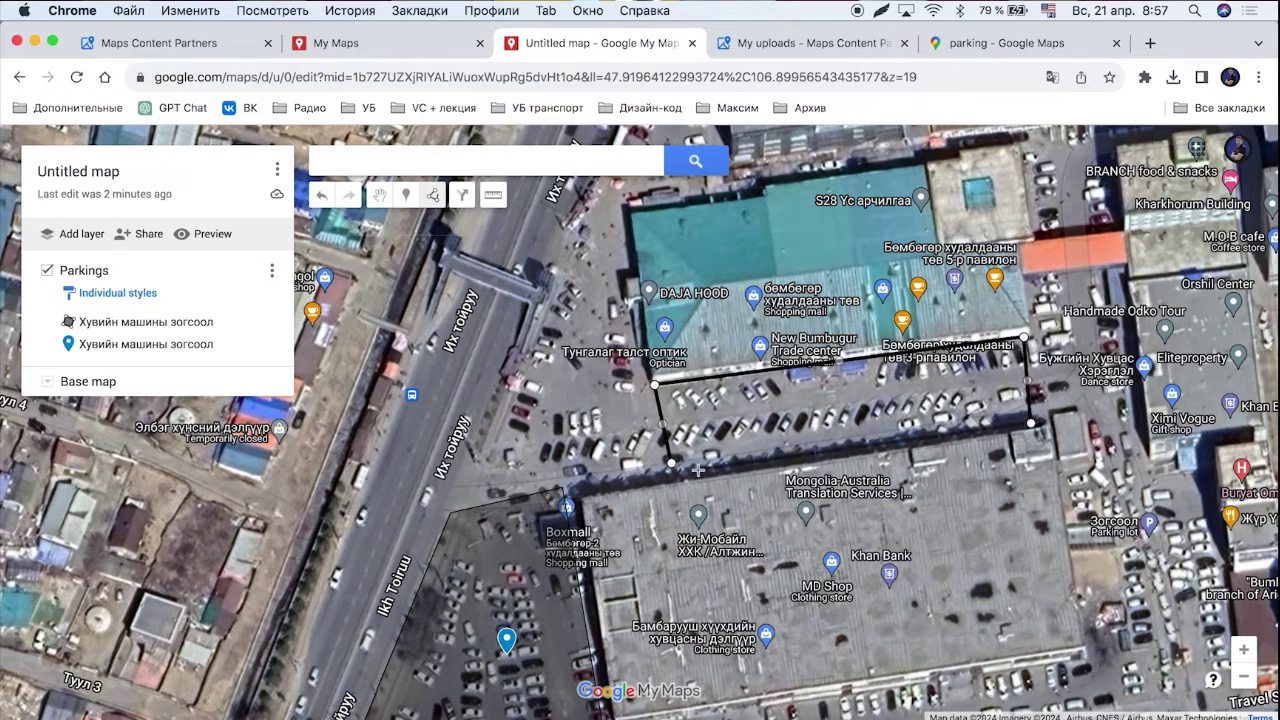
pyautogui.click(671, 463)
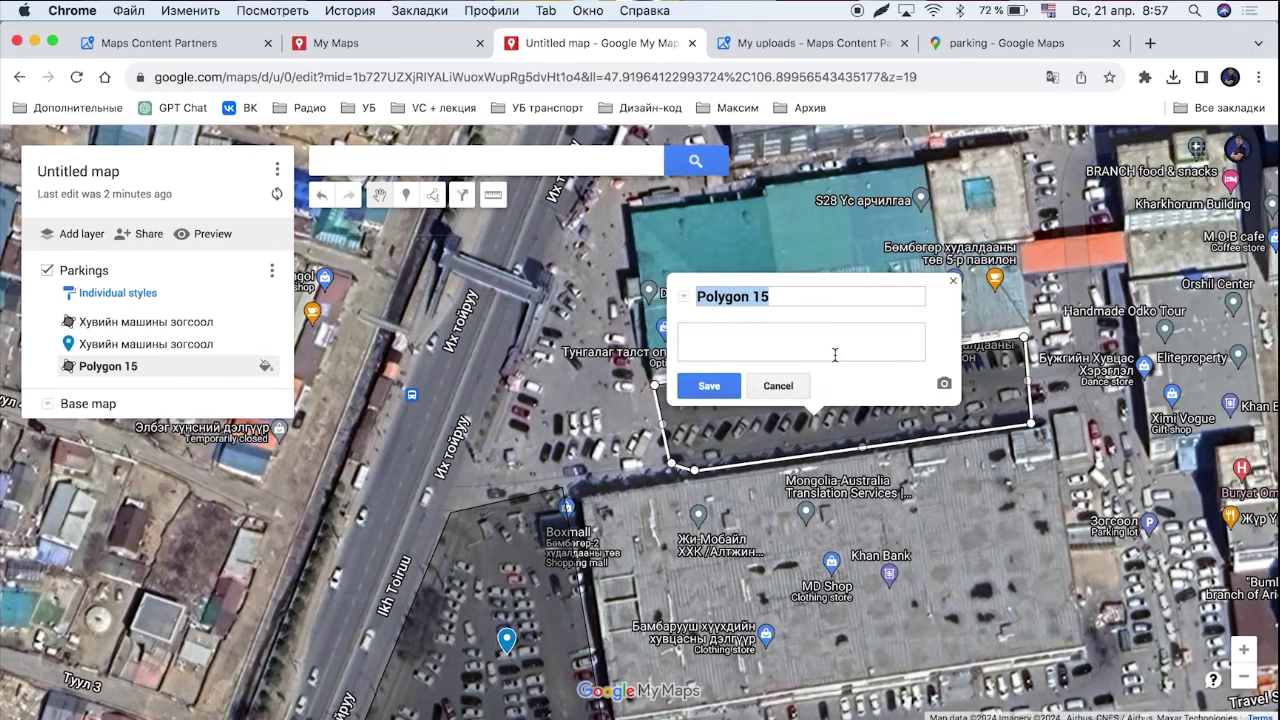
pyautogui.write('Parkings')
pyautogui.press('Return')
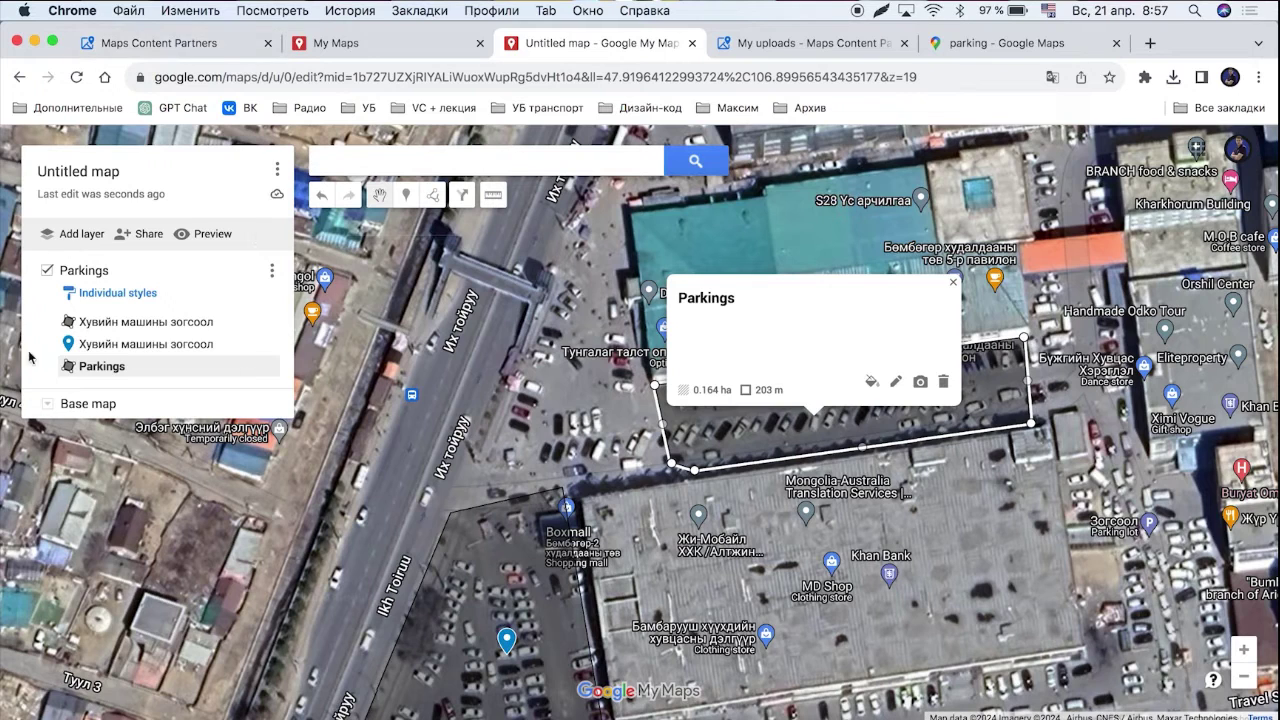